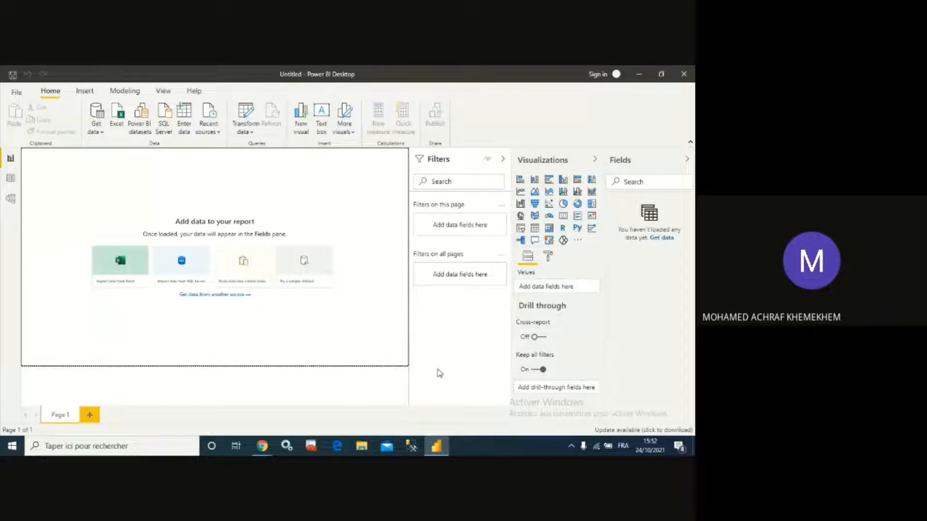
left_click(262, 446)
left_click(242, 421)
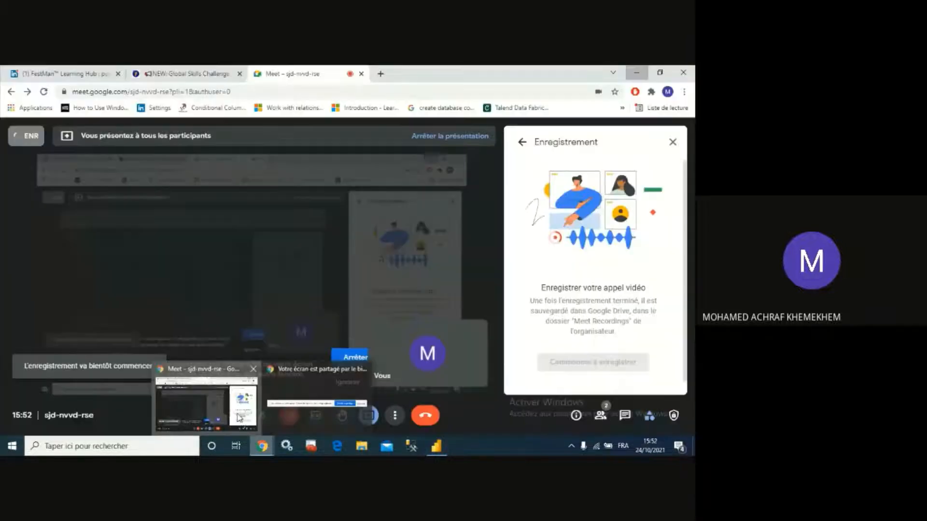
left_click(180, 72)
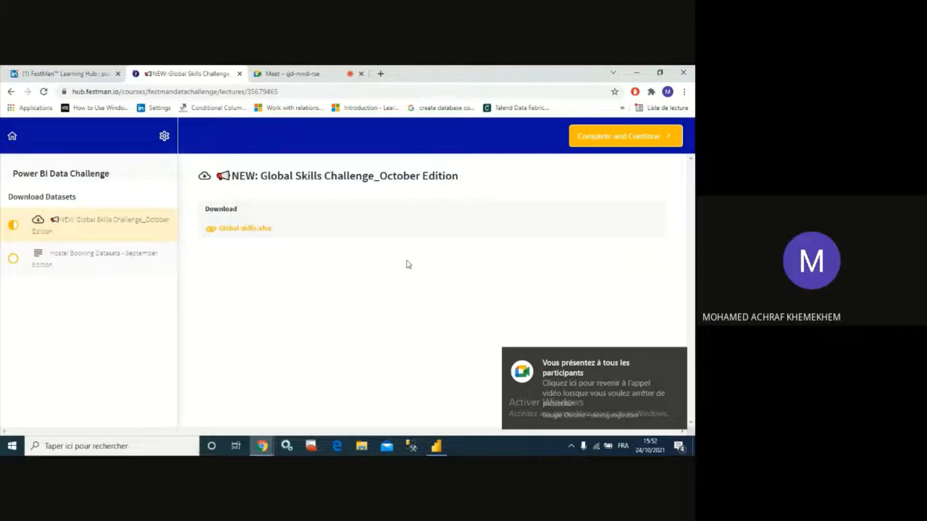
left_click(47, 68)
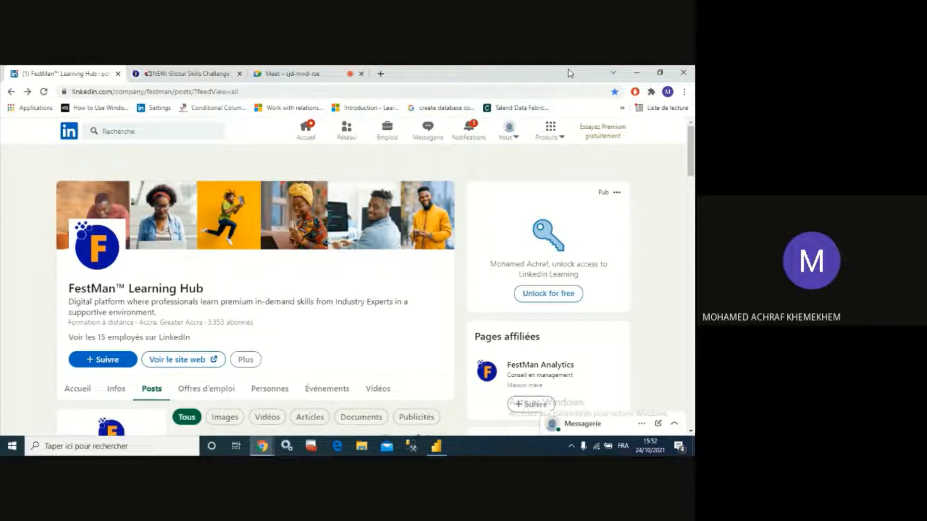
left_click(636, 71)
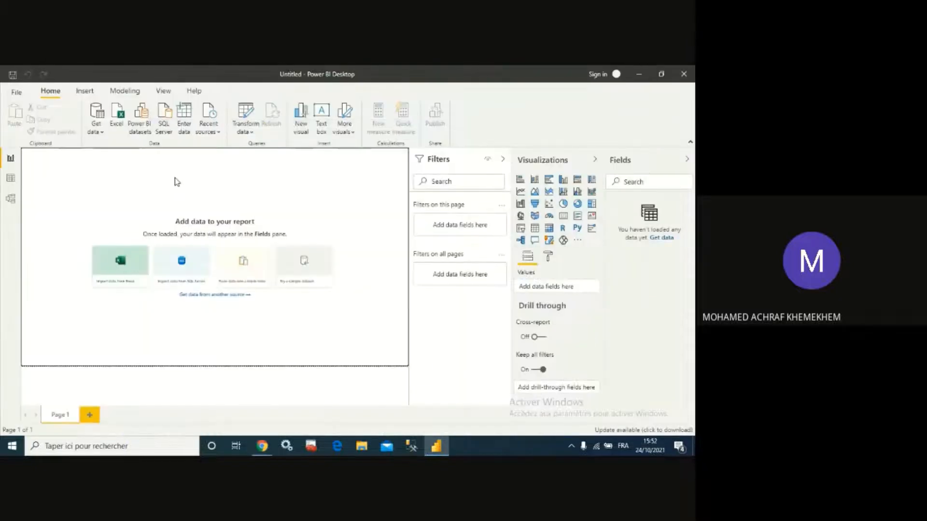
- Import data from the Excel workbook Global skills (1)
left_click(104, 131)
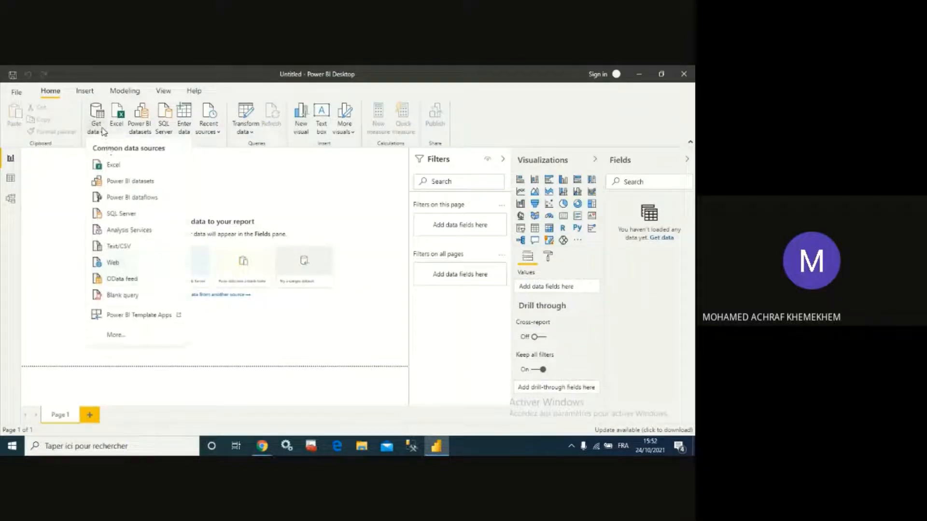
left_click(113, 166)
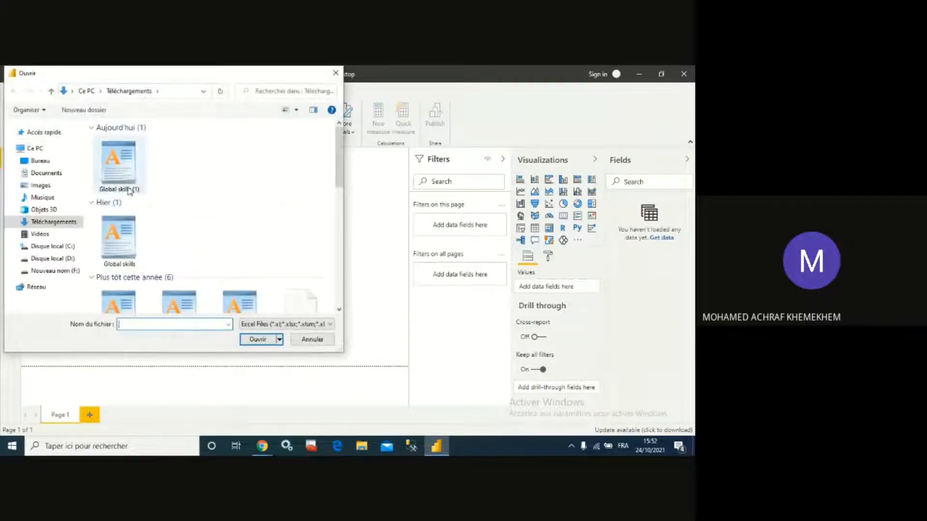
double_click(129, 167)
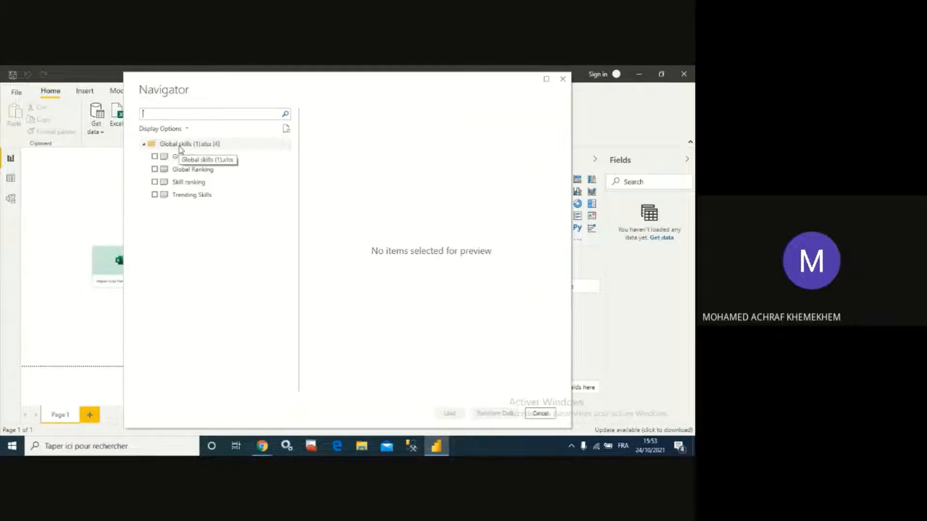
- Select the Global Learners, Global Ranking, Skill ranking and Trending Skills sheets and open them for transformation
left_click(154, 157)
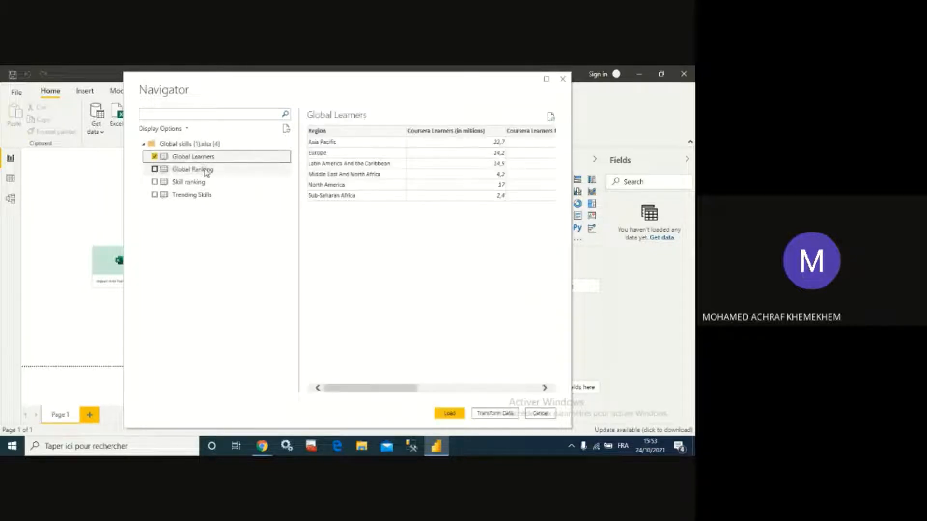
left_click(154, 169)
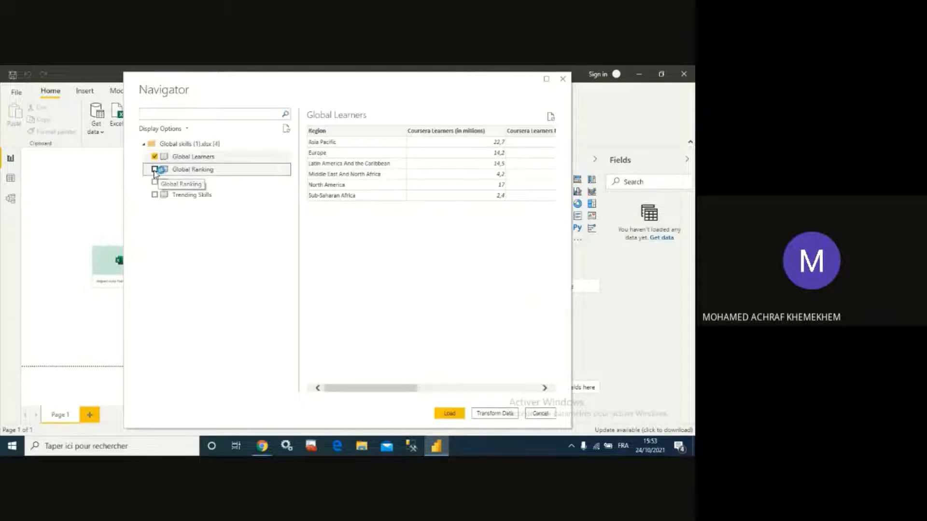
left_click(155, 182)
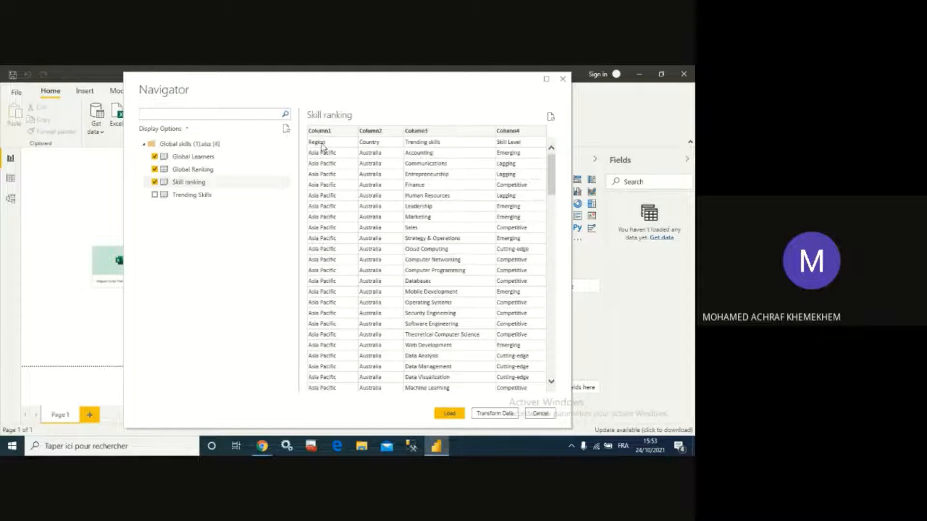
left_click(166, 195)
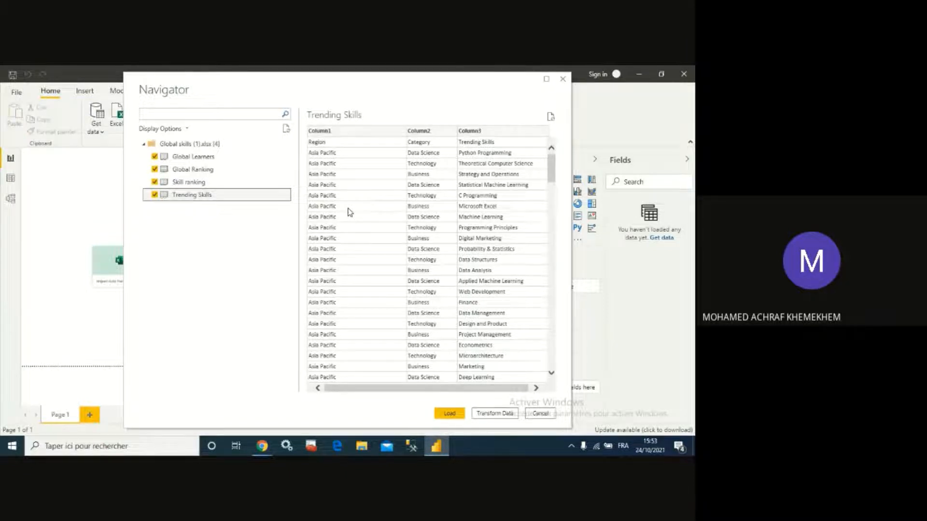
left_click(507, 414)
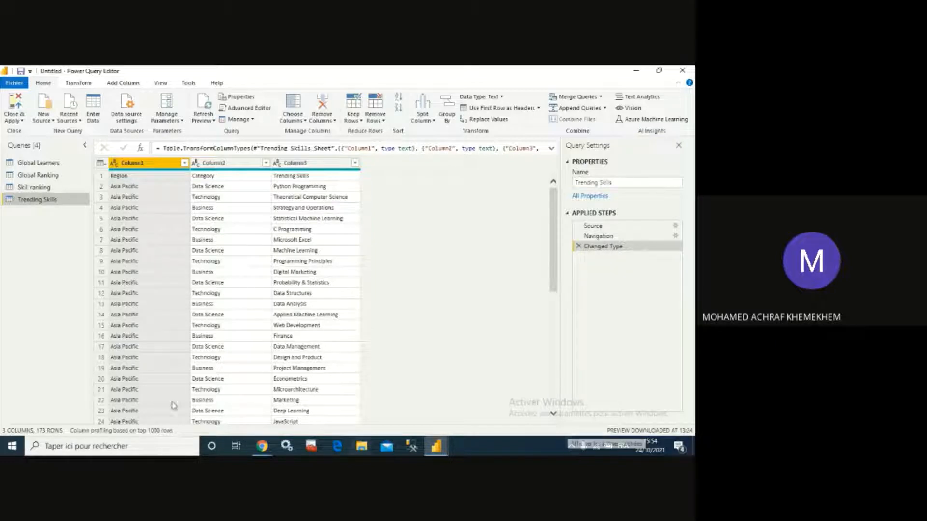
- Compare the queries and promote the first row to column headers in the Skill ranking query
left_click(44, 188)
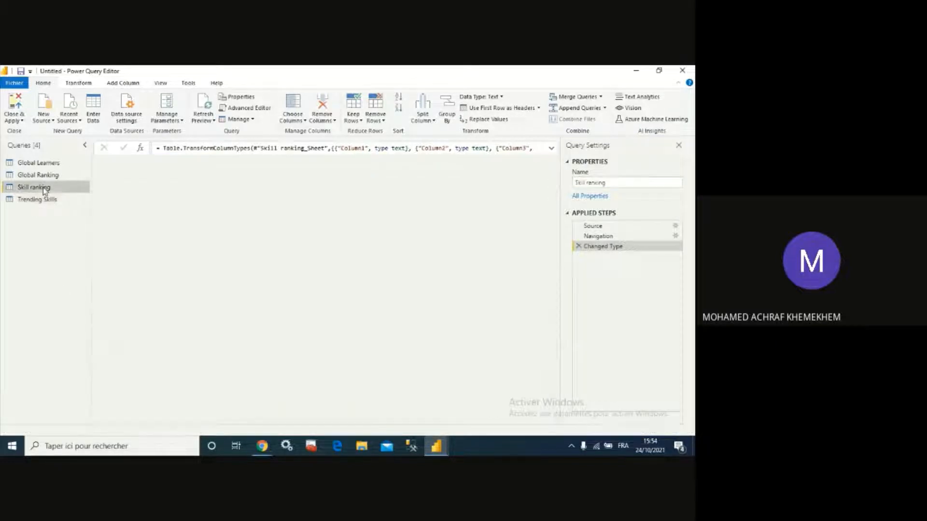
left_click(35, 164)
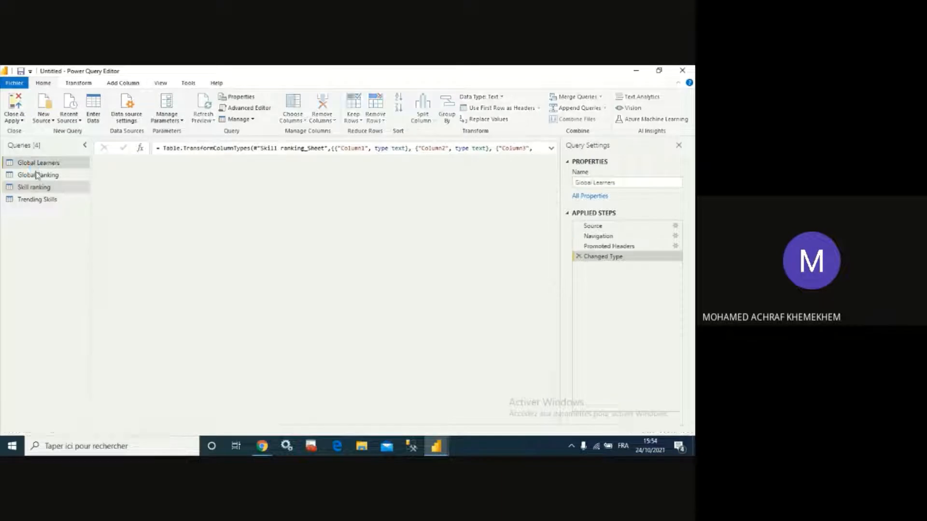
left_click(39, 175)
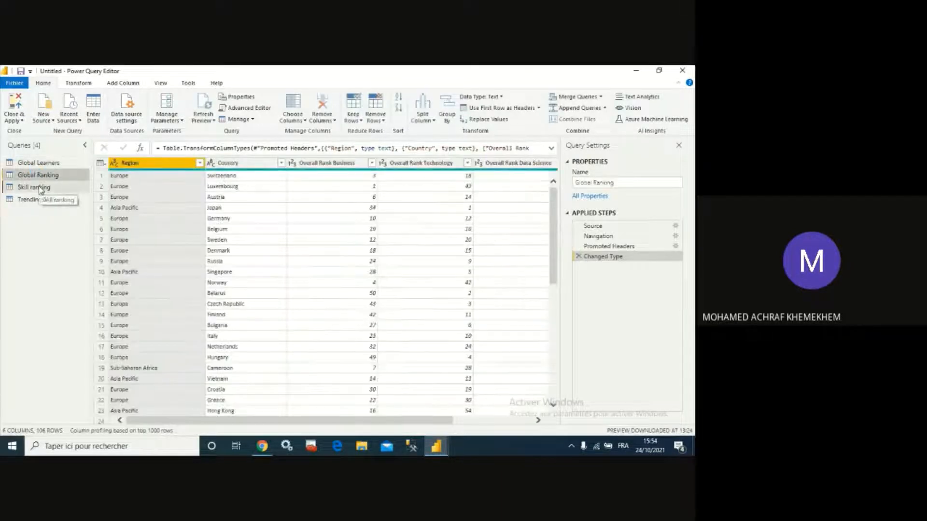
left_click(41, 189)
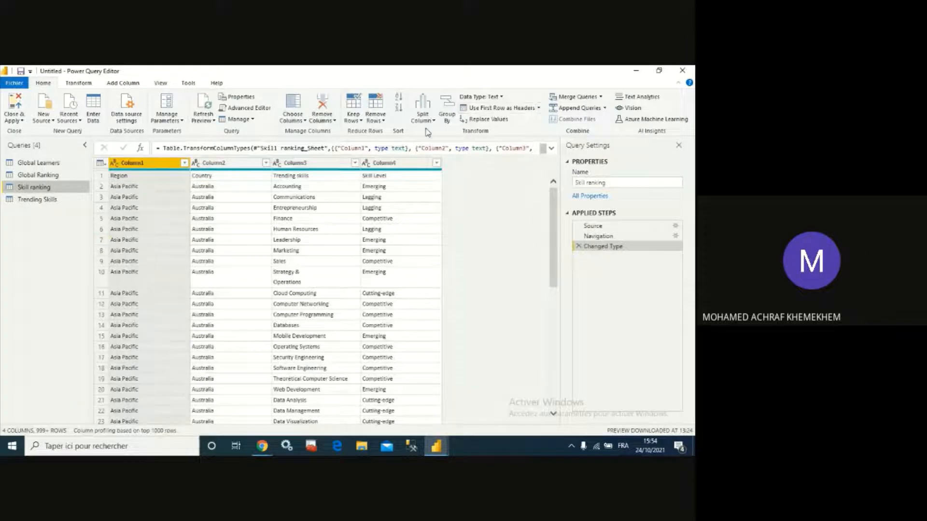
left_click(492, 110)
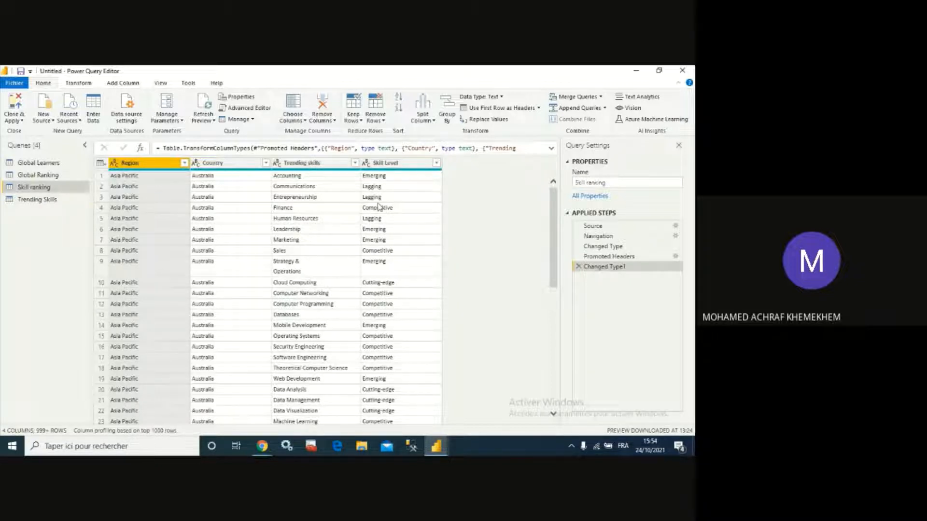
- Promote the first row to column headers in the Trending Skills query, then close and apply the changes
left_click(58, 200)
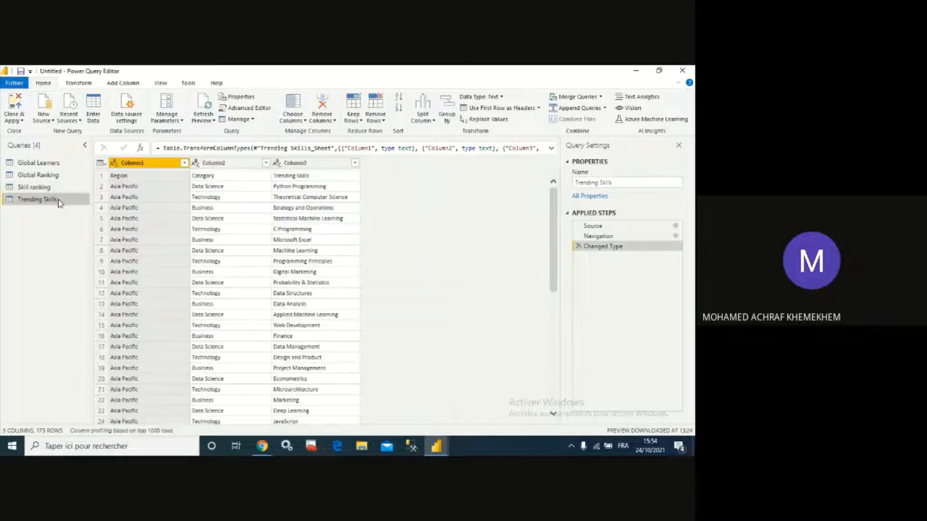
left_click(487, 112)
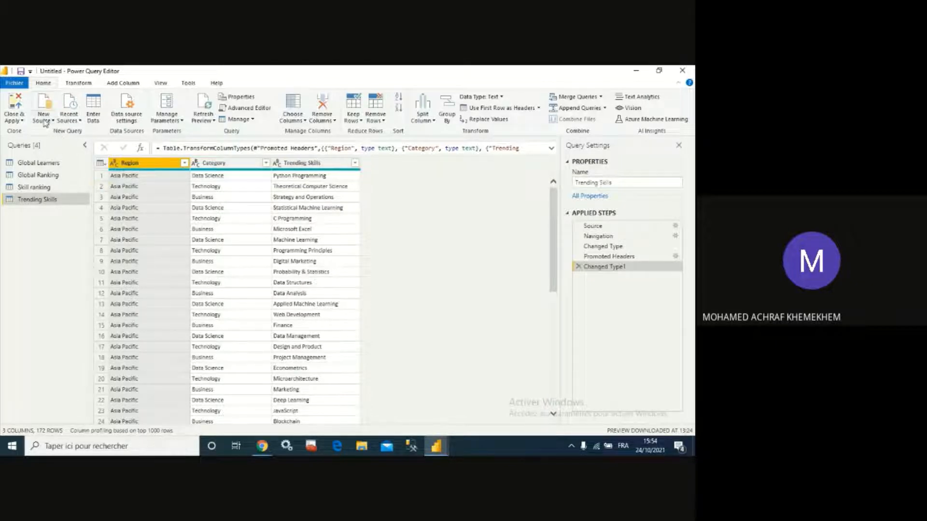
left_click(14, 108)
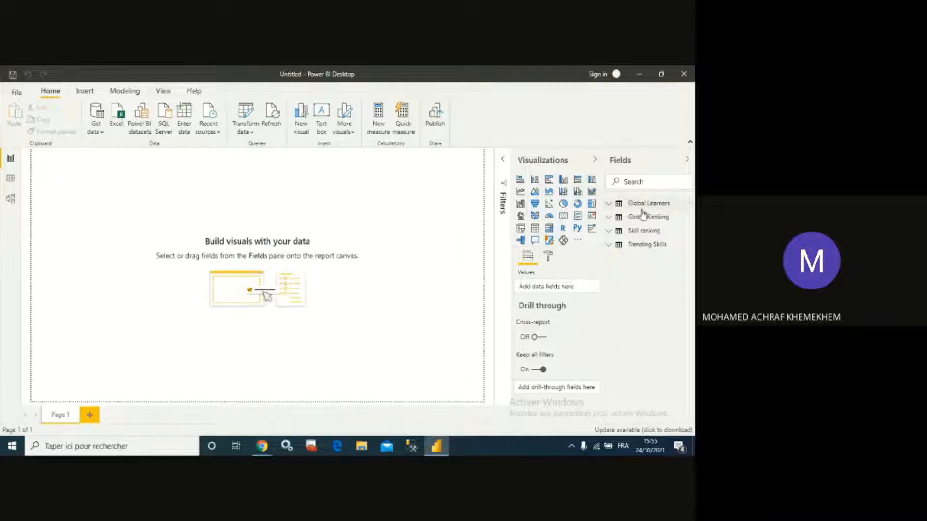
- Expand the Global Learners and Global Ranking tables to inspect their fields
left_click(613, 204)
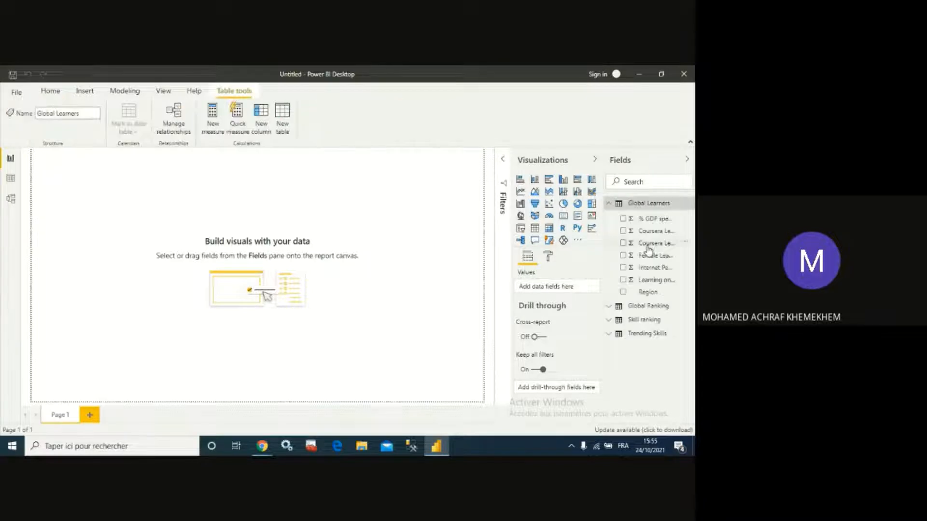
left_click(618, 308)
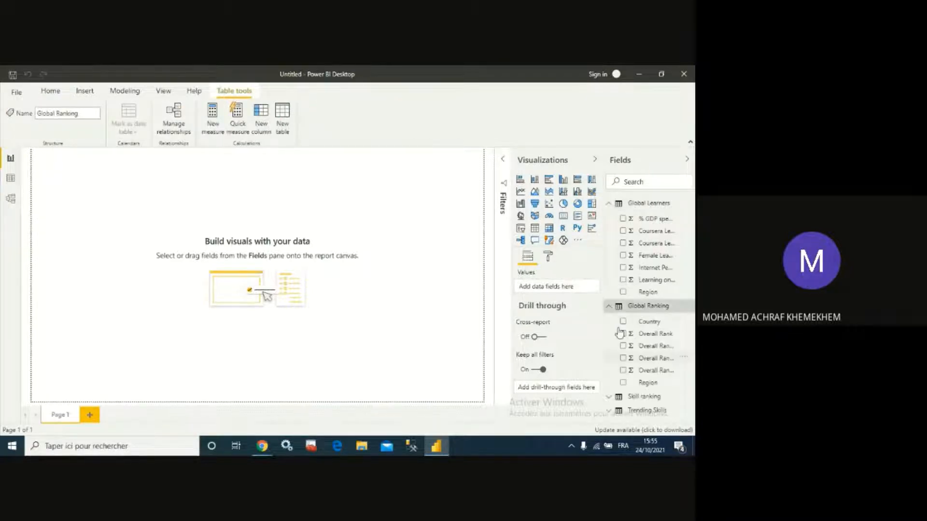
left_click(609, 309)
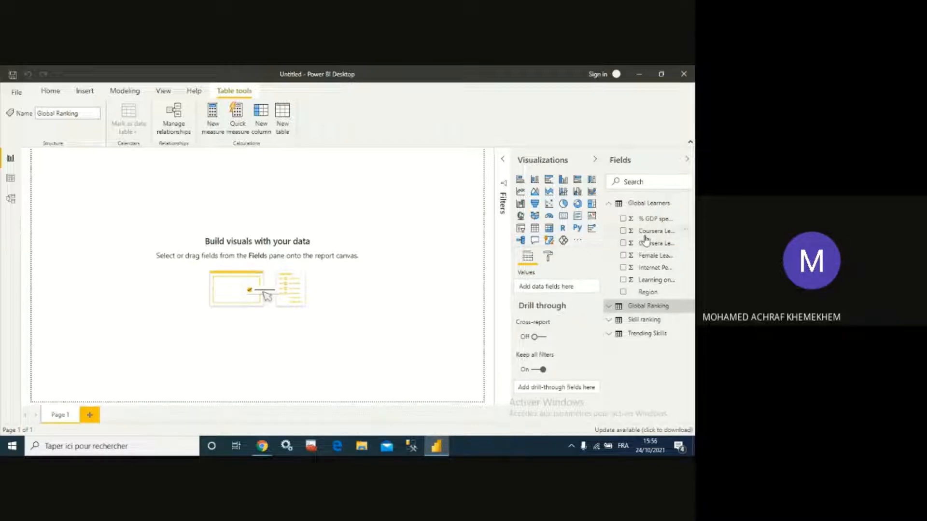
- Add a widened table visual showing all Global Learners fields, from Region to % GDP spent on Education
left_click(534, 229)
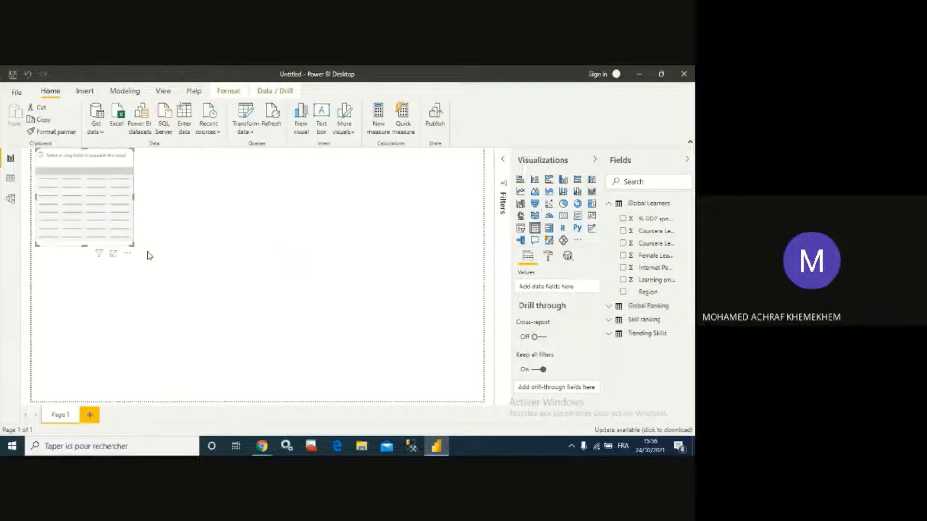
left_click_drag(155, 202, 314, 207)
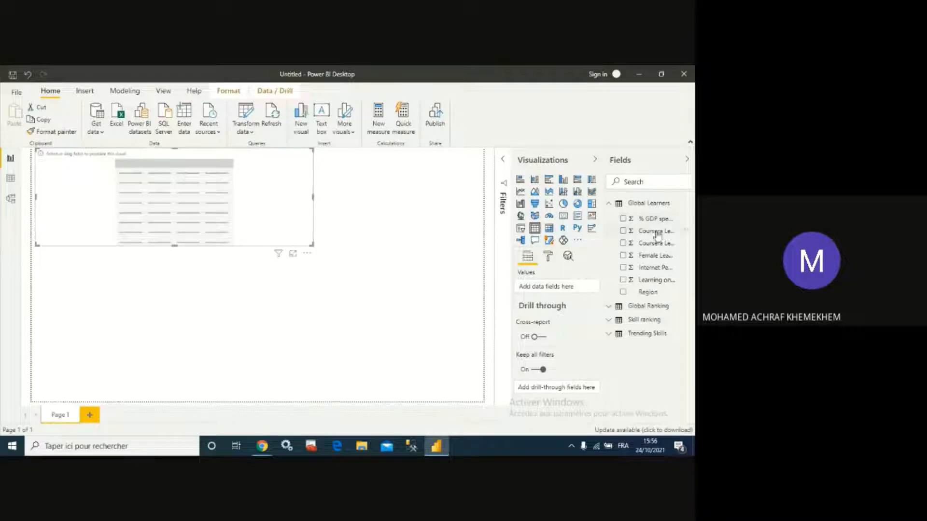
left_click(623, 293)
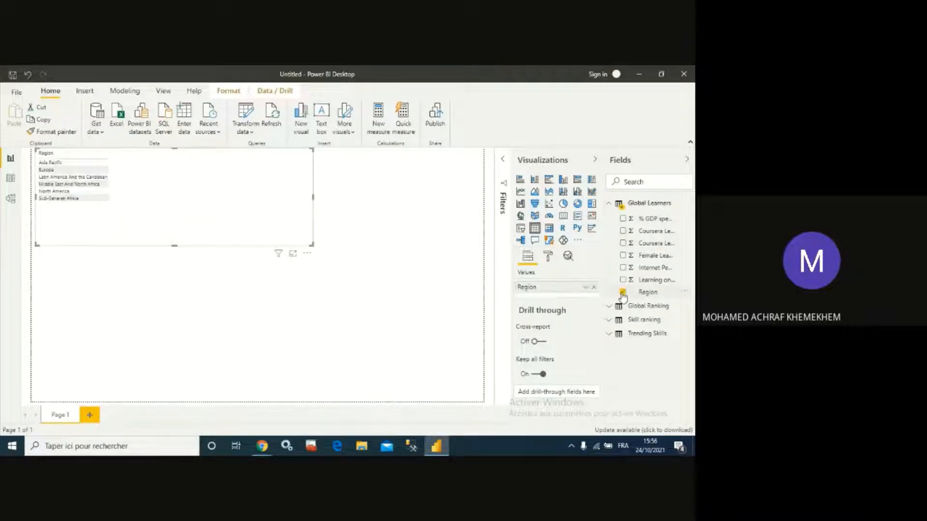
left_click(622, 280)
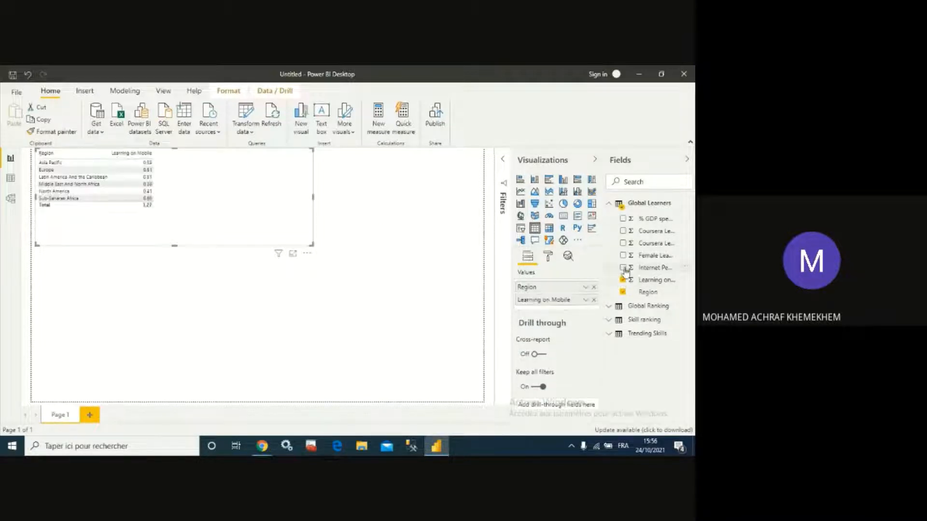
left_click(623, 268)
left_click(622, 255)
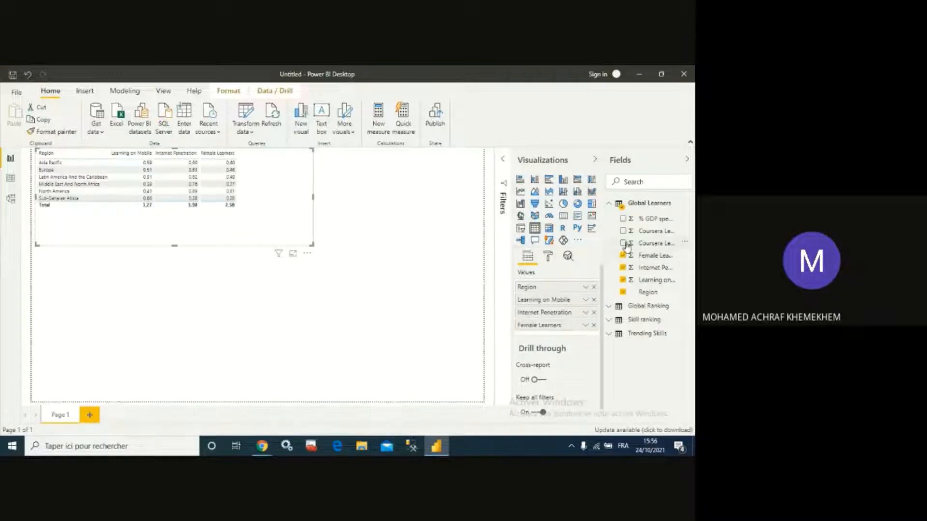
left_click(622, 243)
left_click(625, 231)
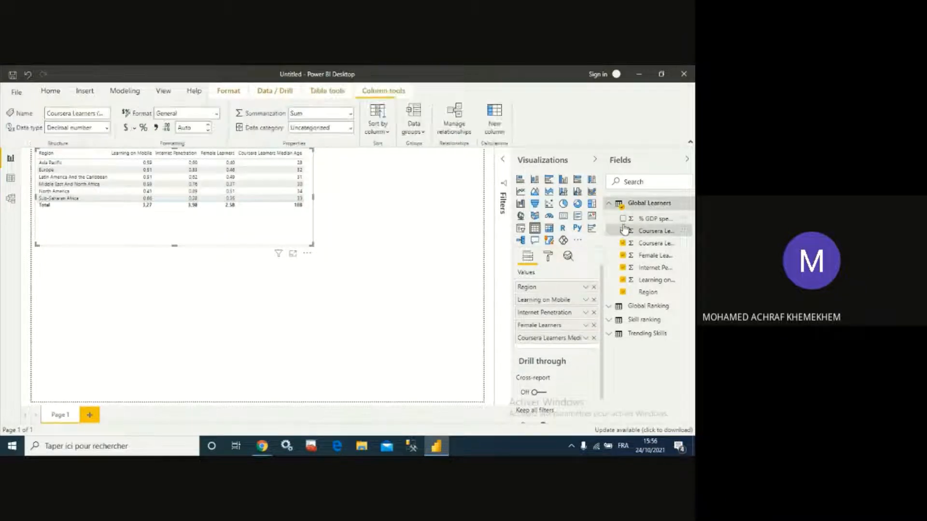
left_click(623, 231)
left_click(623, 219)
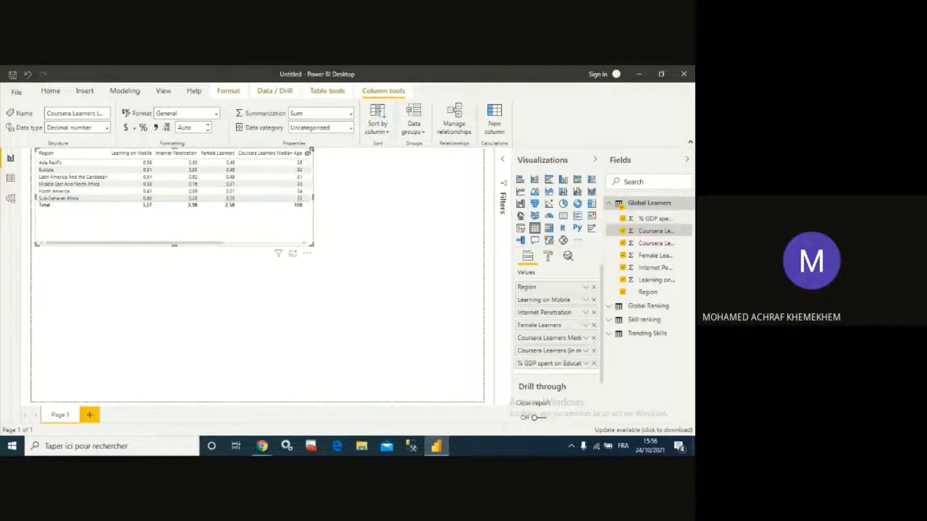
- Move the table visual towards the middle of the canvas and shorten its height
left_click_drag(310, 256, 474, 310)
left_click(425, 324)
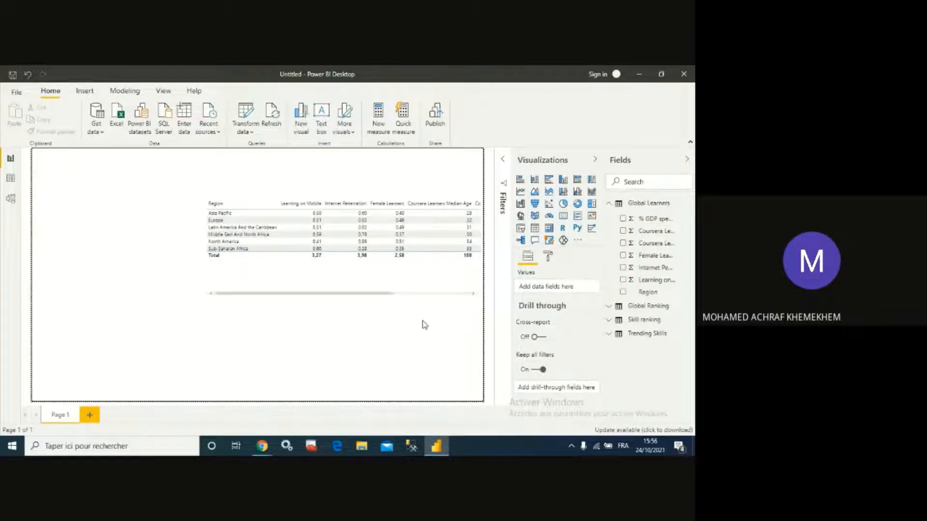
left_click(338, 286)
left_click_drag(347, 290, 349, 272)
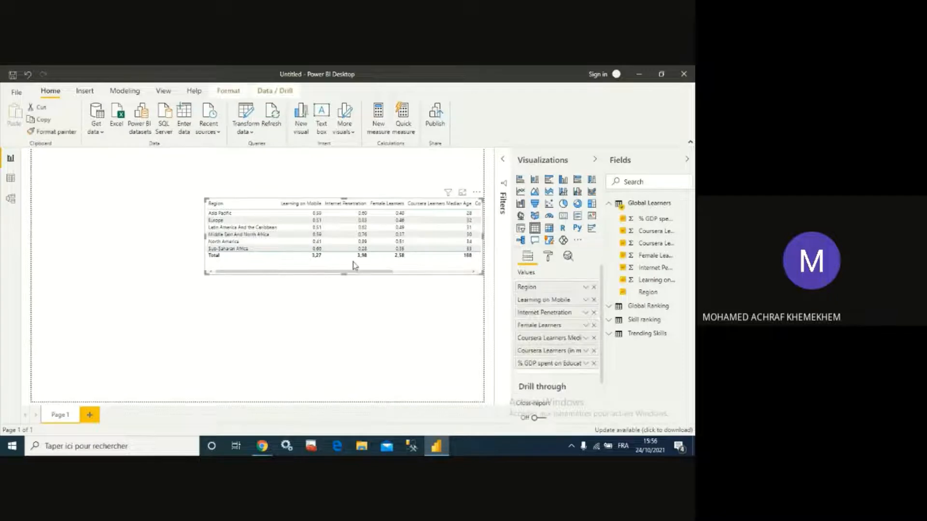
- Set the table's values background color to white in the visual's format settings
left_click(548, 257)
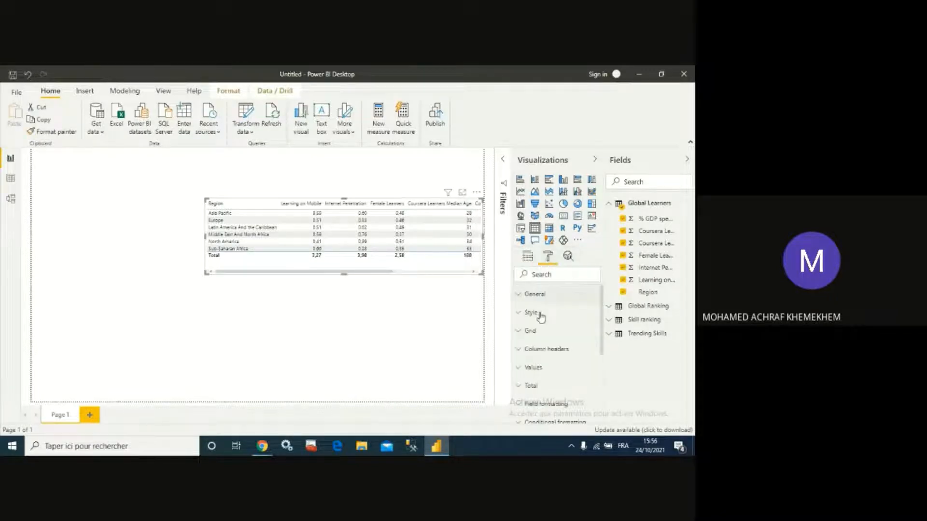
scroll(543, 341, "down", 2)
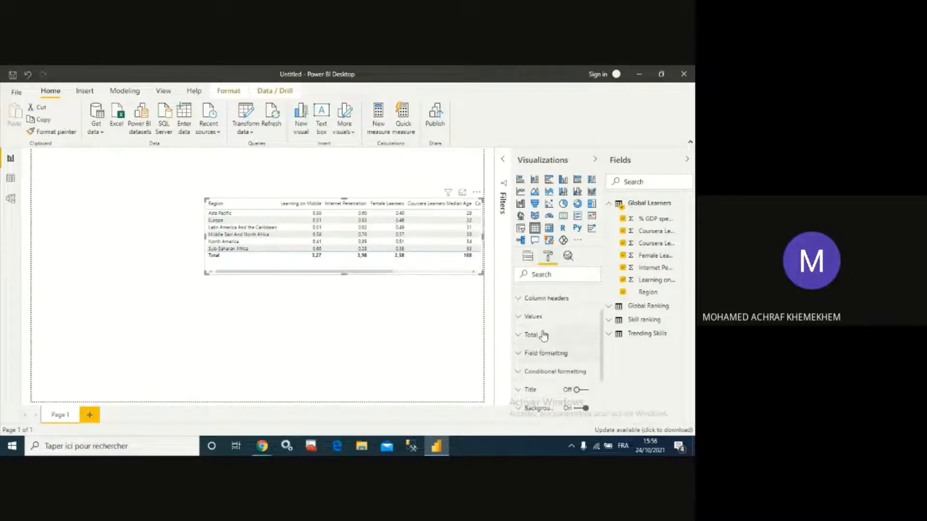
left_click(522, 318)
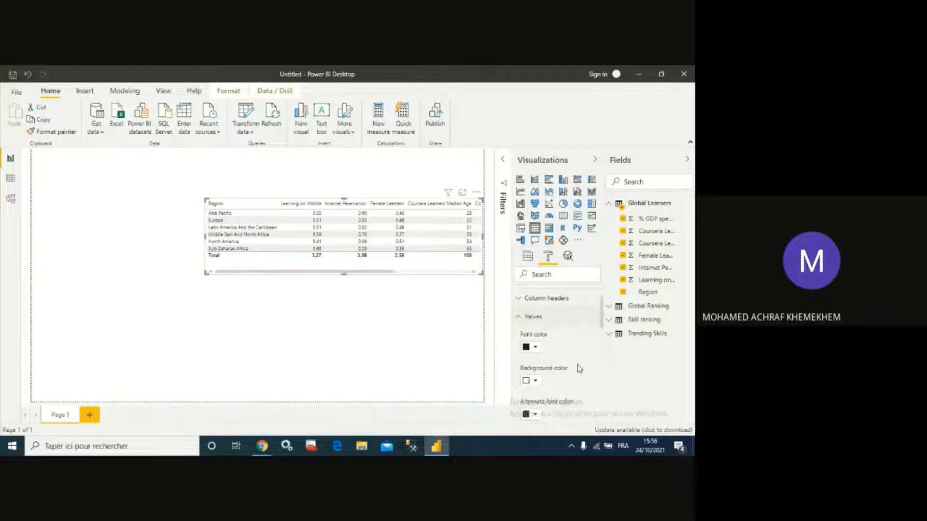
scroll(579, 369, "down", 1)
scroll(567, 358, "up", 1)
scroll(558, 350, "down", 1)
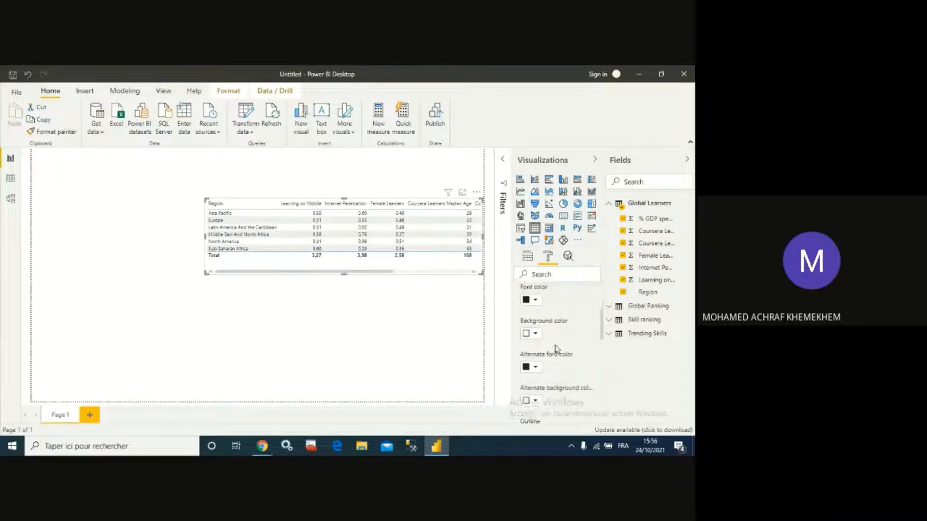
scroll(550, 357, "up", 1)
left_click(536, 382)
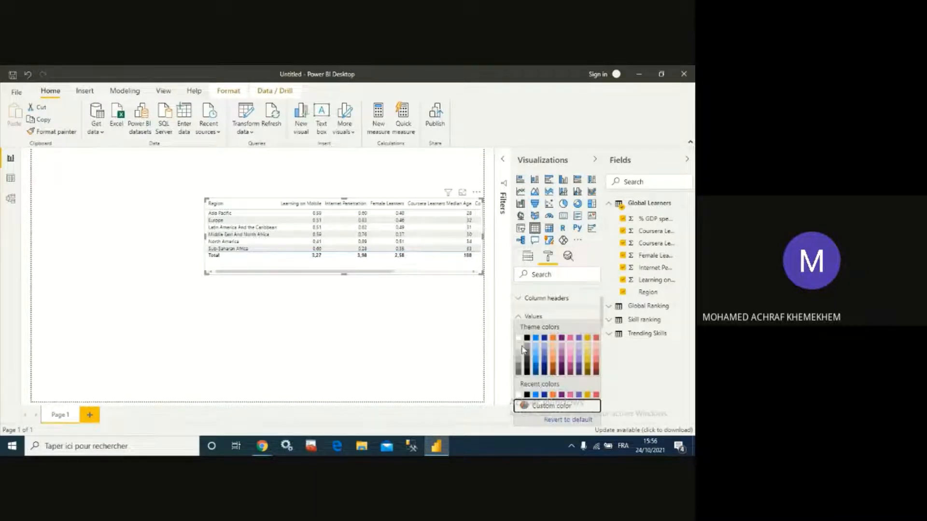
left_click(519, 338)
- Set the values' alternate background color to white and the alternate font color to black
scroll(553, 343, "down", 1)
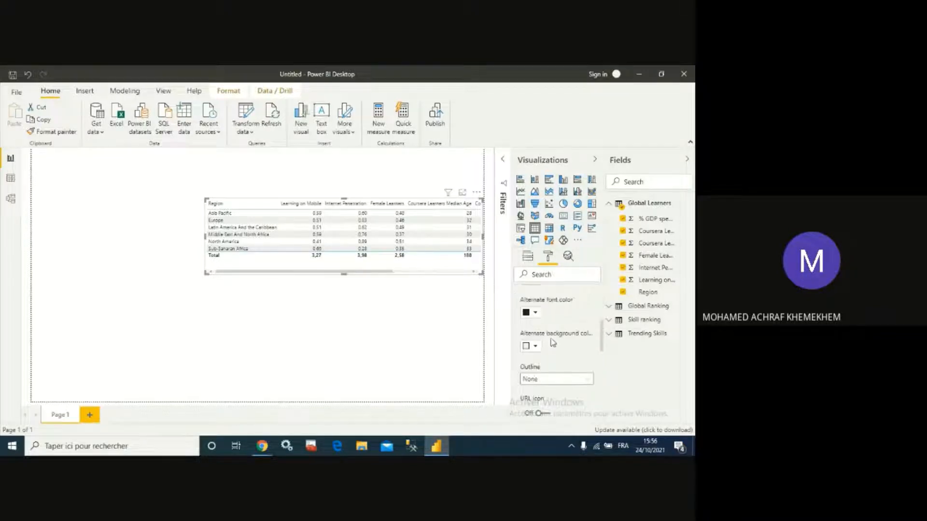
left_click(533, 354)
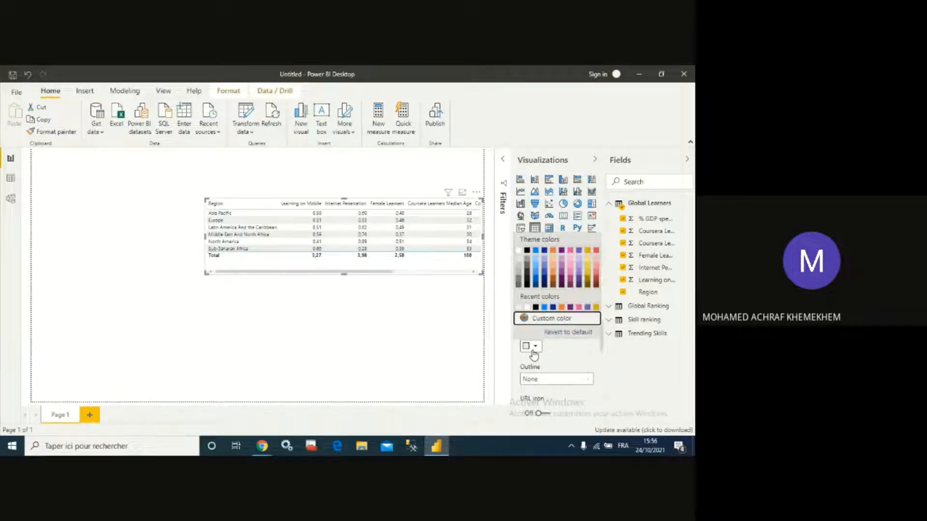
left_click(519, 253)
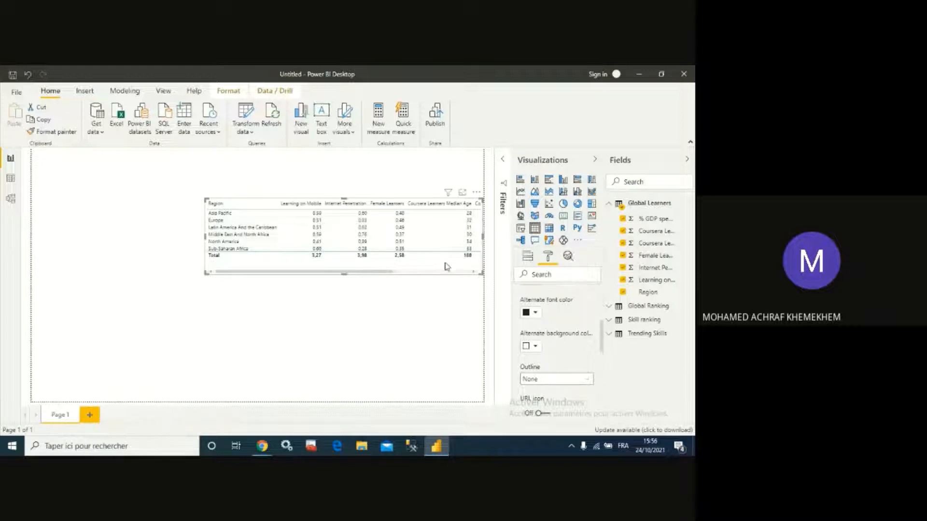
scroll(539, 362, "up", 1)
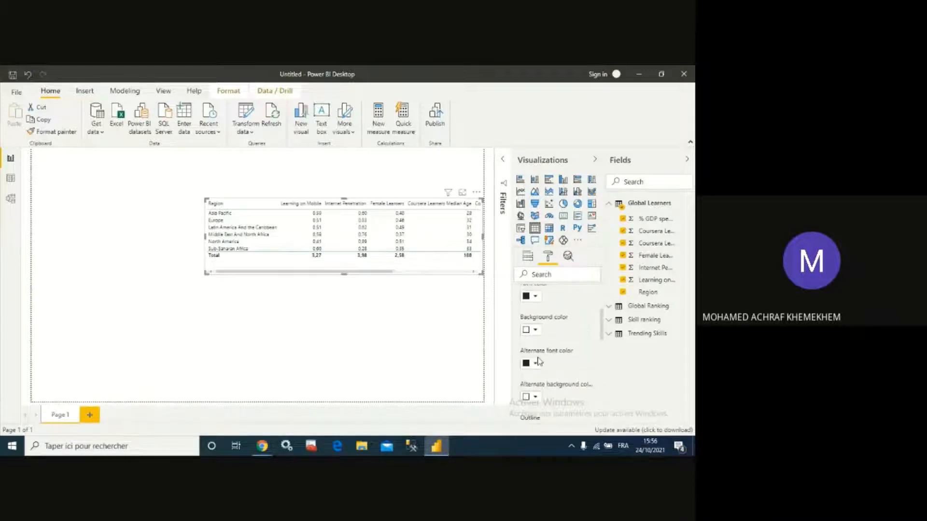
left_click(536, 364)
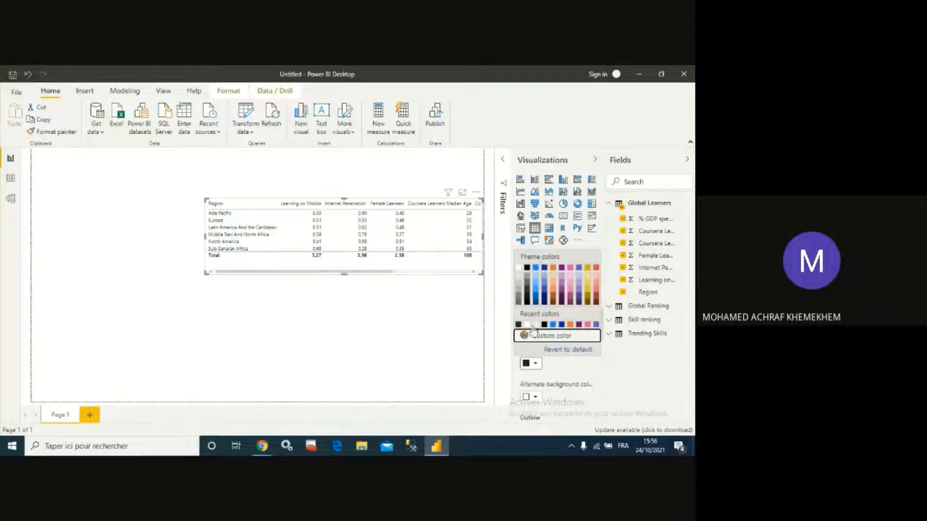
left_click(528, 272)
- Open the table in focus mode and set the Coursera Learners Median Age field's summarization to Don't summarize
scroll(566, 340, "down", 3)
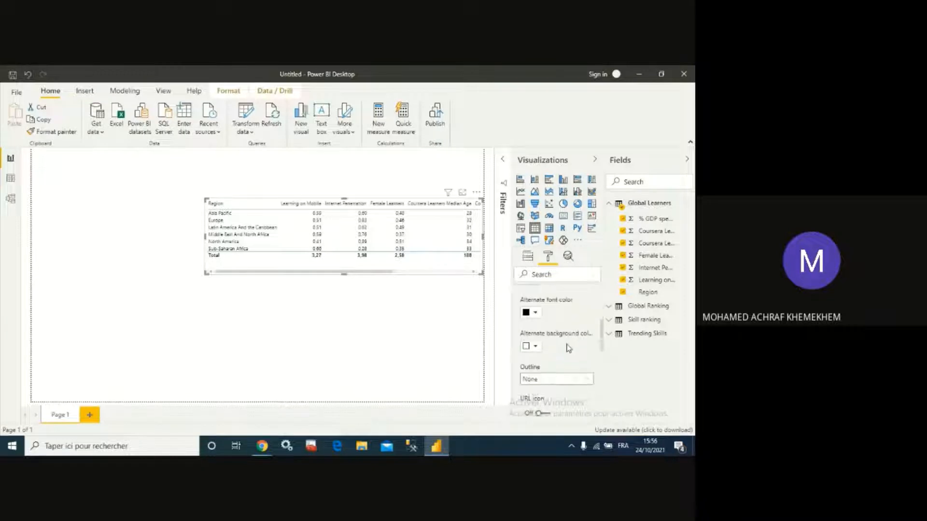
scroll(563, 346, "down", 3)
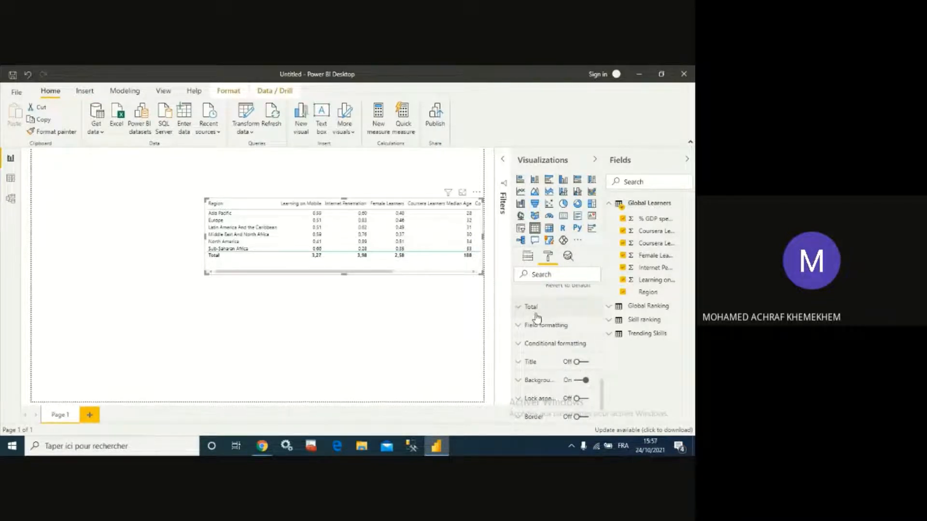
left_click(463, 194)
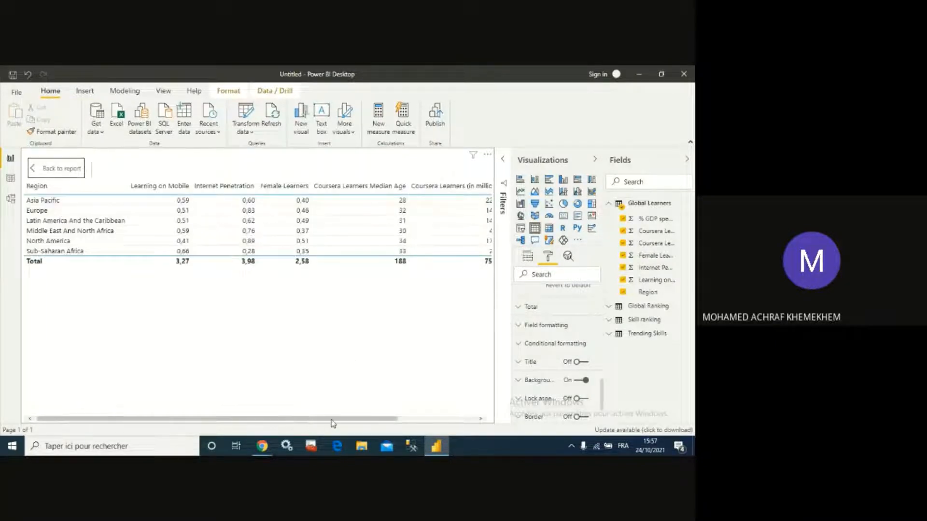
left_click_drag(332, 419, 408, 419)
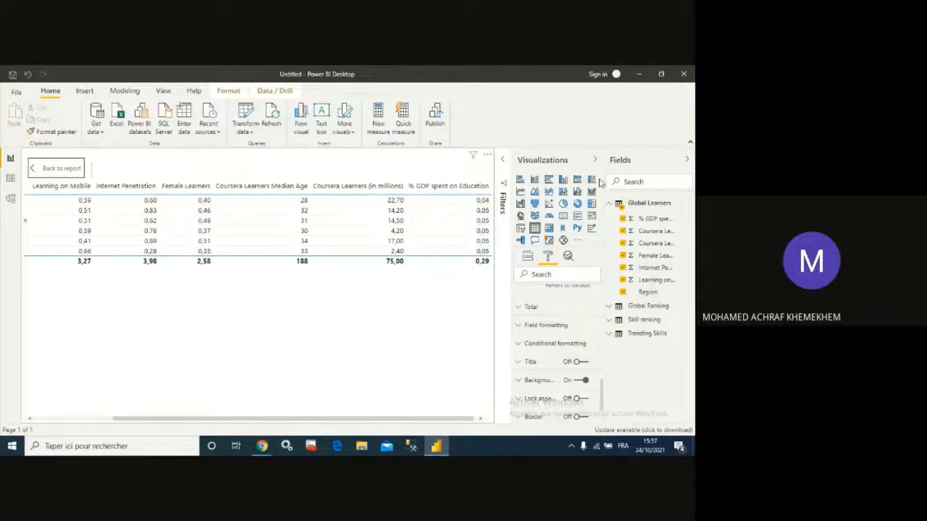
left_click_drag(603, 165, 565, 164)
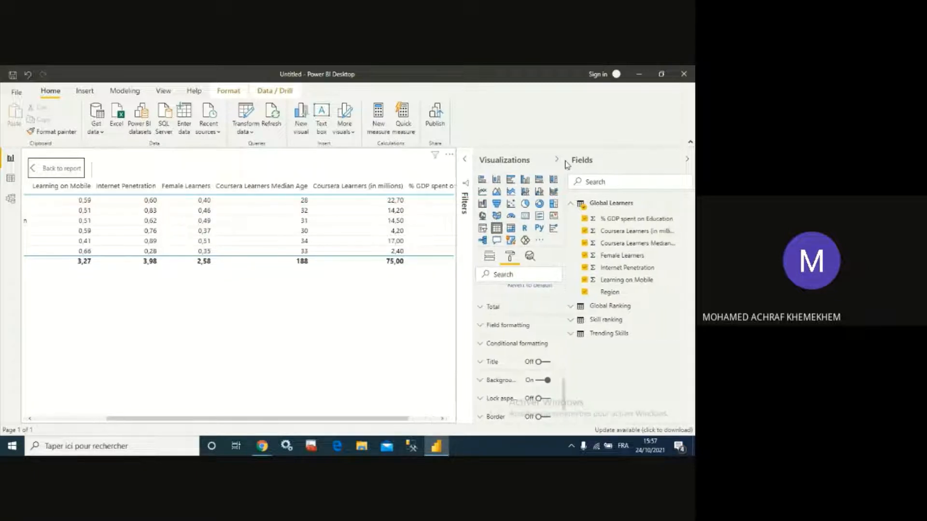
left_click(646, 244)
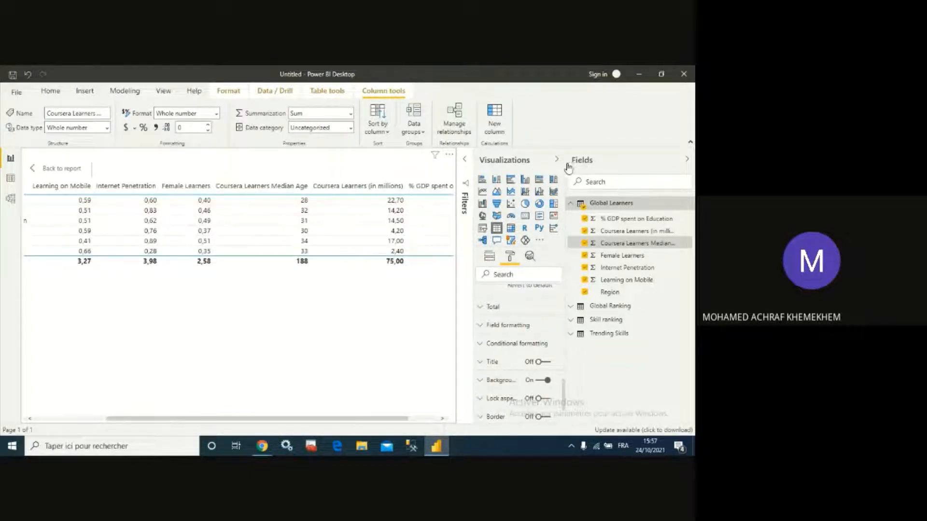
left_click_drag(565, 162, 535, 162)
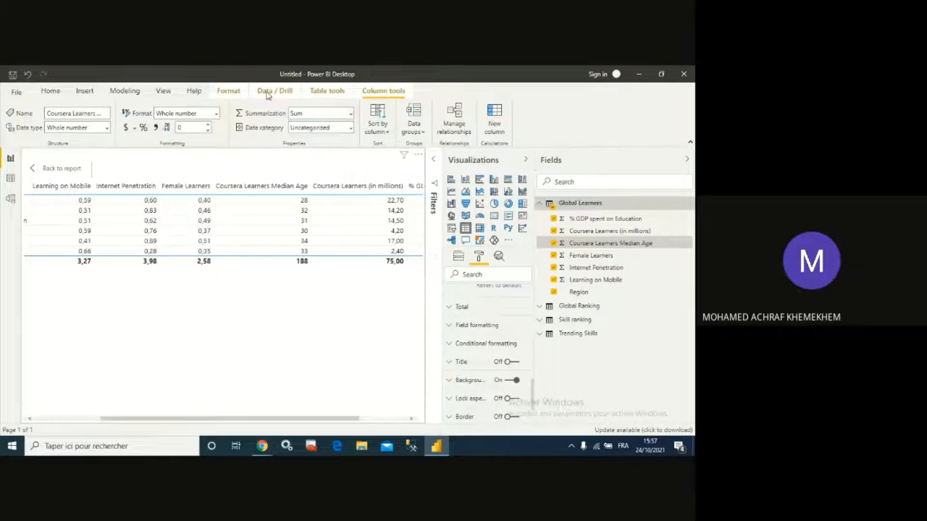
left_click(351, 114)
left_click(323, 129)
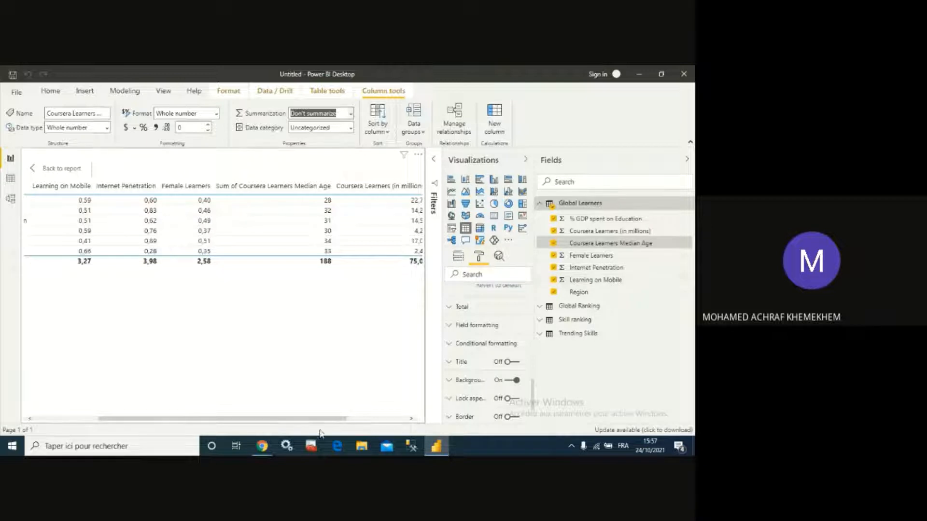
- Set the % GDP spent on Education field's summarization to Don't summarize
left_click_drag(340, 418, 388, 419)
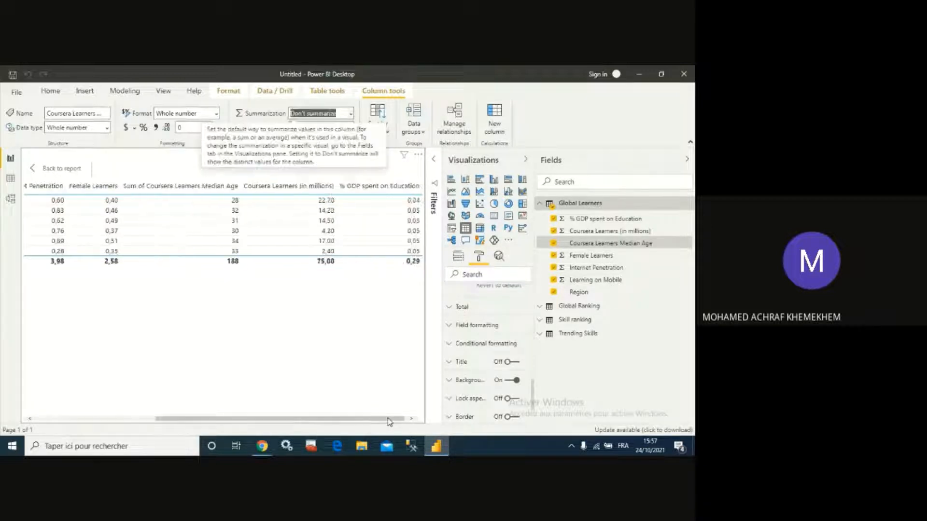
left_click(605, 221)
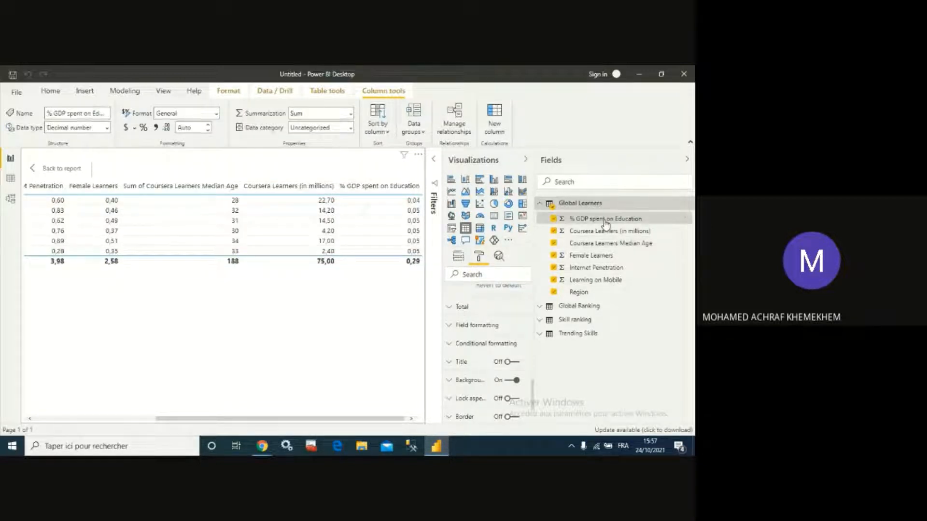
left_click(351, 114)
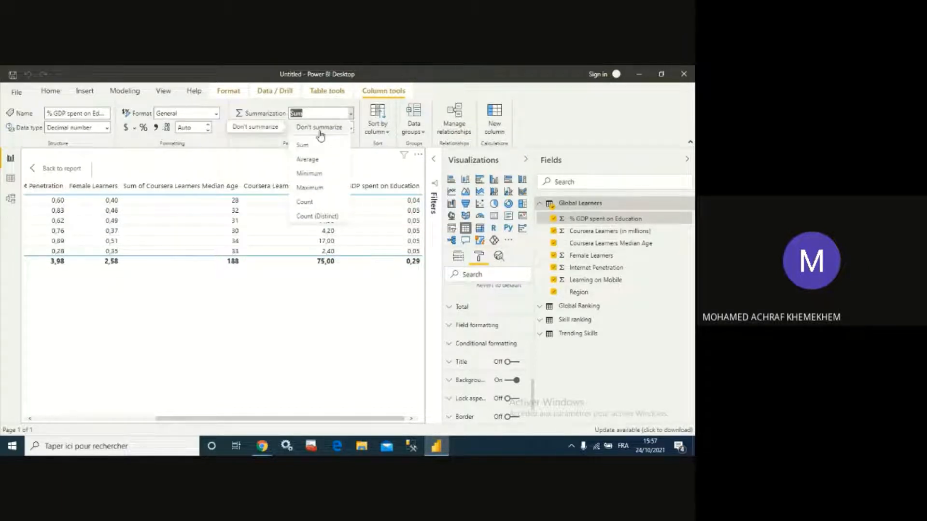
left_click(321, 134)
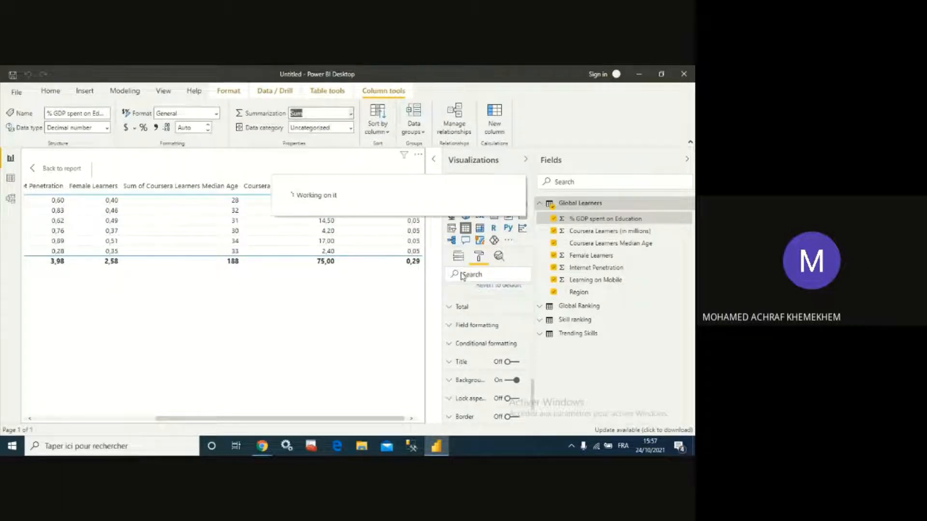
- Switch the Coursera Learners Median Age and % GDP spent on Education values in the table visual to Don't summarize
left_click(458, 256)
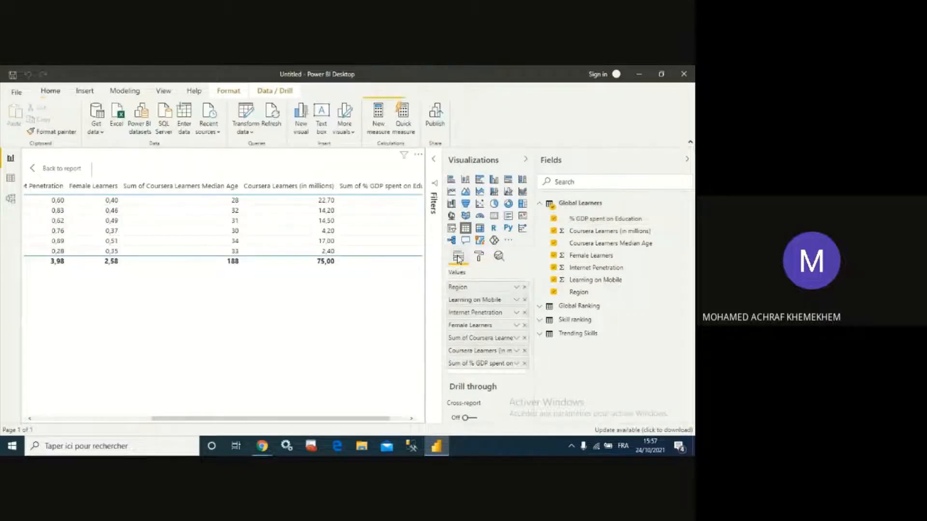
left_click(515, 351)
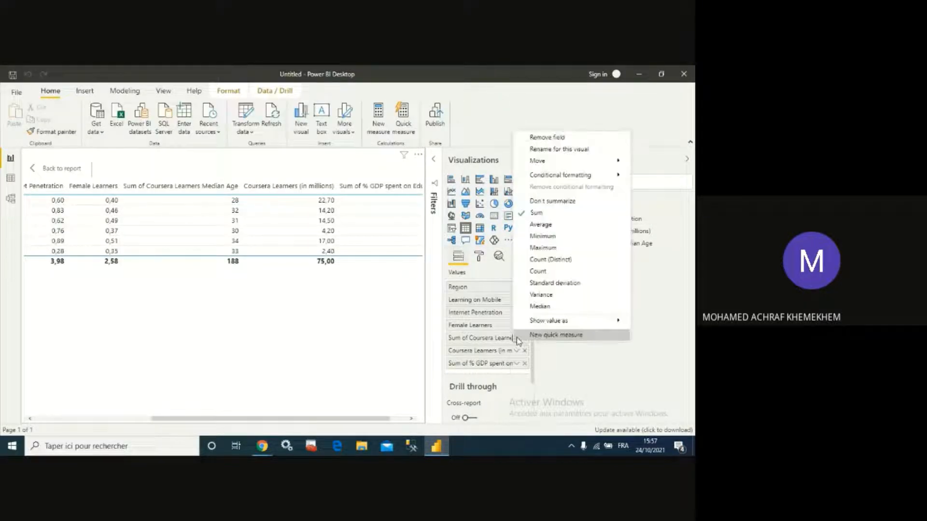
left_click(554, 202)
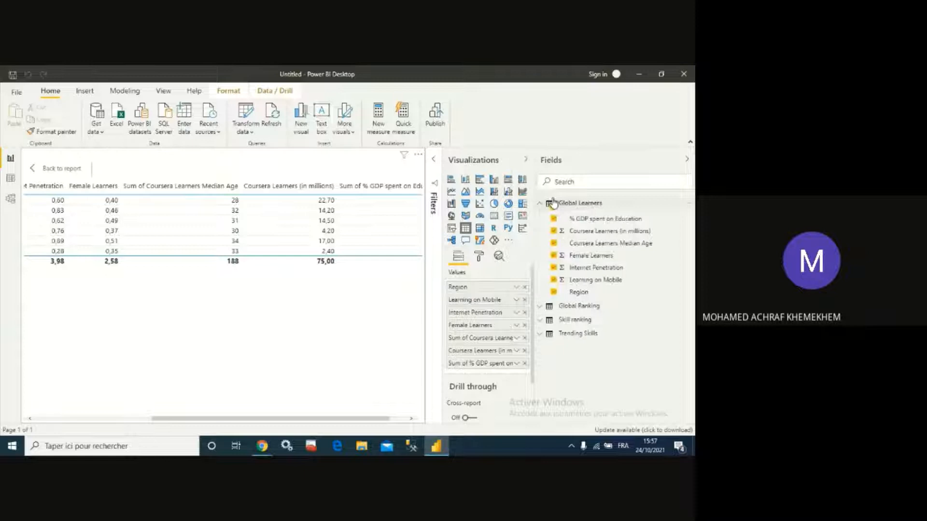
left_click(516, 363)
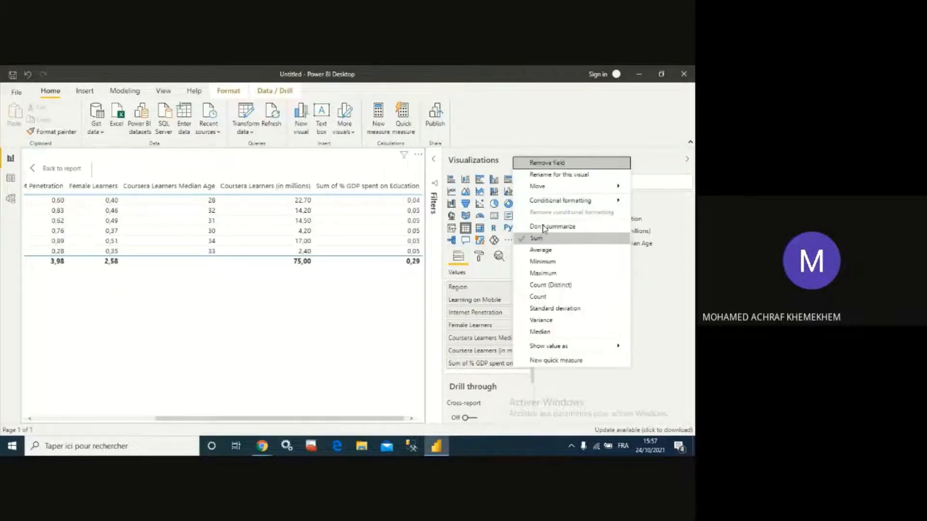
left_click(544, 227)
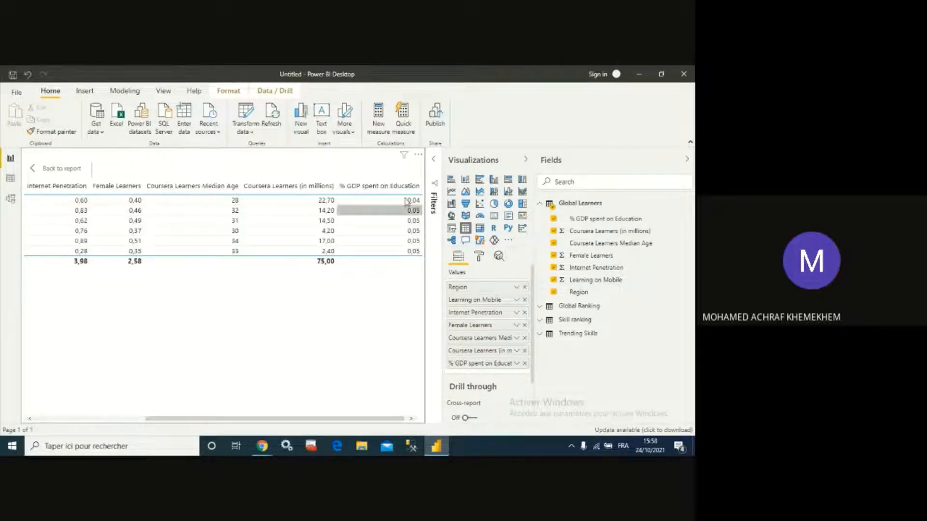
- Sort the table by % GDP spent on Education in descending order
left_click(393, 187)
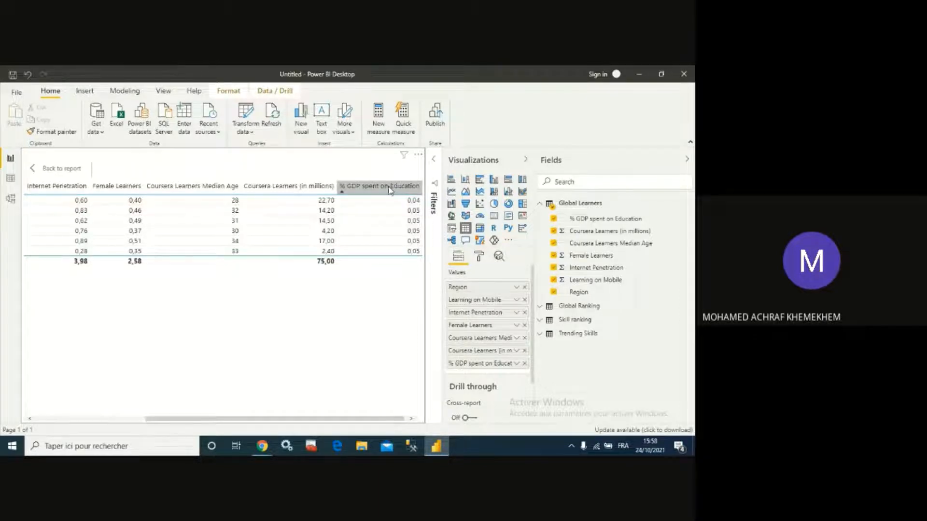
left_click(390, 189)
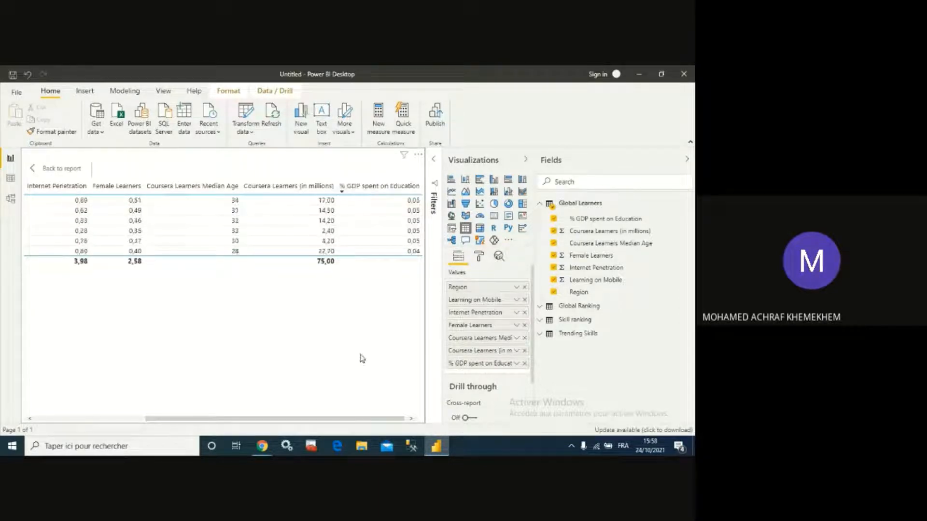
left_click_drag(362, 418, 164, 420)
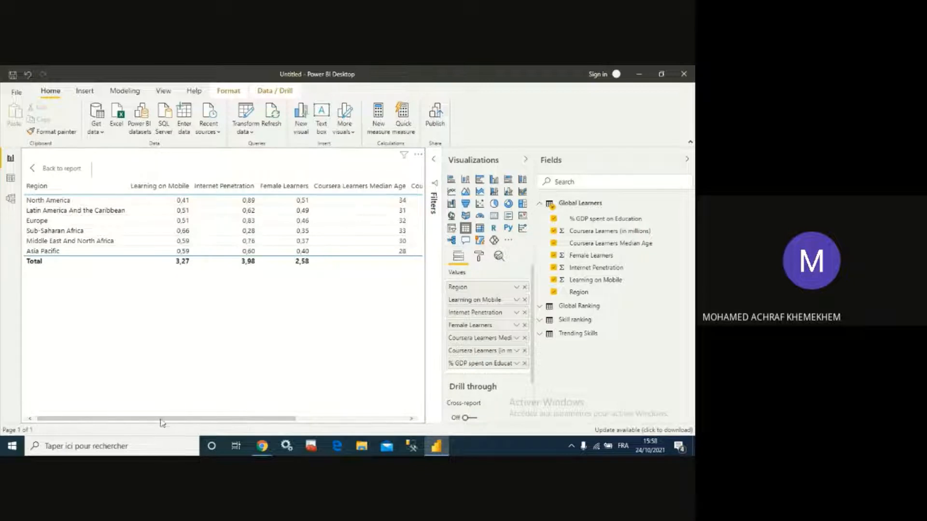
- Return to the report, turn on the table's title and set its text to Global Learners
left_click(37, 169)
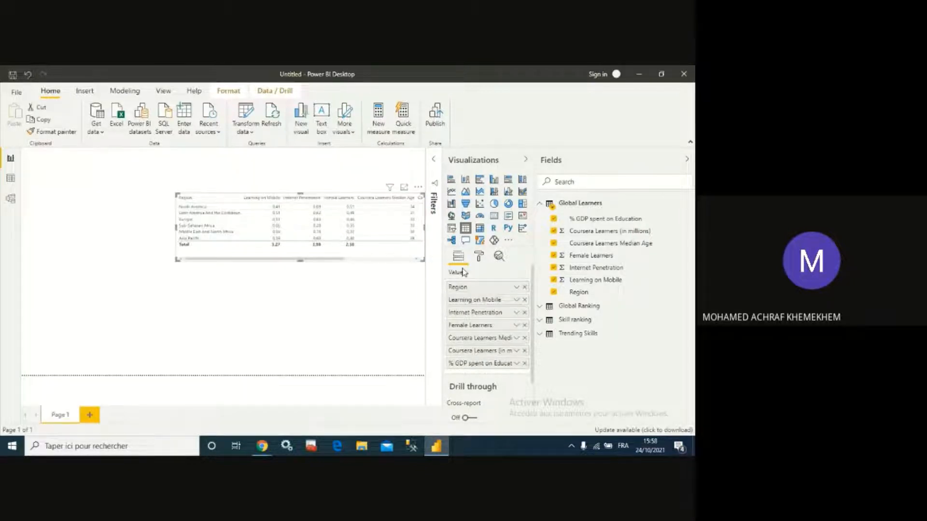
left_click(479, 258)
scroll(485, 355, "down", 5)
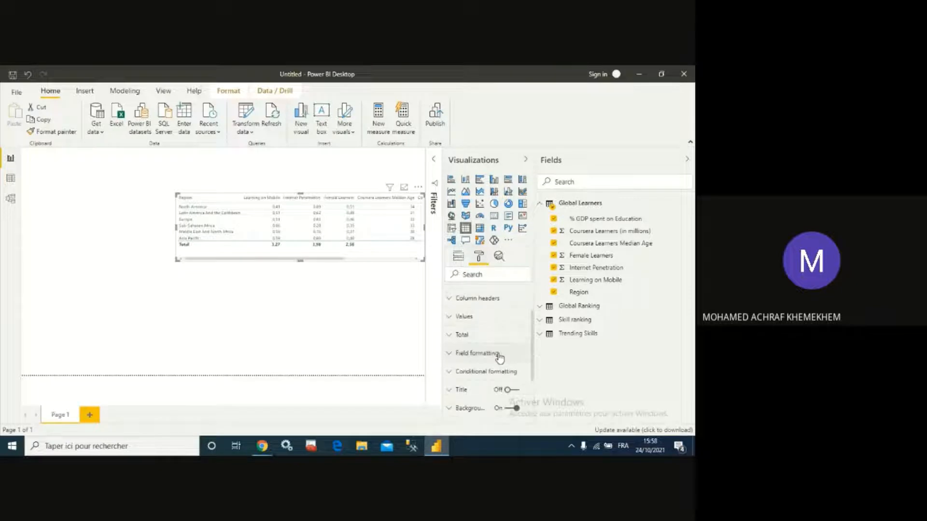
left_click(511, 339)
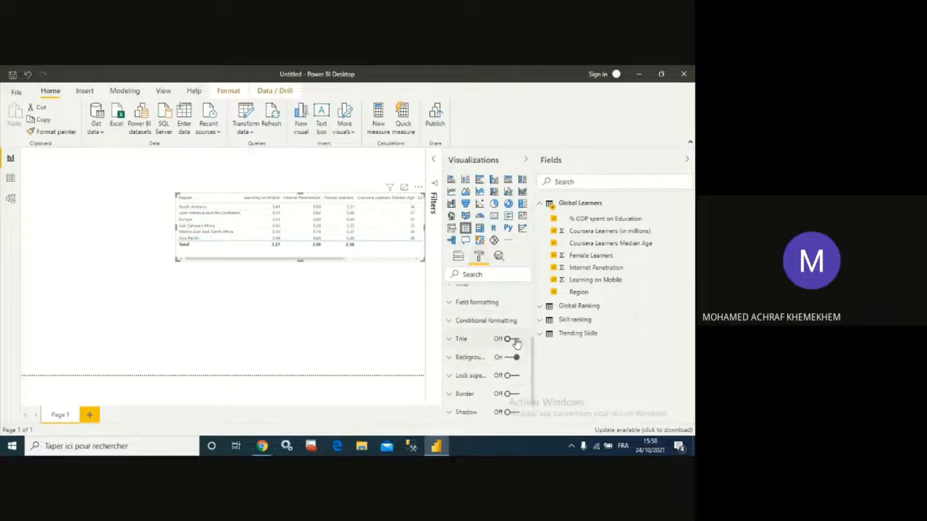
left_click(450, 342)
left_click(473, 368)
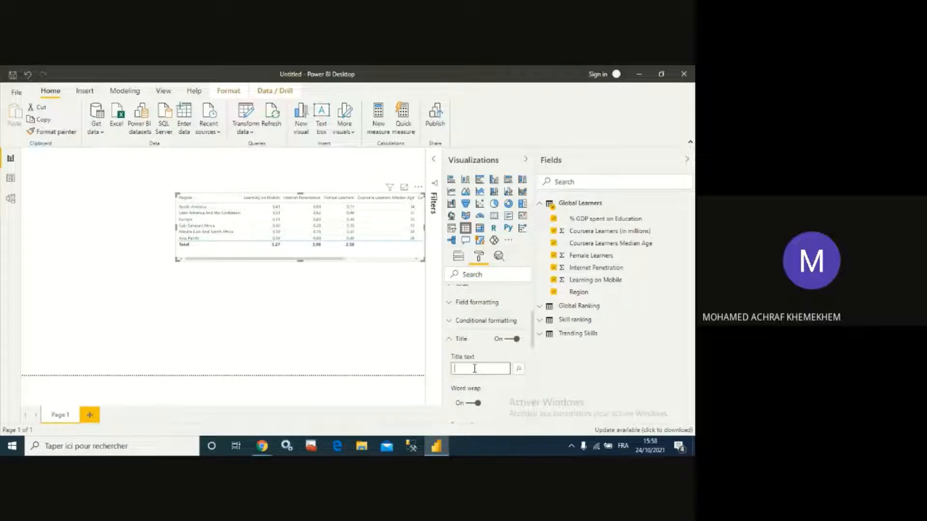
type("Global Learners")
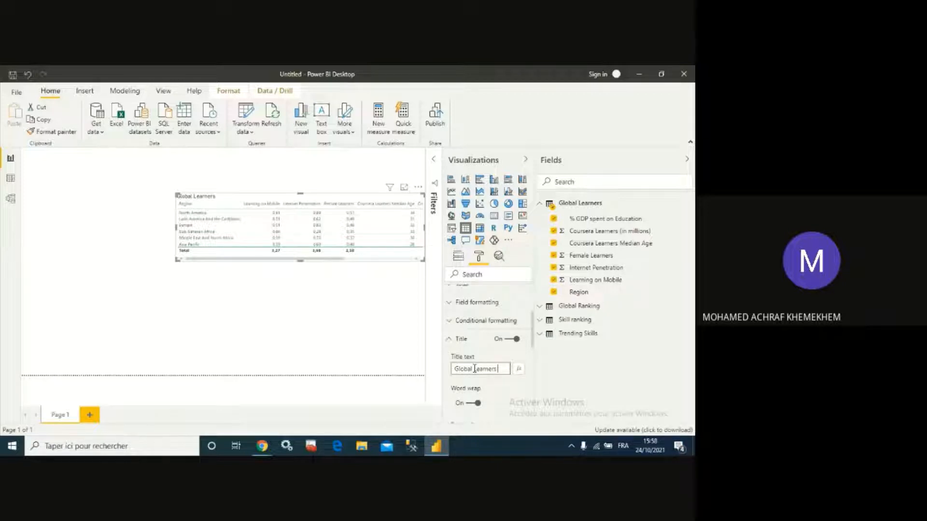
- Complete the table's title text as Global Learners Details Page
type("ails Page")
scroll(502, 361, "down", 5)
scroll(472, 381, "up", 3)
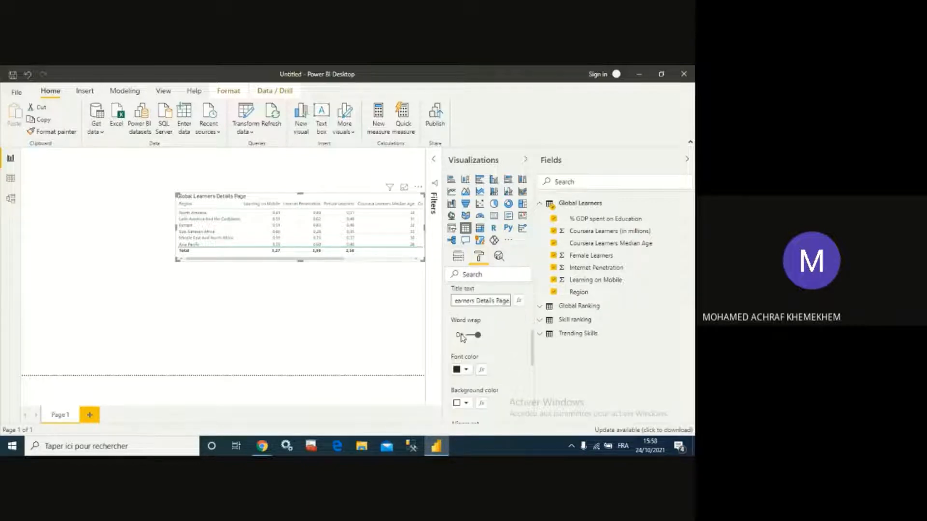
- Set the table title's font color to white
left_click(465, 387)
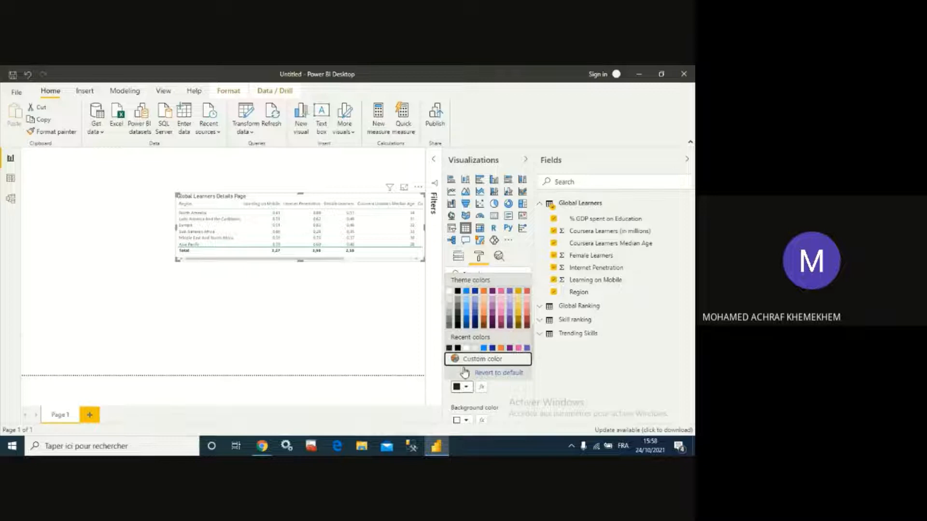
left_click(449, 292)
scroll(483, 349, "down", 2)
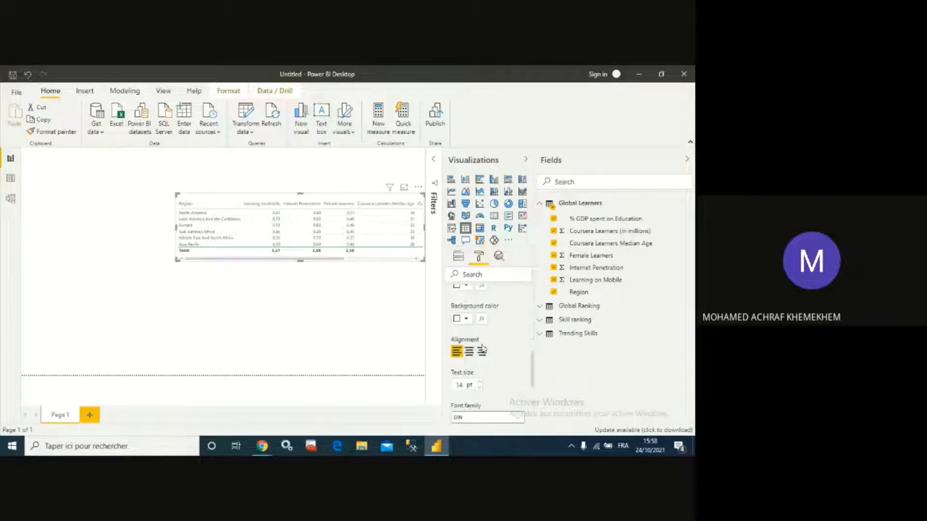
- Give the table title a blue background and center its alignment
left_click(464, 319)
left_click(469, 216)
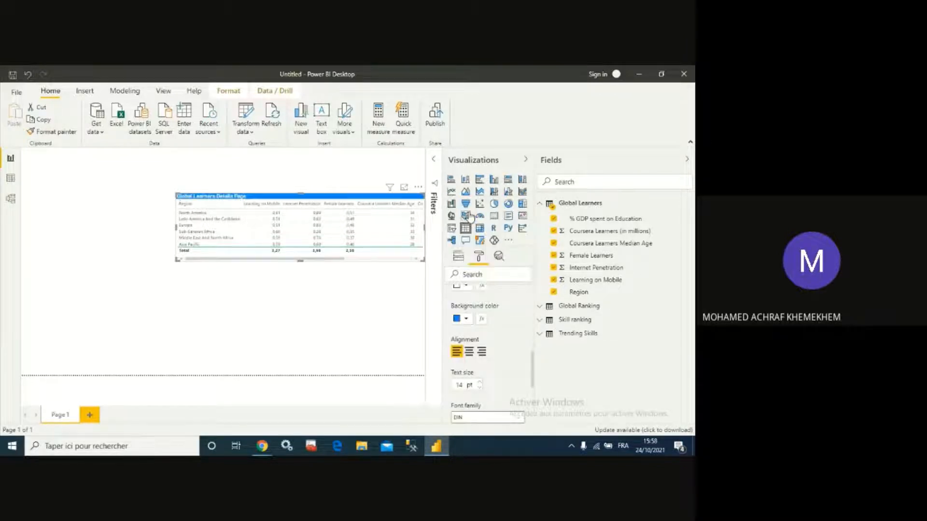
left_click(469, 351)
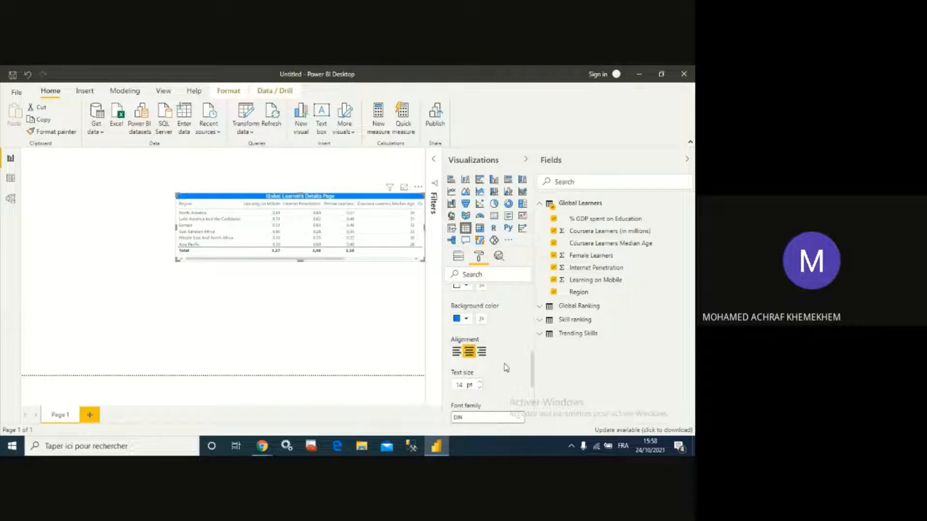
- Reduce the table title's text size by four steps
left_click(478, 388)
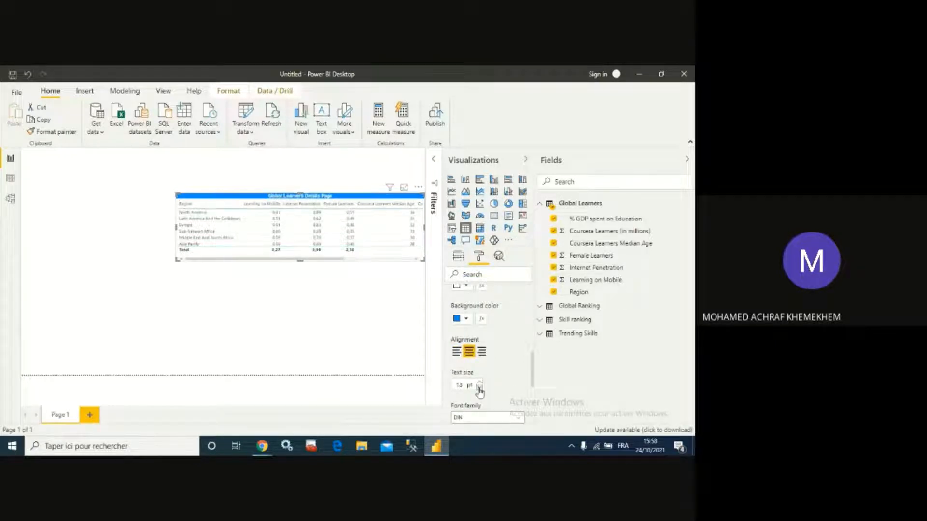
left_click(479, 388)
left_click(478, 387)
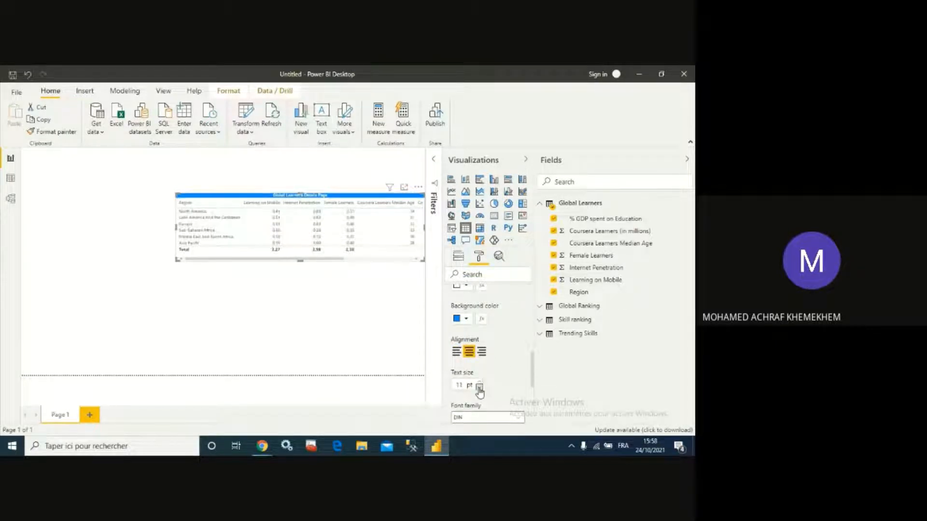
left_click(479, 388)
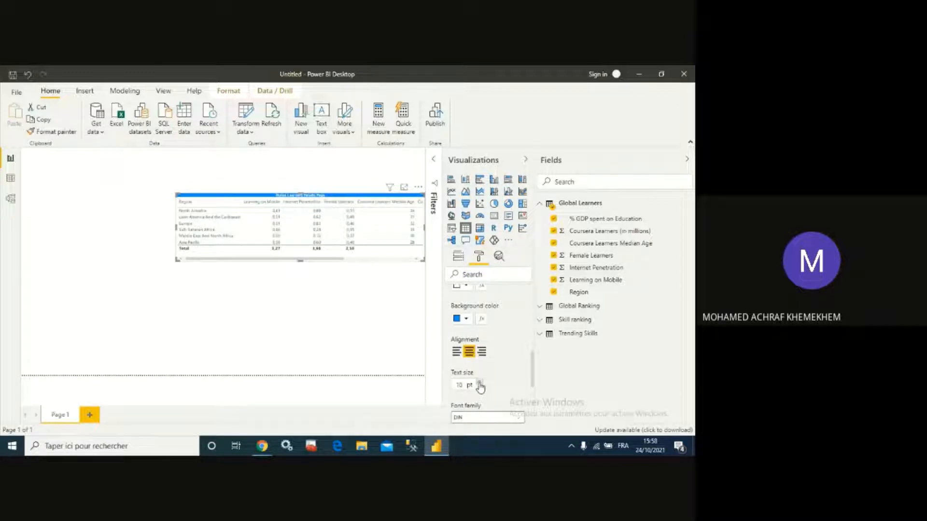
- Turn on the border and shadow for the table visual
scroll(505, 344, "down", 3)
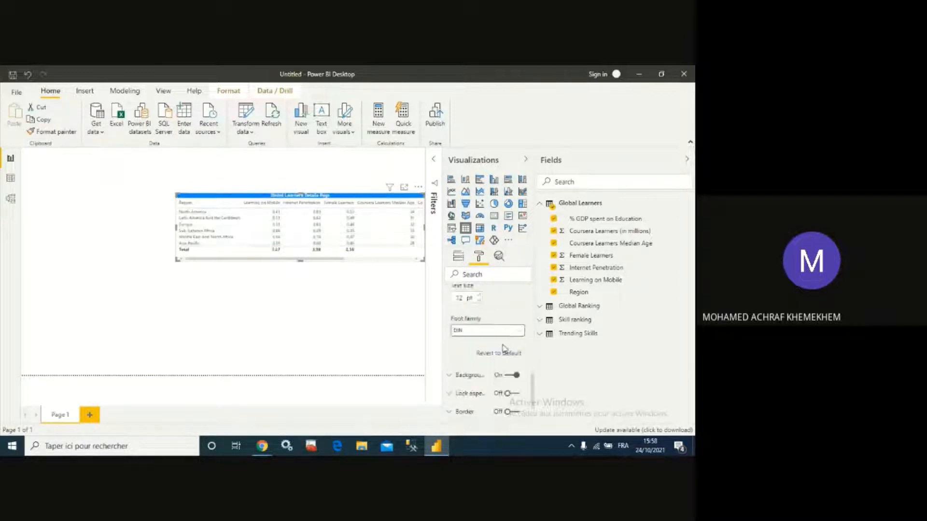
scroll(506, 343, "down", 1)
left_click(511, 361)
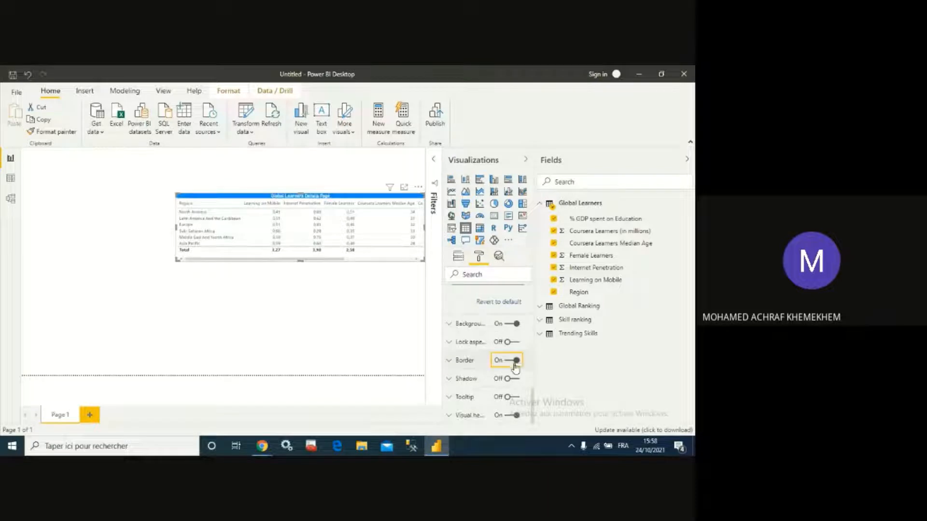
left_click(511, 379)
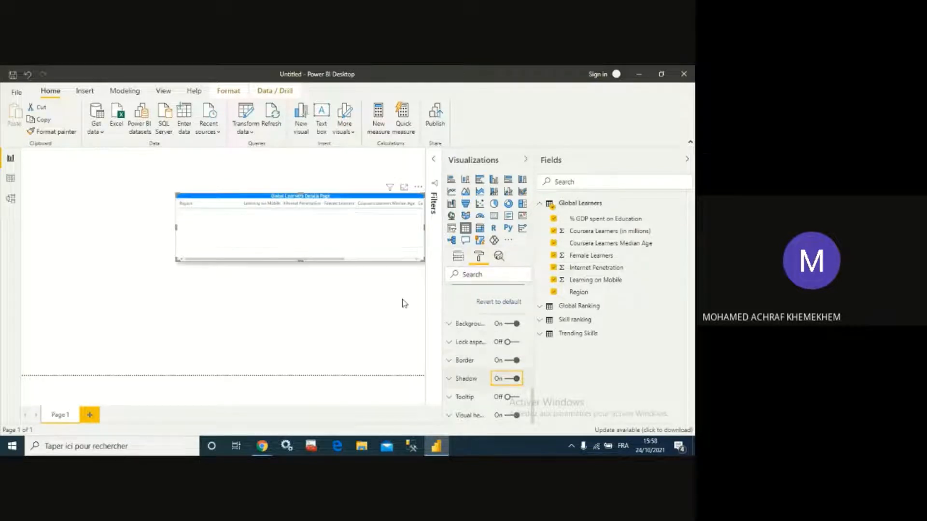
left_click(370, 305)
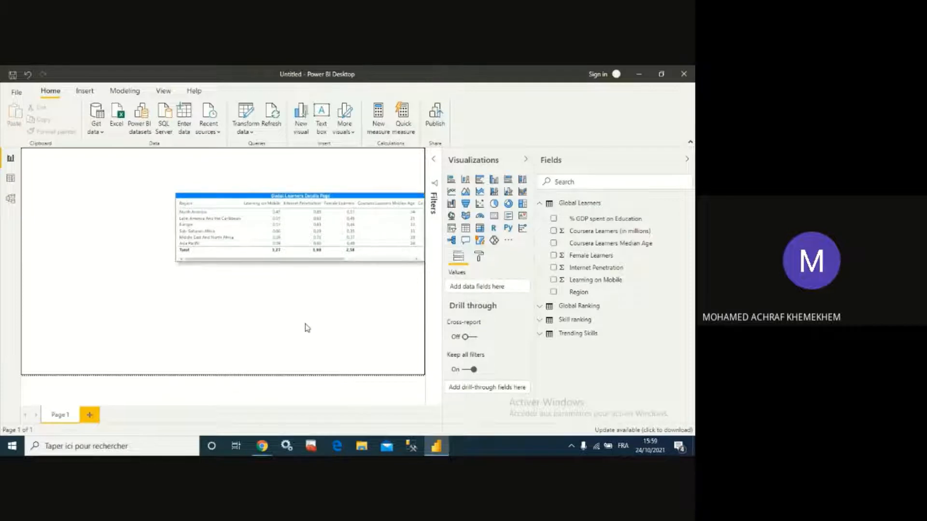
- Add a pie chart of Learning on Mobile by Region and move it below the table on the right
left_click(495, 204)
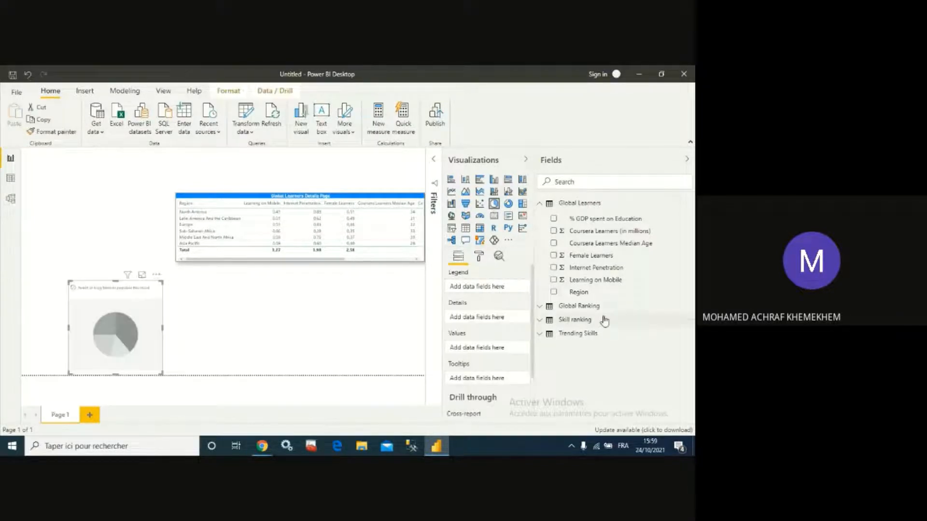
left_click(553, 292)
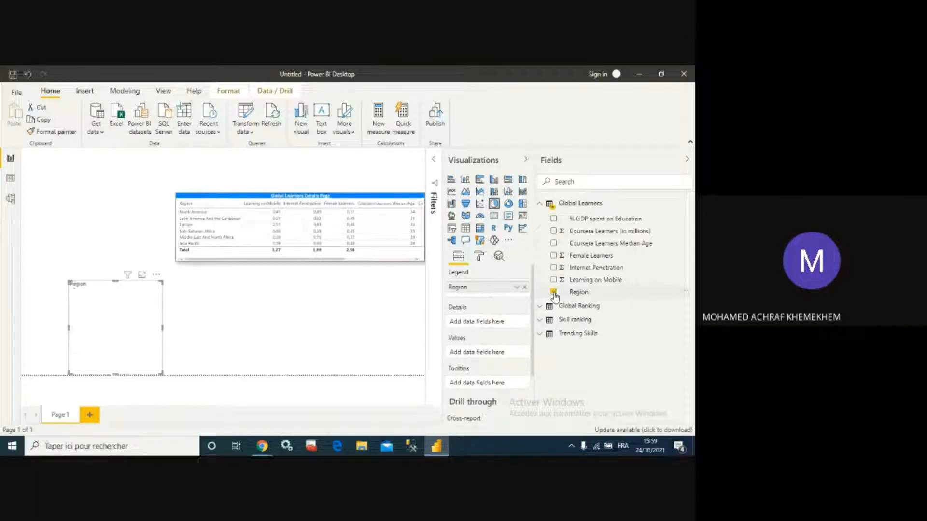
left_click(554, 280)
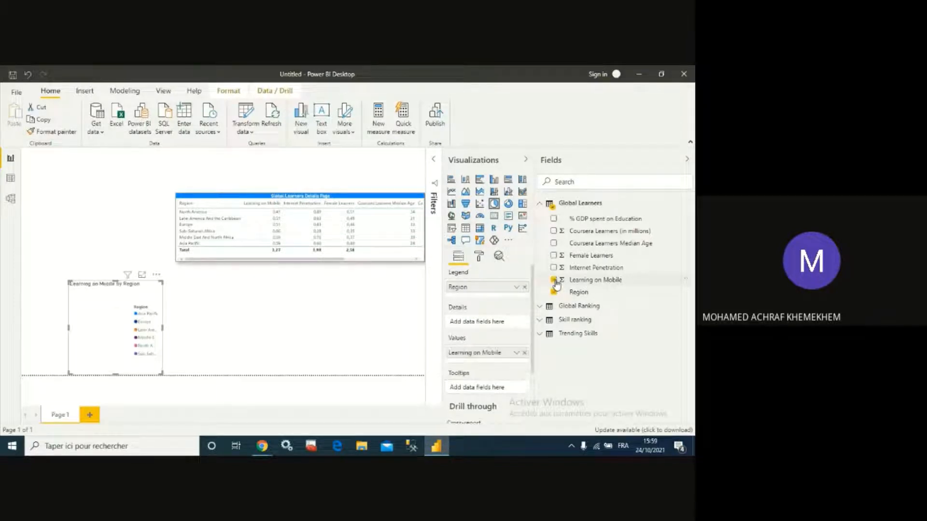
left_click_drag(155, 279, 417, 317)
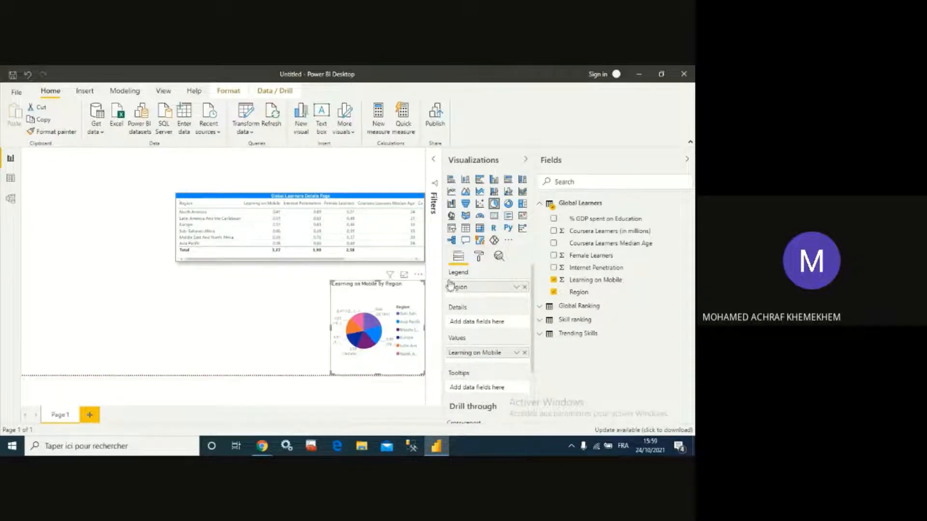
- Edit the pie chart title to read Learning On Mobile By Region
left_click(478, 257)
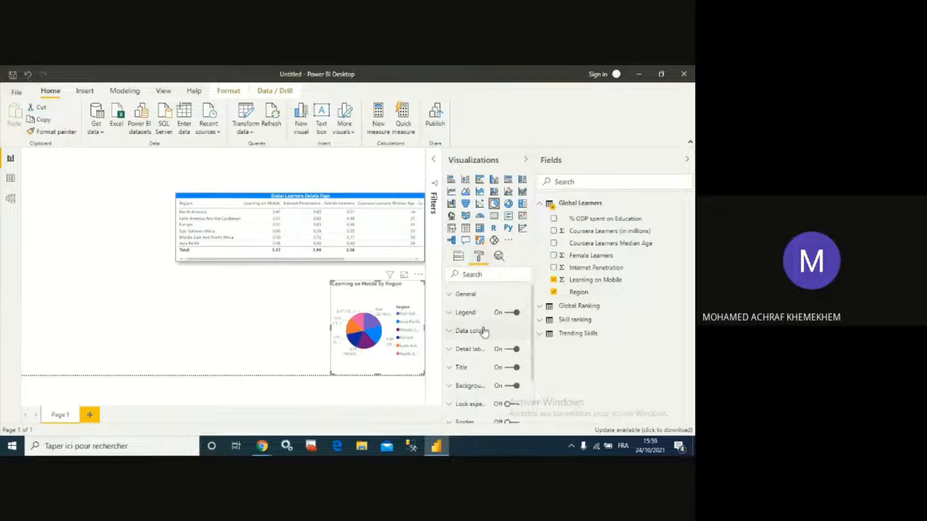
left_click(453, 370)
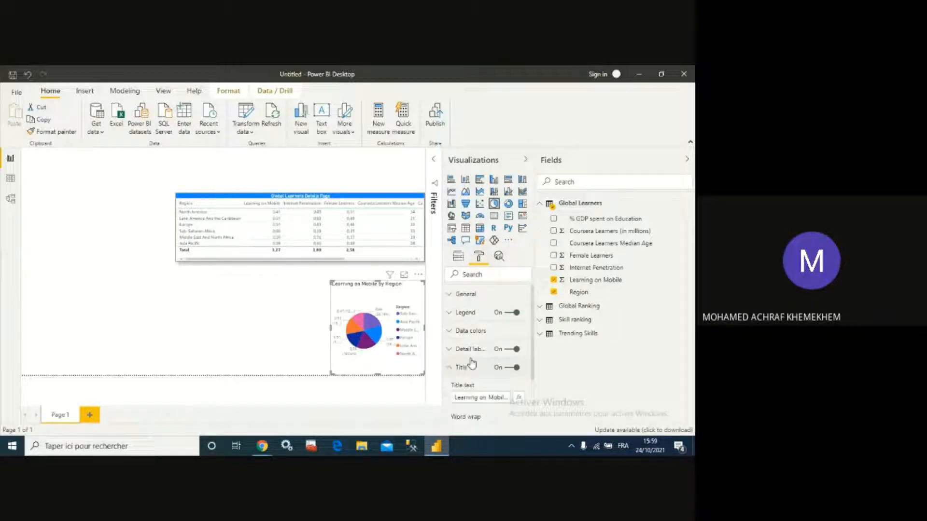
scroll(487, 359, "down", 1)
left_click(485, 347)
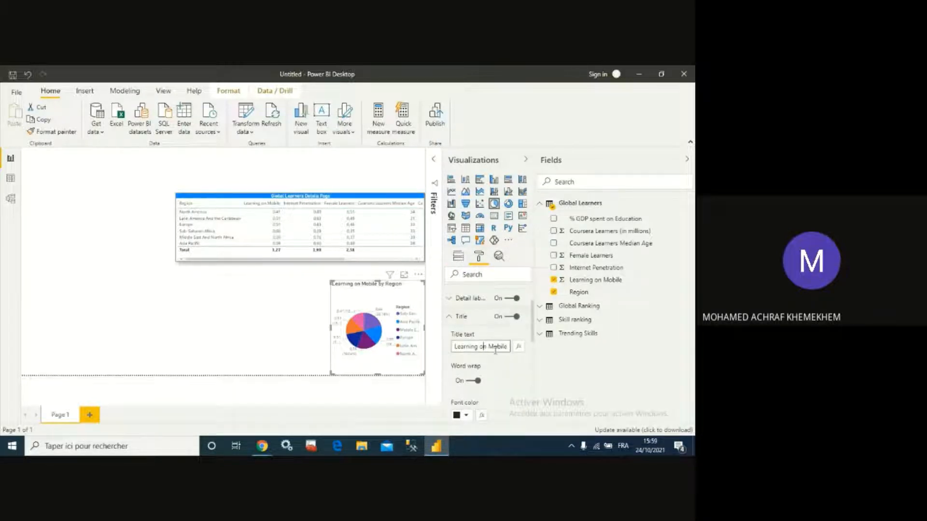
key("BackSpace")
key("Right")
key("Right")
key("Right")
key("Right")
key("Right")
key("Right")
key("Right")
key("Right")
key("Right")
key("Right")
key("Right")
key("Left")
key("Left")
key("Left")
key("Left")
key("Left")
key("Left")
key("Left")
key("Left")
key("BackSpace")
type("B")
- Set the pie chart title's font color to white
scroll(495, 349, "down", 3)
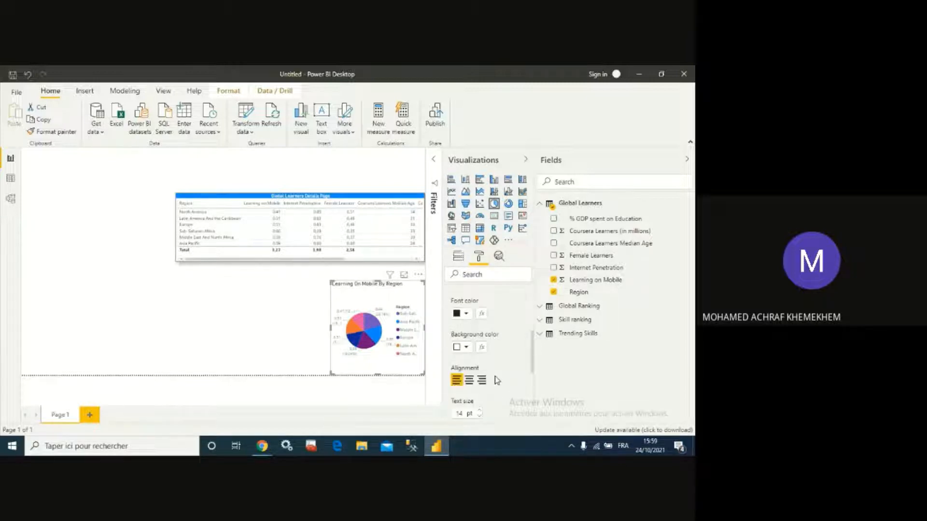
left_click(466, 313)
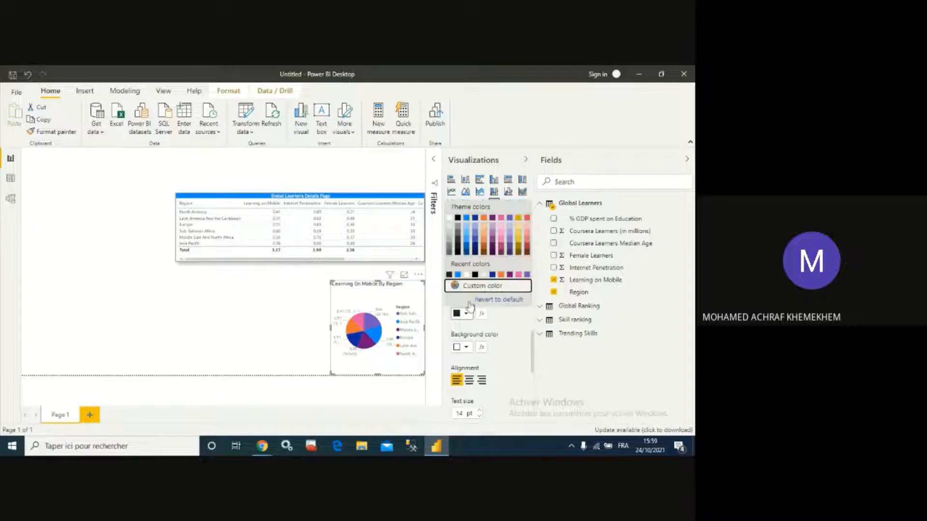
left_click(449, 220)
- Give the pie chart title a blue background and center its alignment
left_click(461, 347)
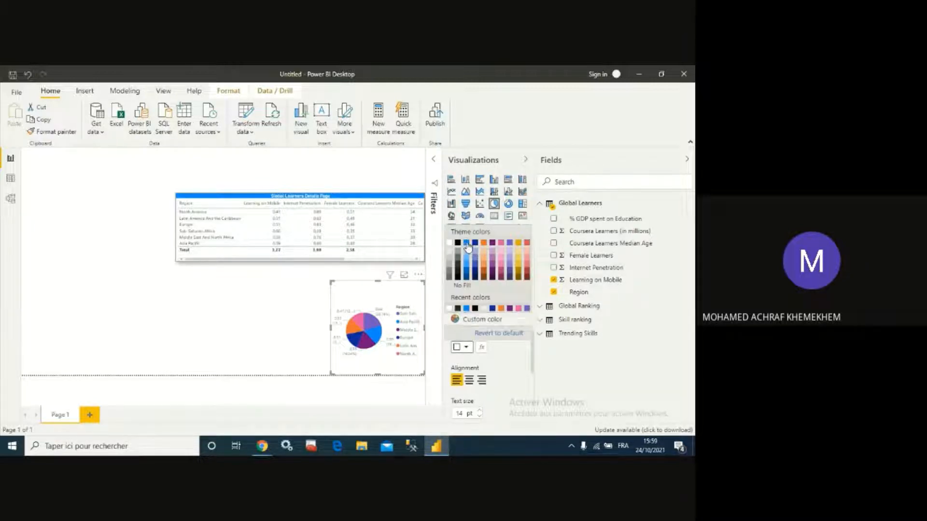
left_click(466, 243)
left_click(469, 380)
scroll(514, 379, "down", 1)
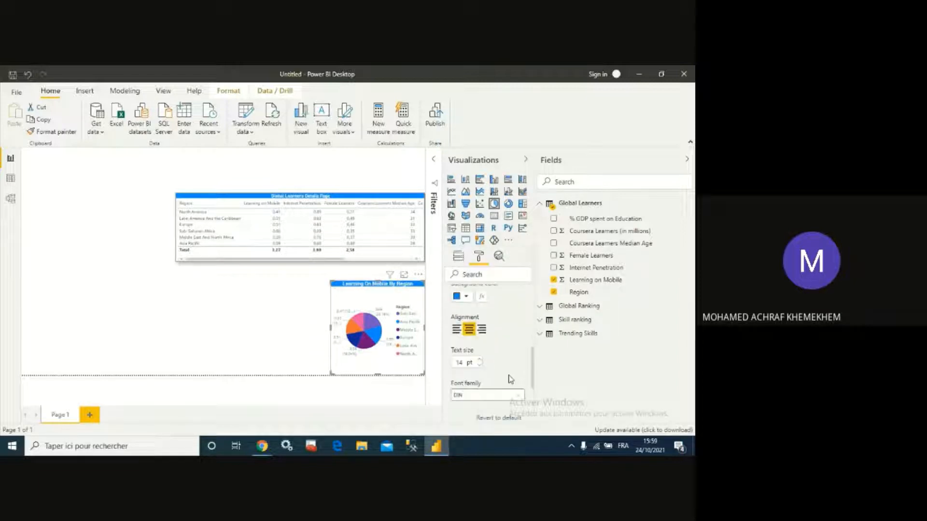
- Reduce the pie chart title's text size by two steps
left_click(479, 365)
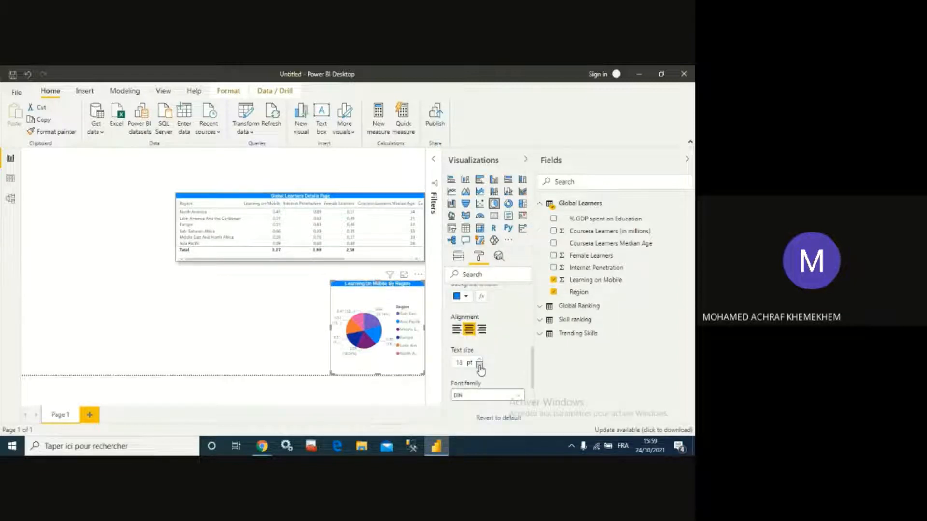
left_click(479, 365)
left_click(291, 336)
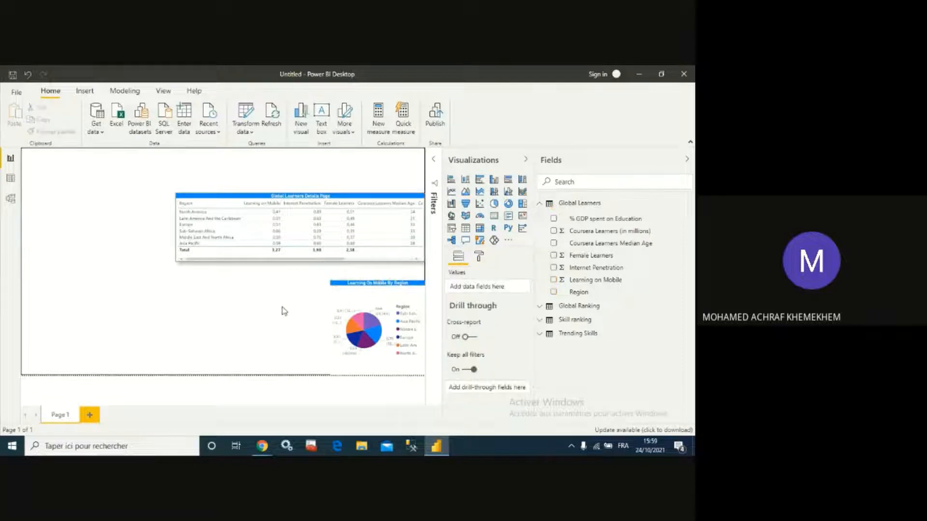
- Review the pie chart's field wells and format settings
left_click(393, 298)
scroll(499, 351, "down", 3)
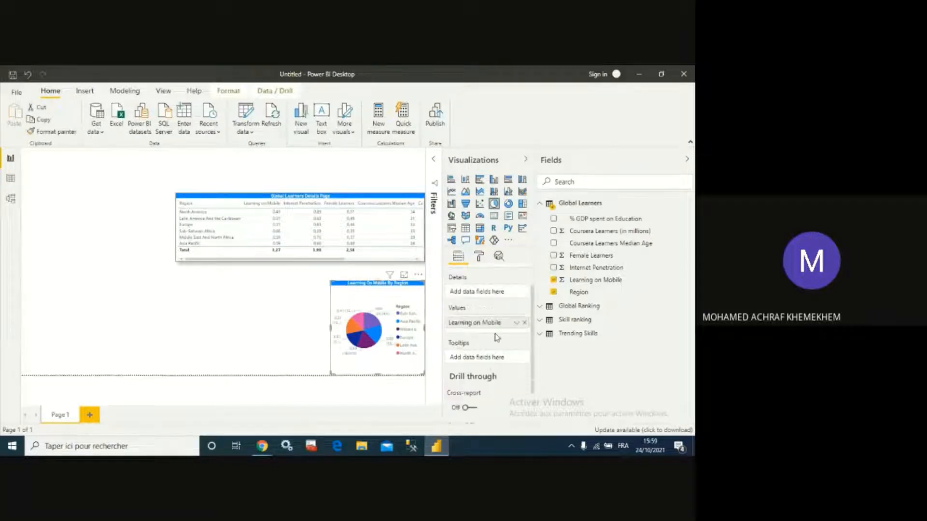
scroll(493, 391, "up", 3)
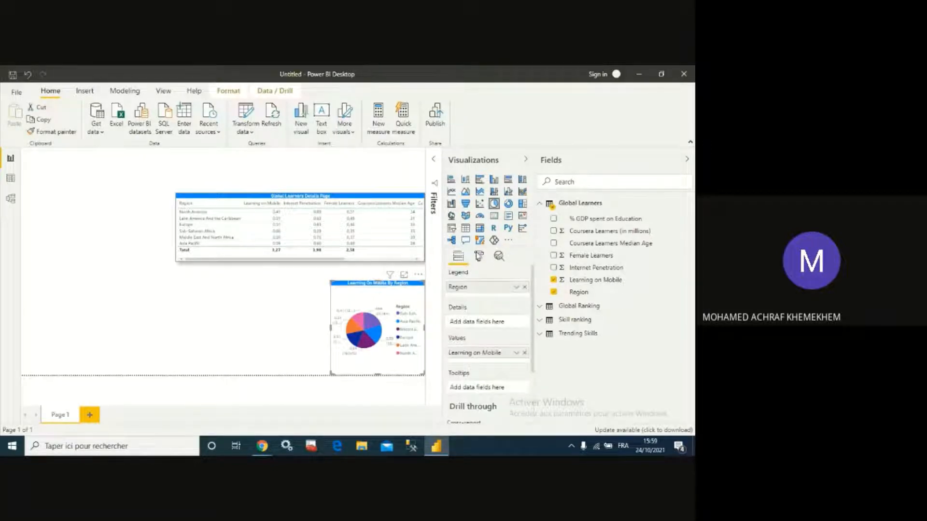
left_click(479, 256)
scroll(512, 357, "down", 3)
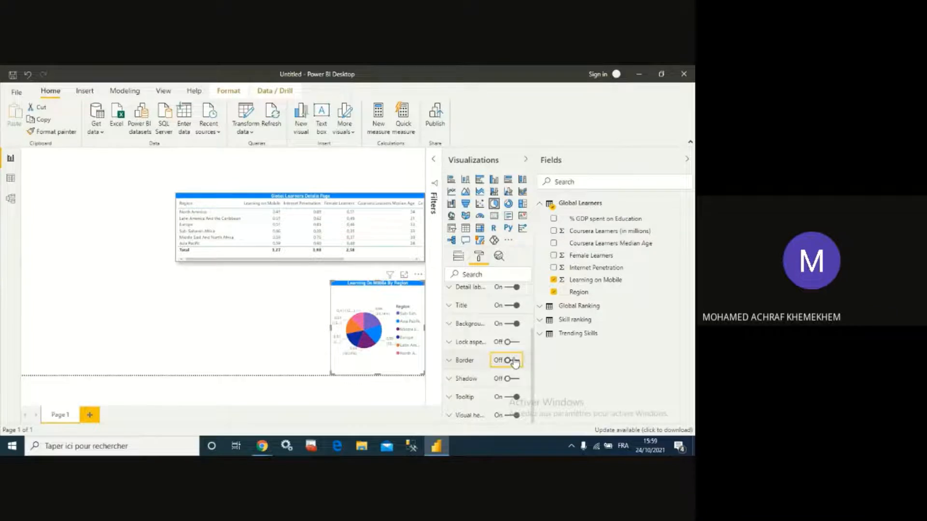
left_click(456, 258)
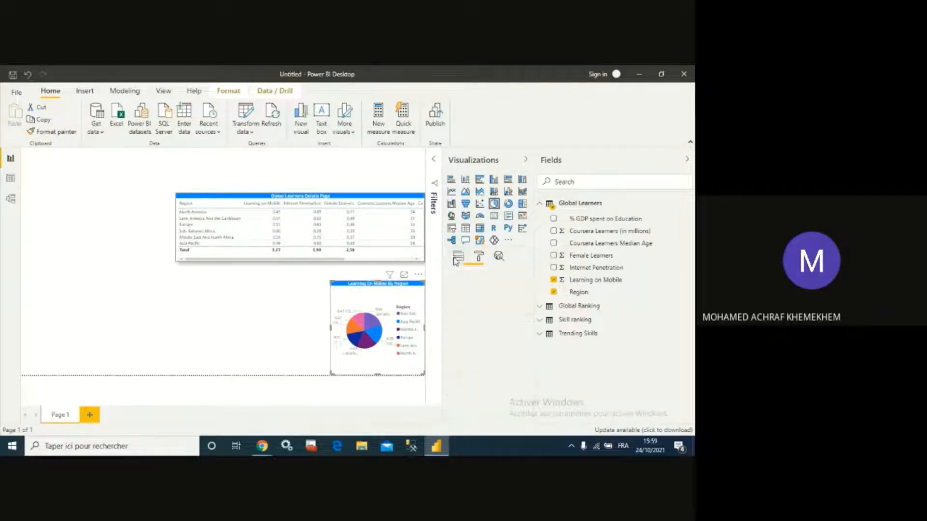
left_click(291, 321)
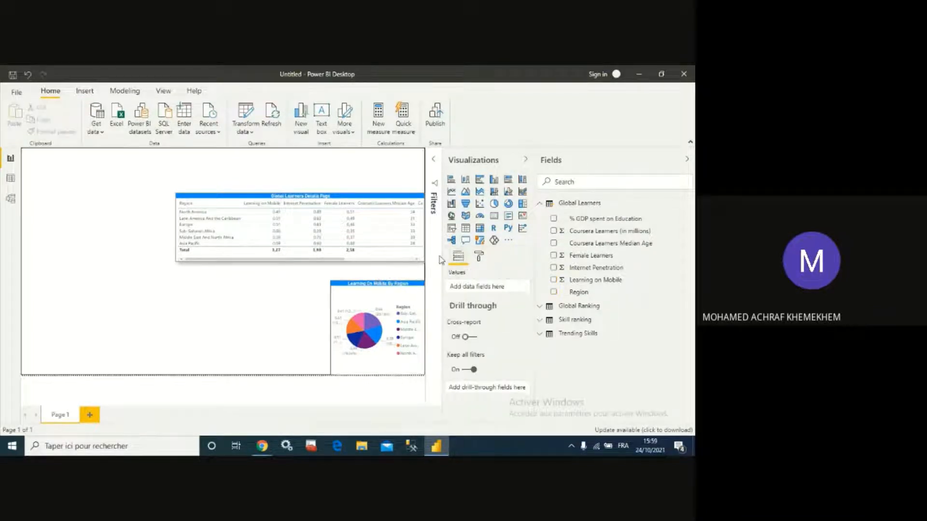
- Insert a scatter chart with Region as details and Internet Penetration on the X axis
left_click(481, 206)
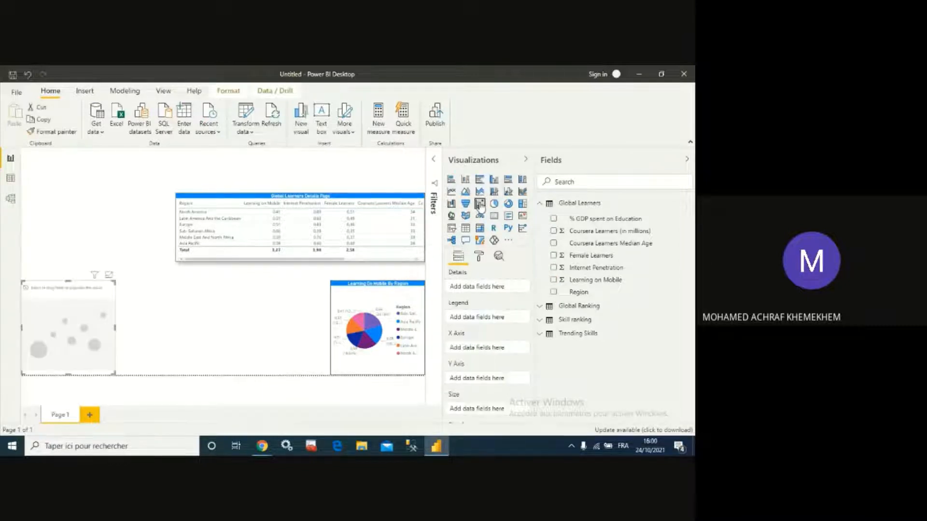
left_click(554, 292)
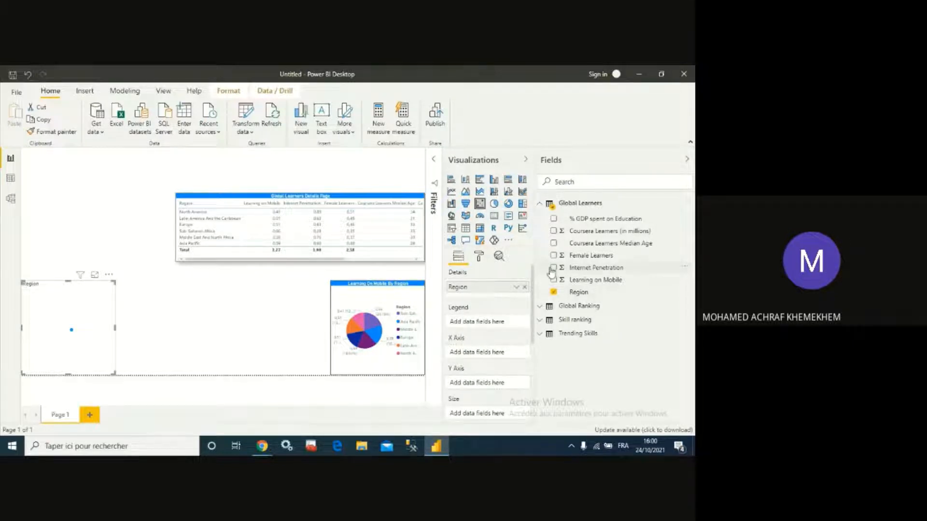
left_click(553, 268)
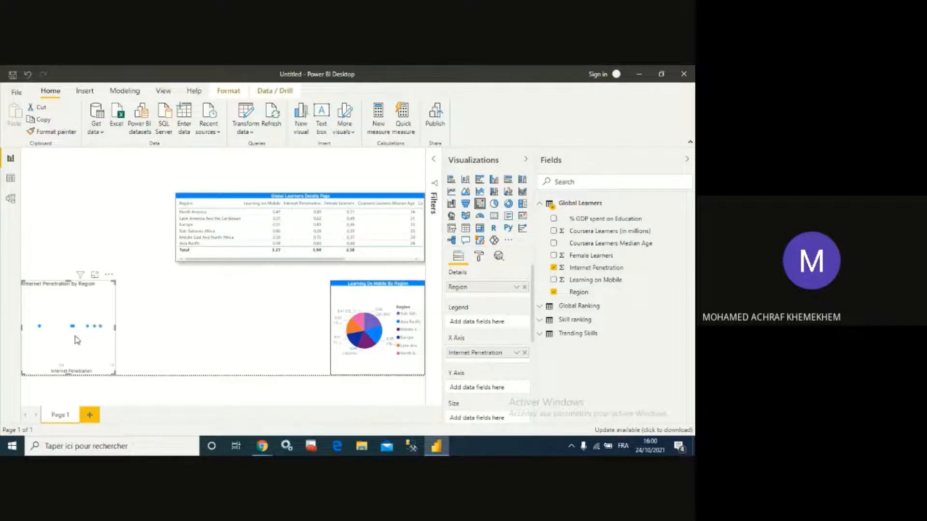
- Turn on the border and shadow for the scatter chart visual
left_click(479, 259)
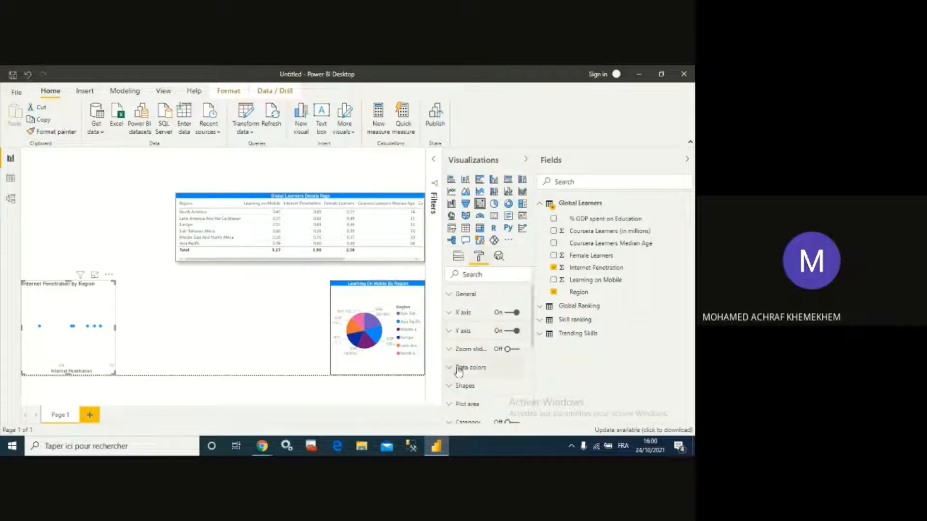
scroll(494, 388, "down", 2)
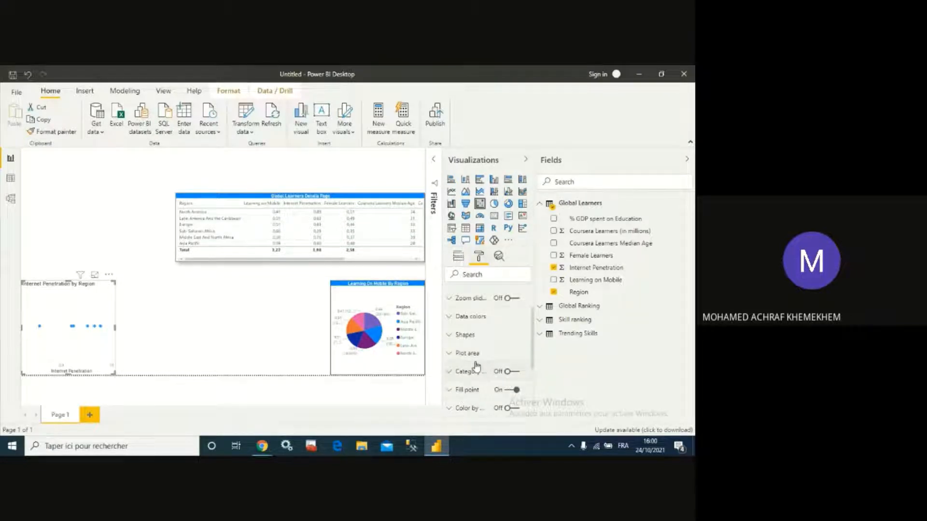
scroll(472, 356, "up", 2)
scroll(477, 356, "down", 7)
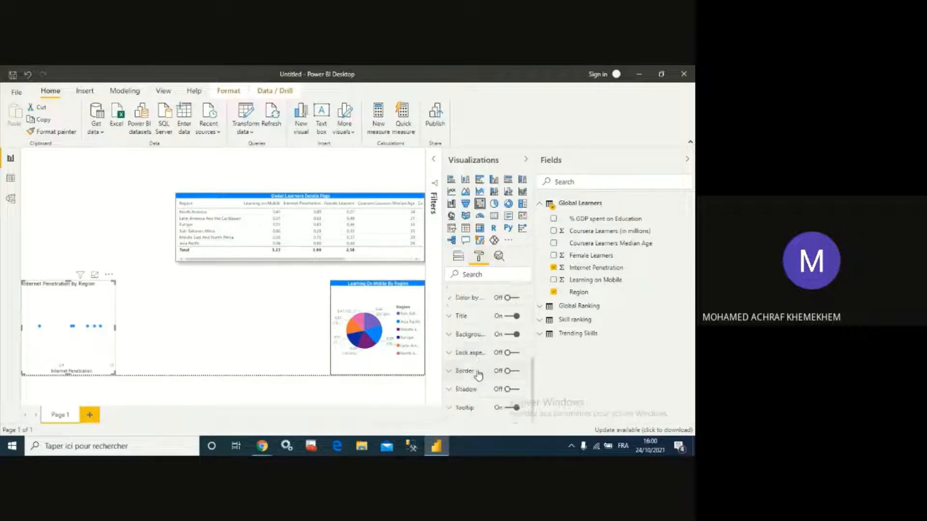
left_click(520, 361)
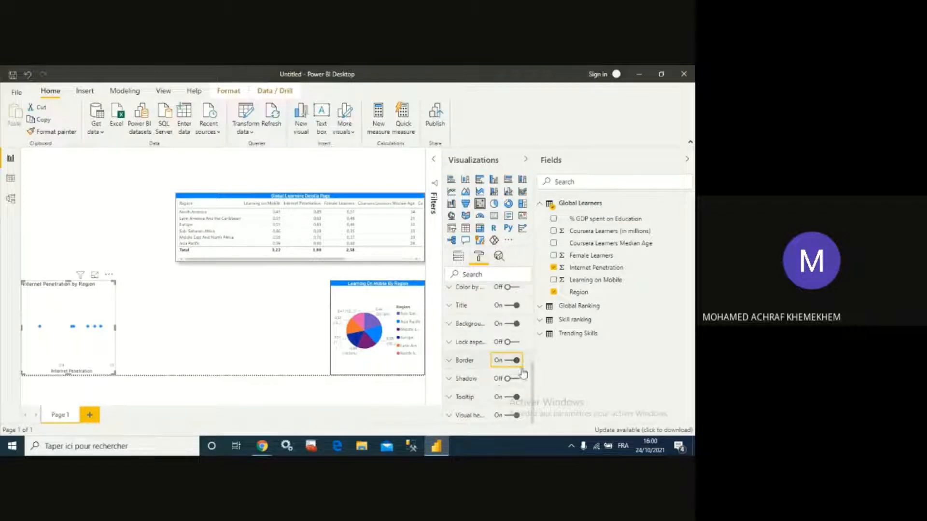
left_click(517, 379)
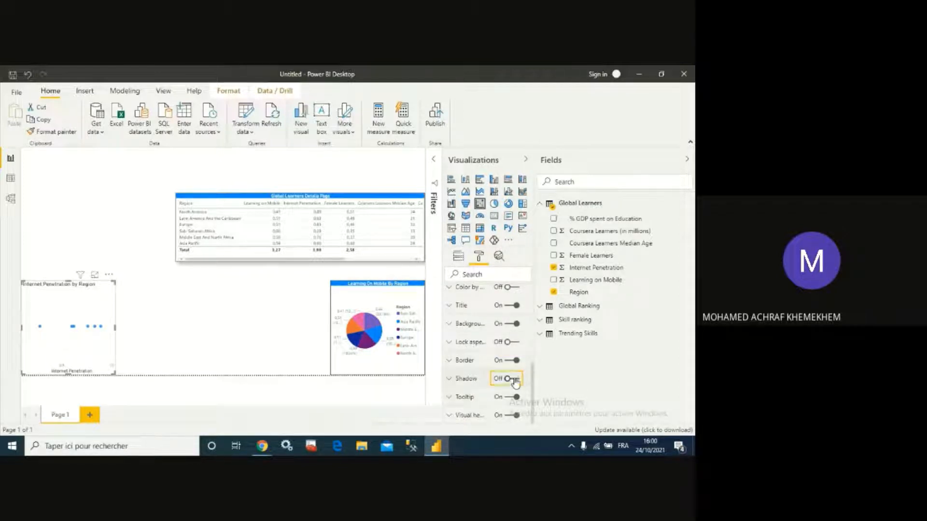
- Give the scatter chart title white font on a blue background
scroll(450, 368, "up", 2)
left_click(448, 357)
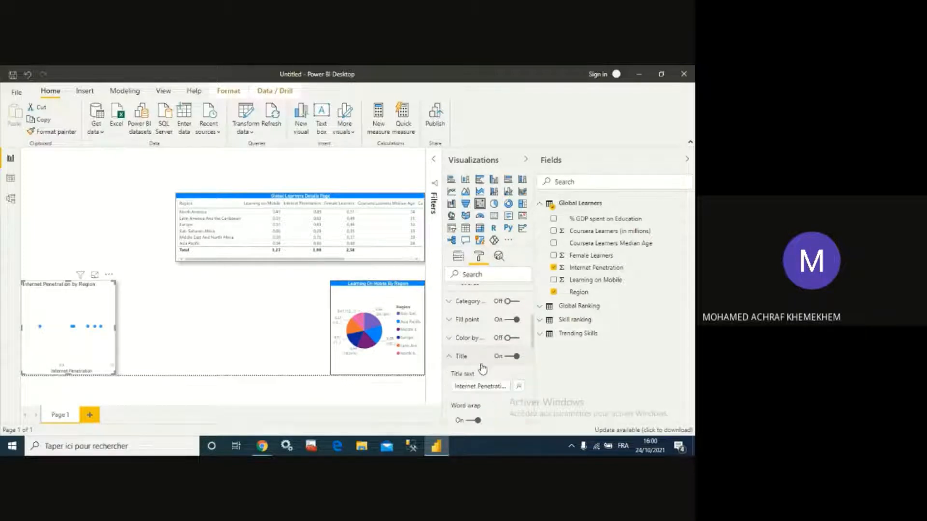
scroll(480, 378, "down", 2)
left_click(484, 336)
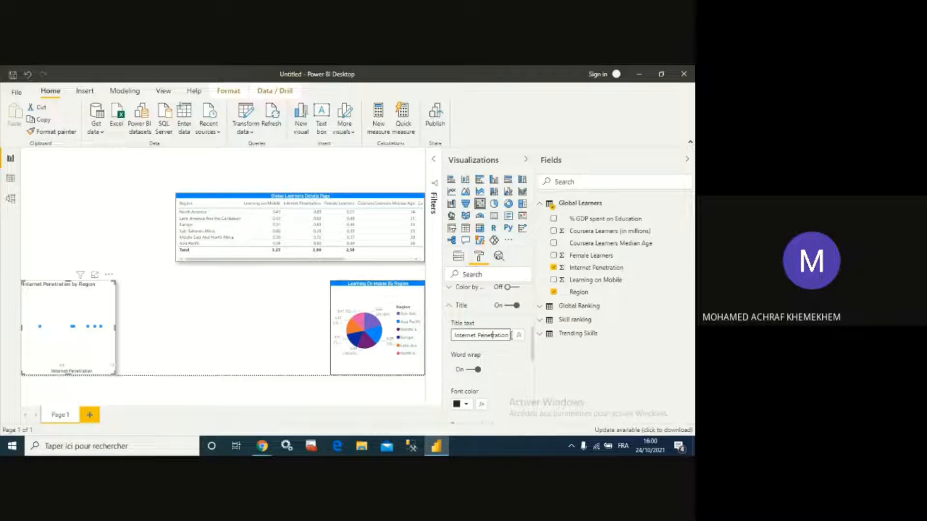
key("Right")
key("Right")
key("Right")
key("Right")
key("Right")
key("Right")
key("Right")
key("Right")
key("Right")
key("Right")
key("Right")
key("Right")
key("Right")
key("Right")
key("Right")
key("Right")
scroll(494, 349, "down", 1)
left_click(458, 355)
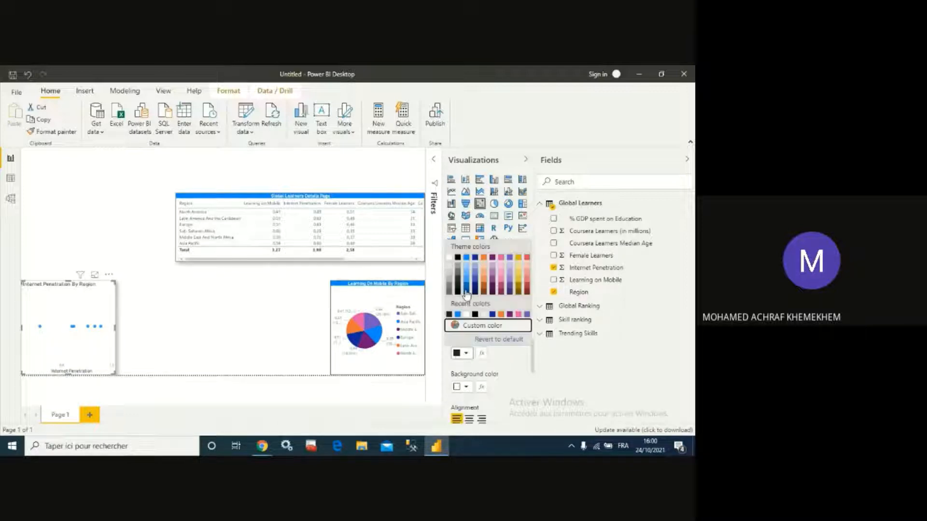
left_click(454, 264)
left_click(468, 387)
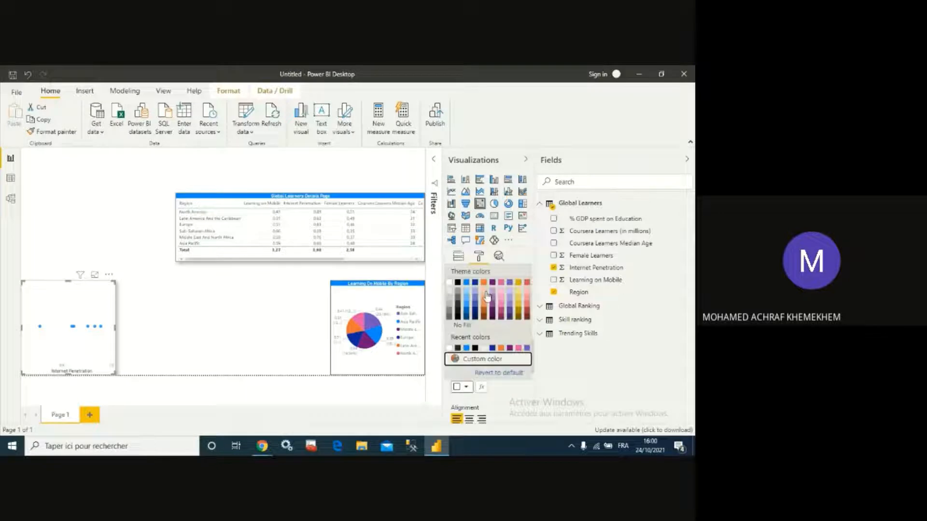
left_click(468, 286)
- Center the scatter chart title and set its text size to 12 pt
scroll(475, 390, "down", 2)
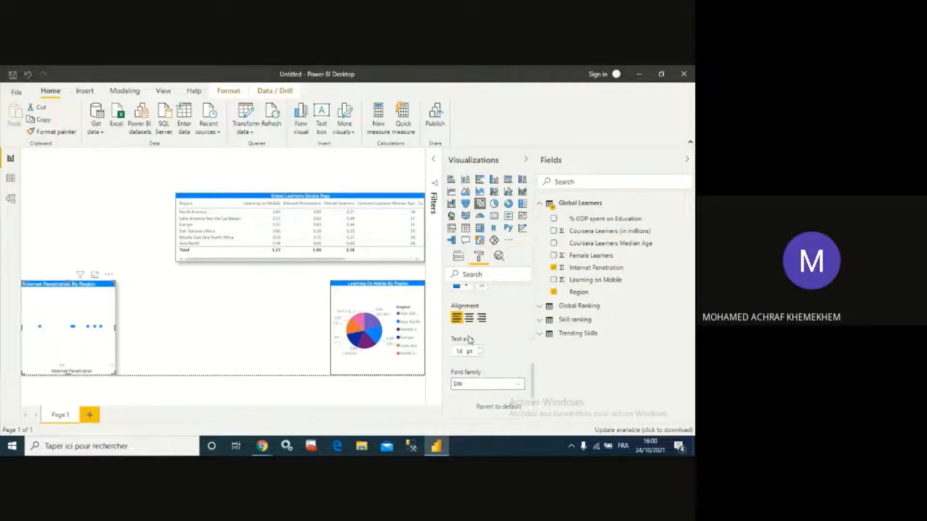
left_click(469, 318)
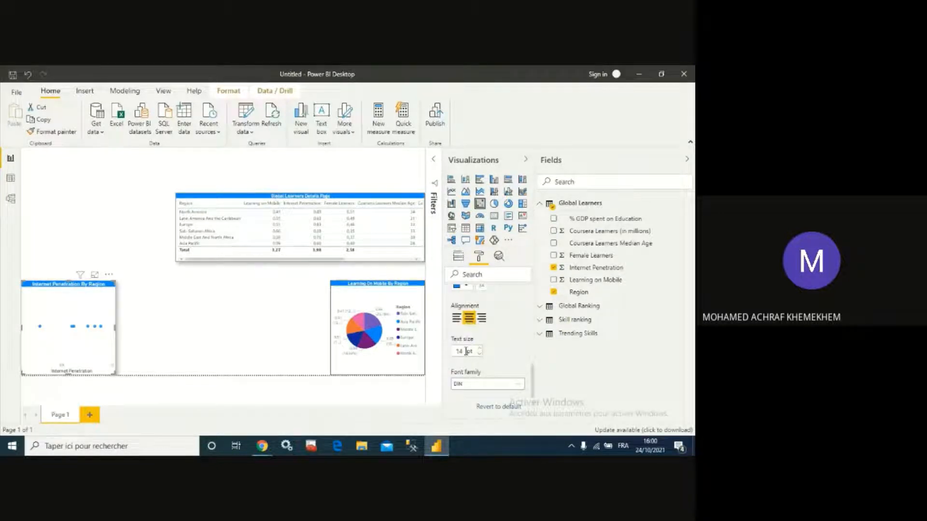
left_click(462, 350)
type("12")
- Open the scatter chart in focus mode and show individual data colors for every region
scroll(466, 368, "up", 4)
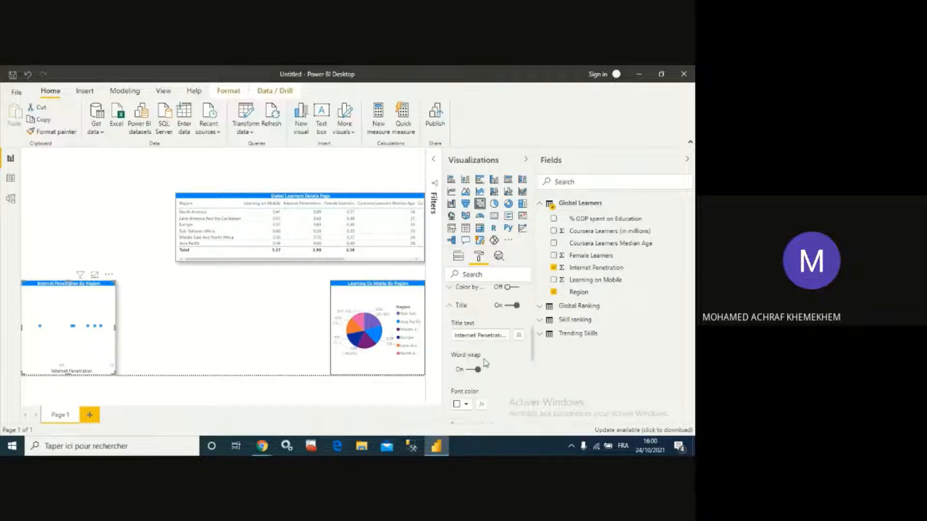
left_click(94, 274)
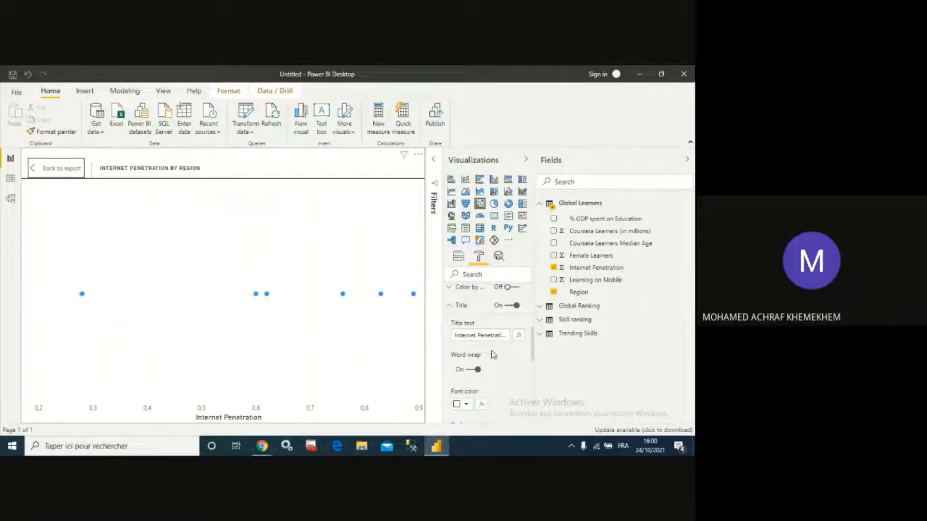
scroll(486, 352, "up", 5)
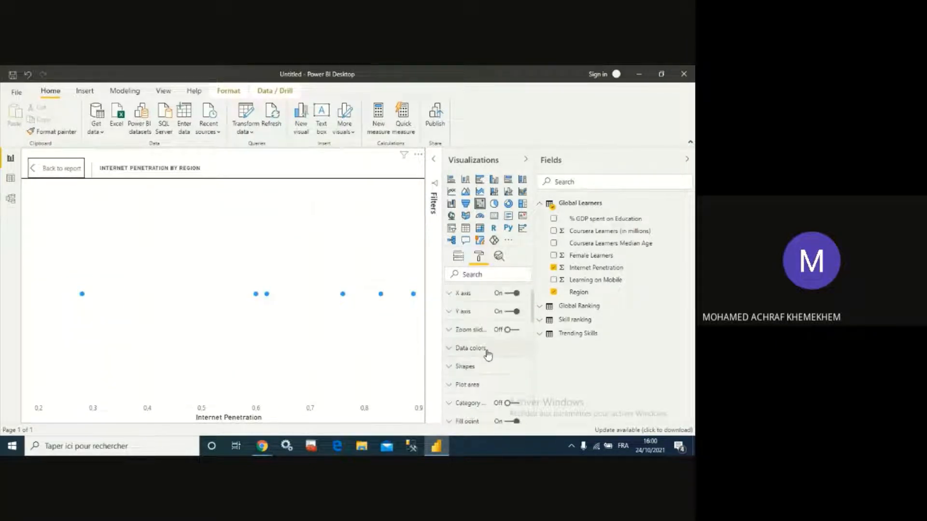
left_click(457, 349)
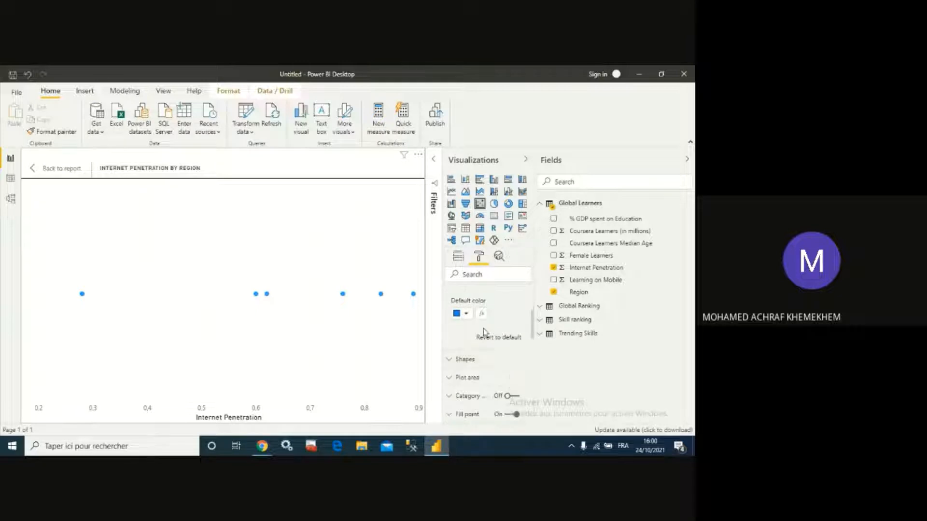
scroll(487, 338, "up", 2)
left_click(470, 381)
- Color the Europe data point orange
scroll(497, 358, "down", 5)
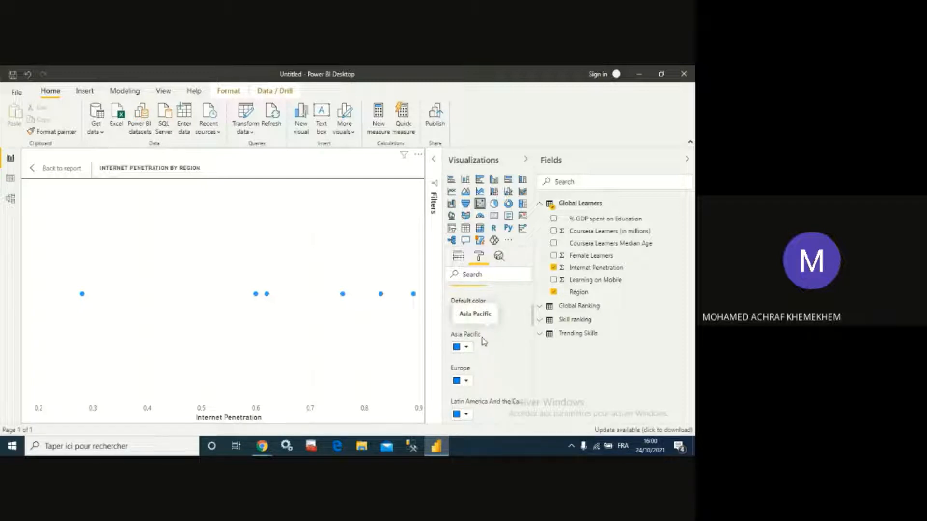
scroll(482, 341, "down", 1)
scroll(487, 342, "up", 1)
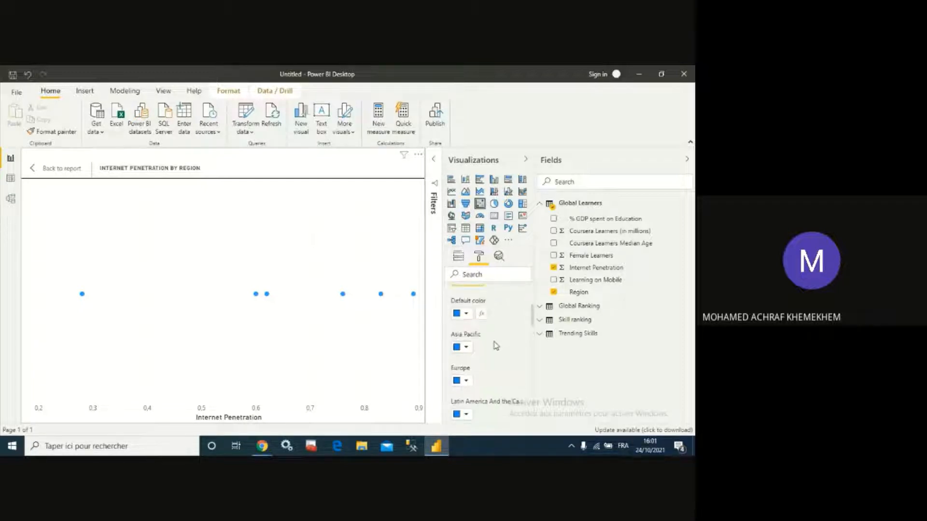
scroll(493, 345, "down", 1)
left_click(464, 330)
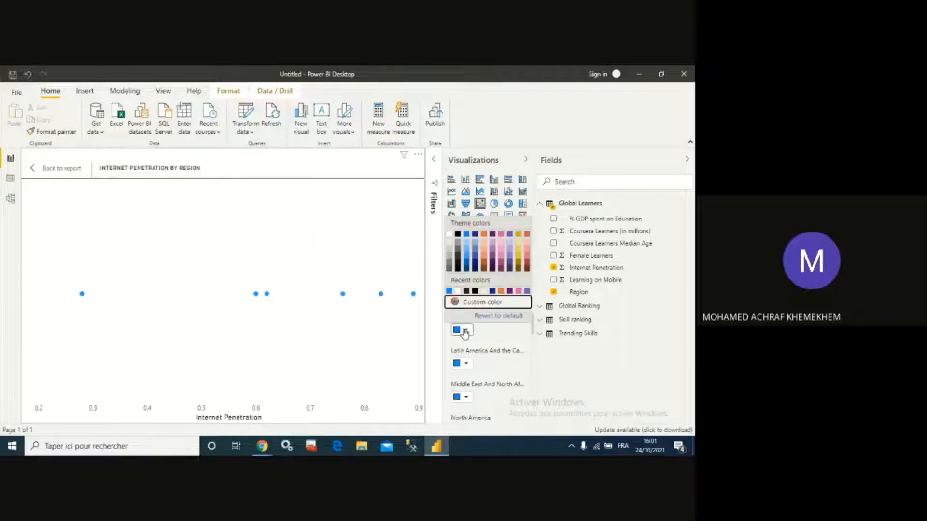
left_click(485, 235)
- Set the Latin America And the Caribbean data point to dark red
scroll(483, 331, "down", 1)
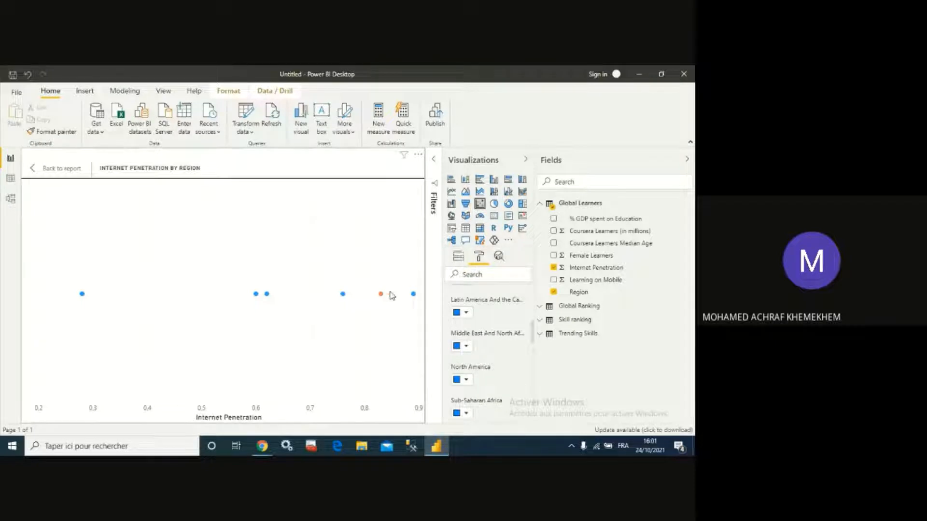
scroll(454, 338, "up", 1)
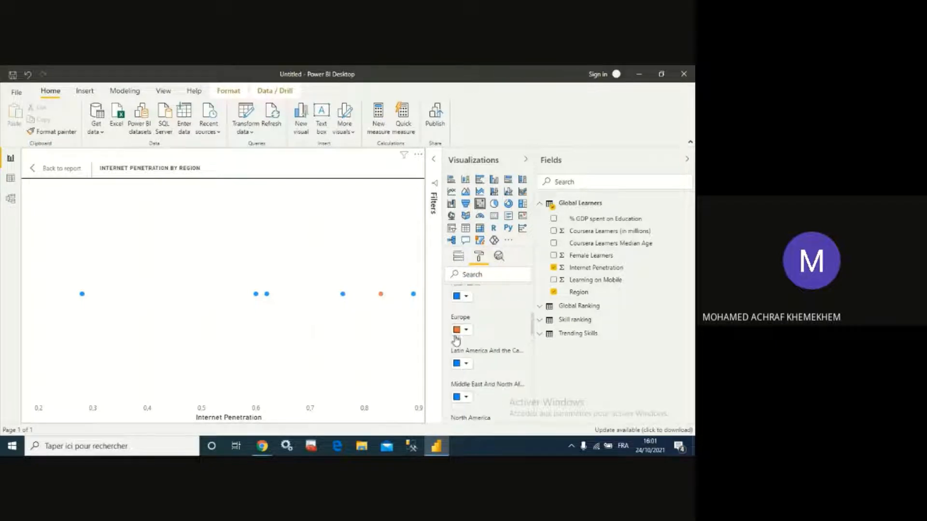
left_click(465, 364)
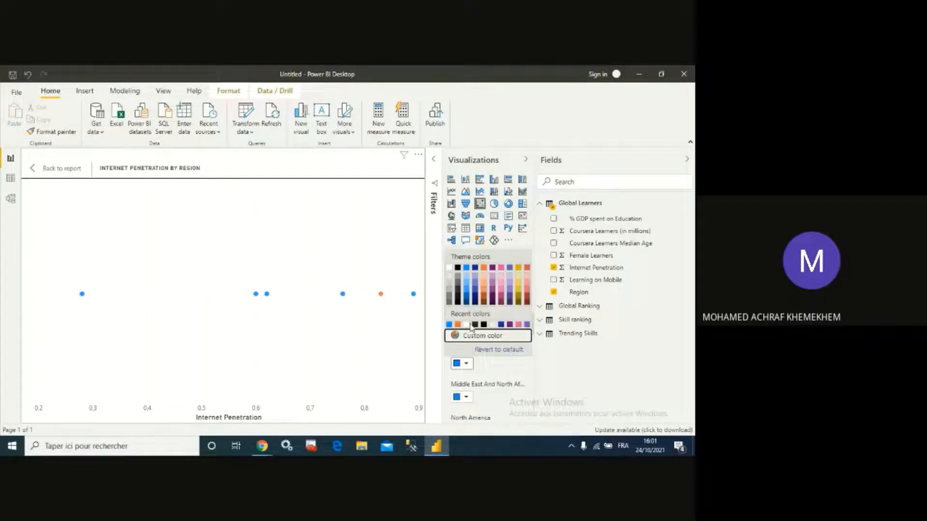
left_click(502, 299)
- Color the Middle East And North Africa point black and the North America point dark navy
scroll(510, 345, "down", 1)
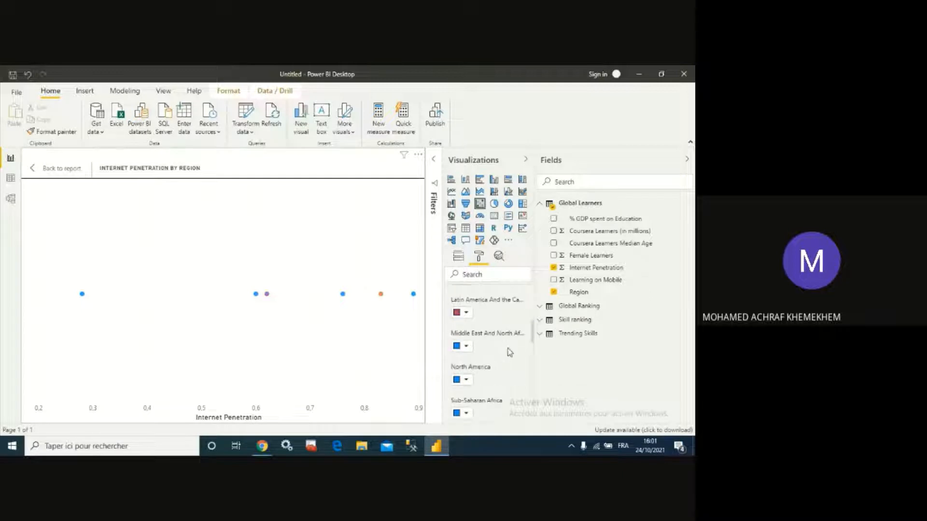
left_click(466, 347)
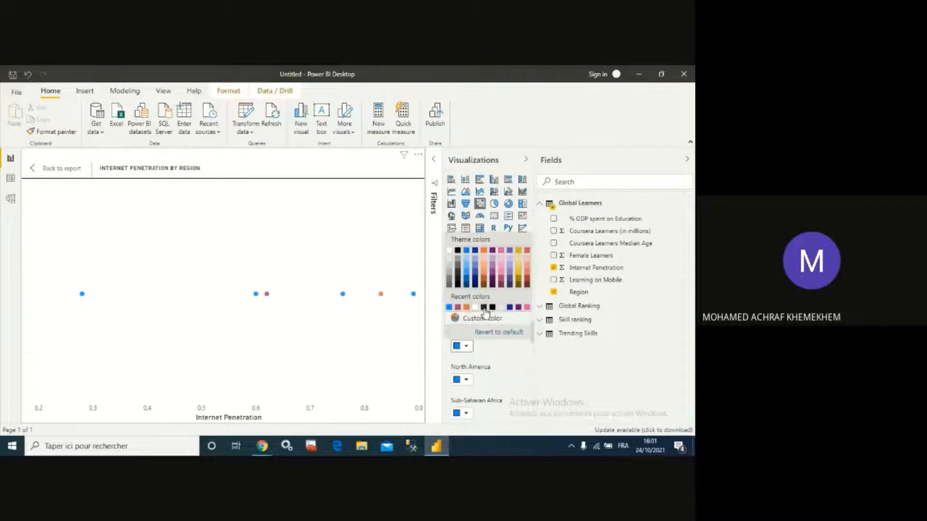
left_click(484, 308)
left_click(466, 380)
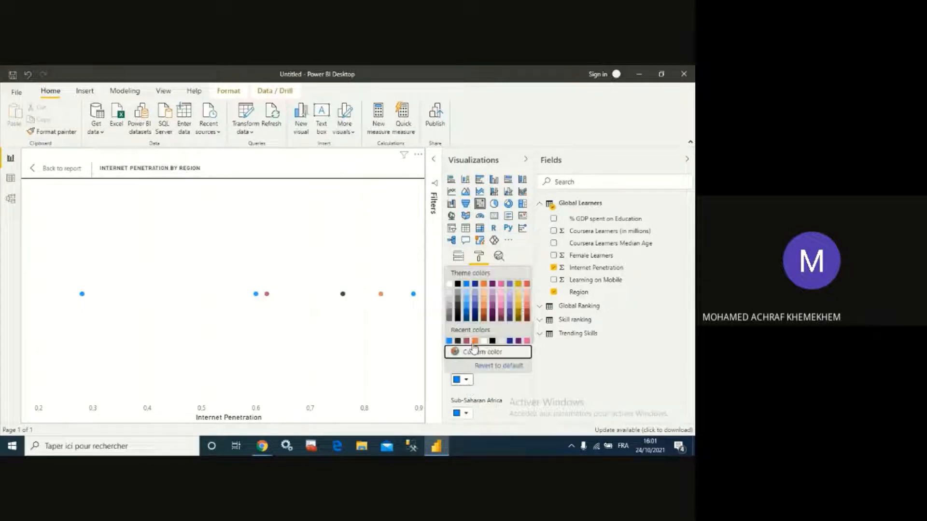
left_click(485, 327)
- Set the Sub-Saharan Africa data point to gold
scroll(484, 358, "down", 2)
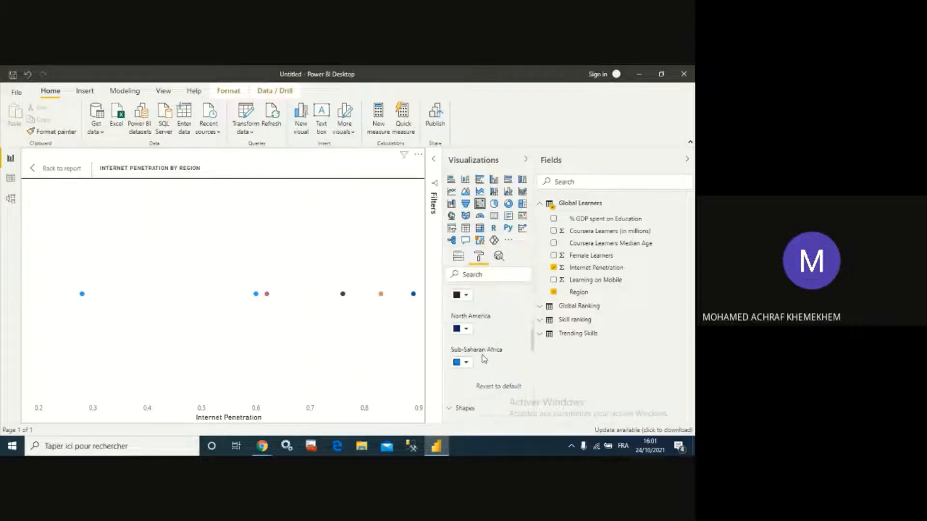
left_click(458, 366)
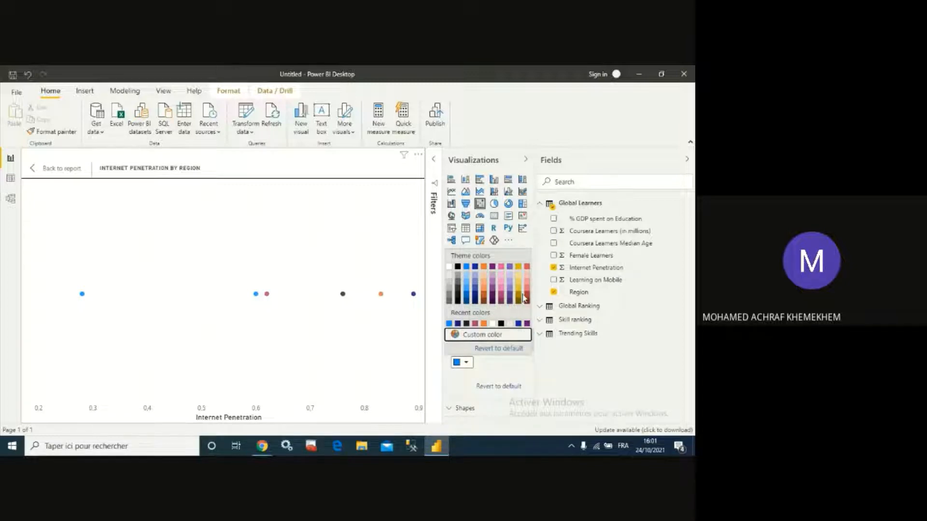
left_click(521, 295)
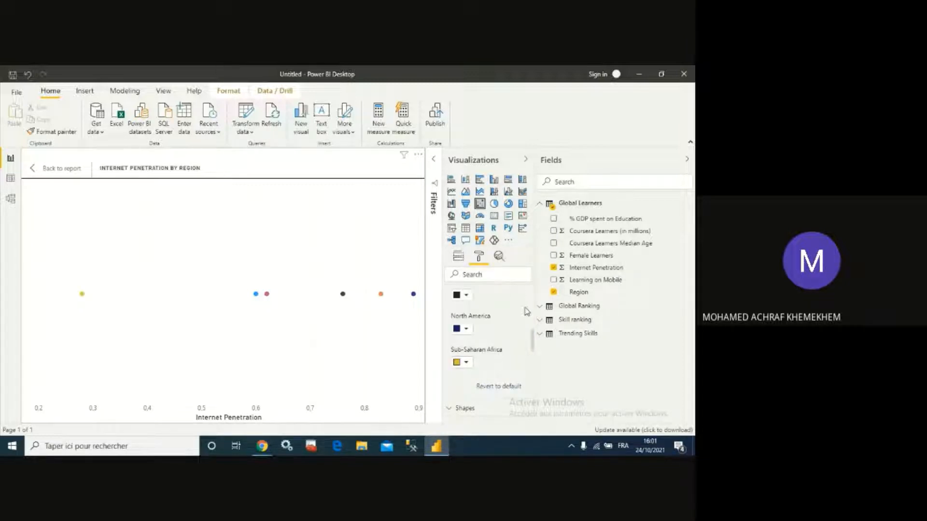
- Turn on category labels for the scatter points and show a background behind them
scroll(506, 320, "down", 3)
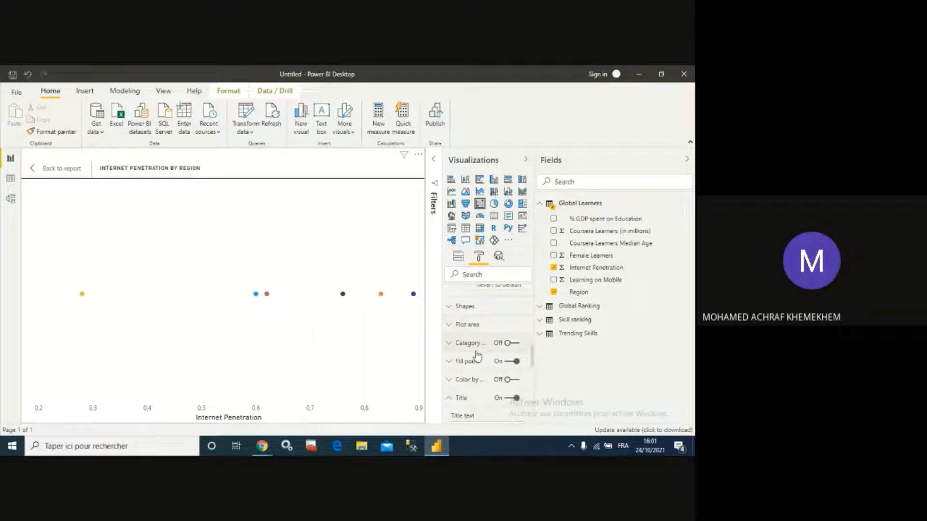
left_click(516, 345)
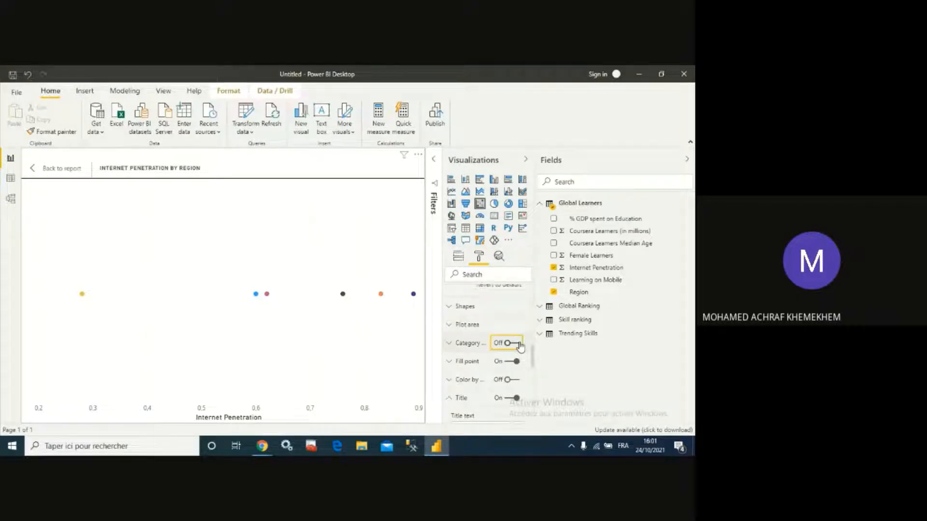
left_click(451, 343)
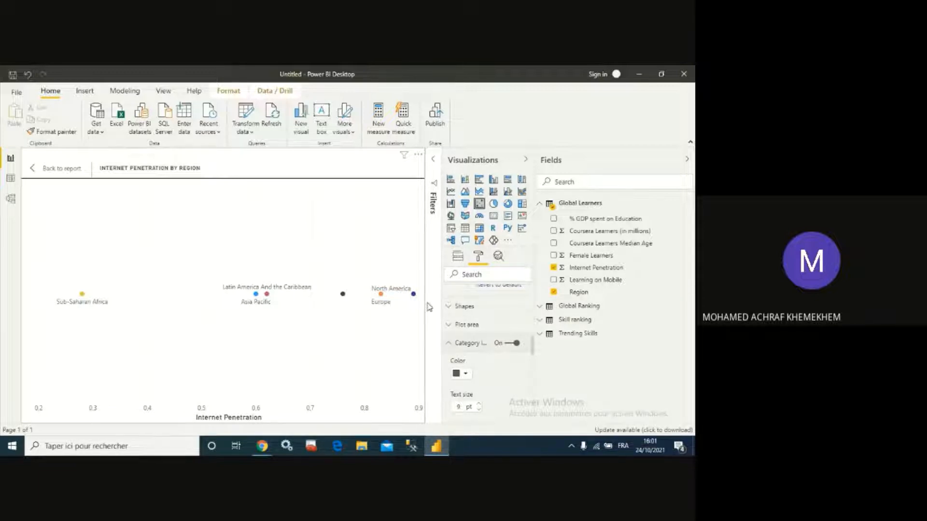
left_click_drag(443, 307, 415, 307)
scroll(460, 359, "down", 2)
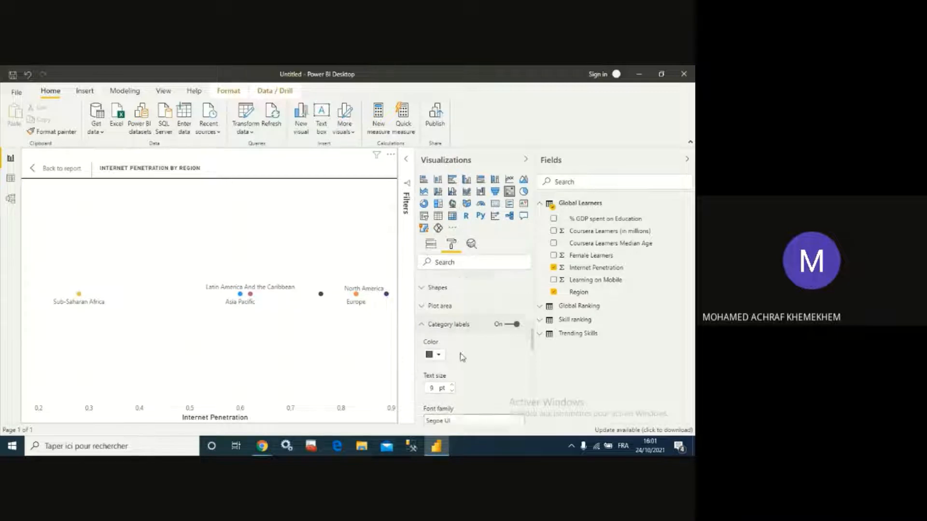
scroll(473, 362, "down", 1)
left_click(445, 360)
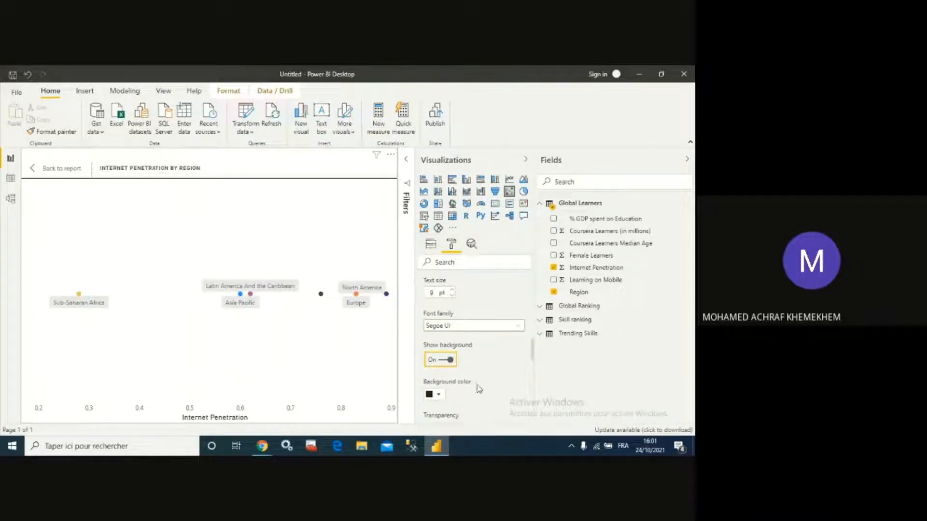
scroll(480, 386, "down", 1)
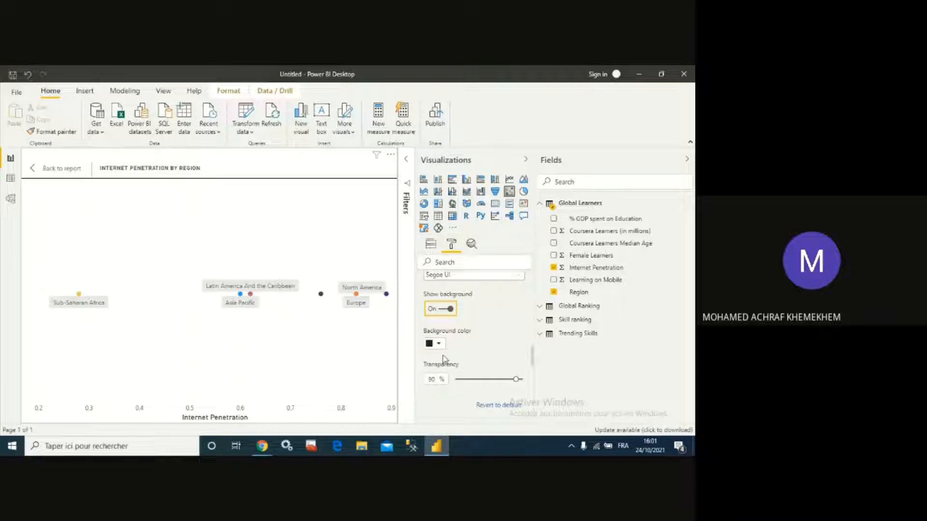
scroll(471, 333, "down", 5)
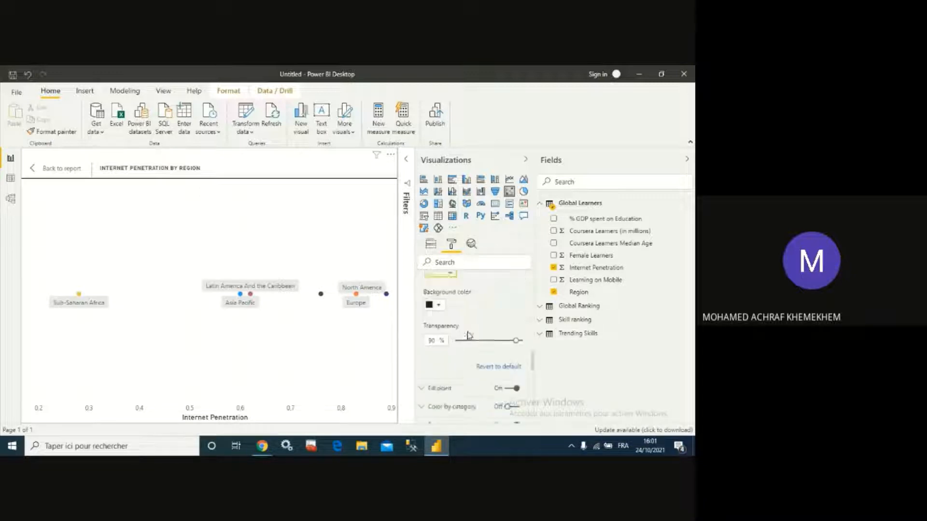
scroll(471, 337, "up", 6)
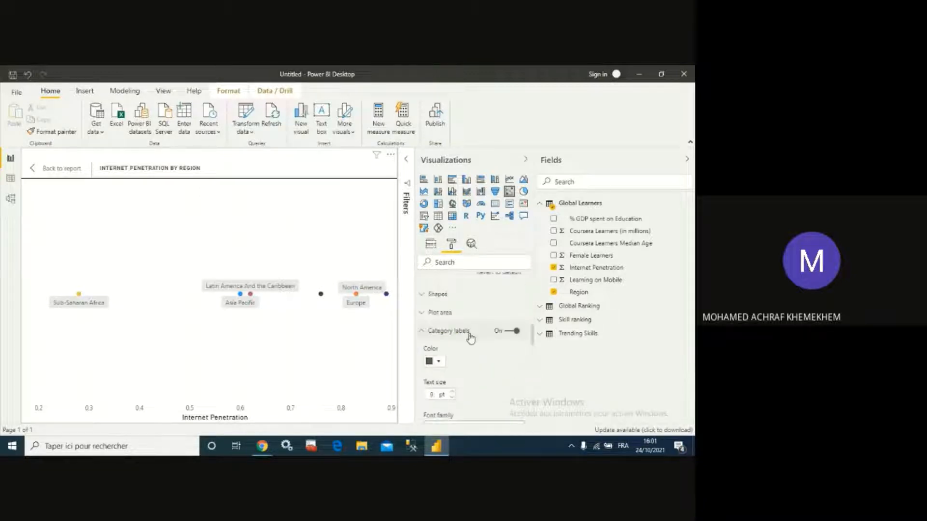
- Reduce the scatter chart's X axis title text size to 10 pt
scroll(464, 338, "up", 2)
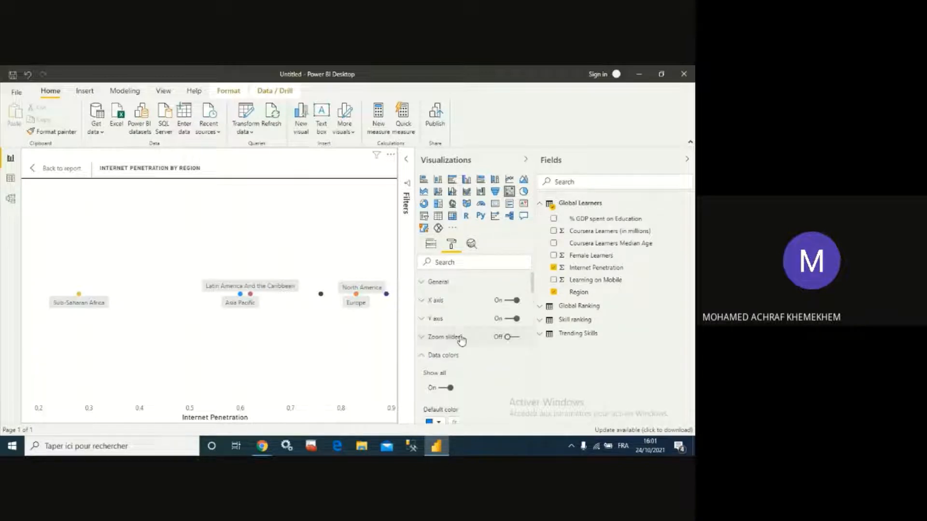
left_click(423, 358)
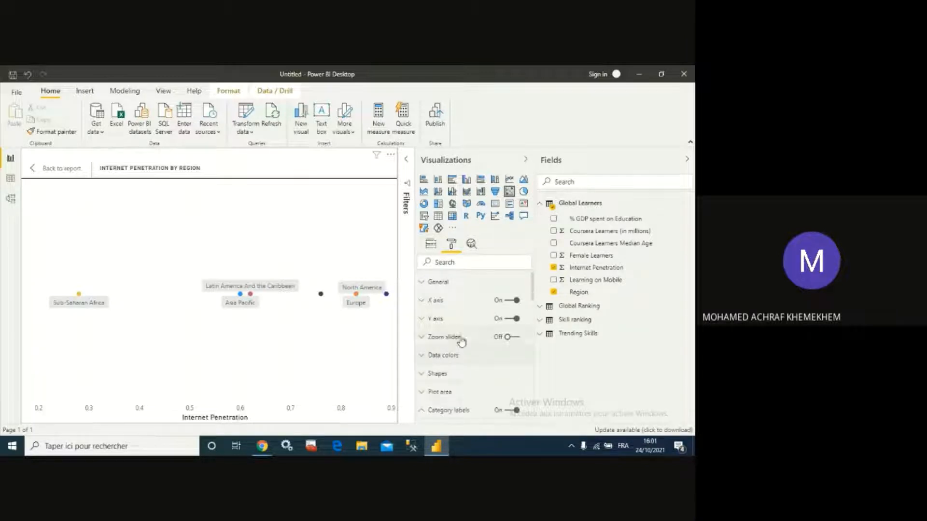
left_click(425, 301)
scroll(479, 332, "down", 4)
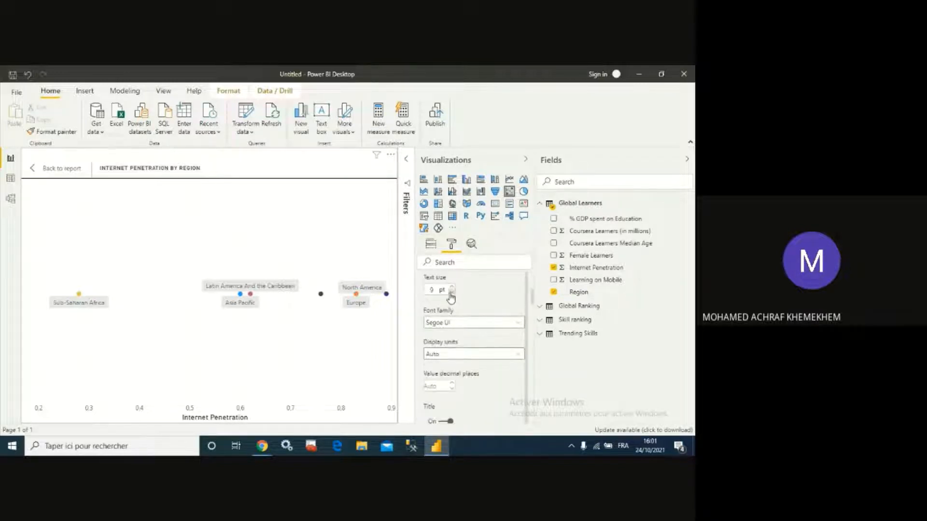
scroll(482, 333, "down", 3)
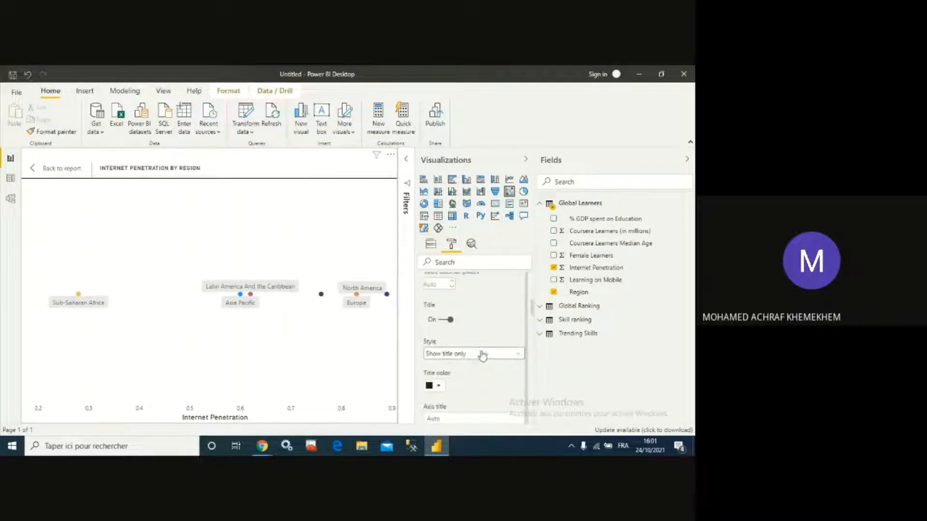
scroll(481, 362, "down", 2)
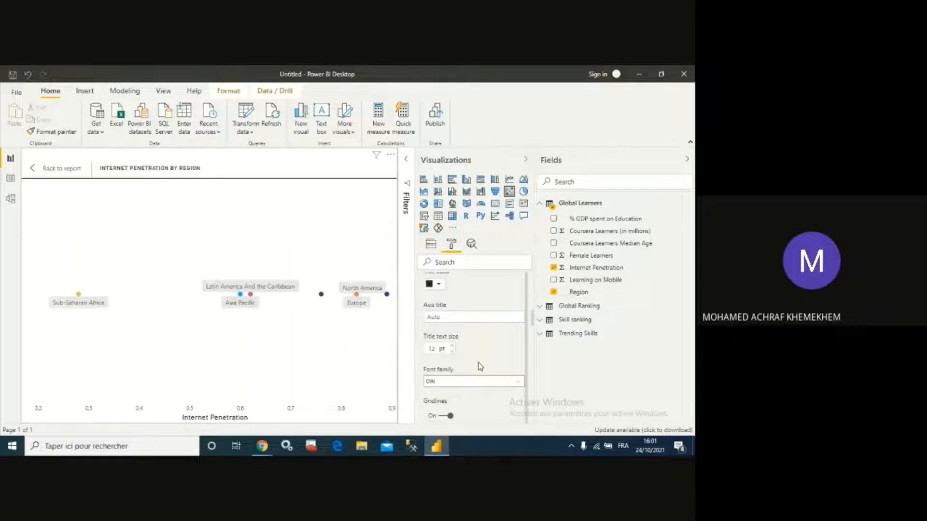
scroll(480, 365, "up", 1)
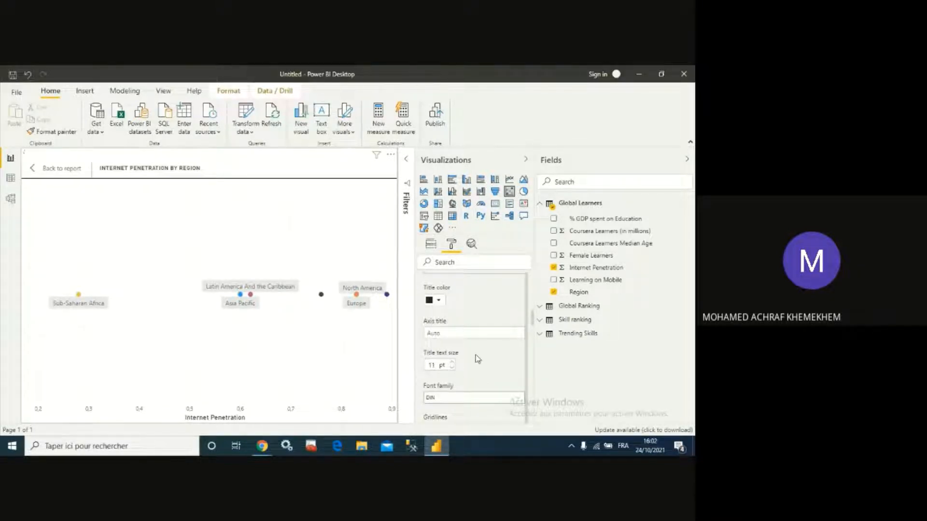
left_click(452, 368)
left_click(452, 367)
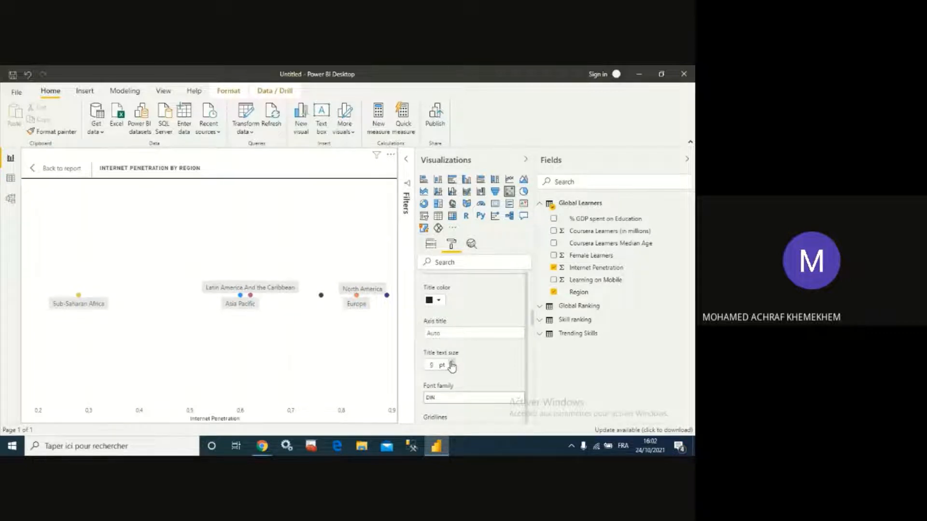
scroll(483, 357, "down", 5)
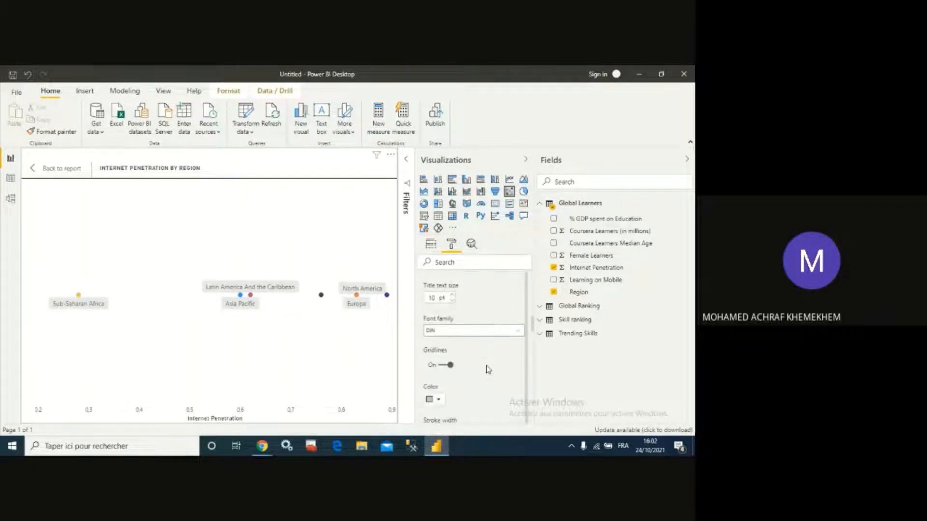
scroll(483, 362, "down", 2)
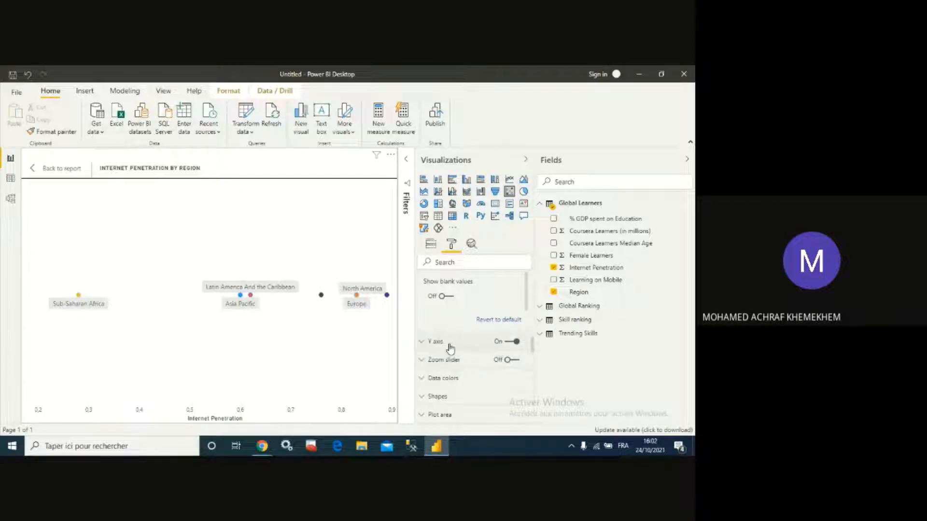
- Reduce the scatter chart's Y axis title text size to 10 pt
left_click(422, 342)
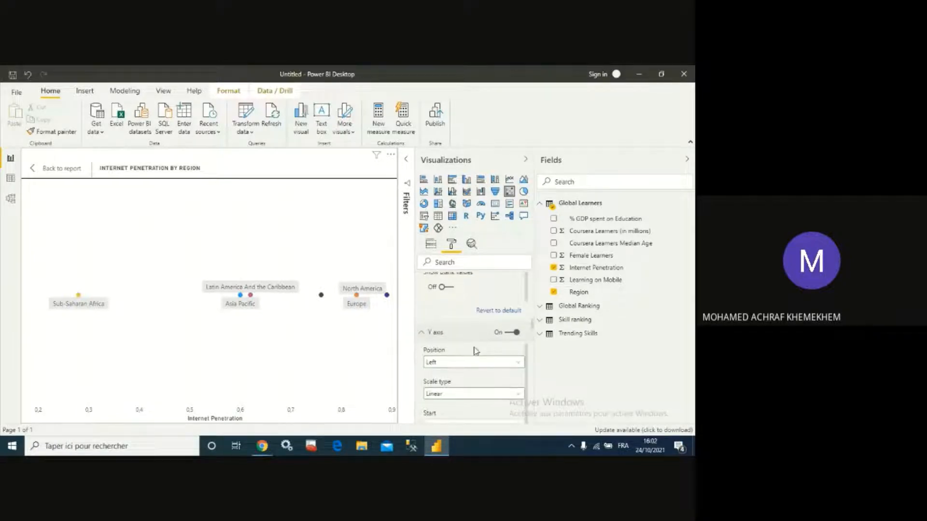
scroll(472, 362, "down", 3)
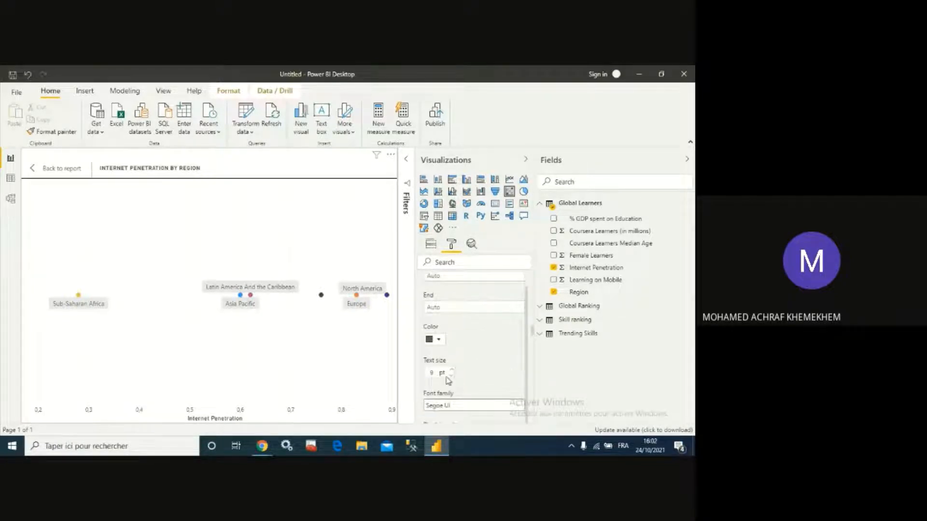
scroll(486, 362, "down", 5)
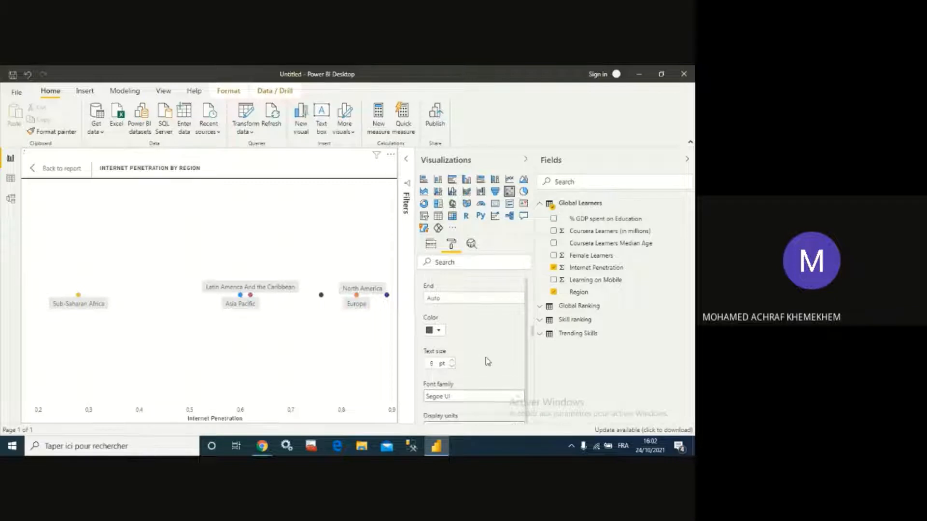
scroll(486, 364, "down", 2)
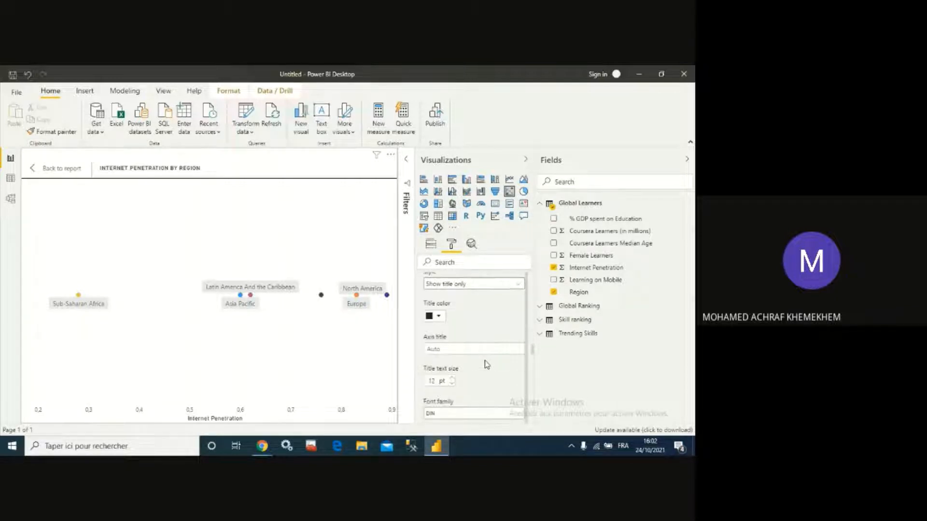
left_click(452, 384)
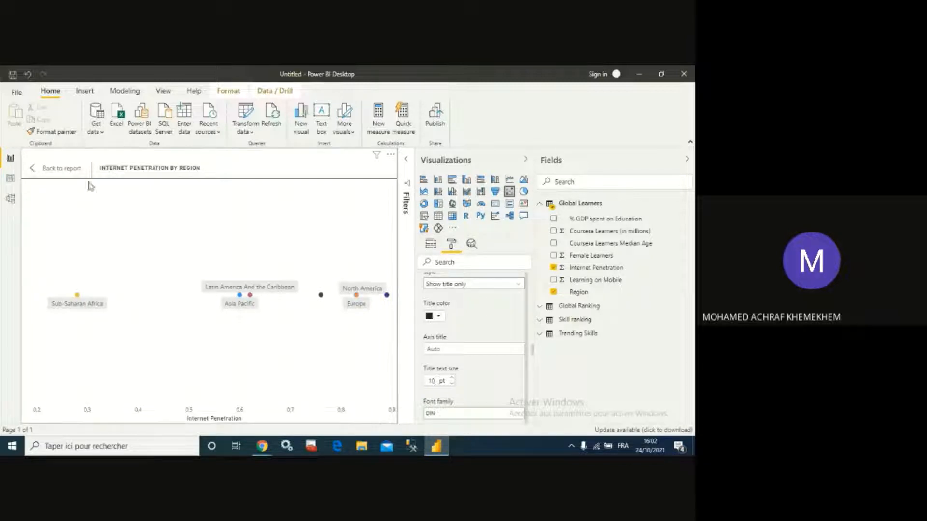
- Return to the report page and move the Internet Penetration scatter chart beside the Learning On Mobile pie chart
left_click(34, 172)
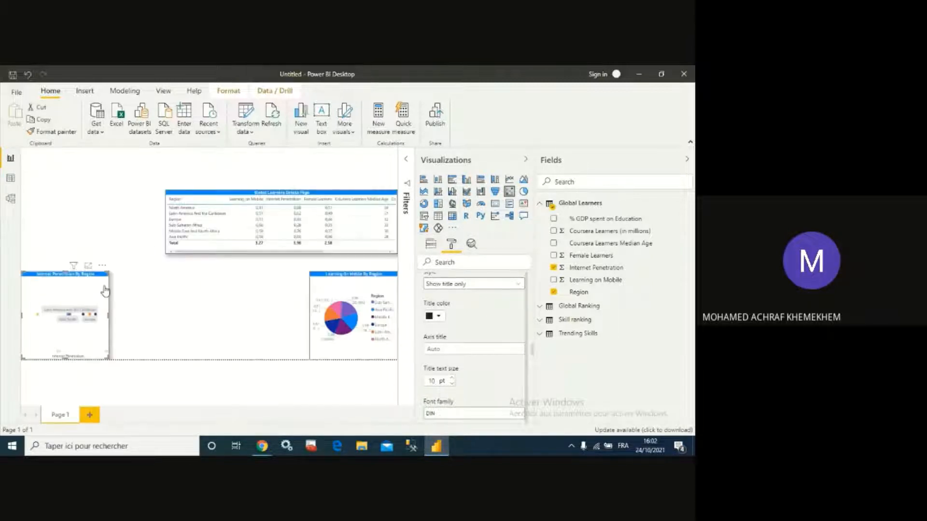
left_click(102, 372)
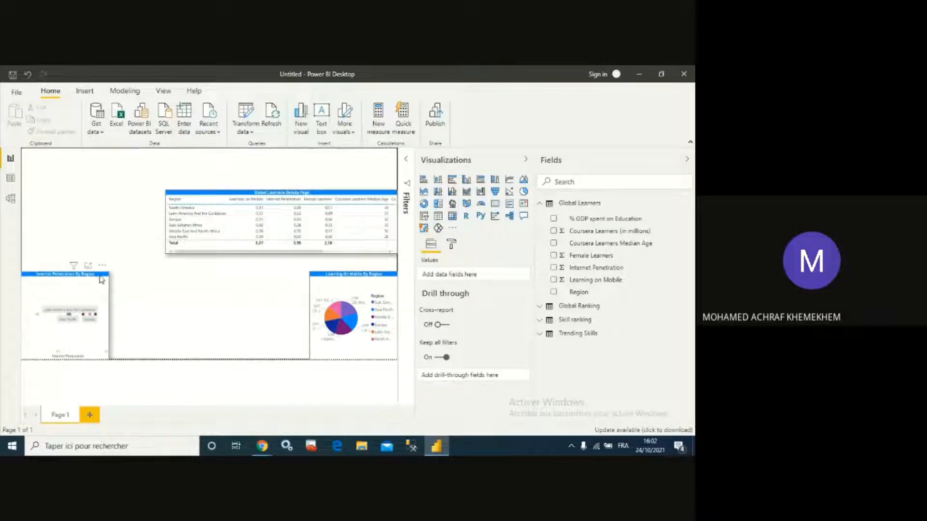
left_click_drag(98, 280, 291, 289)
left_click(190, 291)
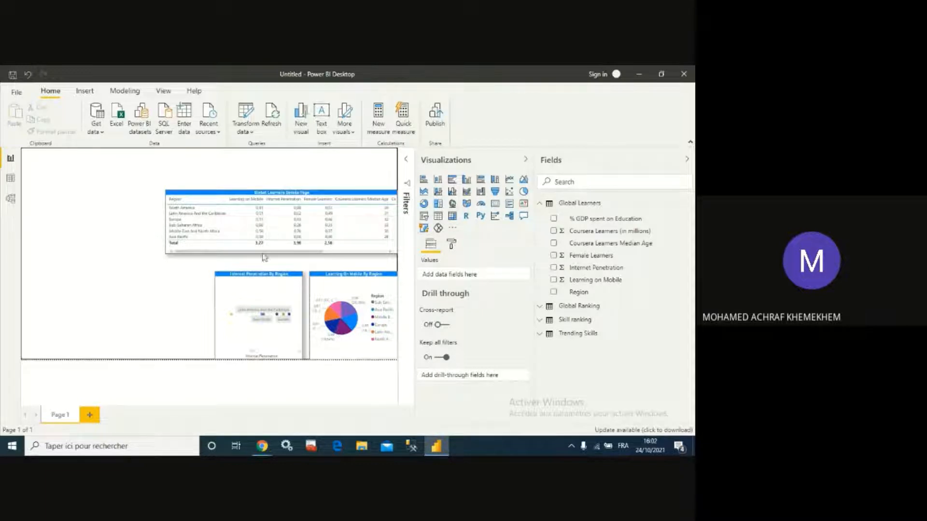
- Add a clustered bar chart showing Female Learners by Region
left_click(452, 183)
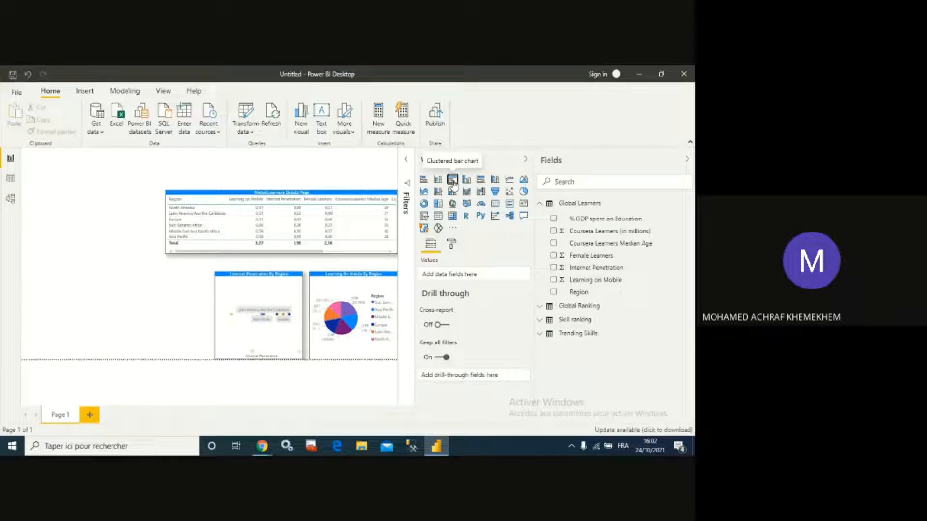
left_click(554, 292)
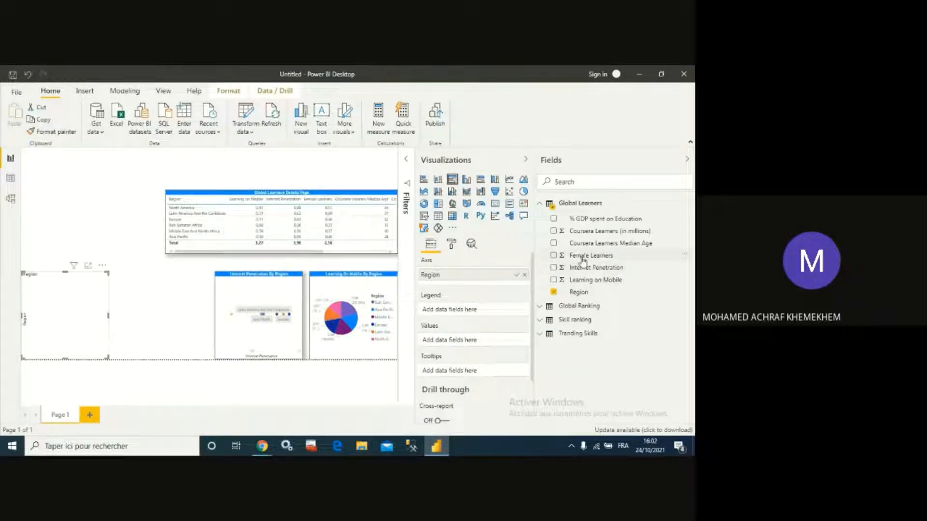
left_click(554, 256)
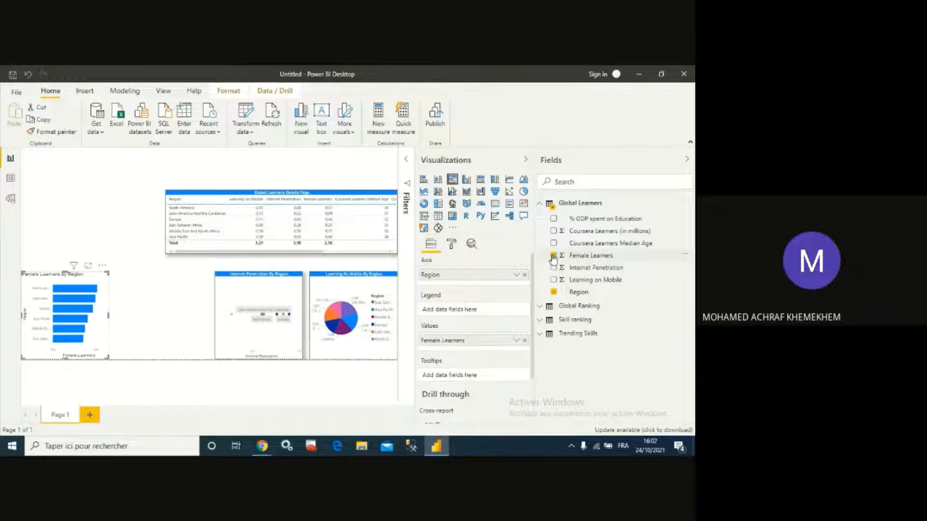
- Shrink the bar chart's Y axis label text and set its Y axis title text size to 10 pt
left_click(452, 245)
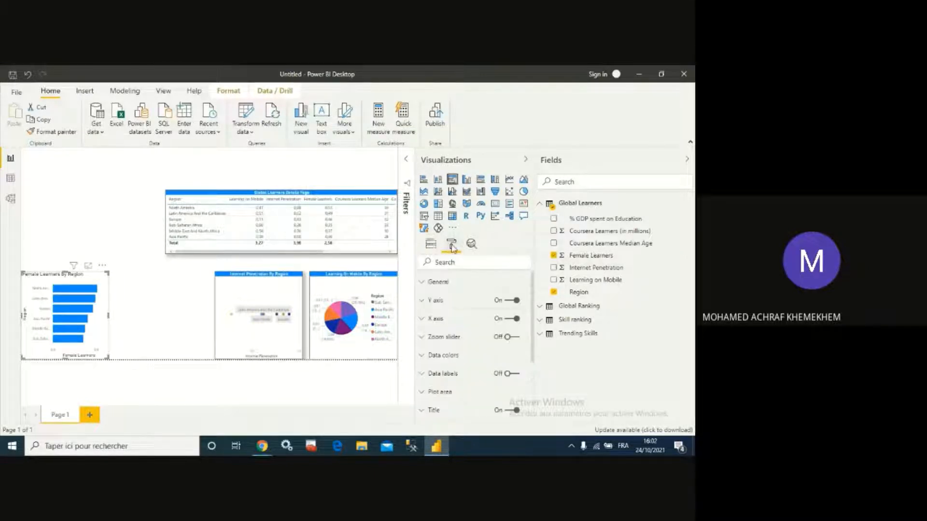
left_click(429, 300)
scroll(452, 317, "down", 2)
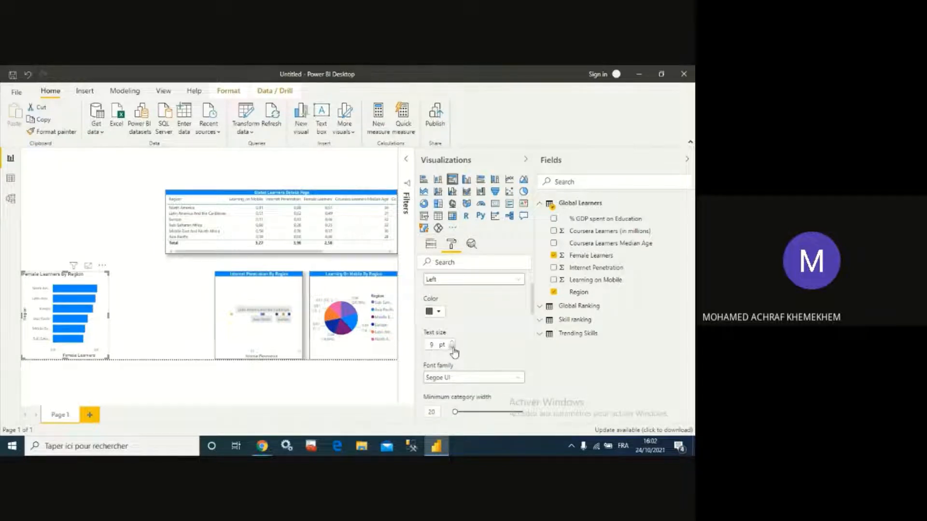
left_click(452, 347)
scroll(492, 346, "down", 5)
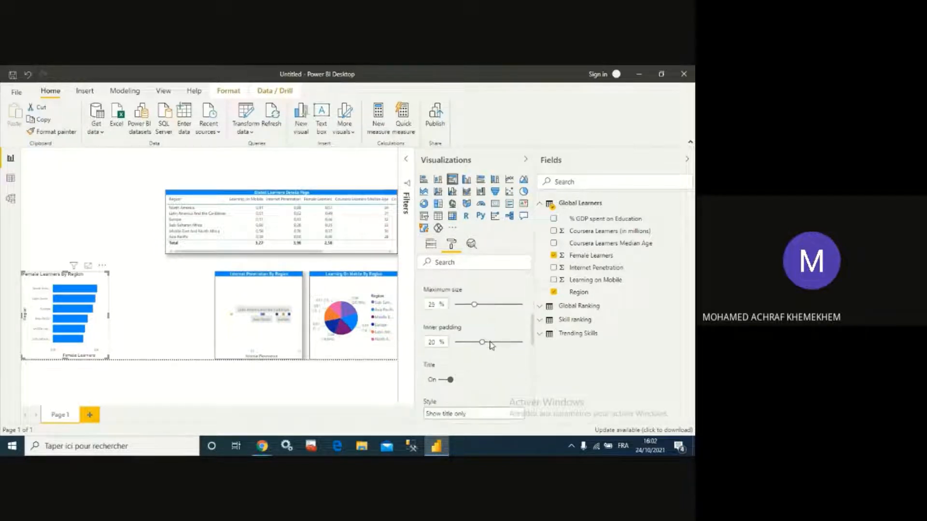
scroll(486, 349, "down", 4)
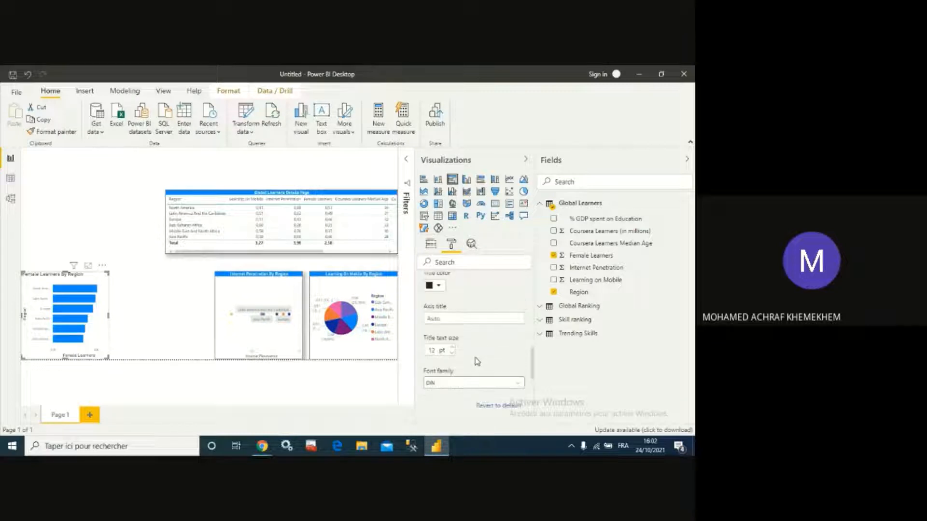
left_click(453, 358)
scroll(470, 332, "down", 4)
scroll(456, 311, "up", 2)
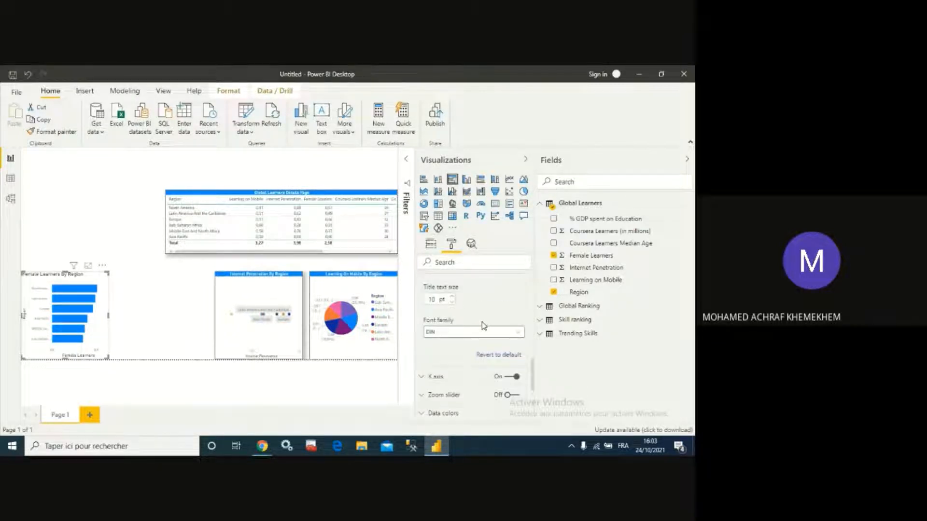
- Reduce the bar chart's X axis label text size and turn on its zoom slider
left_click(425, 377)
scroll(466, 352, "down", 3)
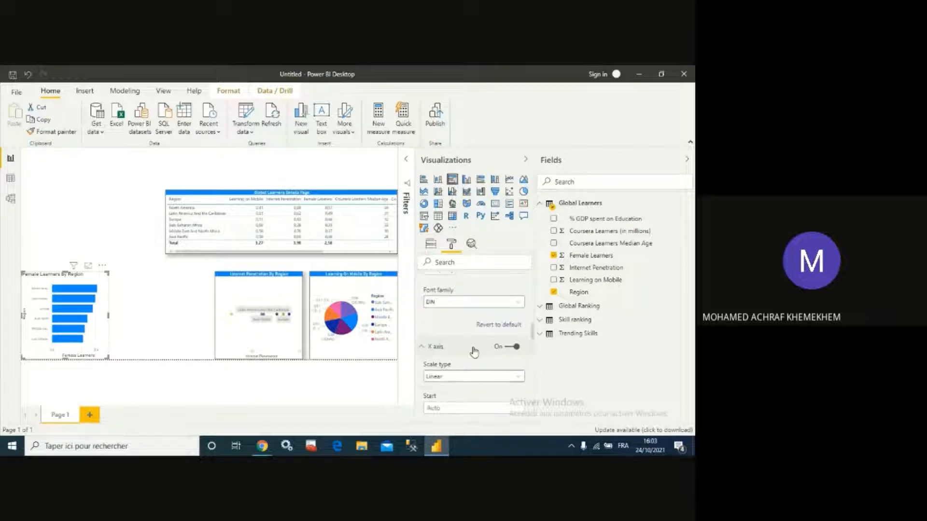
scroll(464, 357, "down", 1)
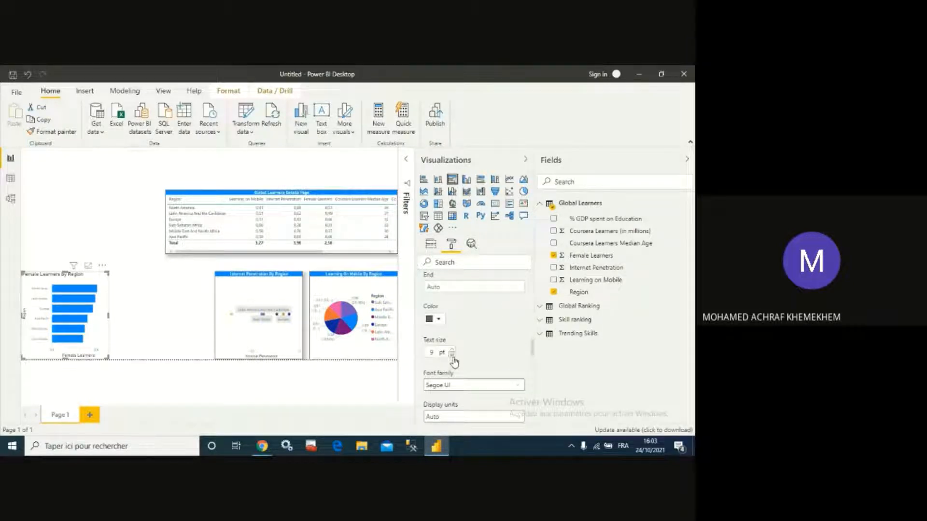
left_click(452, 355)
scroll(479, 351, "down", 2)
scroll(480, 354, "down", 4)
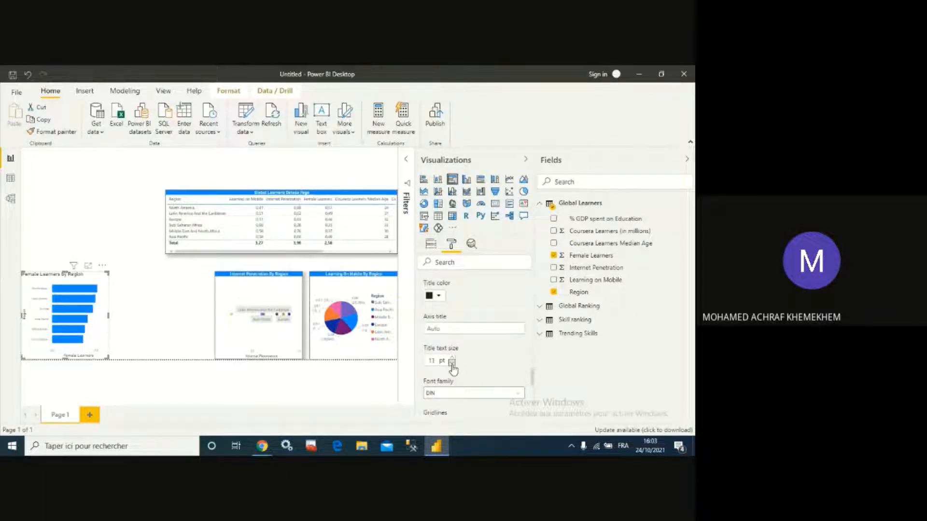
scroll(487, 350, "down", 5)
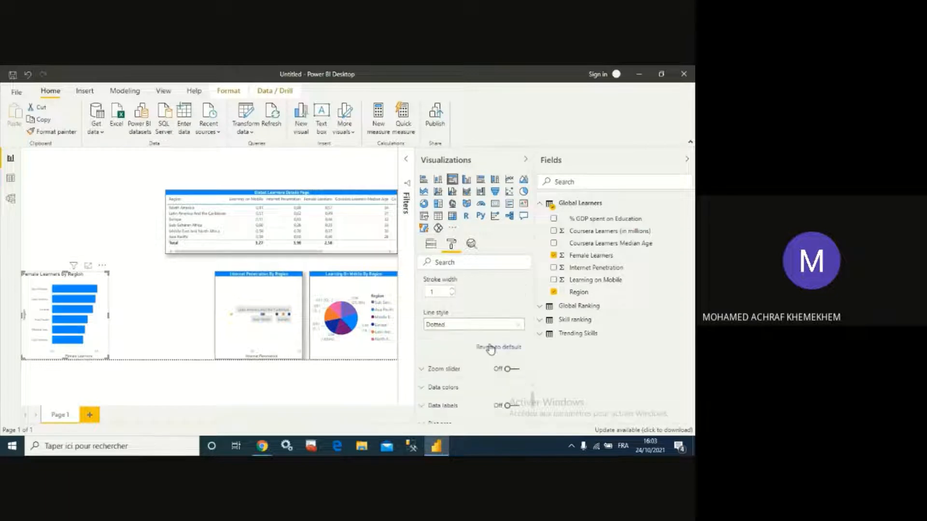
scroll(490, 348, "down", 2)
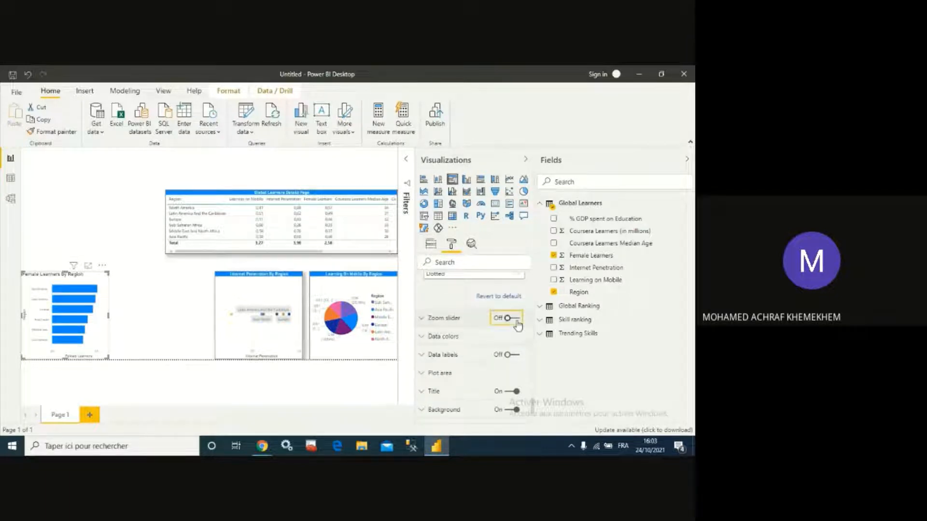
left_click(515, 320)
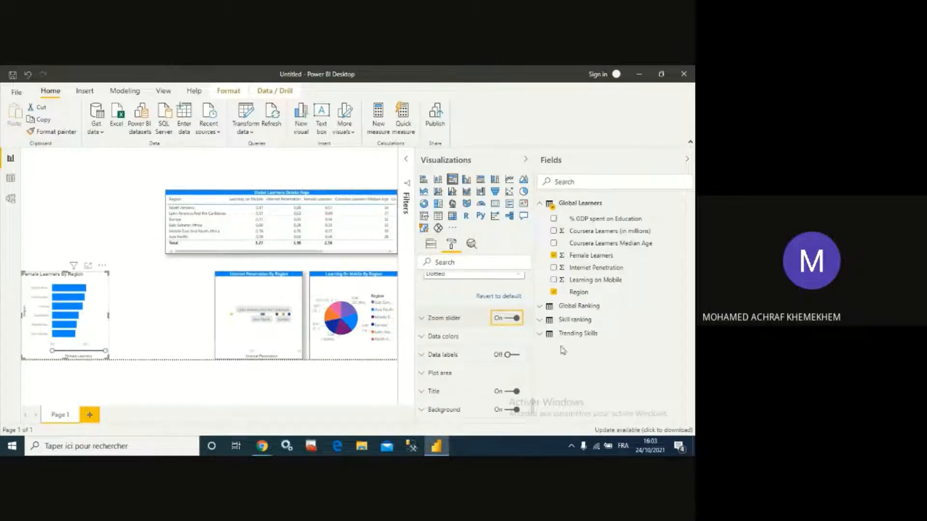
- Set the bar chart's title font color to white and its title background color to blue
scroll(482, 357, "down", 3)
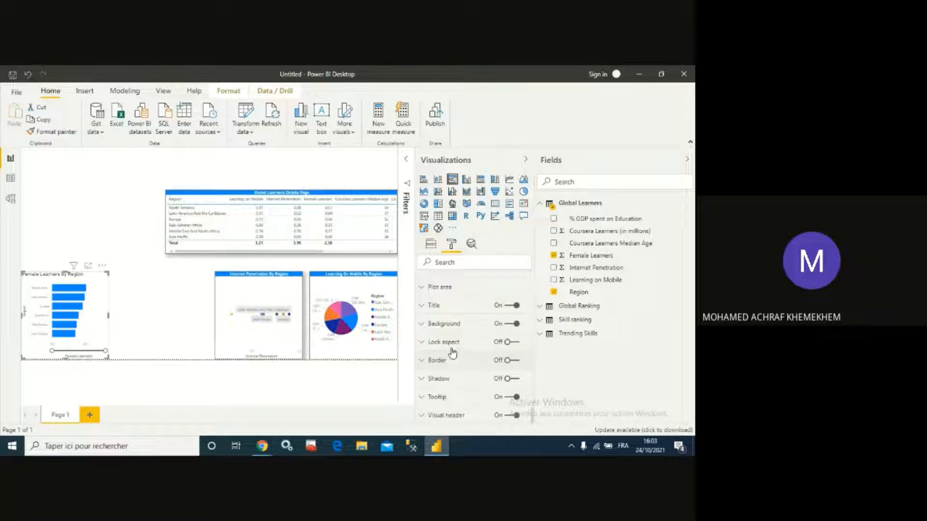
left_click(423, 306)
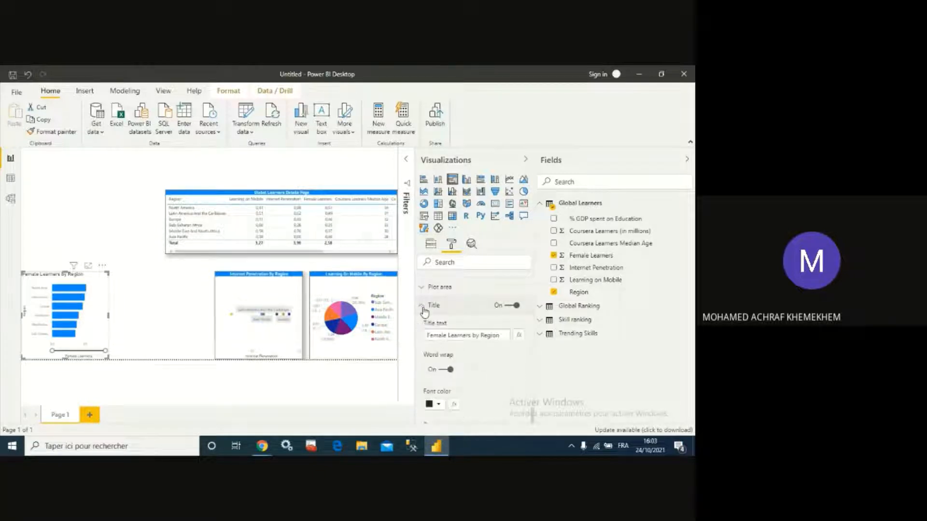
left_click(474, 336)
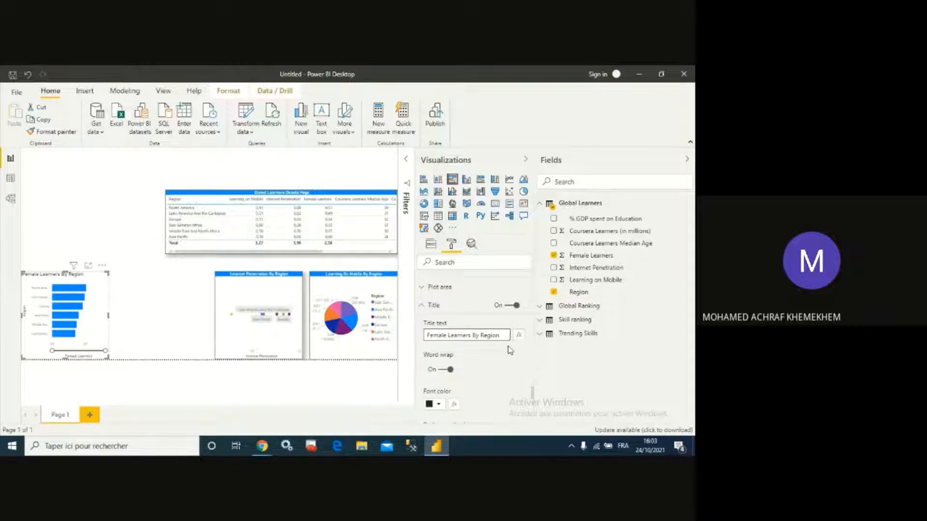
scroll(493, 350, "down", 1)
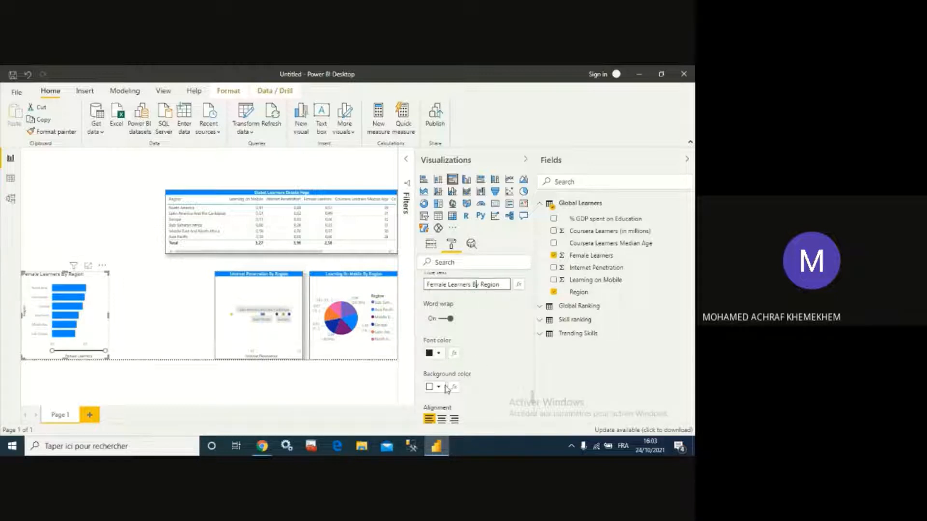
left_click(435, 353)
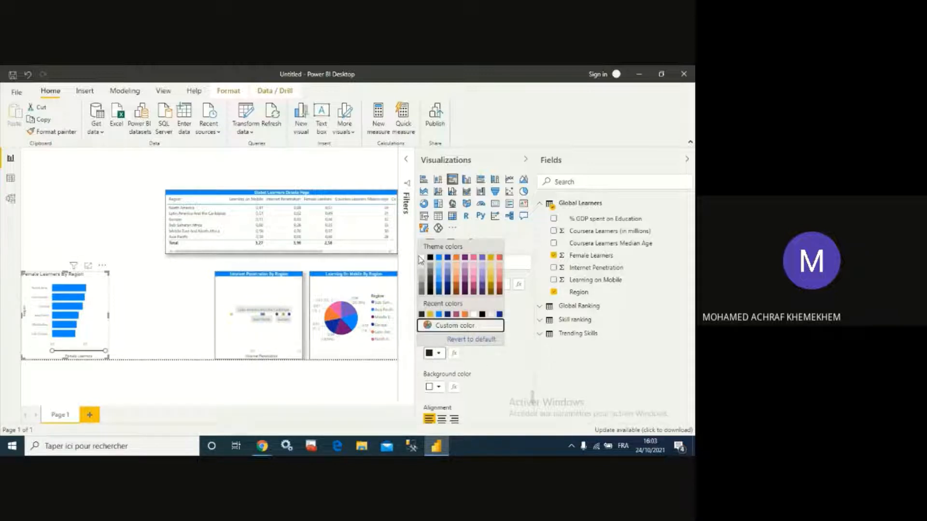
left_click(421, 258)
left_click(436, 386)
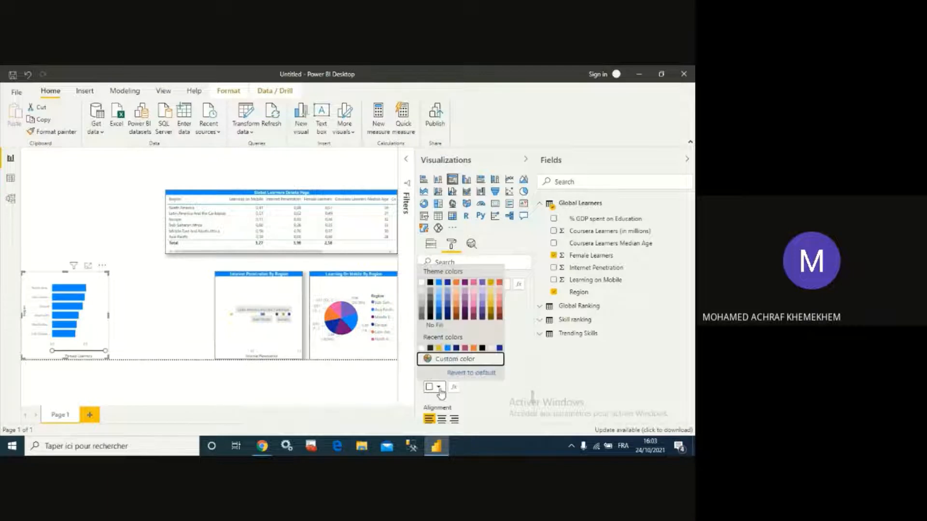
left_click(439, 289)
- Center the bar chart's title and set its title text size to 12 pt
scroll(441, 321, "down", 2)
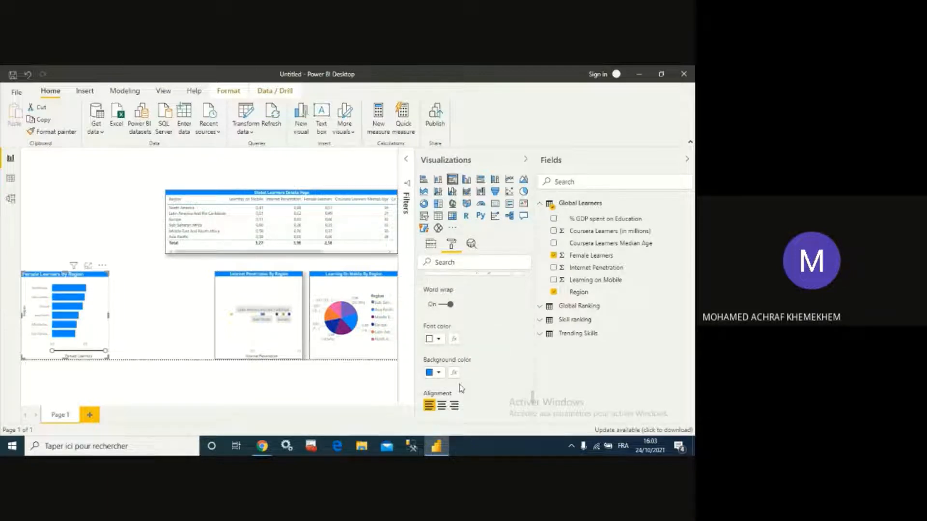
left_click(441, 318)
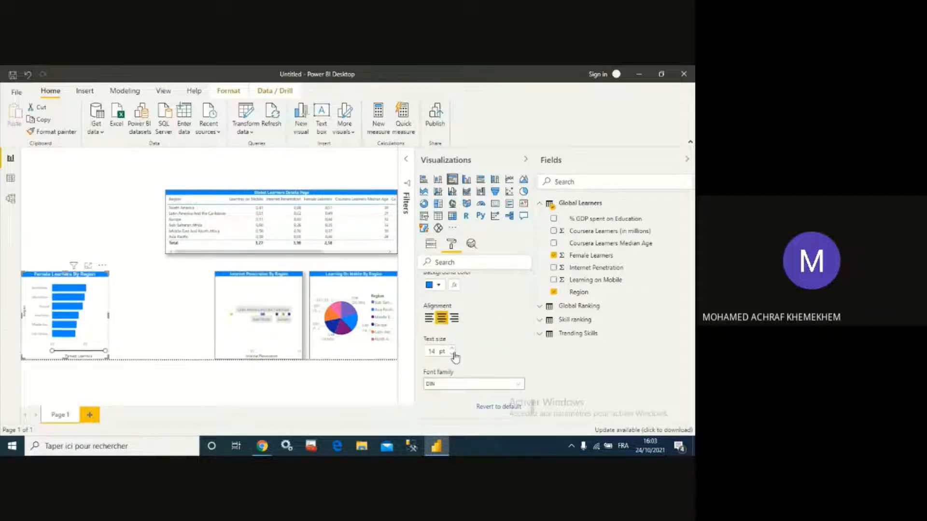
left_click(451, 354)
left_click(451, 354)
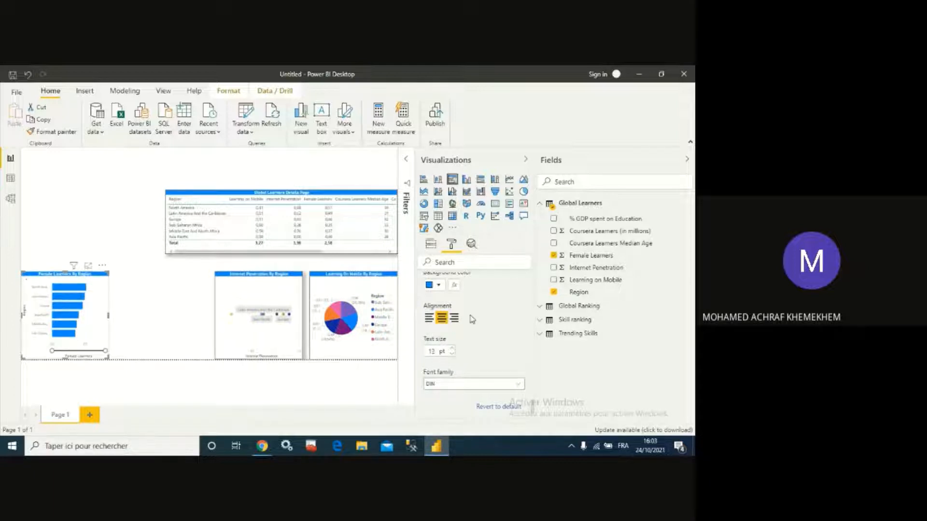
- Turn on the border for the Female Learners bar chart
scroll(482, 329, "down", 3)
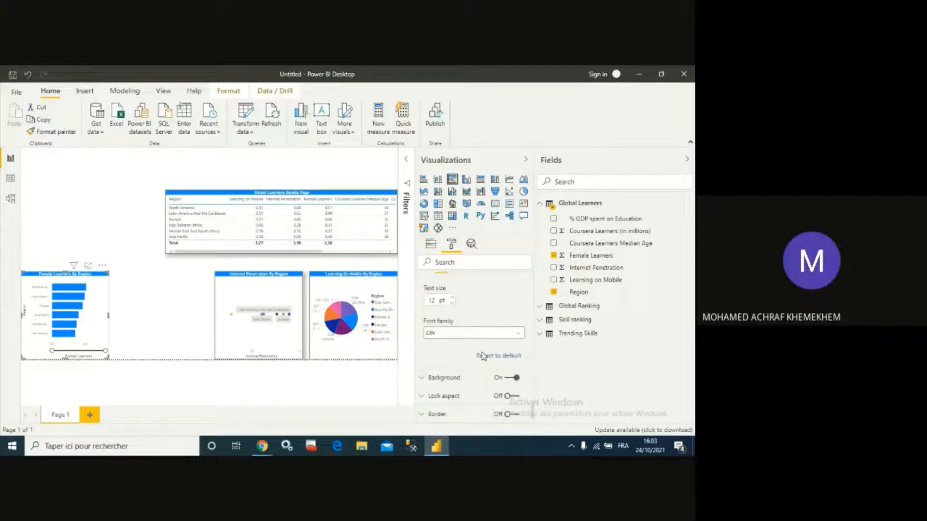
left_click(510, 360)
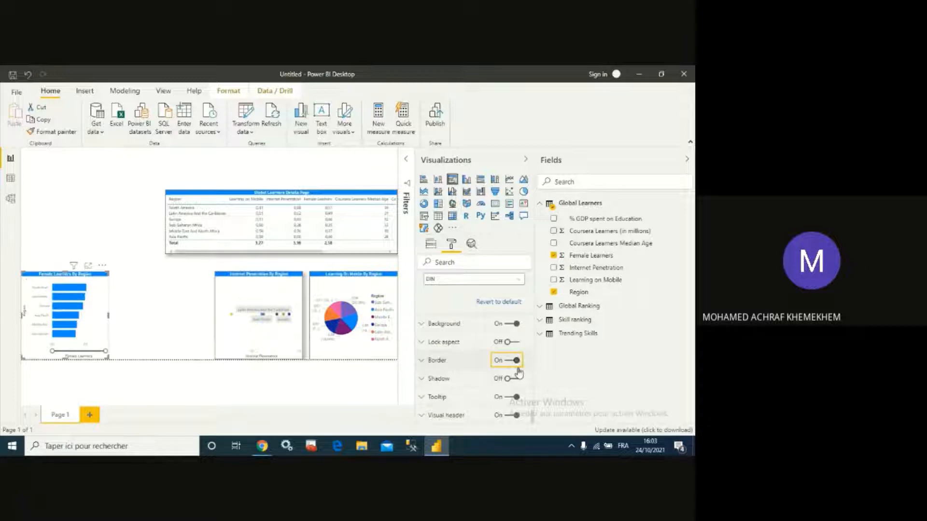
left_click(514, 379)
scroll(483, 381, "up", 10)
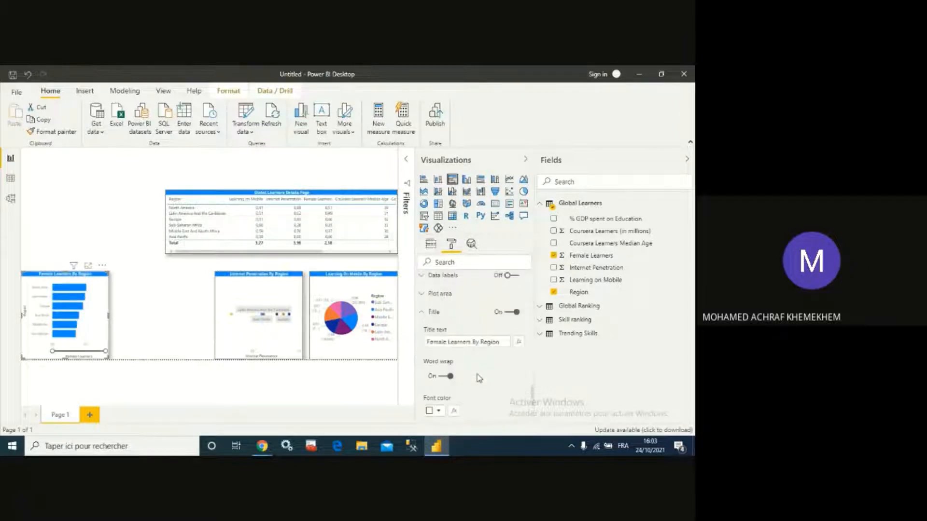
scroll(478, 379, "down", 3)
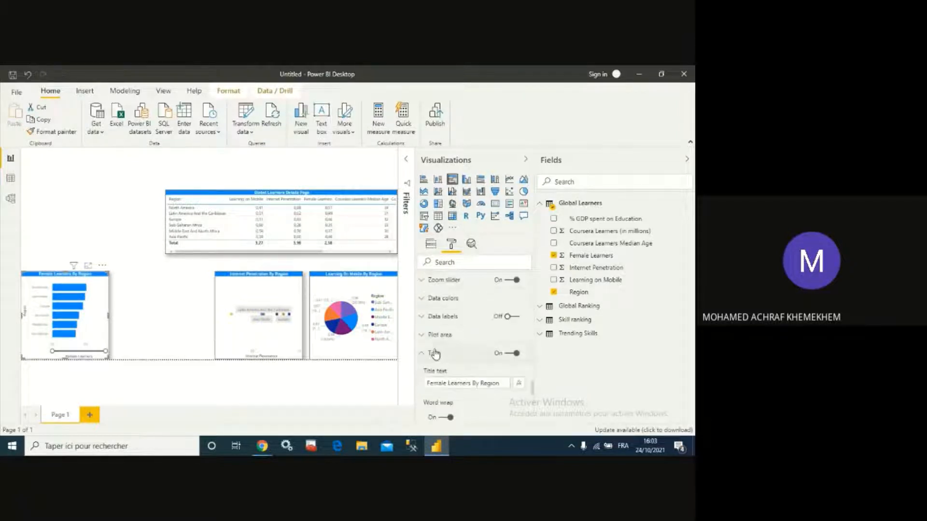
- Turn on data labels for the Female Learners bar chart
left_click(427, 316)
left_click(514, 320)
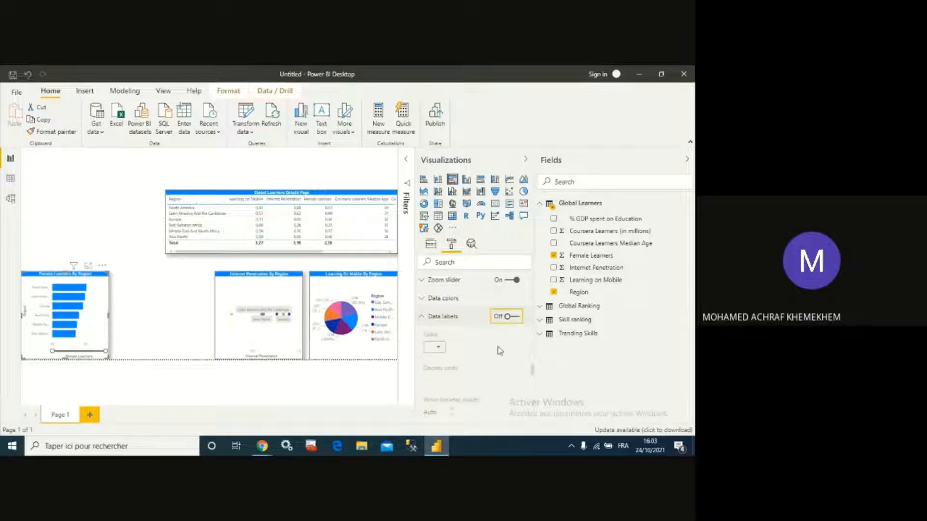
scroll(480, 357, "down", 2)
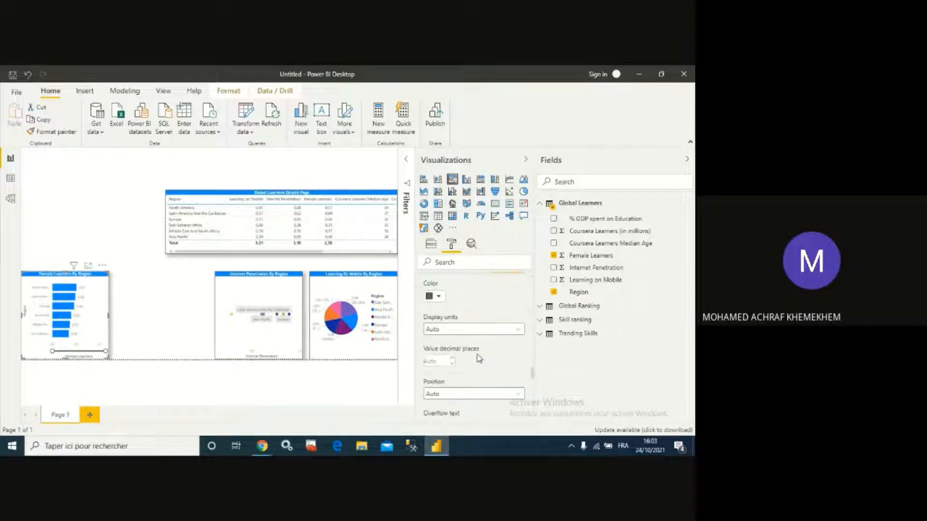
scroll(480, 358, "up", 2)
left_click(512, 316)
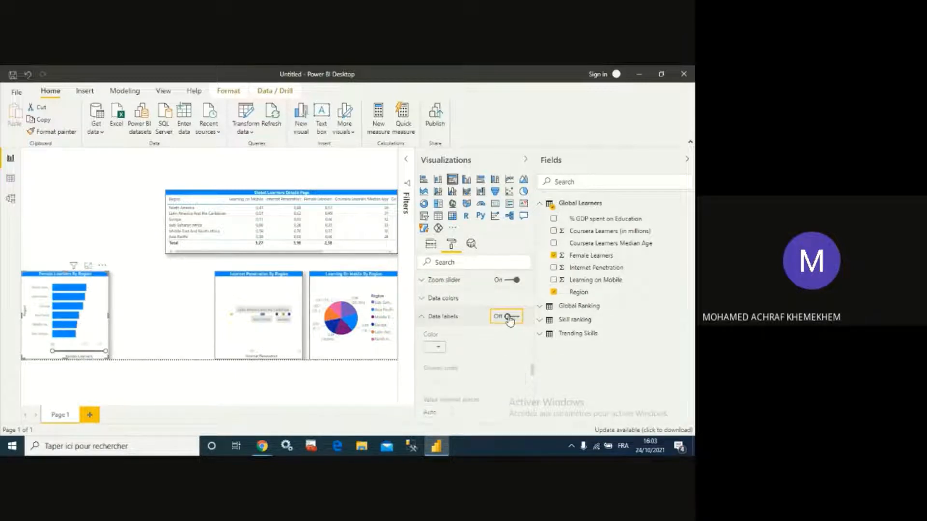
left_click(516, 317)
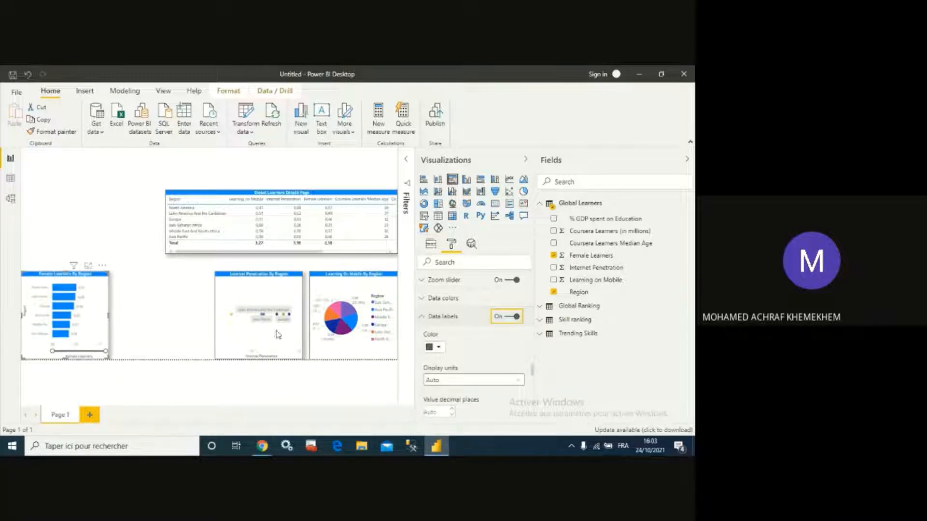
- Change the bar chart's default data color to pink
left_click(87, 267)
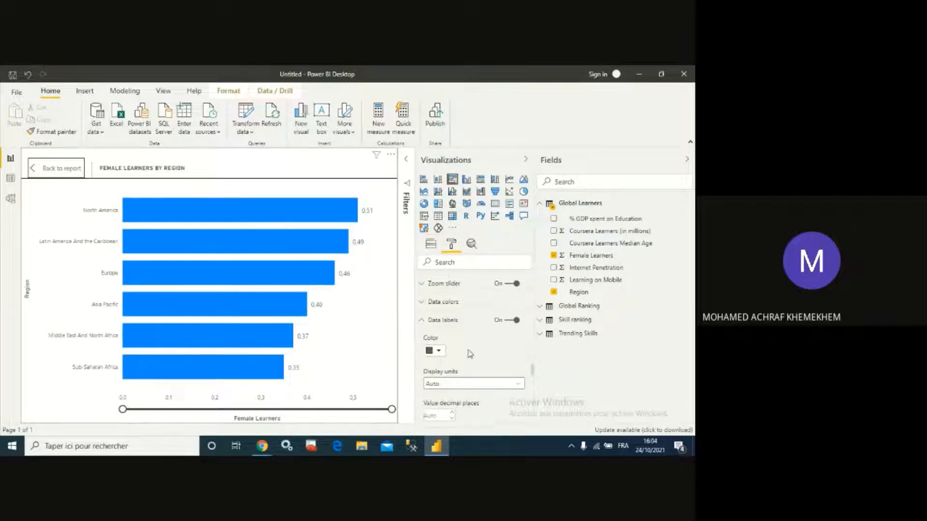
scroll(467, 351, "up", 1)
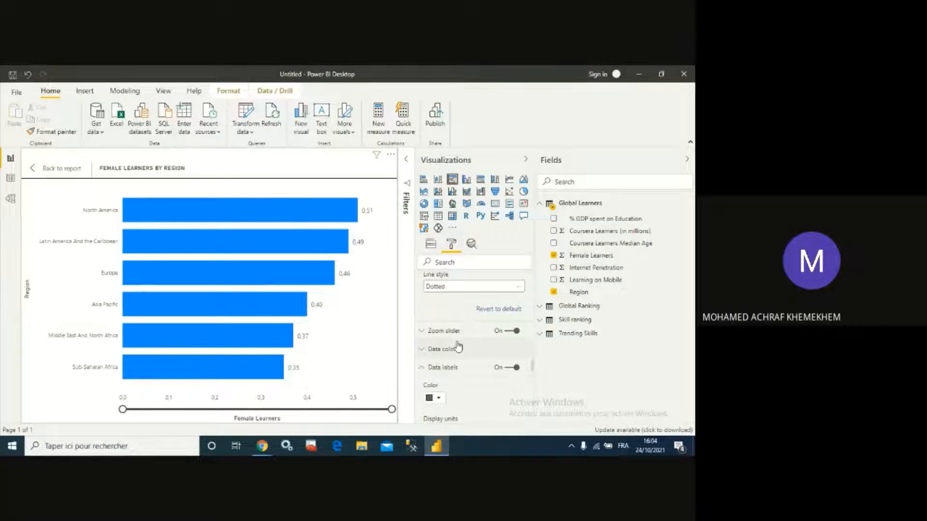
left_click(426, 350)
left_click(445, 356)
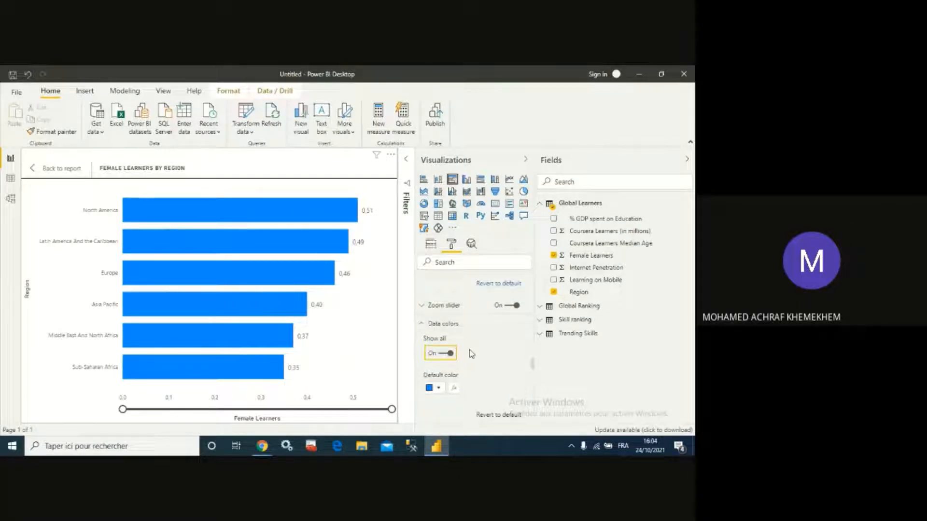
scroll(463, 376, "down", 1)
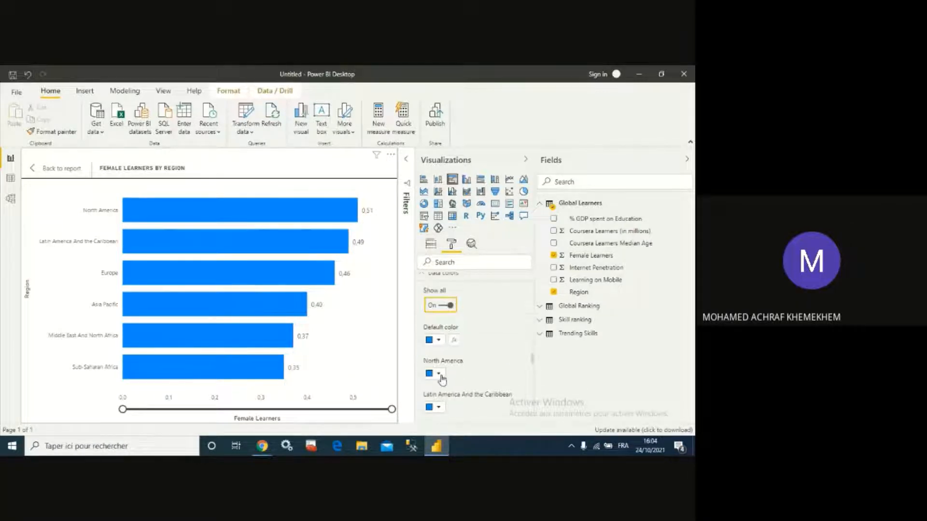
left_click(437, 341)
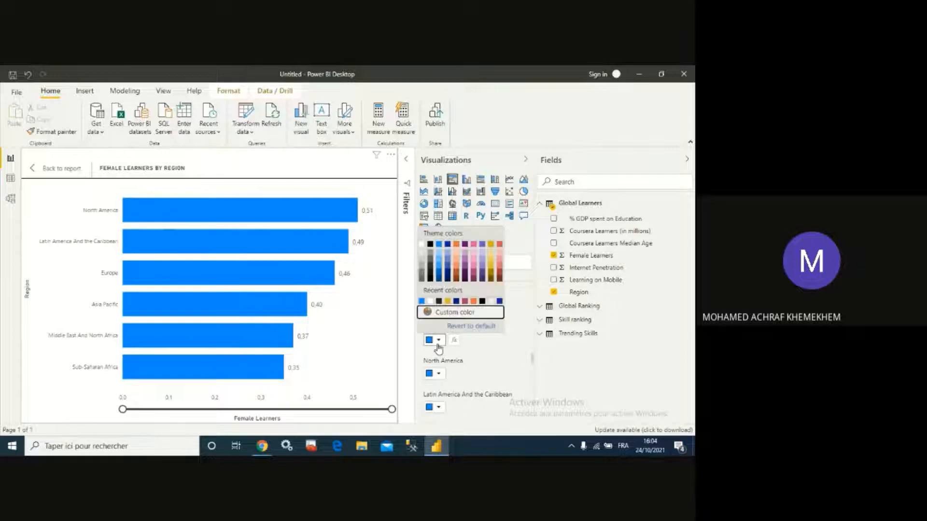
left_click(465, 301)
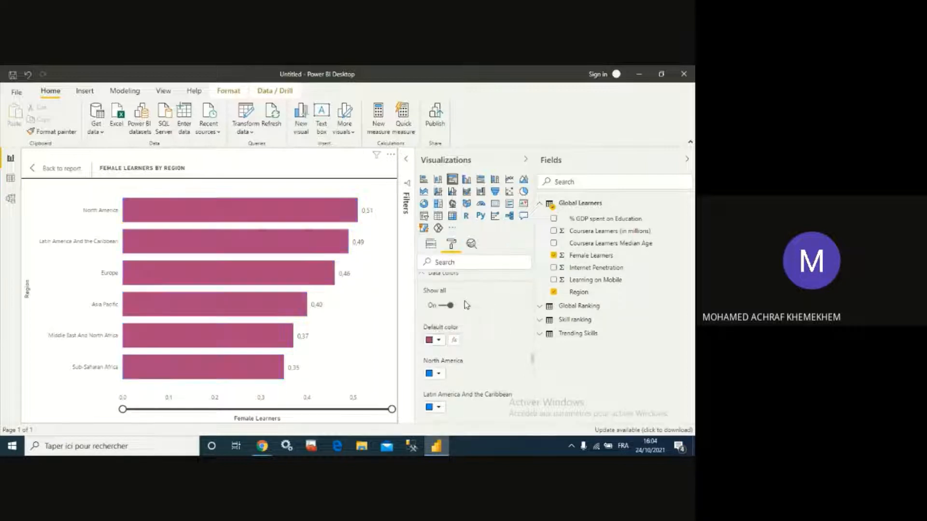
left_click(439, 342)
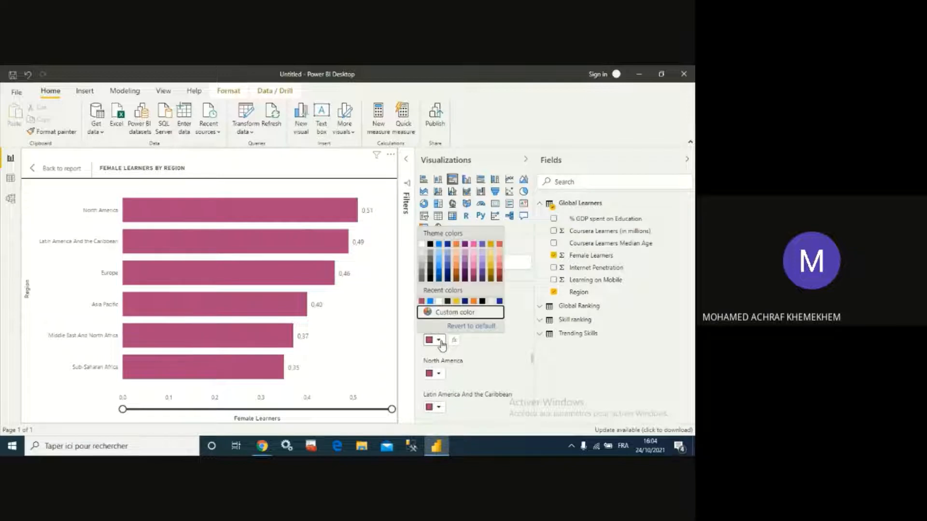
left_click(474, 246)
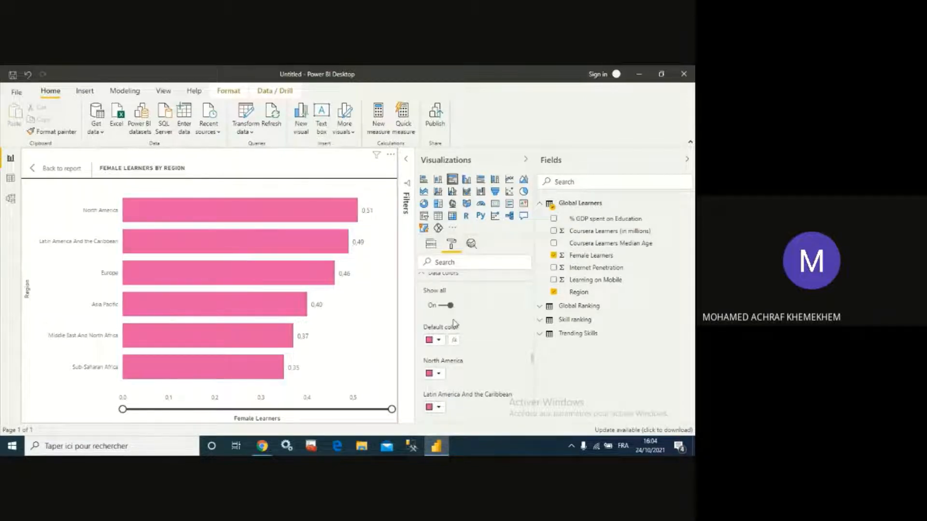
- Return to the report and move the bar chart right, beside the Internet Penetration chart
left_click(36, 170)
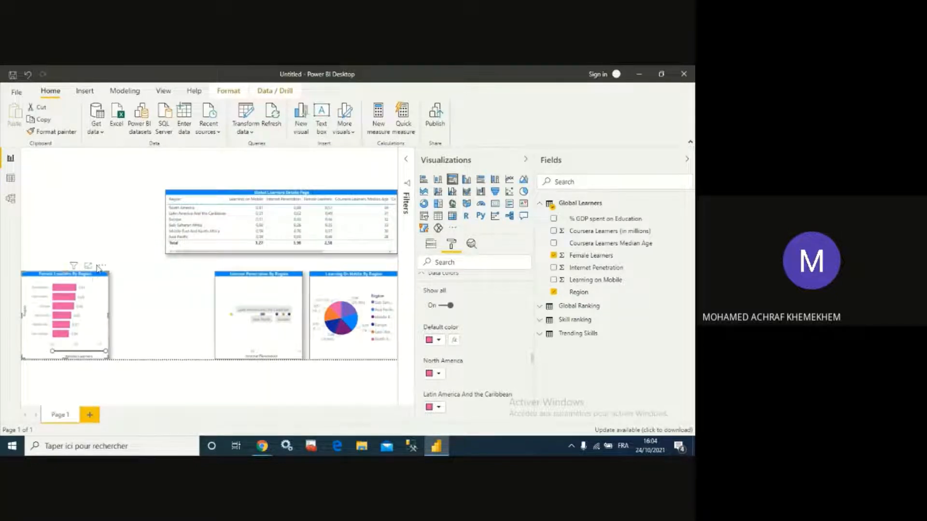
left_click_drag(96, 269, 202, 269)
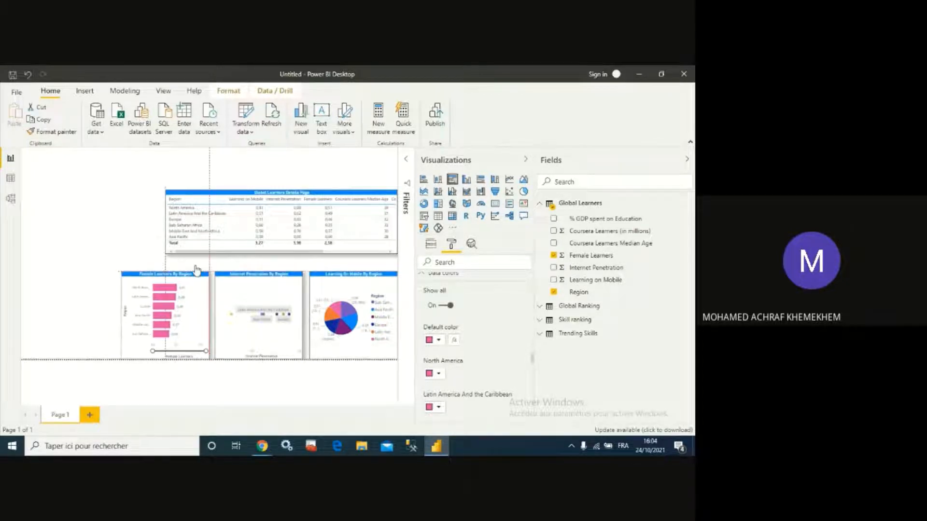
left_click(356, 265)
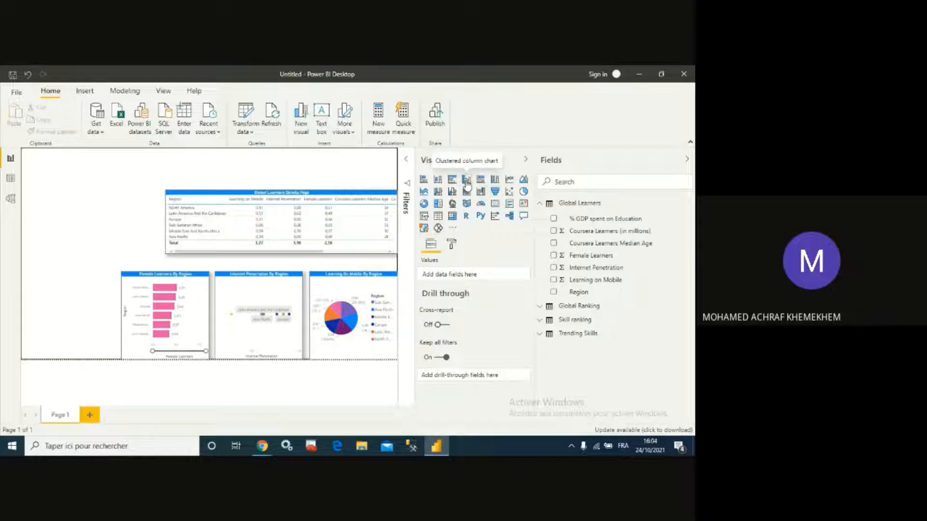
- Add a clustered column chart using the Region and Coursera Learners Median Age fields
left_click(438, 180)
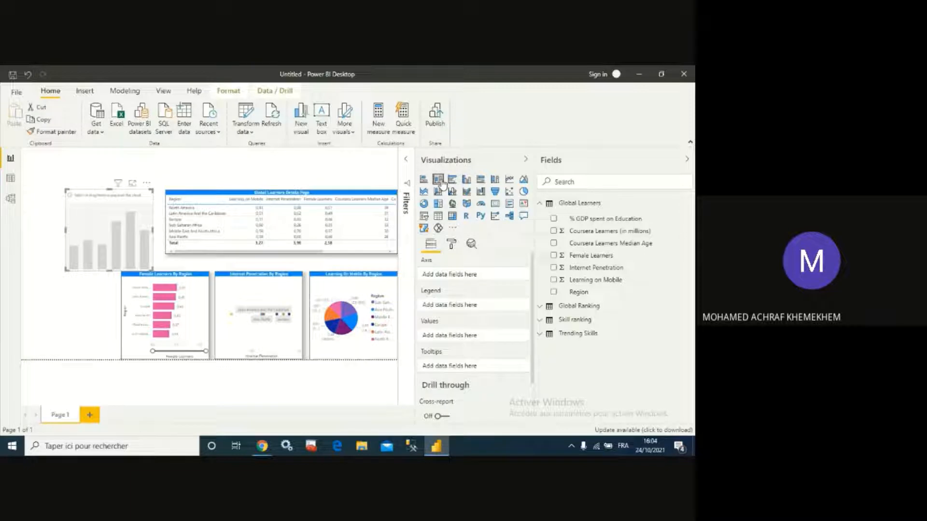
left_click(467, 181)
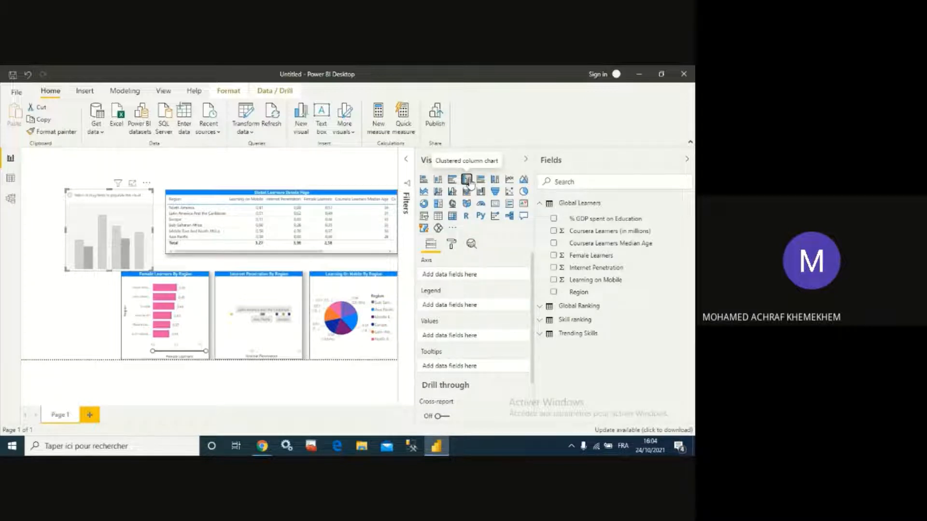
left_click(554, 293)
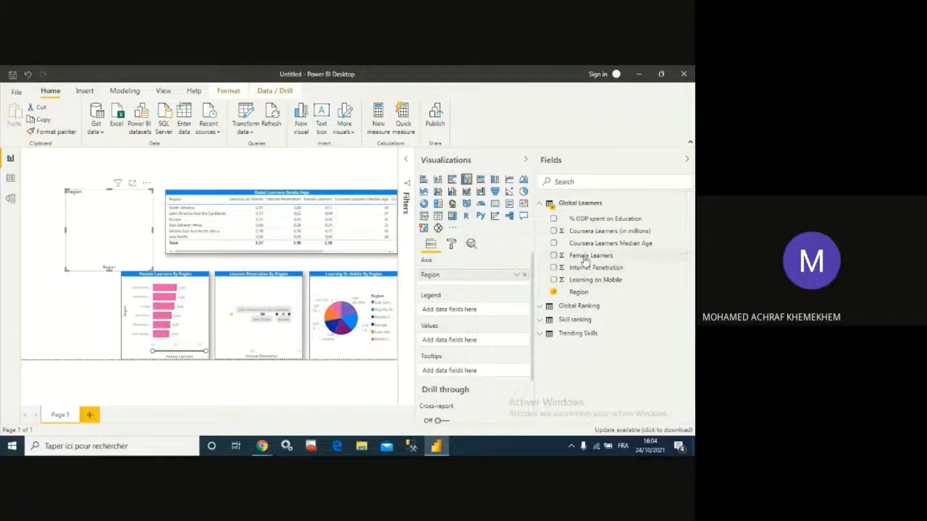
left_click(554, 244)
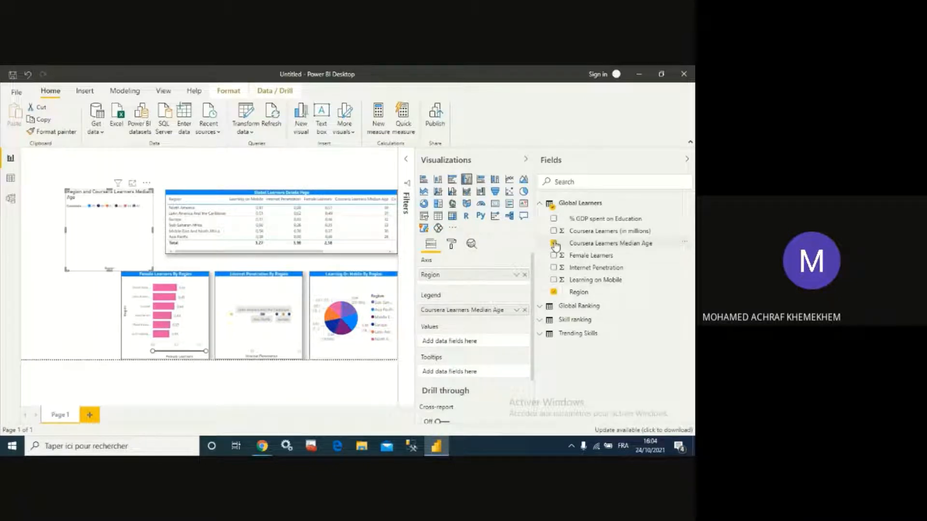
- Move Coursera Learners Median Age from the column chart's legend into its values
left_click(132, 184)
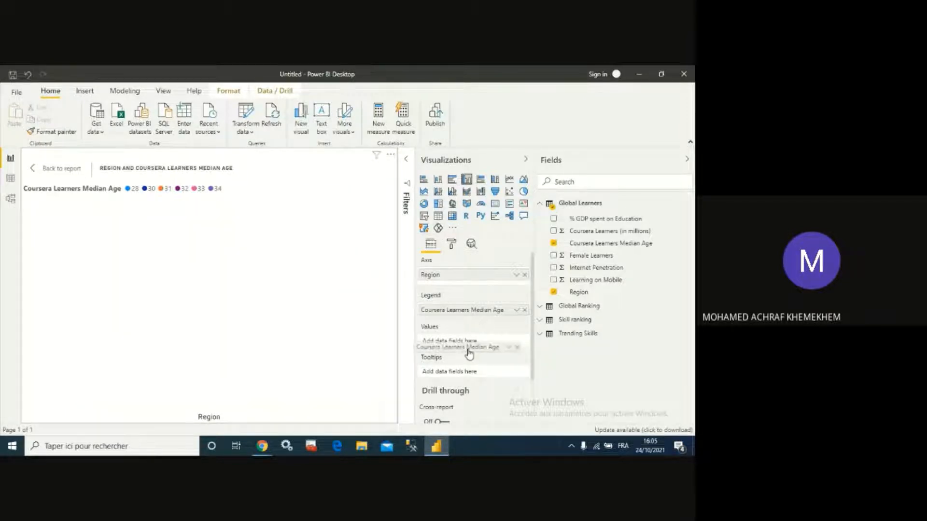
left_click_drag(466, 318, 463, 347)
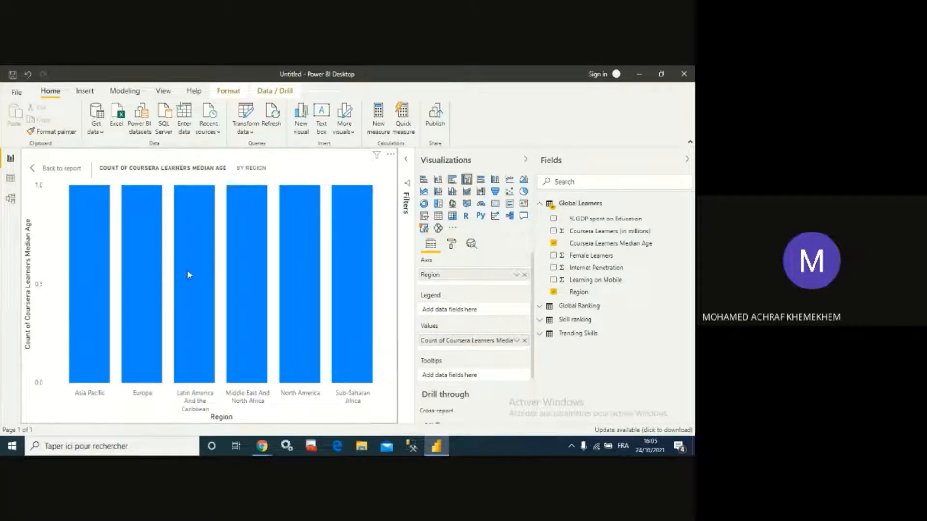
mouse_move(187, 272)
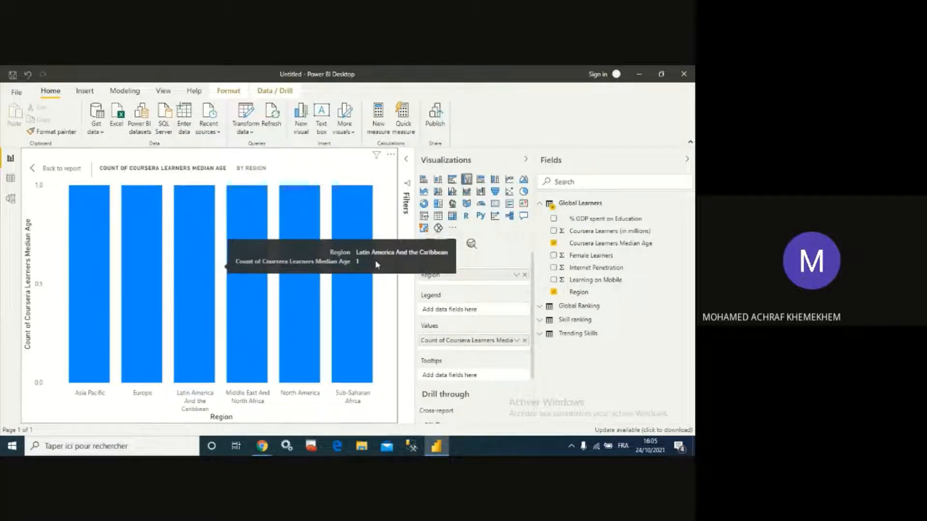
- Change the column chart's Coursera Learners Median Age value aggregation to Sum
left_click(517, 340)
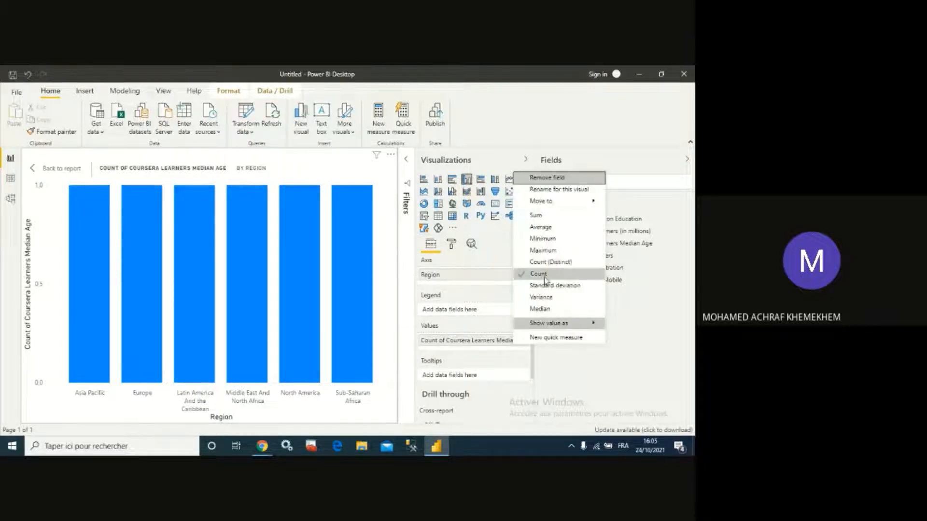
left_click(545, 217)
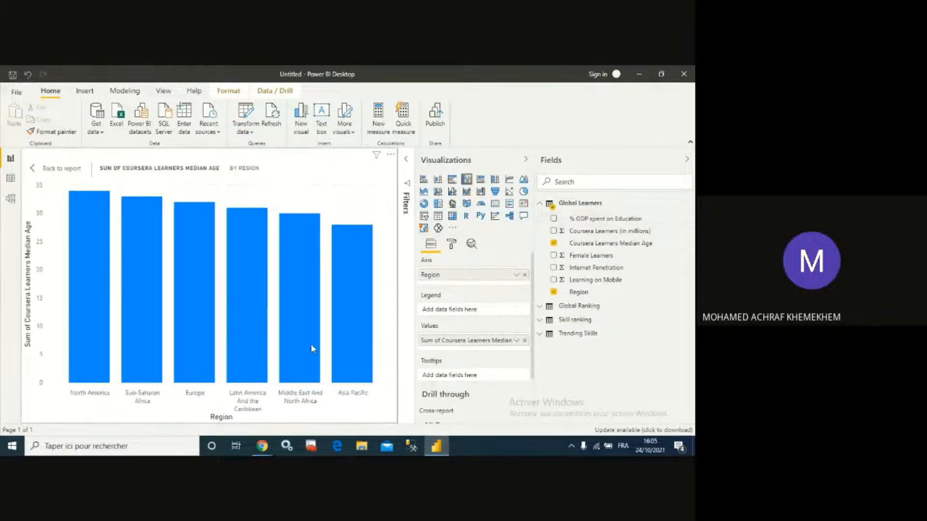
mouse_move(344, 319)
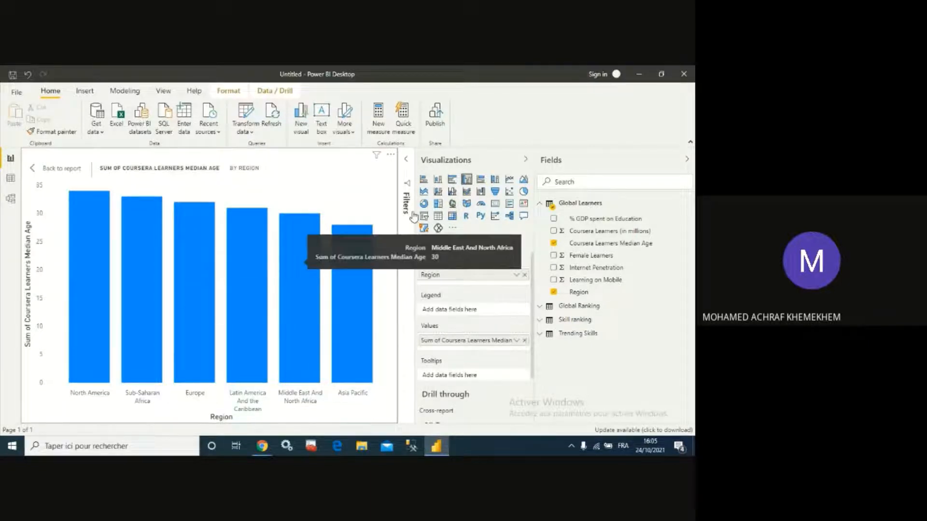
left_click(495, 181)
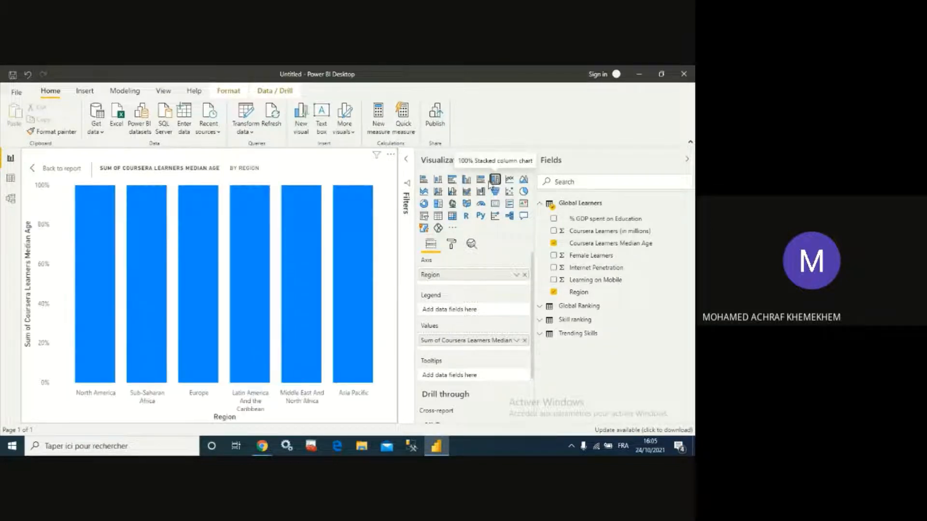
left_click(466, 179)
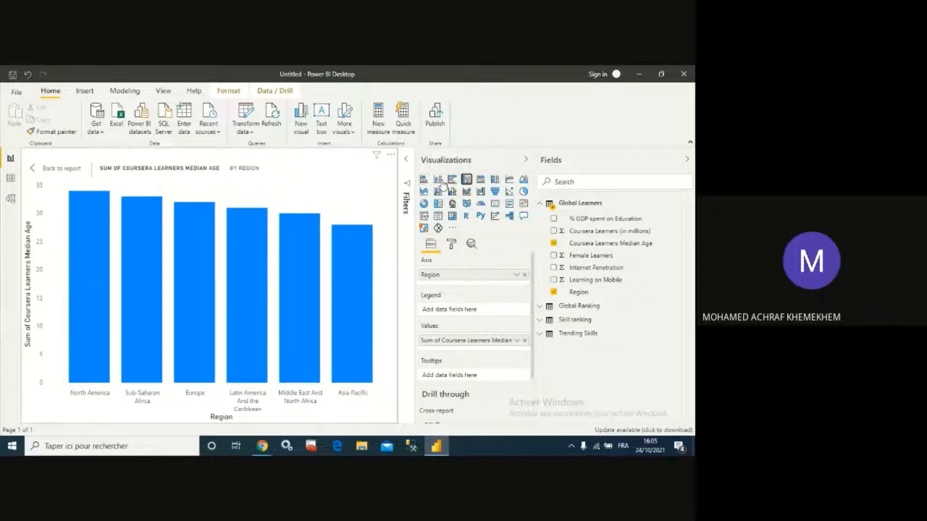
left_click(438, 182)
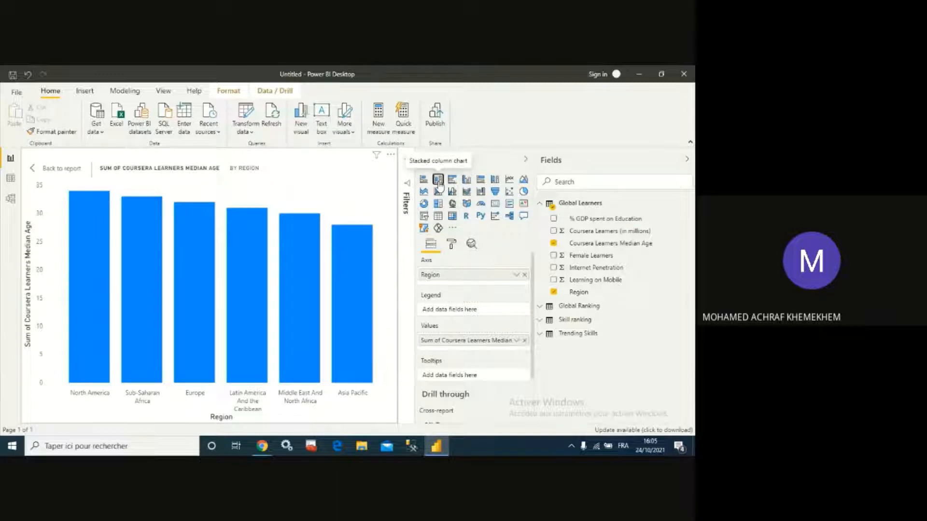
mouse_move(340, 237)
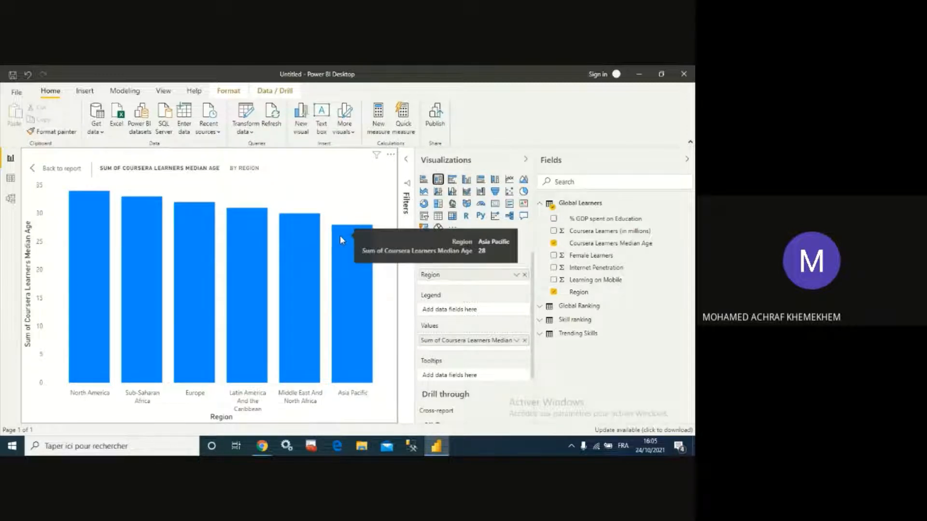
left_click(465, 182)
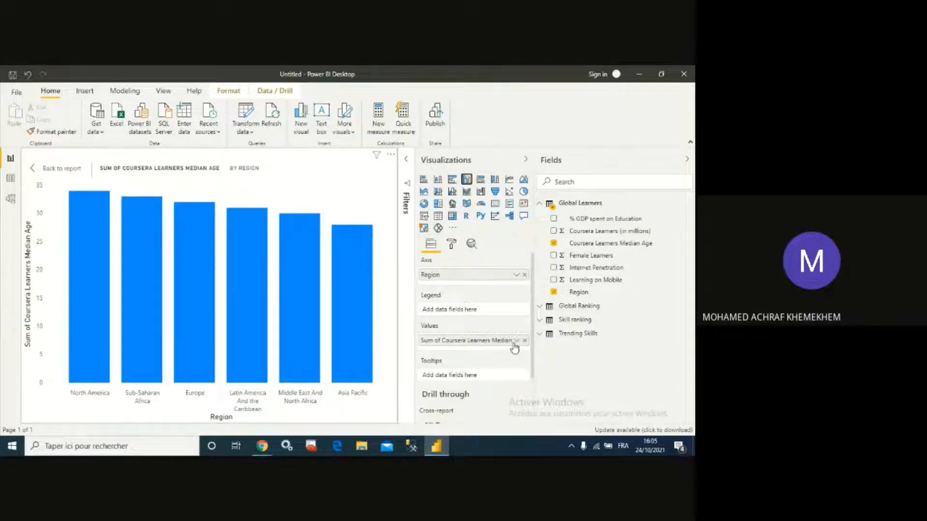
- Widen the visualizations pane and change the median age value aggregation to Average
left_click_drag(414, 261, 379, 263)
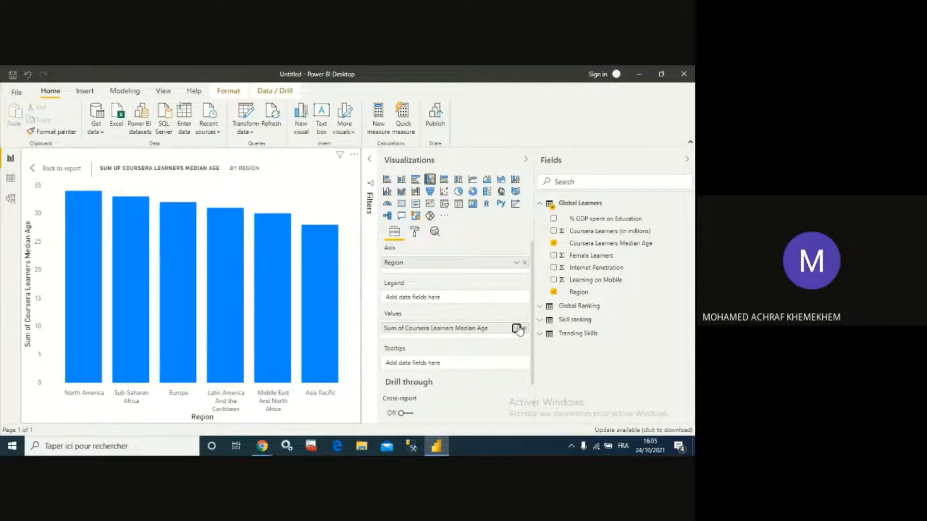
left_click(516, 328)
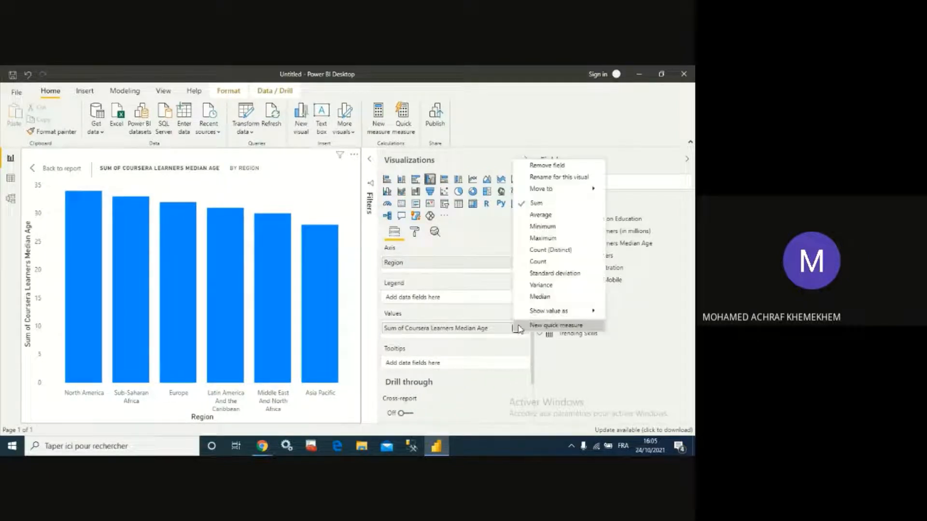
left_click(540, 215)
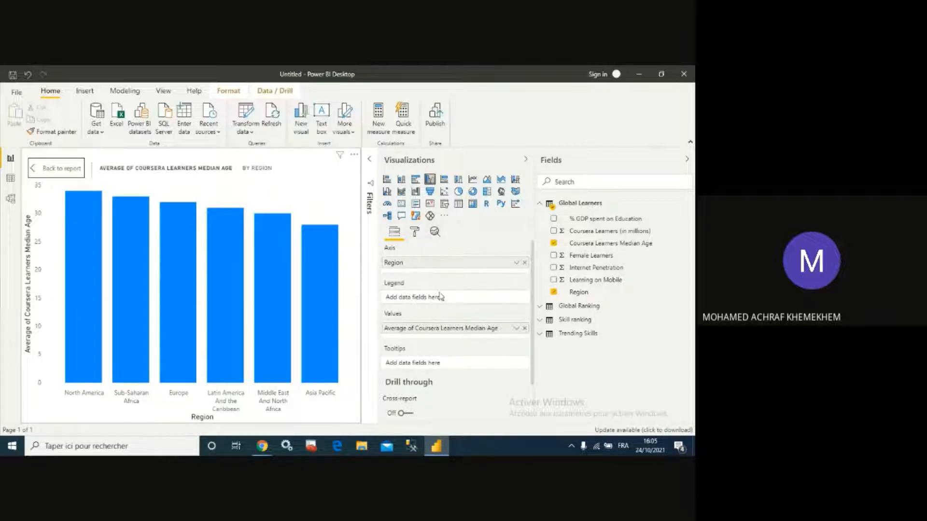
- In the column chart's format settings, reduce the X axis label text size to 8 pt and axis title size to 11 pt
left_click(414, 232)
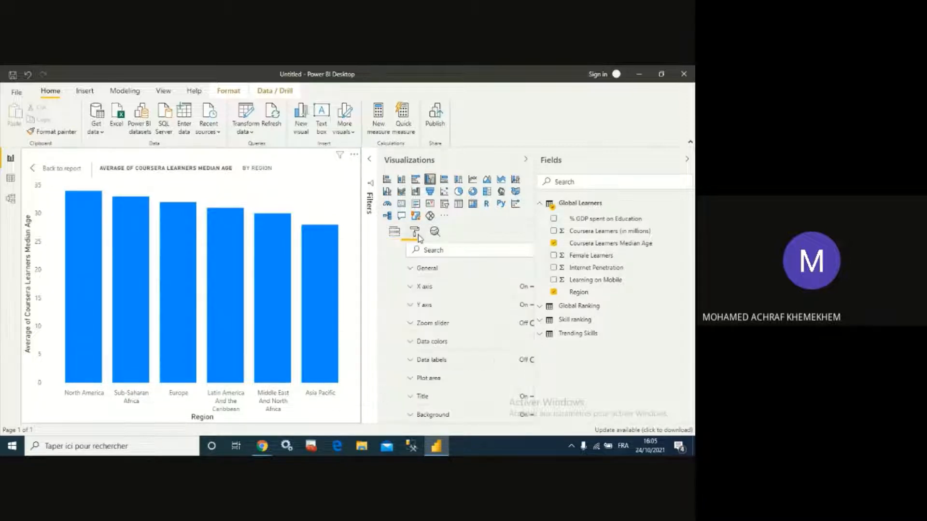
left_click(390, 289)
scroll(488, 304, "down", 2)
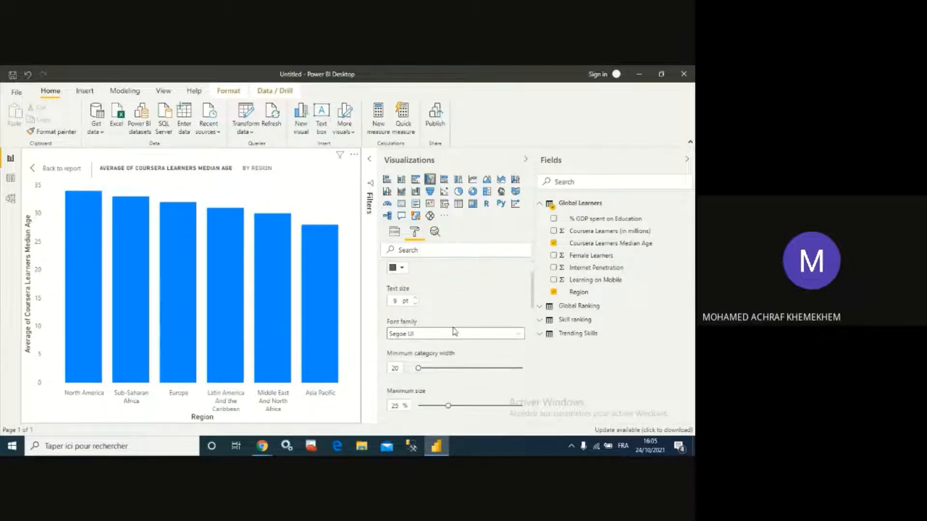
left_click(414, 304)
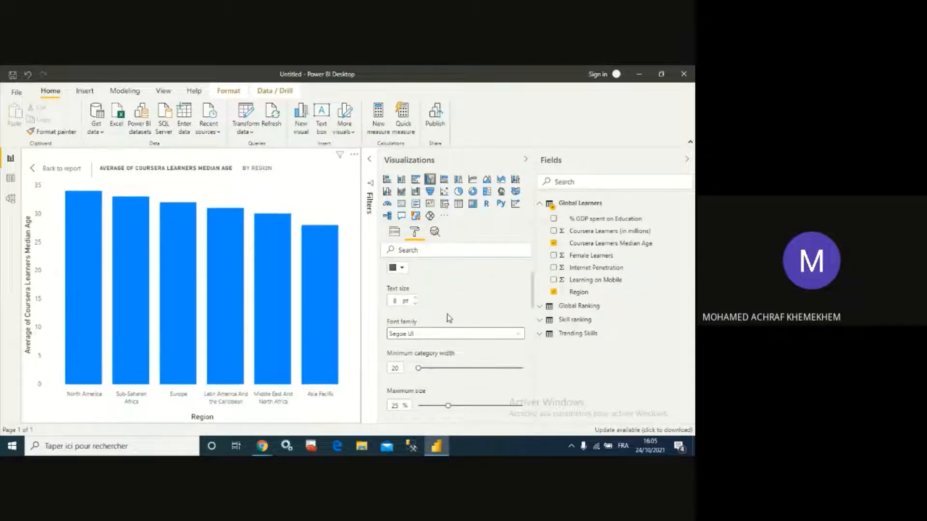
scroll(424, 338, "down", 3)
scroll(414, 367, "down", 5)
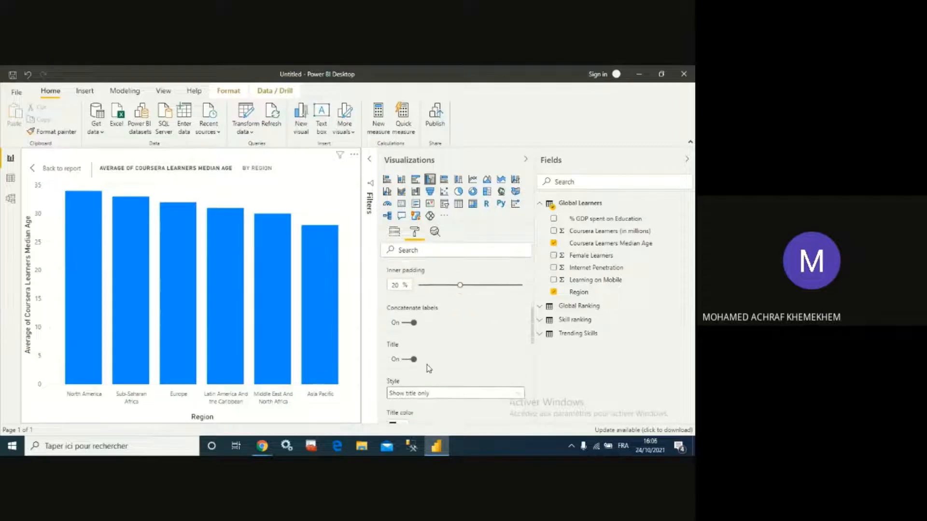
scroll(415, 333, "down", 4)
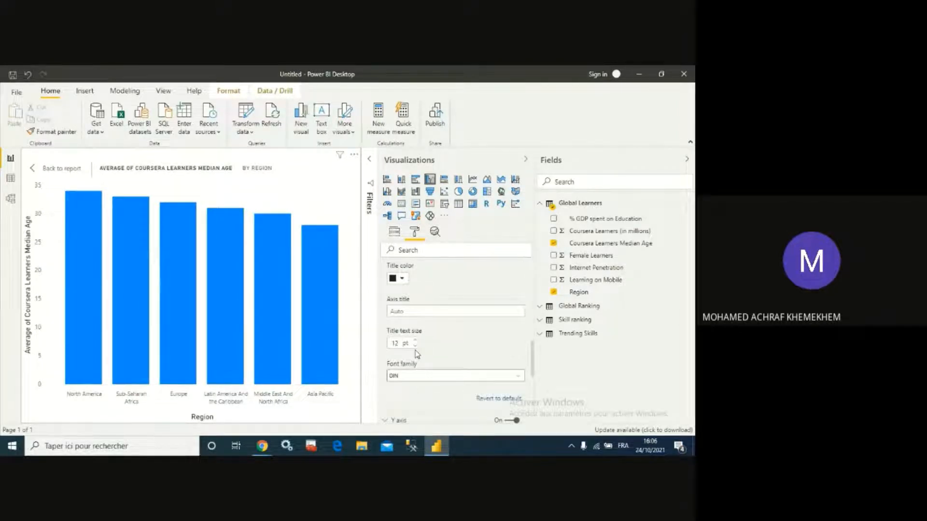
left_click(415, 346)
scroll(468, 338, "down", 5)
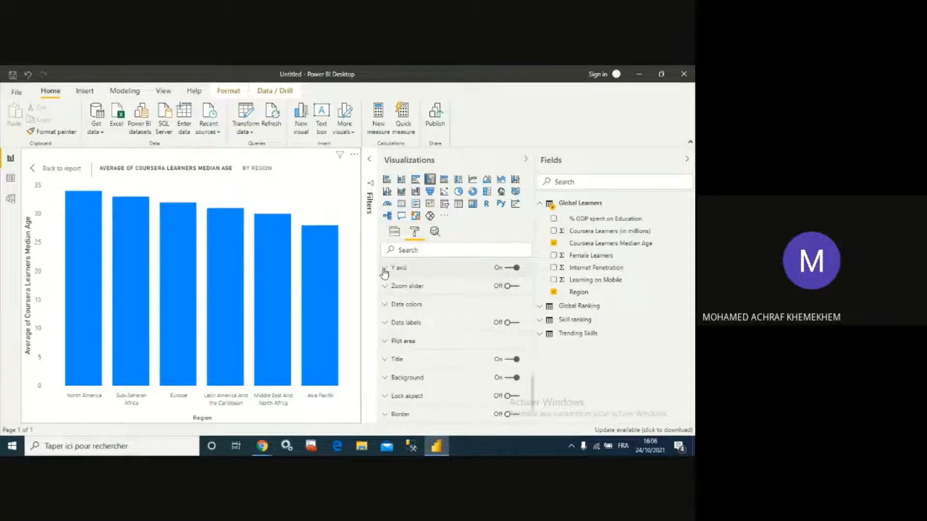
- Open the Y axis format settings and reduce its label text size
left_click(385, 268)
scroll(436, 354, "down", 5)
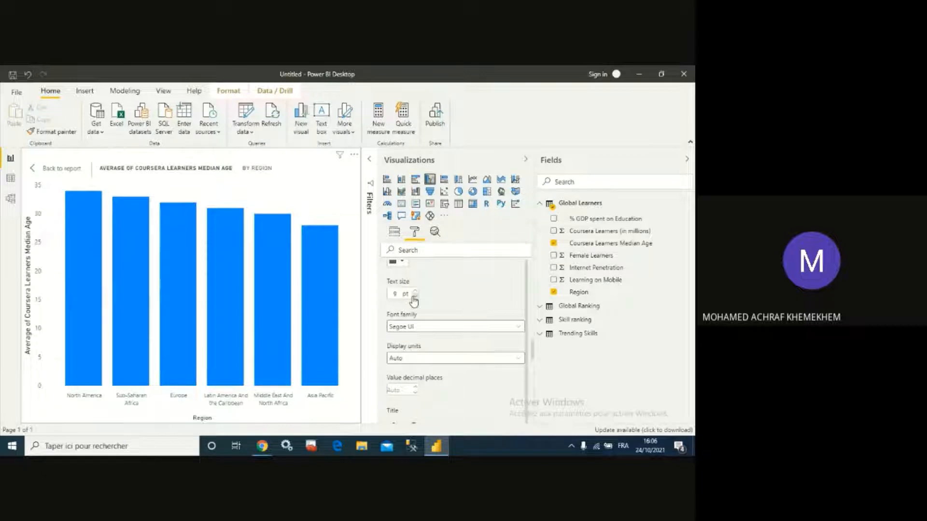
left_click(413, 298)
scroll(436, 311, "down", 3)
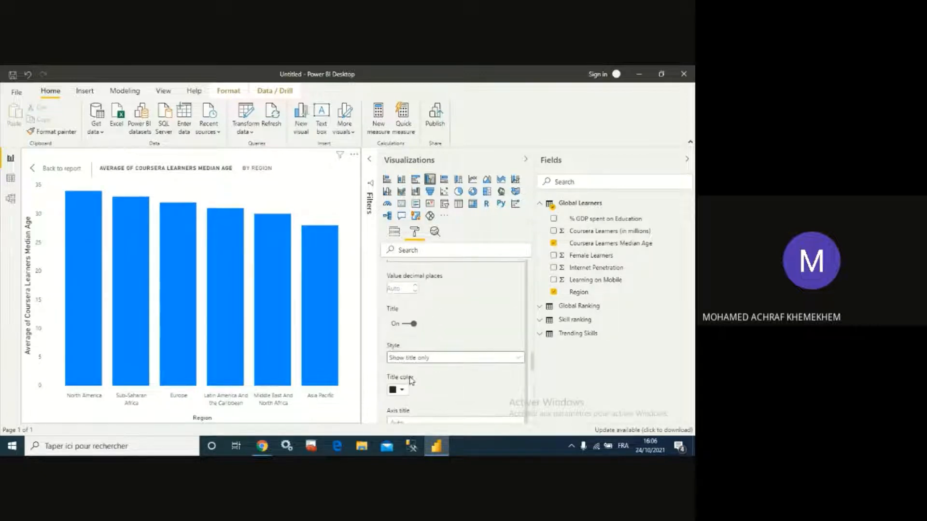
scroll(413, 376, "down", 3)
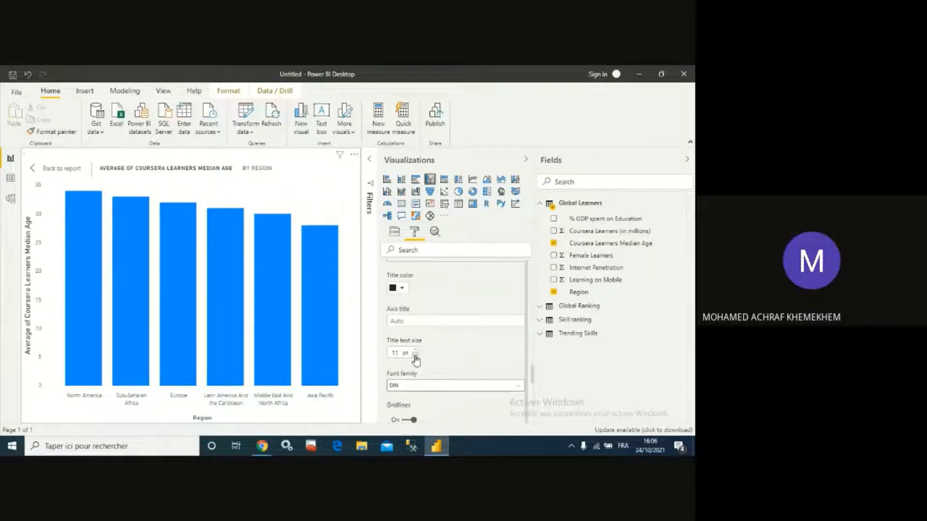
scroll(471, 329, "down", 4)
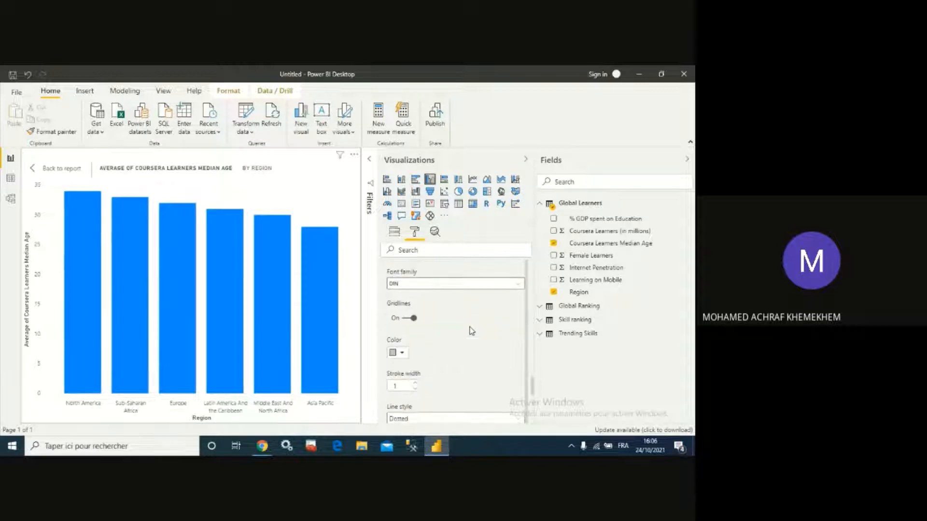
scroll(470, 332, "down", 2)
- Turn on data labels for the column chart
scroll(449, 326, "up", 1)
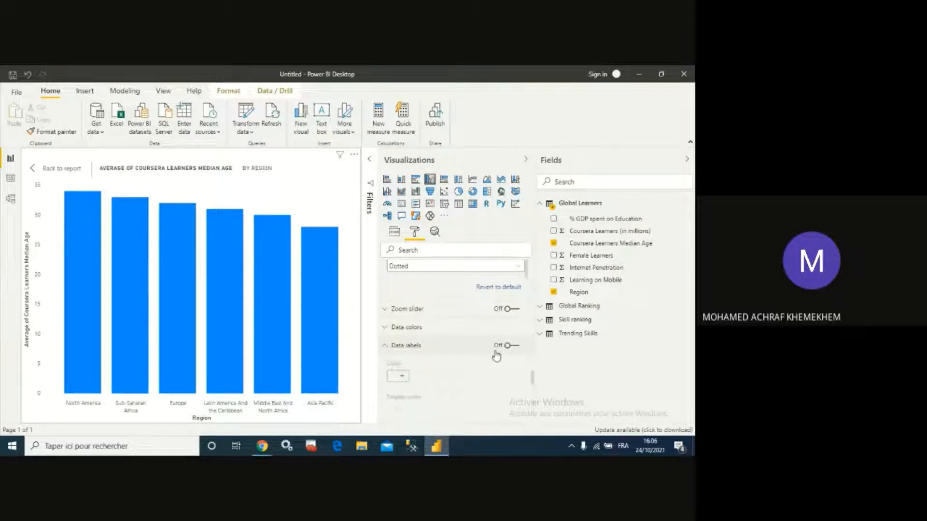
left_click(514, 346)
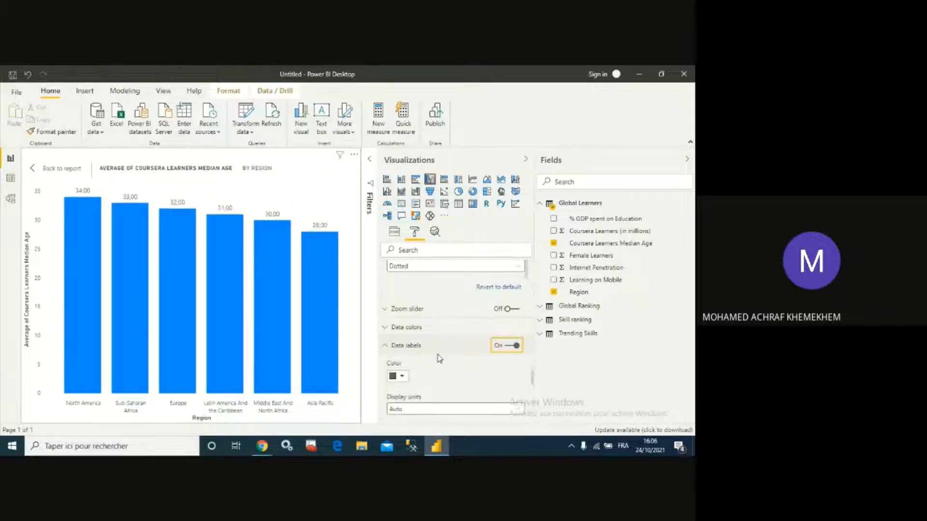
mouse_move(86, 207)
- Rename the chart title to Average Of Coursera Learners Median Age By Region
scroll(454, 367, "down", 5)
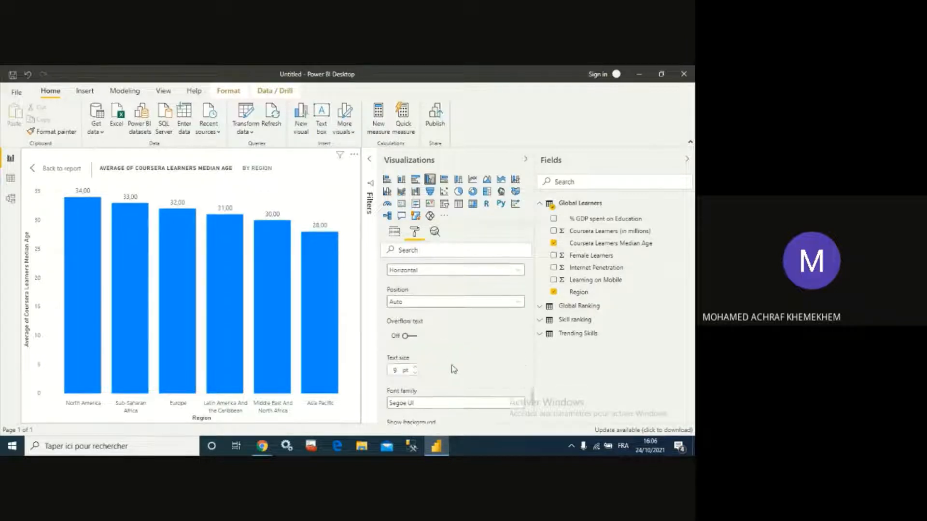
scroll(454, 369, "down", 5)
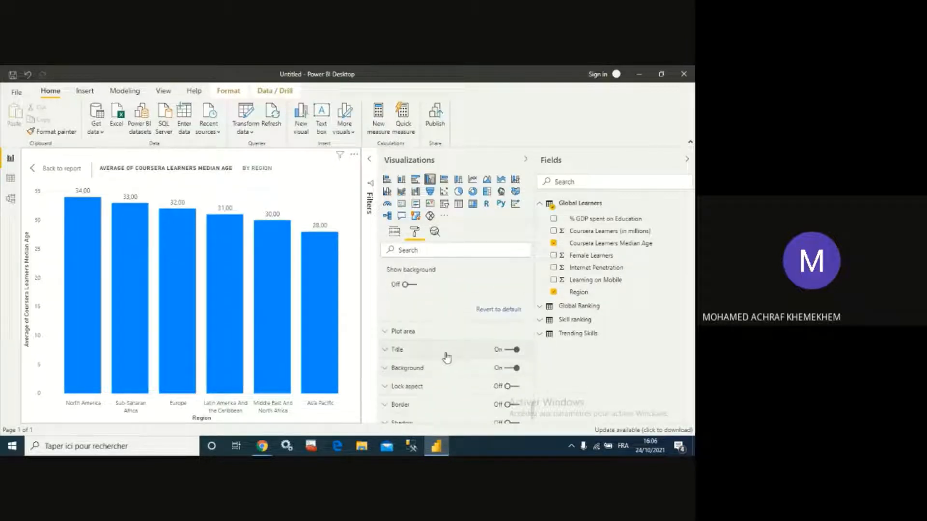
left_click(385, 349)
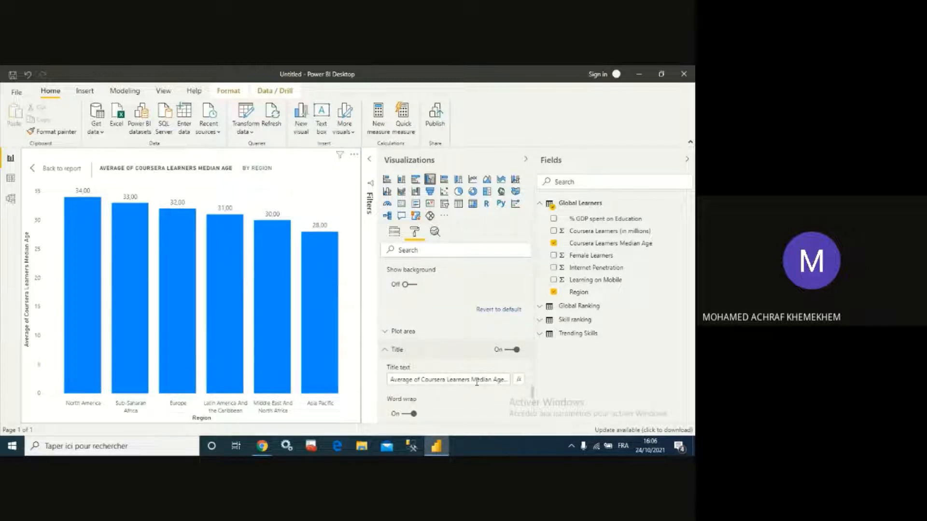
left_click(417, 380)
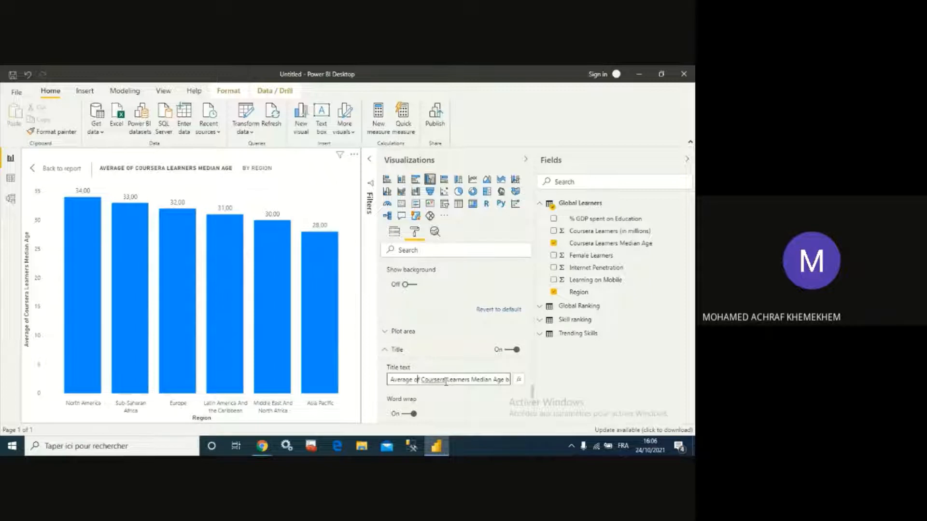
key("BackSpace")
type("O")
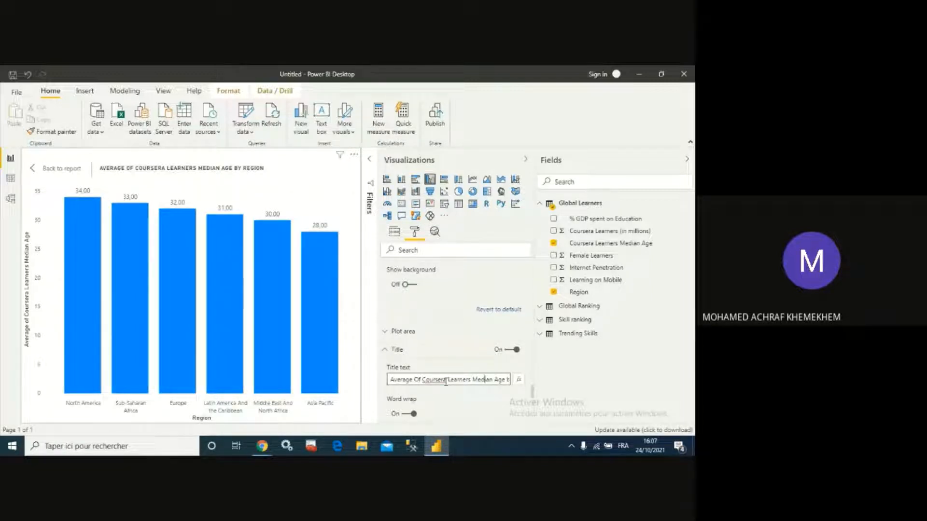
key("Right")
key("Right")
key("Right")
key("Right")
key("Right")
key("Right")
key("Right")
key("Right")
key("Right")
key("Right")
key("Right")
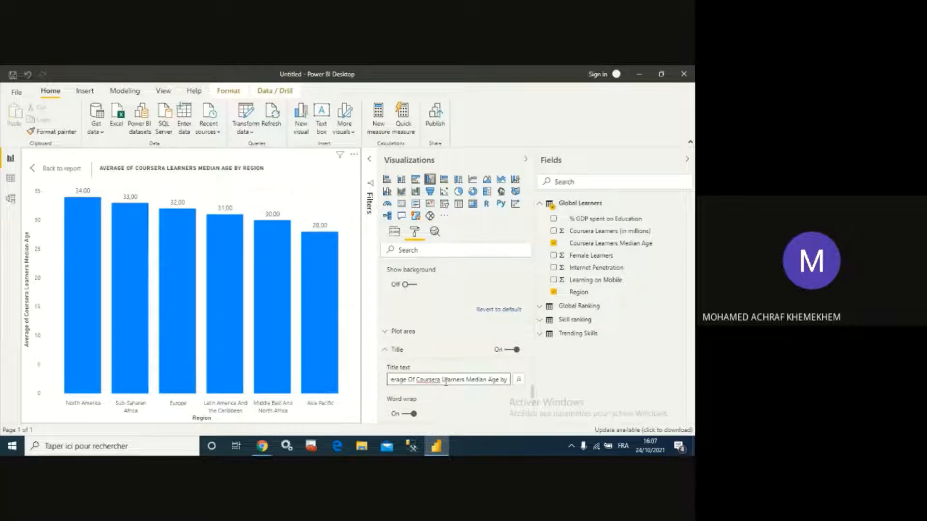
type("B")
key("End")
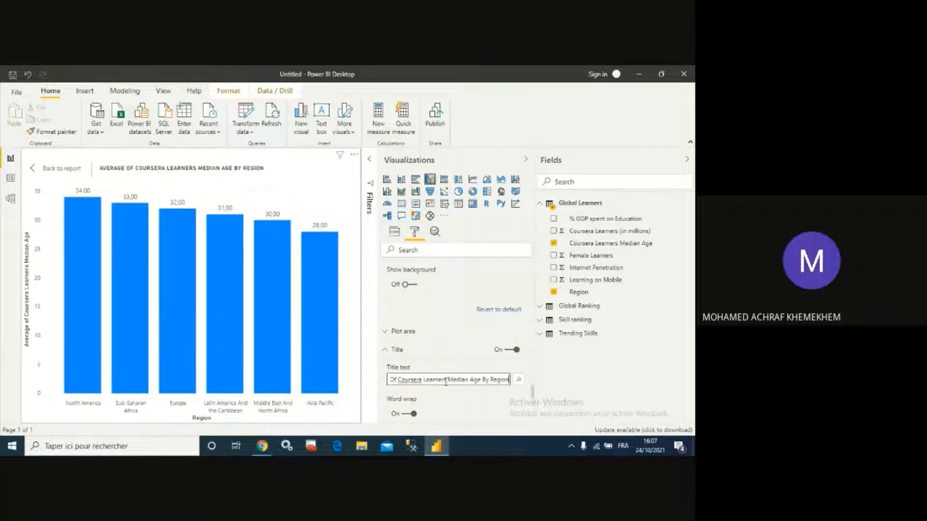
- Format the chart title with white font on a blue background at 14 pt
scroll(446, 382, "down", 2)
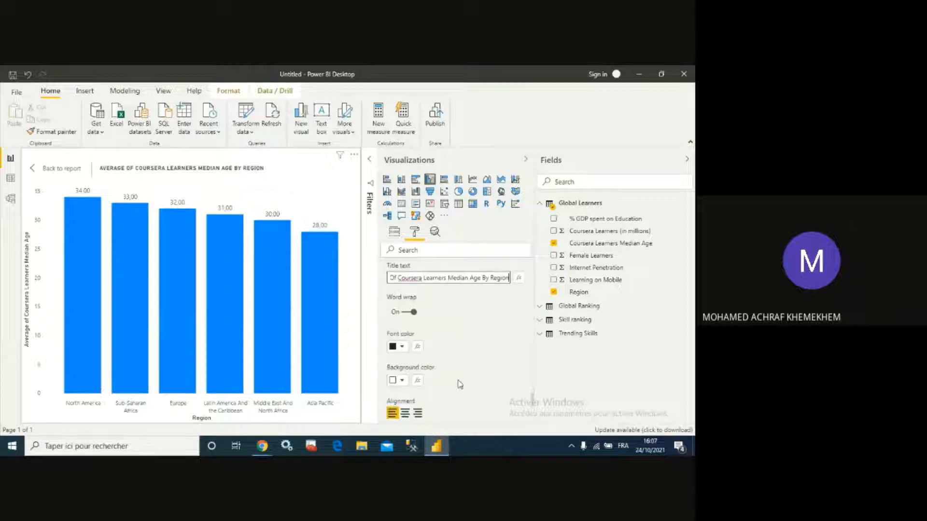
left_click(394, 346)
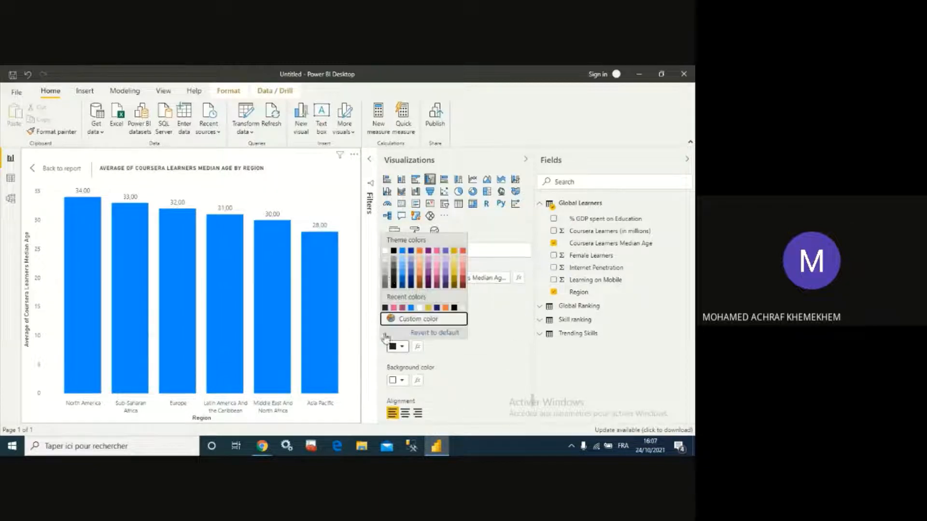
left_click(385, 250)
left_click(399, 381)
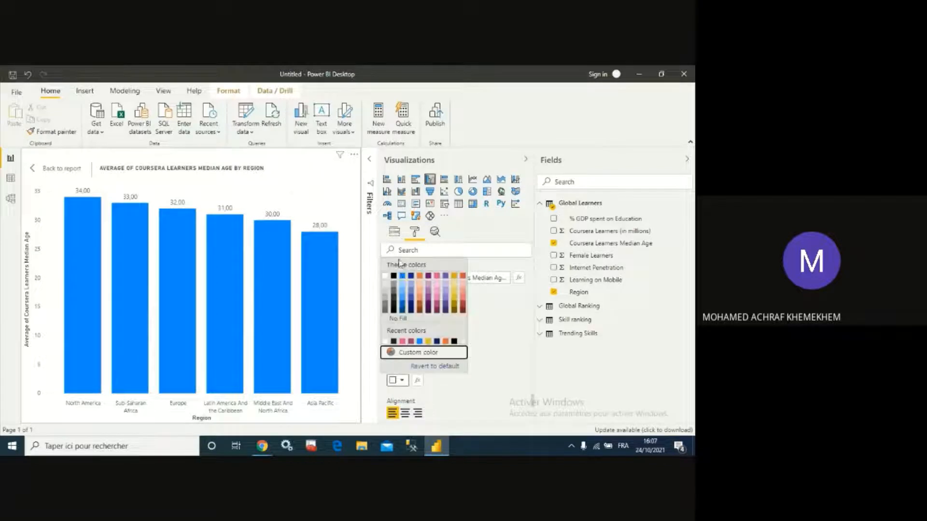
left_click(402, 277)
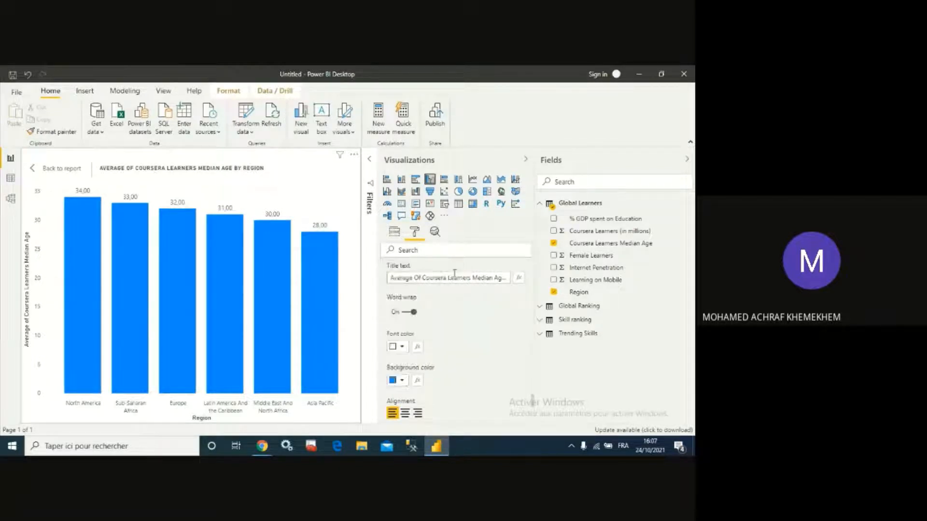
scroll(405, 364, "down", 1)
left_click(407, 365)
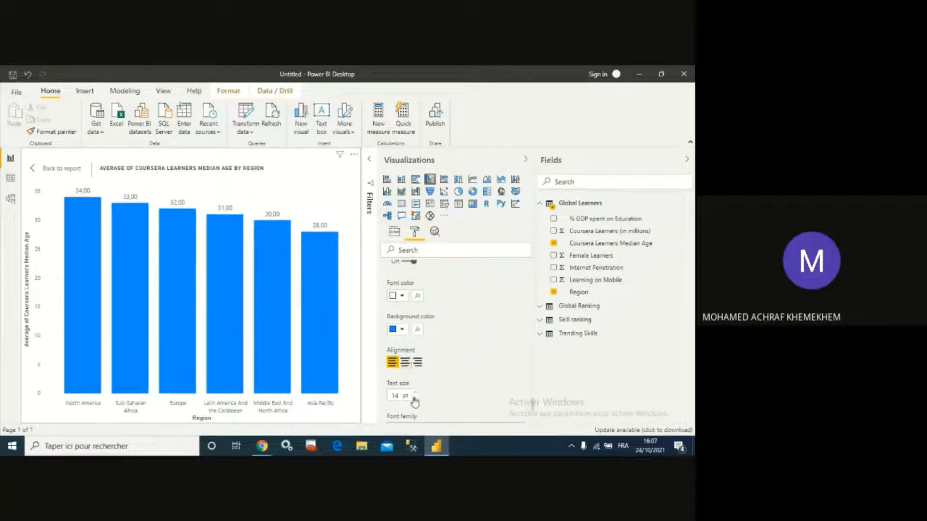
- Turn on the border and shadow for the column chart, then return to the report page
left_click(415, 399)
scroll(461, 362, "down", 3)
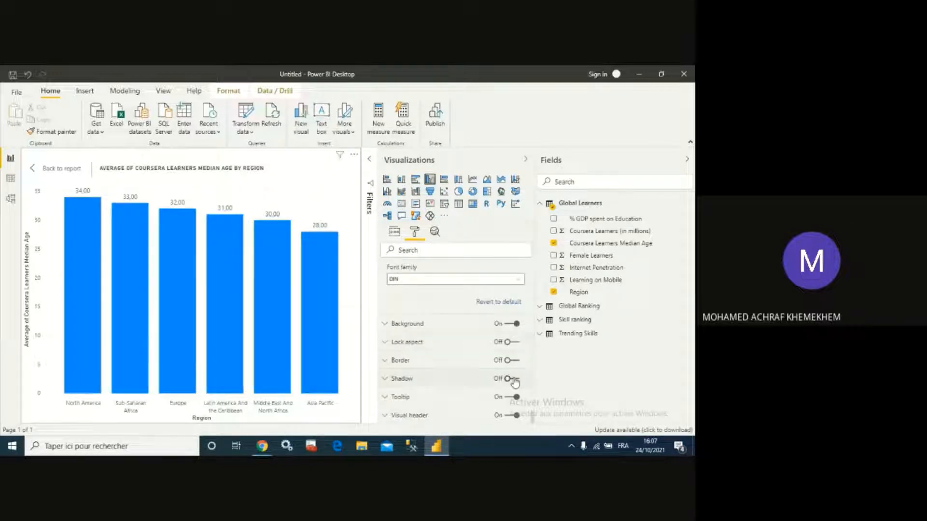
left_click(514, 360)
left_click(517, 380)
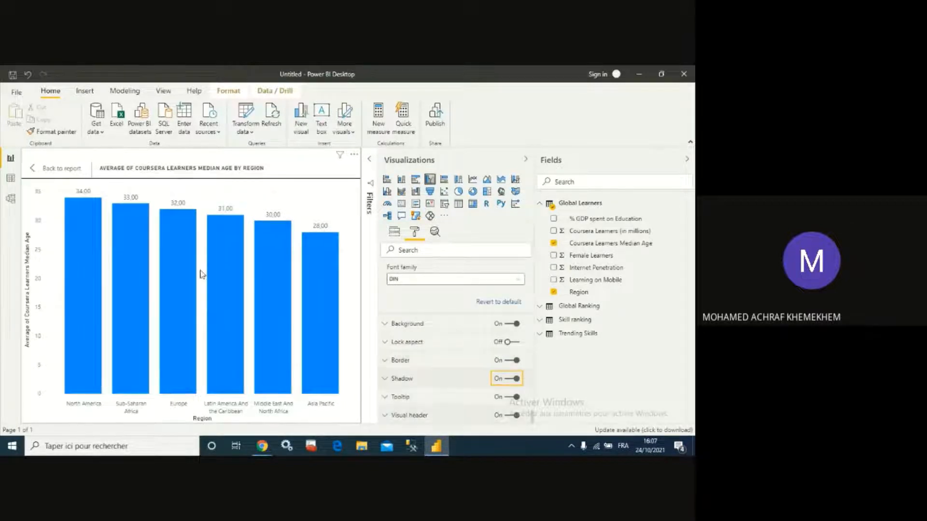
left_click(32, 170)
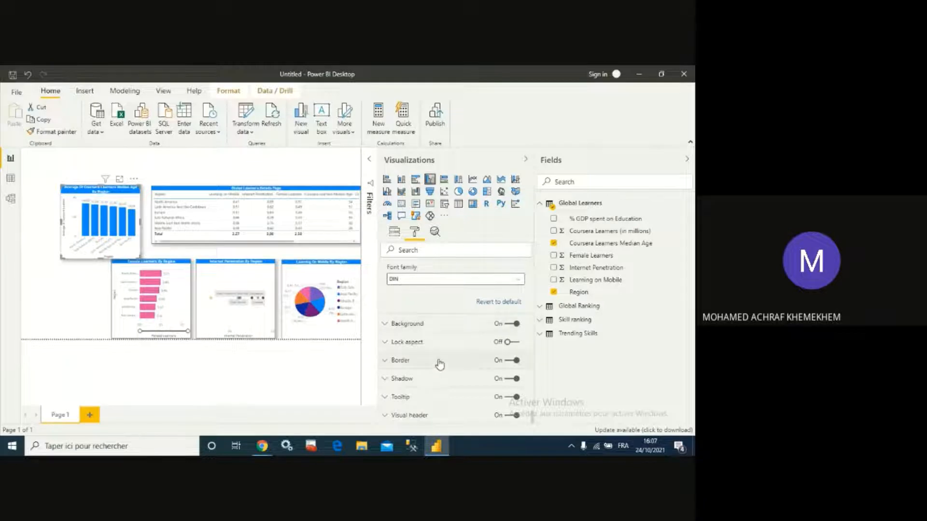
- Open the column chart in focus mode and review its formatting options
scroll(450, 346, "up", 5)
scroll(450, 346, "up", 5)
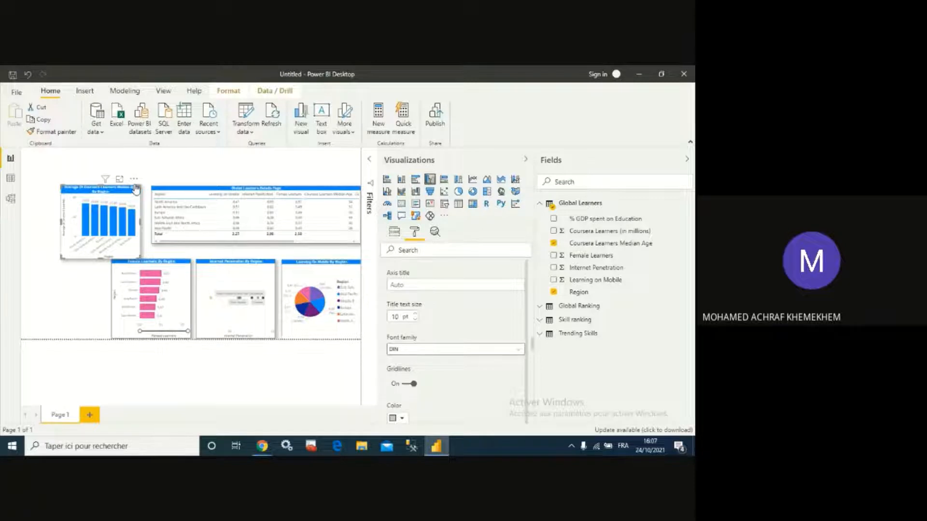
left_click(120, 180)
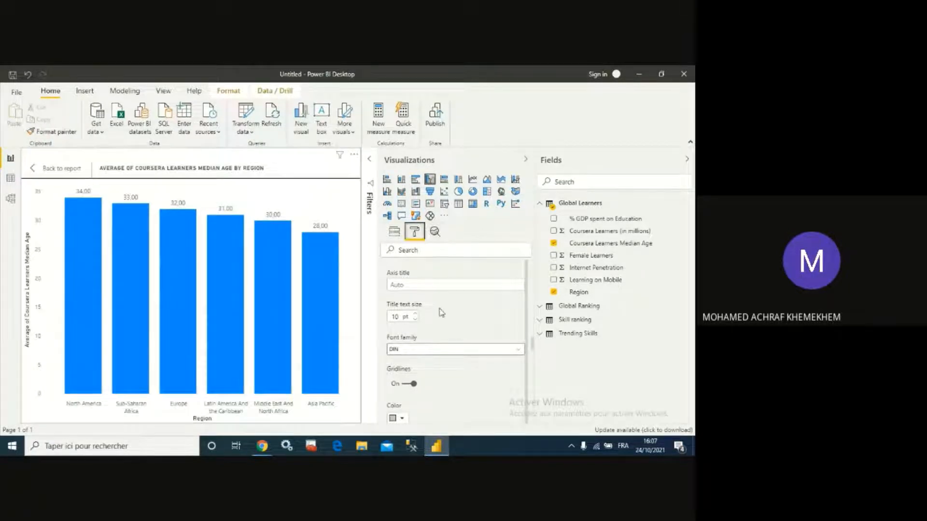
scroll(439, 311, "down", 5)
scroll(446, 365, "down", 10)
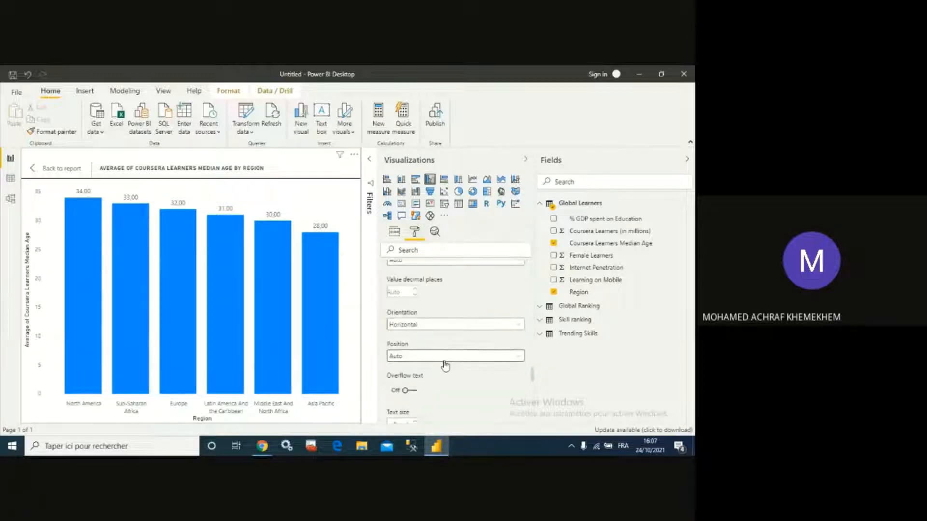
scroll(444, 366, "down", 3)
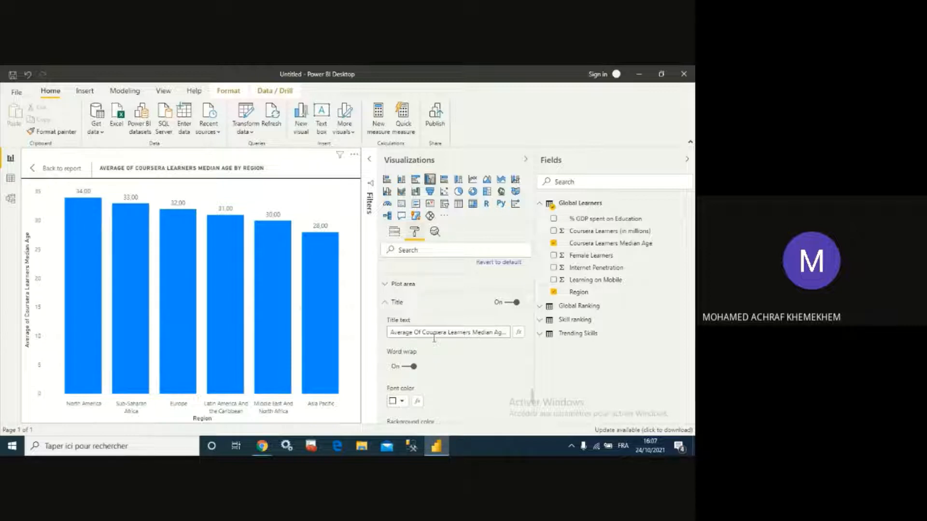
scroll(431, 348, "down", 2)
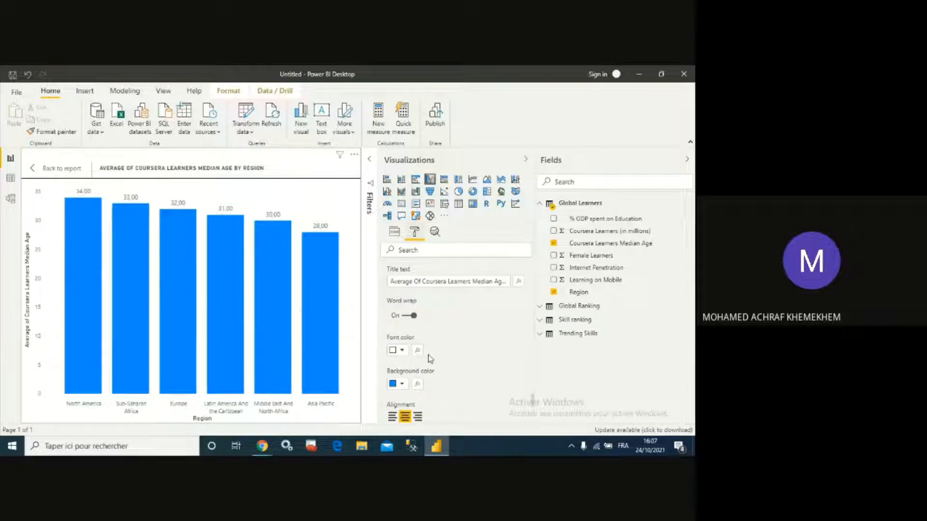
scroll(429, 357, "down", 4)
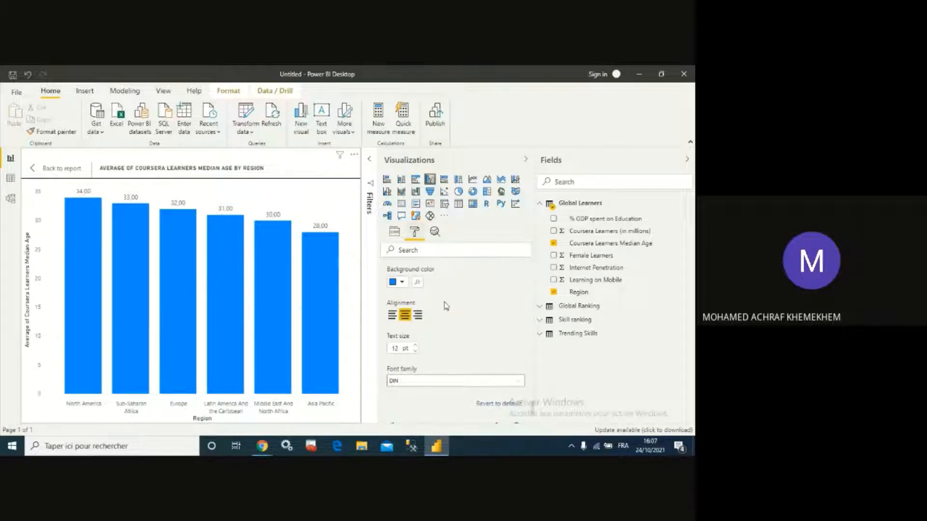
scroll(446, 305, "down", 4)
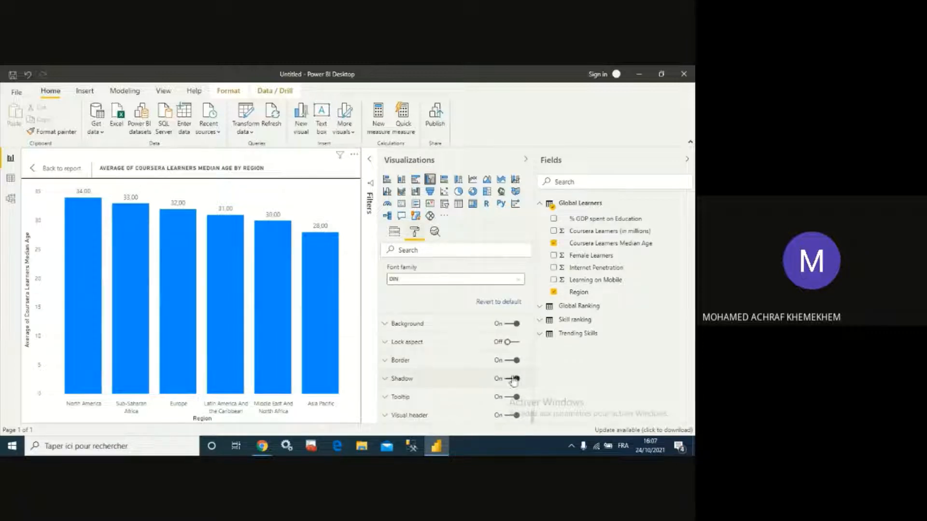
scroll(442, 389, "up", 10)
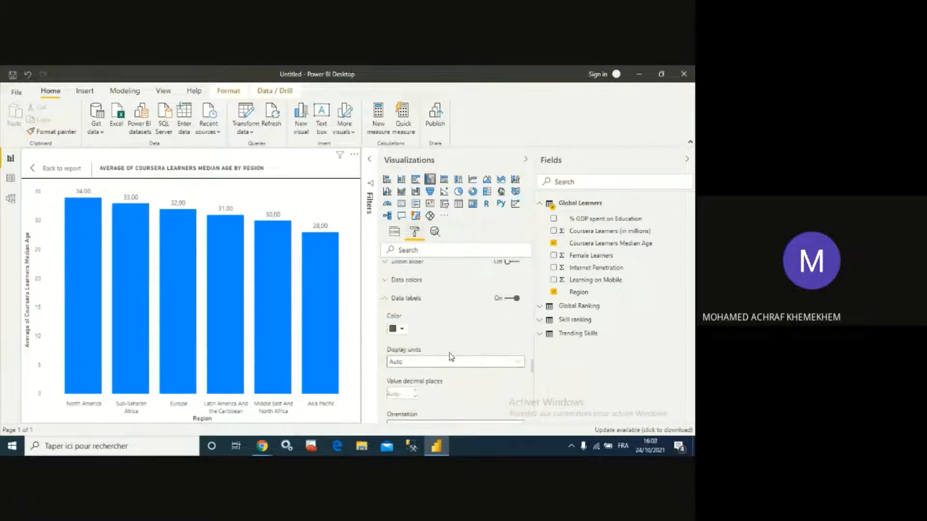
scroll(449, 357, "up", 4)
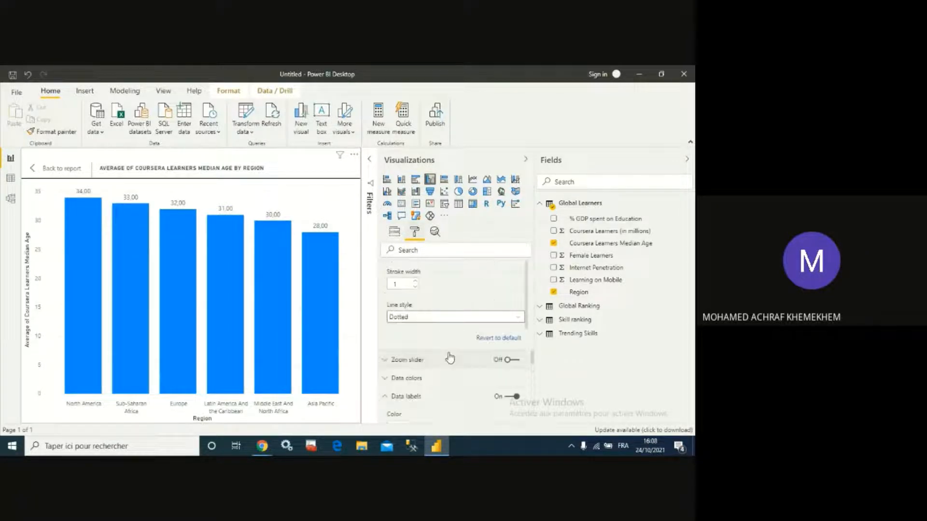
- Set the column chart's default data color to pink theme color #E044A7
left_click(386, 382)
scroll(415, 357, "down", 4)
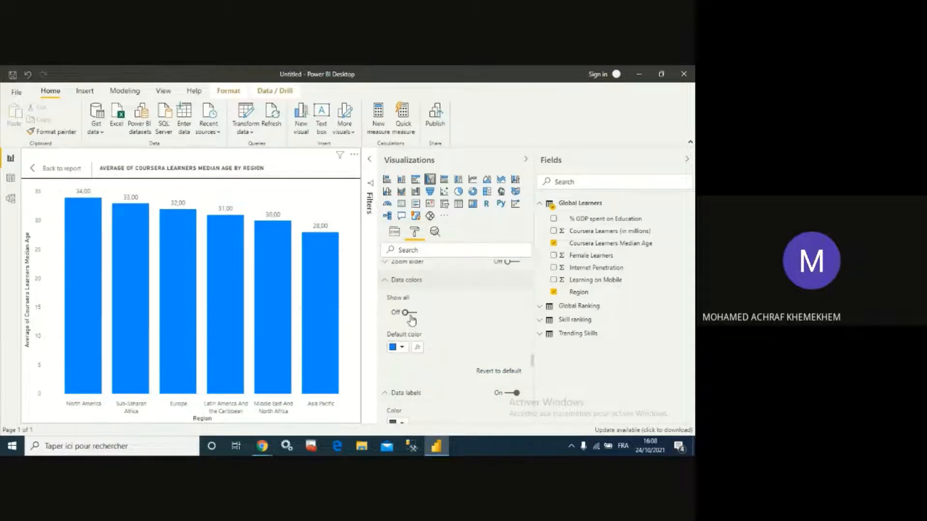
left_click(397, 347)
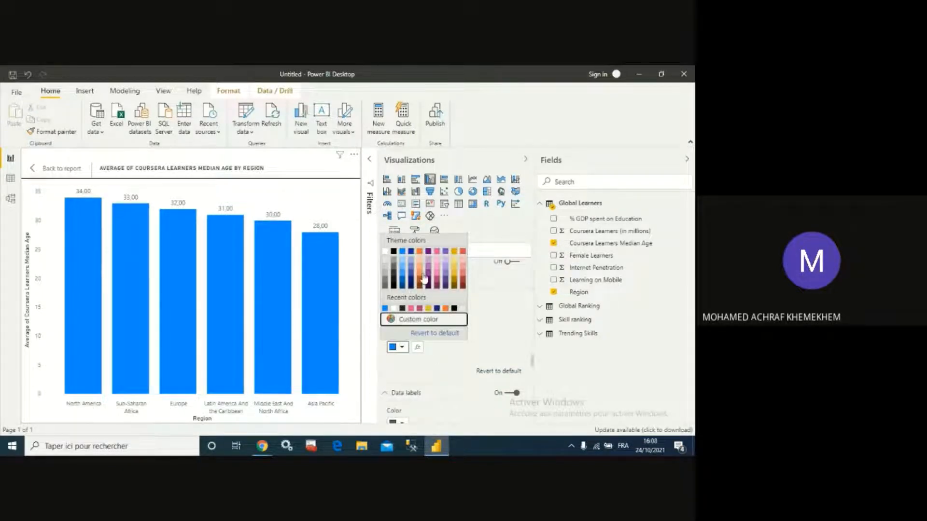
left_click(437, 256)
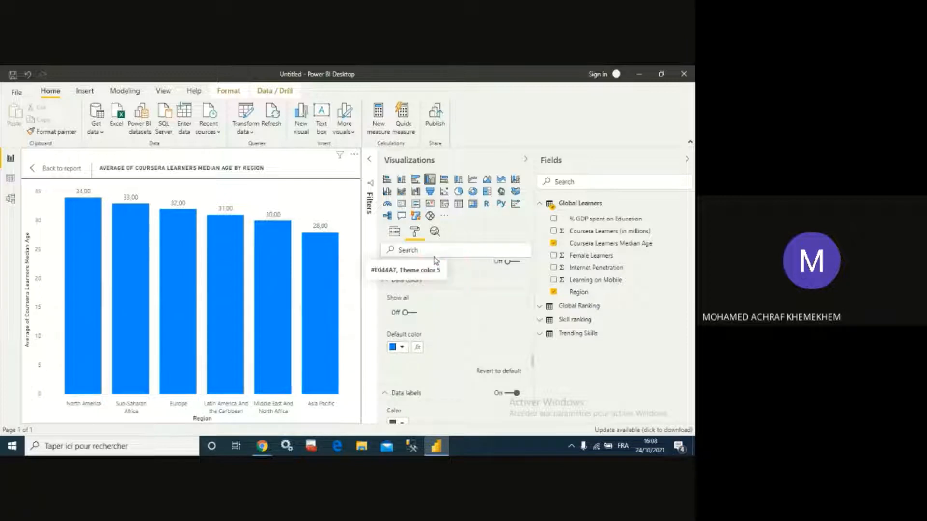
left_click(401, 348)
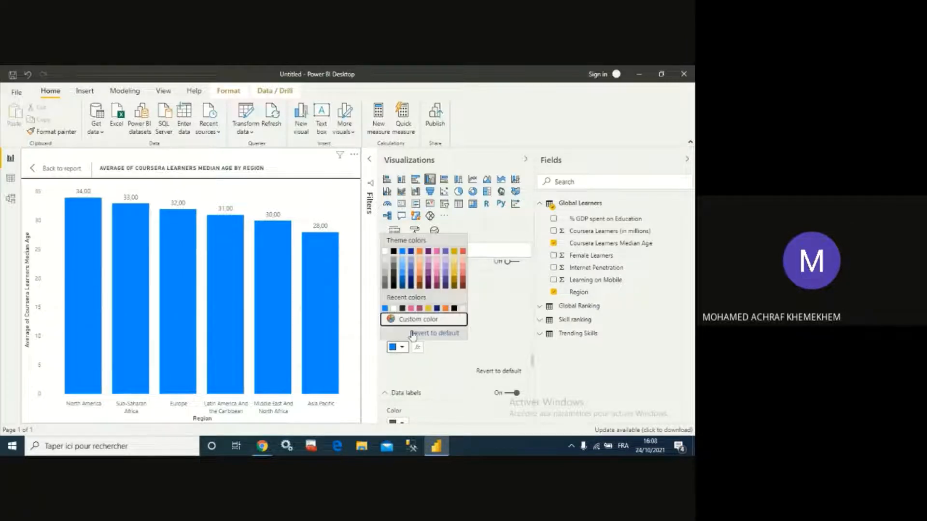
left_click(437, 256)
- Reword the chart title to Coursera Learners Median Age Average By Region and return to the report
scroll(456, 314, "down", 3)
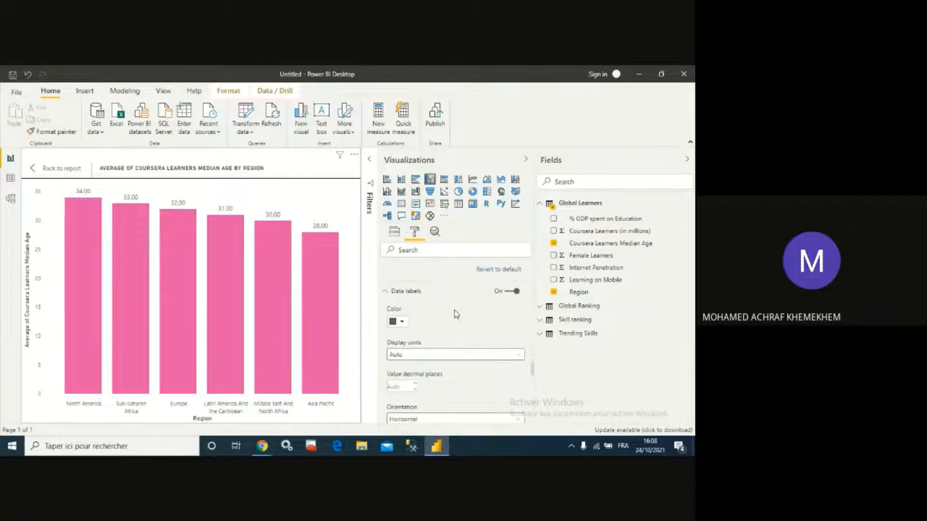
scroll(456, 314, "down", 6)
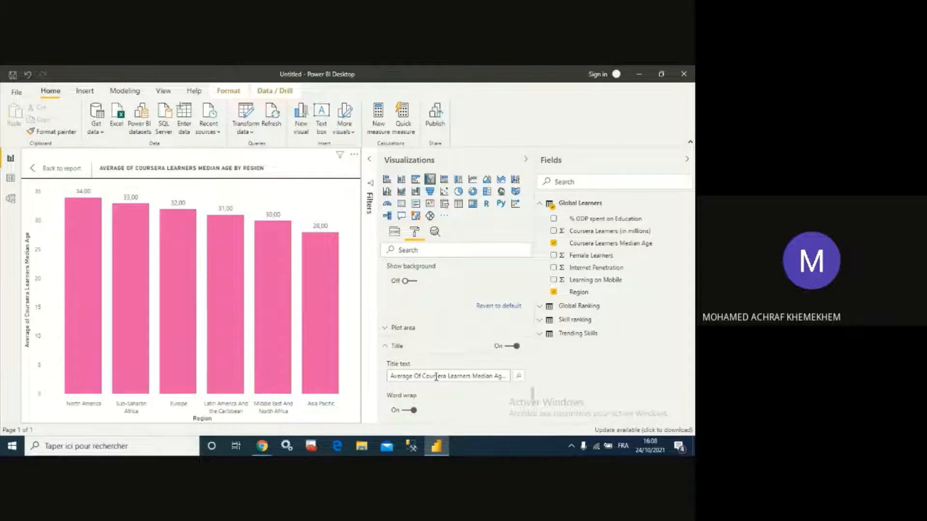
left_click(463, 377)
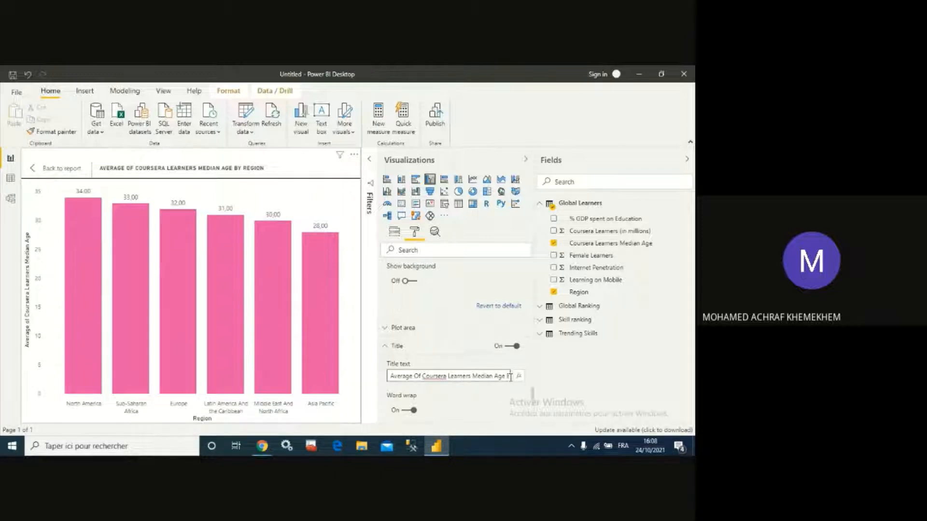
left_click(510, 376)
key("BackSpace")
key("BackSpace")
key("BackSpace")
key("BackSpace")
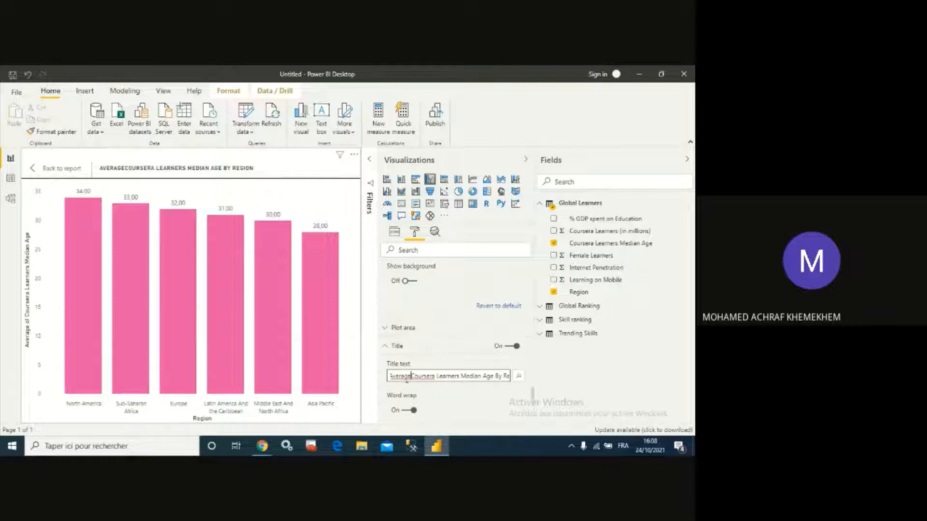
left_click_drag(411, 375, 386, 377)
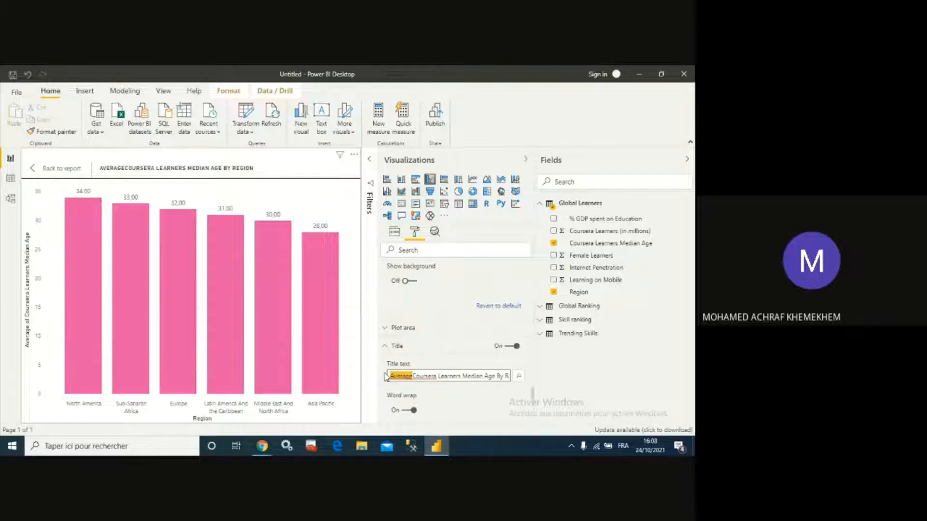
key("BackSpace")
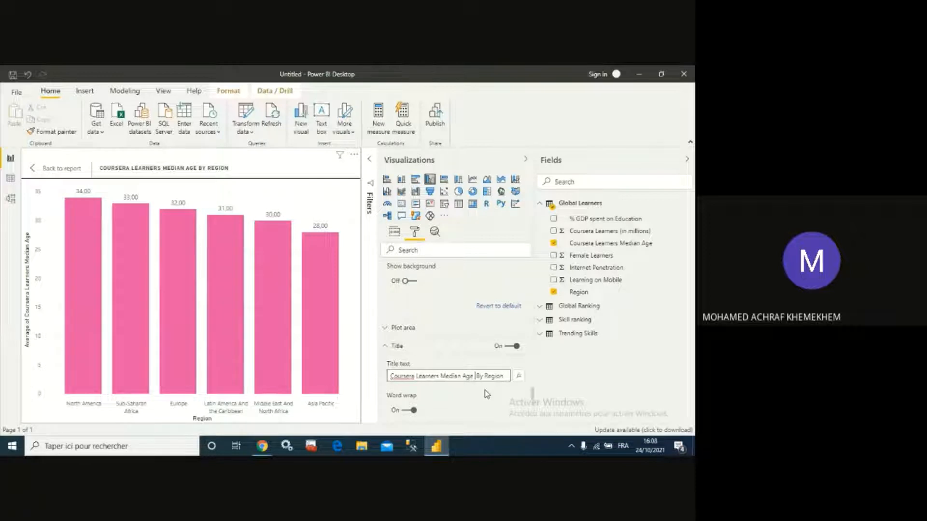
left_click(557, 371)
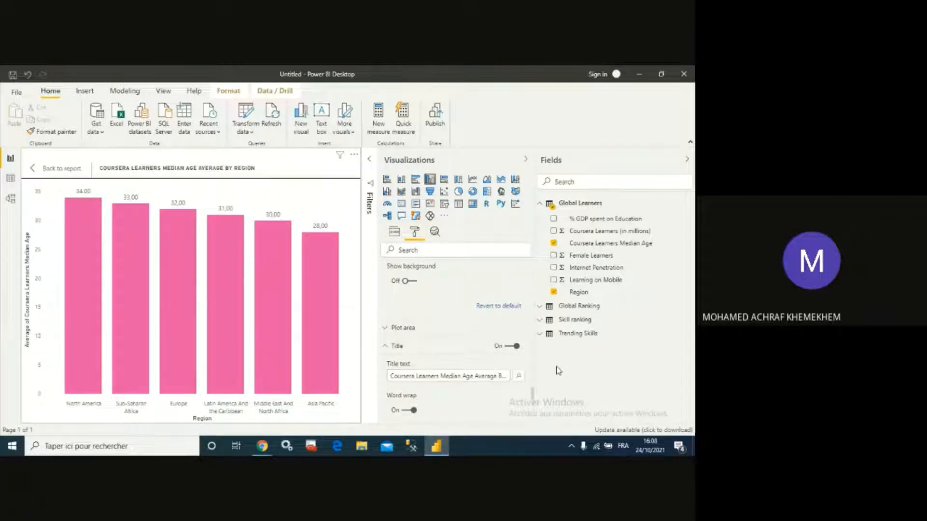
left_click(33, 169)
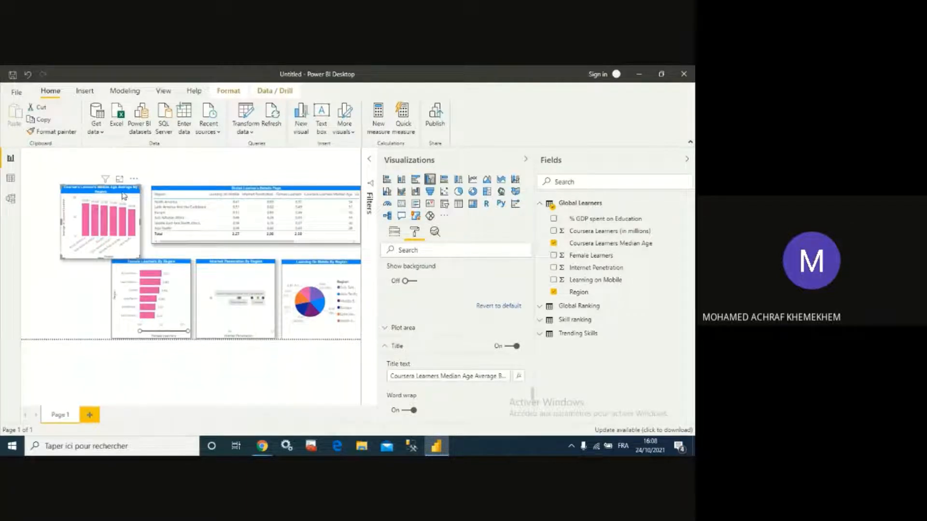
- Shorten the chart title to Learners Median Age Average By Region
left_click(460, 377)
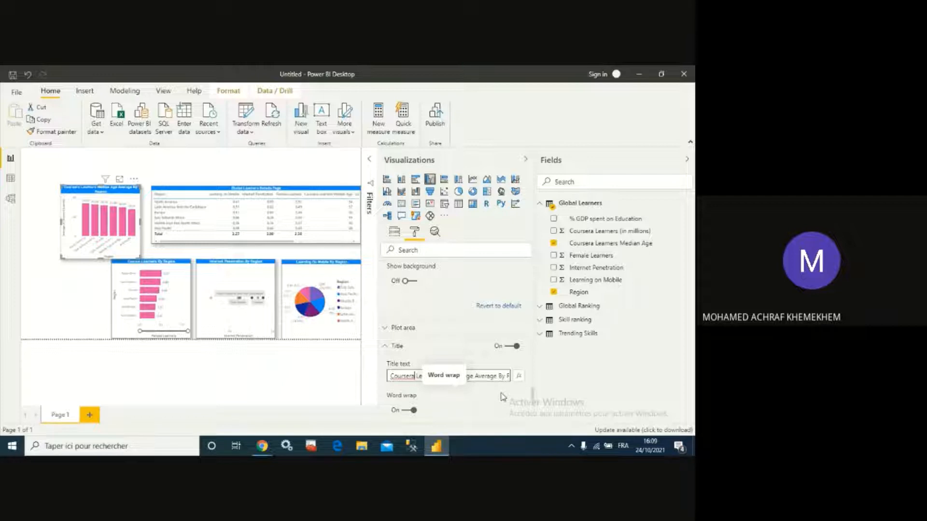
key("BackSpace")
key("BackSpace")
key("BackSpace")
key("BackSpace")
key("BackSpace")
key("BackSpace")
key("BackSpace")
key("BackSpace")
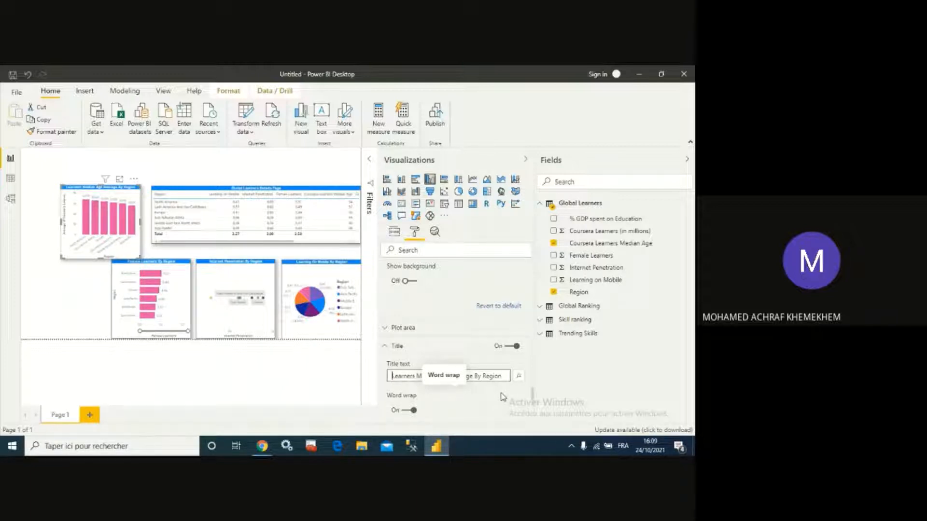
key("BackSpace")
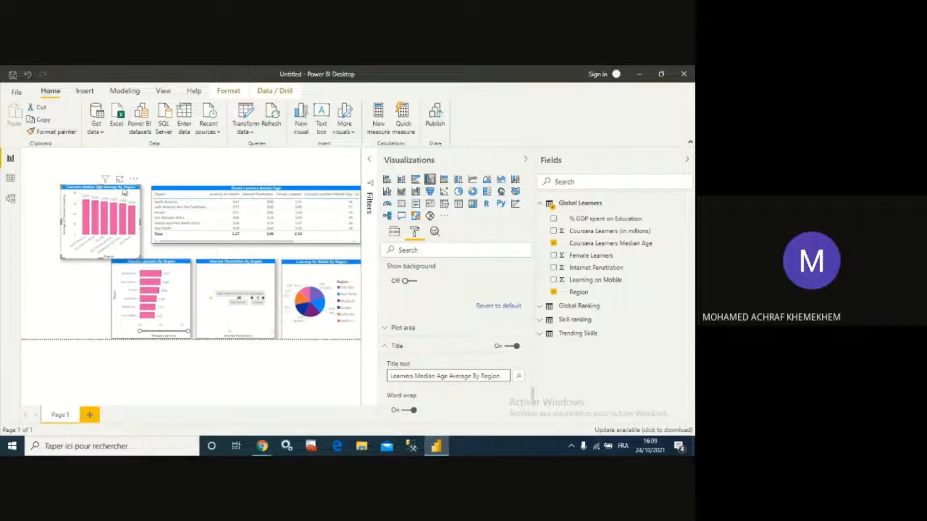
- Move the column chart down into the bottom row of charts at the page's lower-left corner
left_click_drag(122, 189, 67, 268)
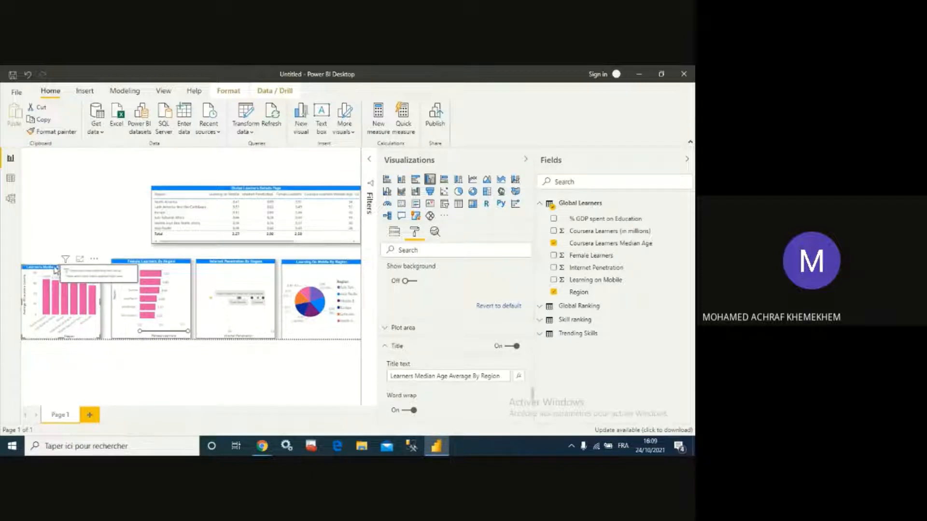
left_click_drag(61, 263, 62, 261)
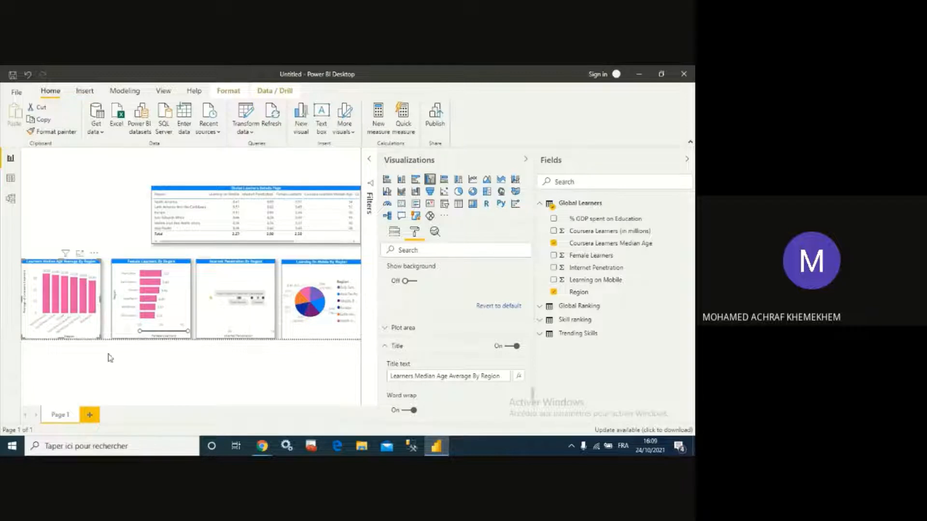
left_click(109, 357)
left_click(45, 267)
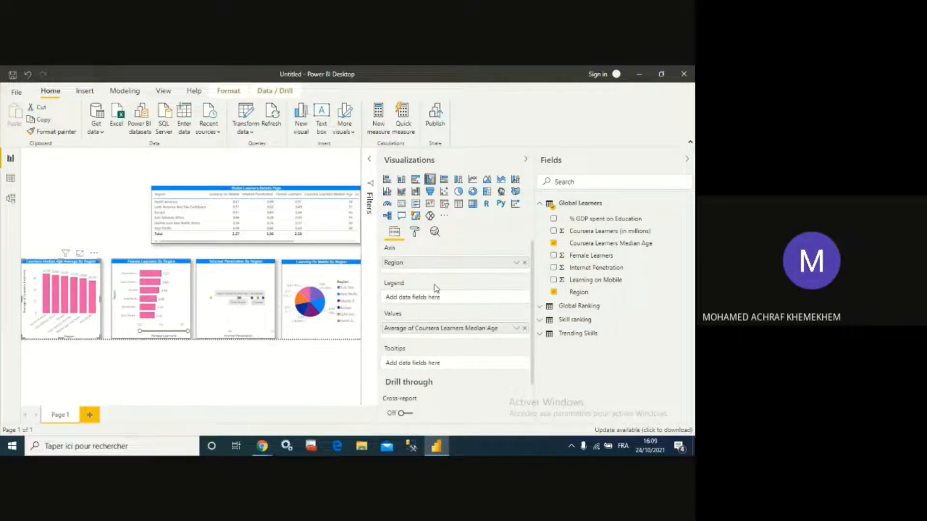
left_click(414, 232)
scroll(463, 352, "down", 3)
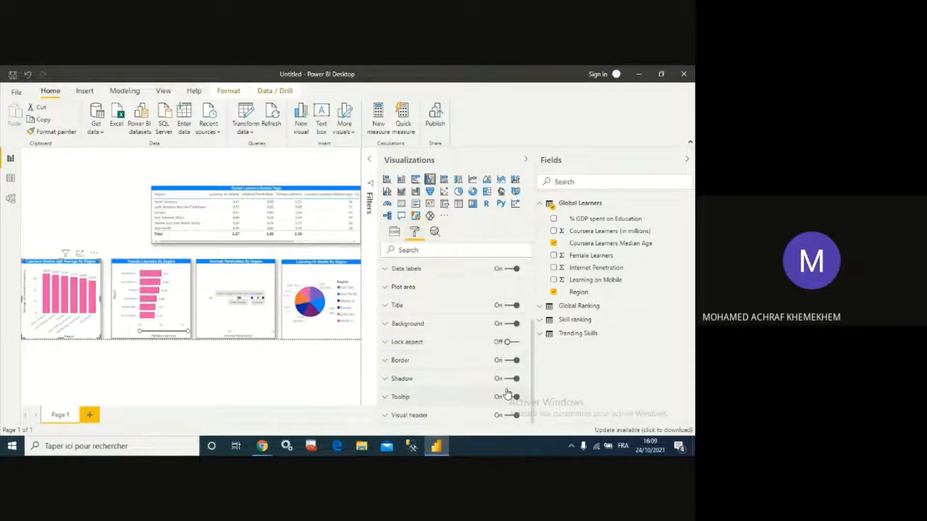
left_click(105, 222)
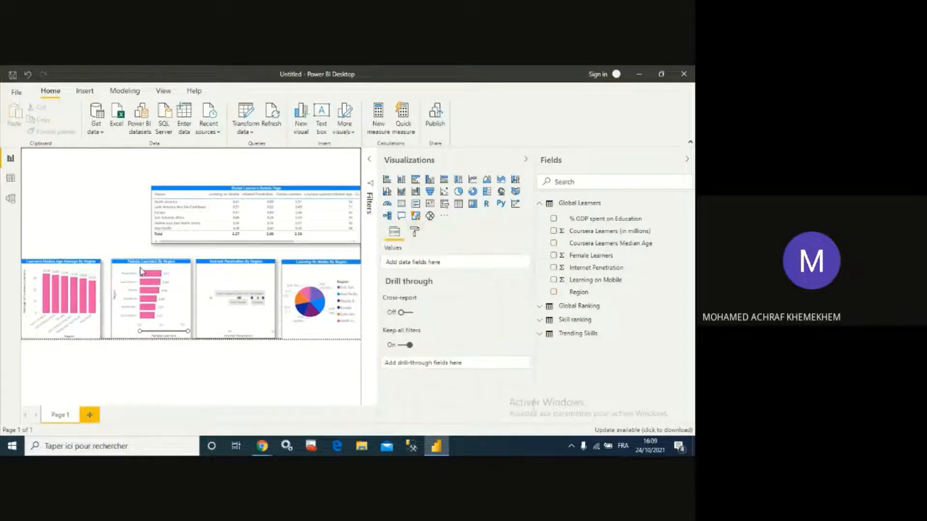
- Reposition the female learners and internet penetration charts in the bottom row next to the column chart
left_click_drag(142, 262, 137, 263)
left_click_drag(211, 262, 245, 264)
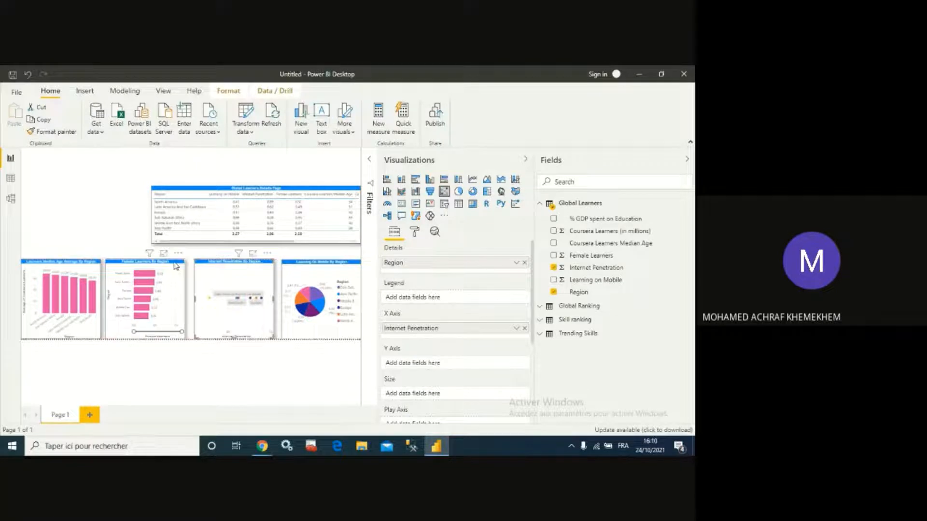
left_click_drag(156, 265, 151, 265)
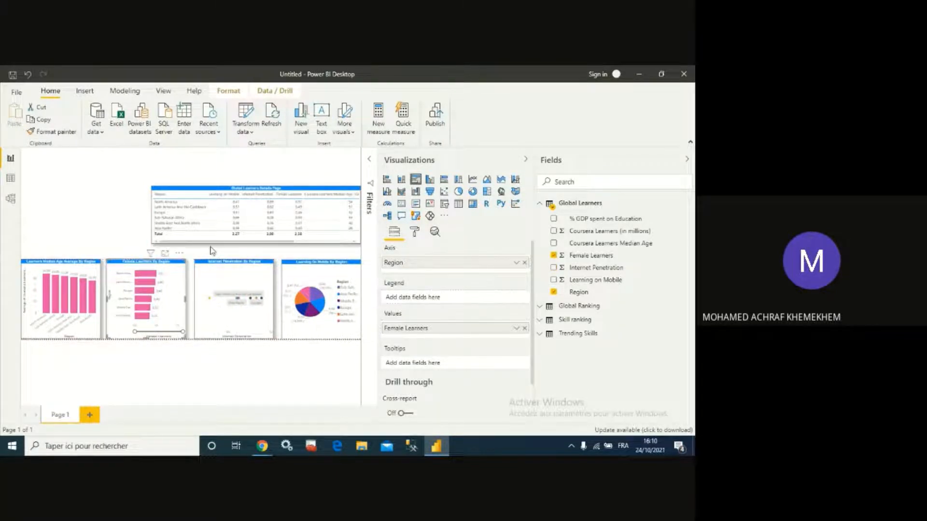
left_click(235, 249)
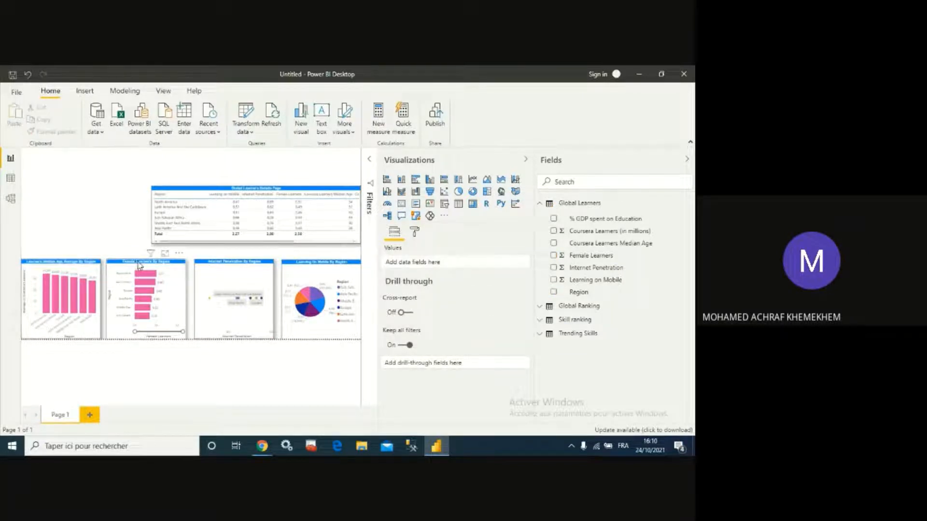
left_click_drag(134, 264, 137, 265)
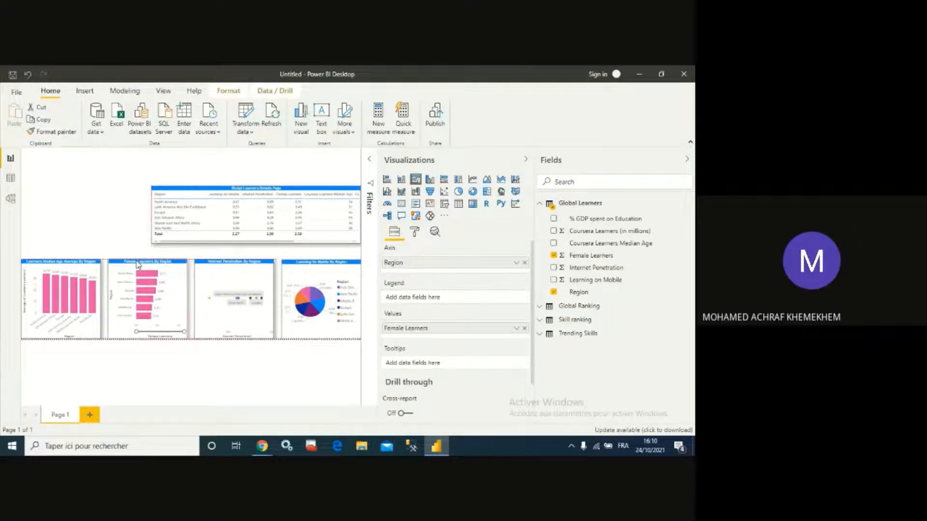
left_click(123, 225)
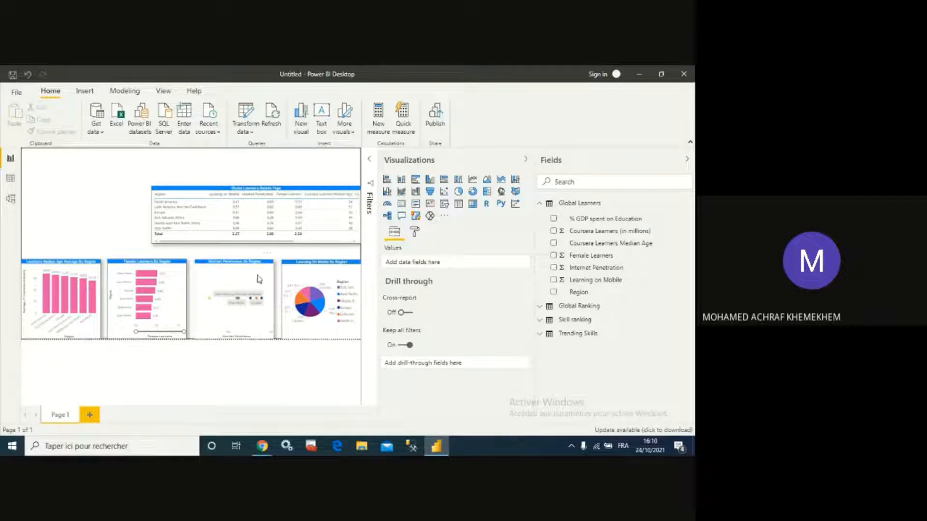
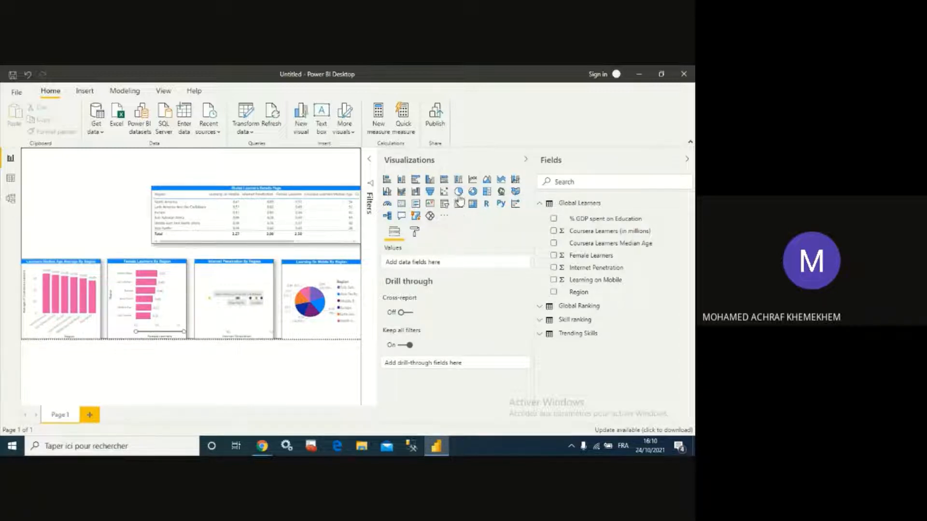
- Add a pie chart showing Coursera Learners (in millions) by Region
left_click(458, 193)
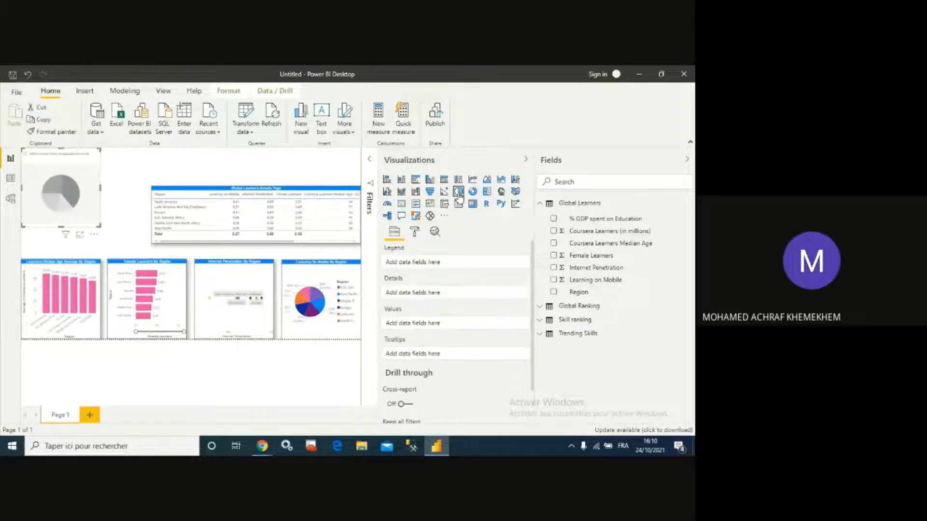
left_click(554, 292)
left_click(553, 230)
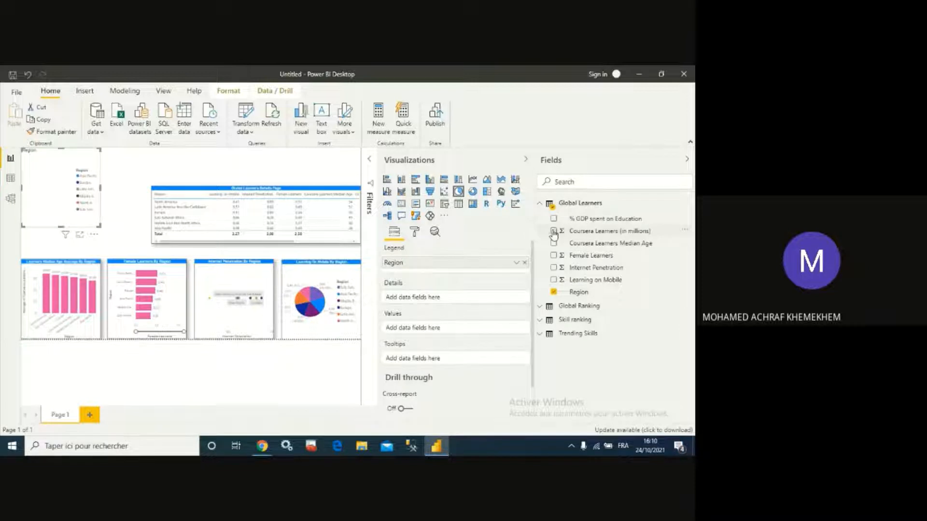
left_click(417, 236)
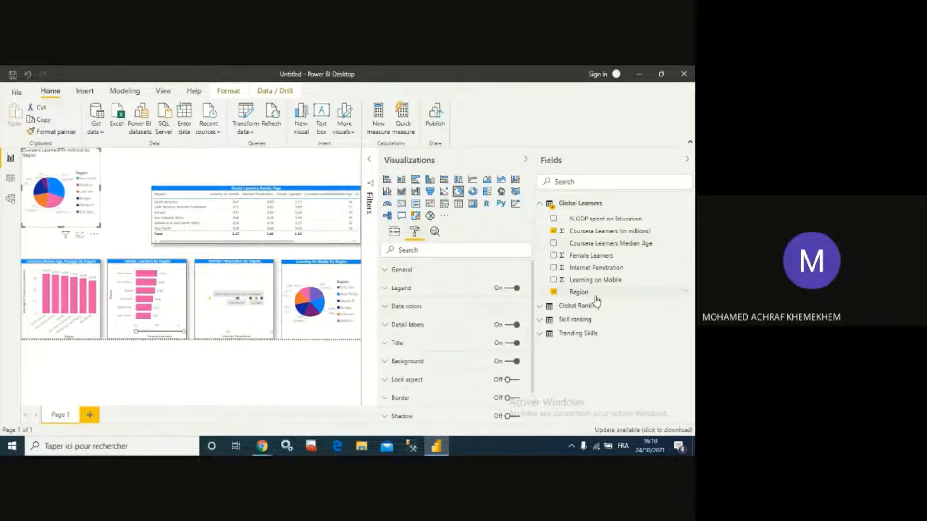
left_click(390, 233)
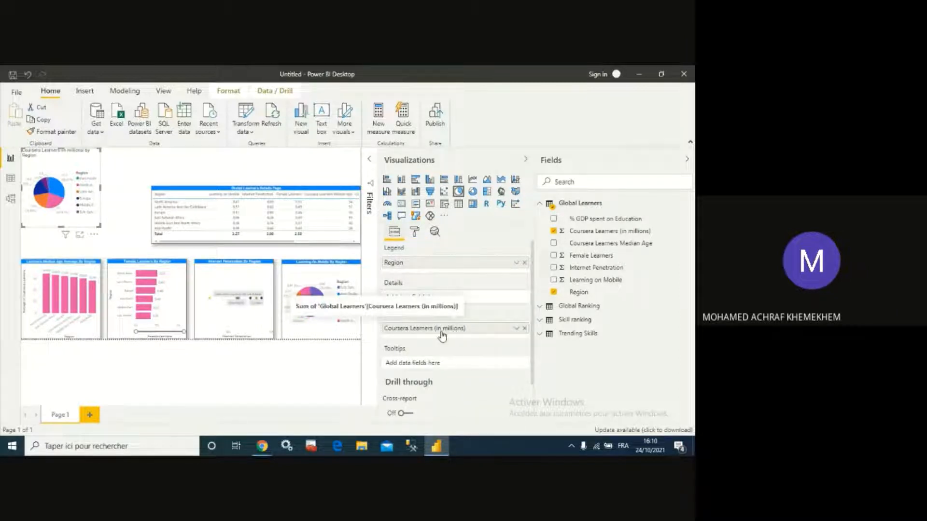
- Format the pie chart title with 12 pt text, centered alignment, white font and a blue background
left_click(414, 233)
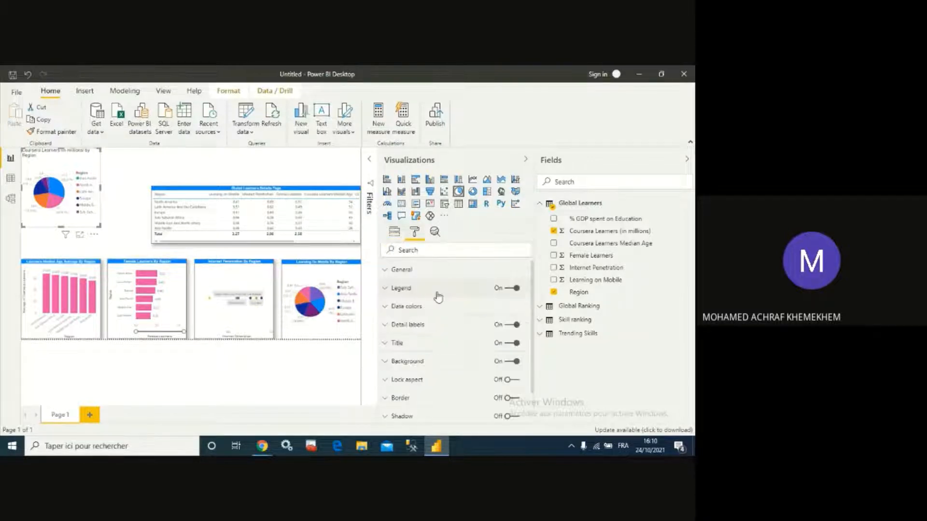
left_click(389, 344)
scroll(408, 356, "down", 5)
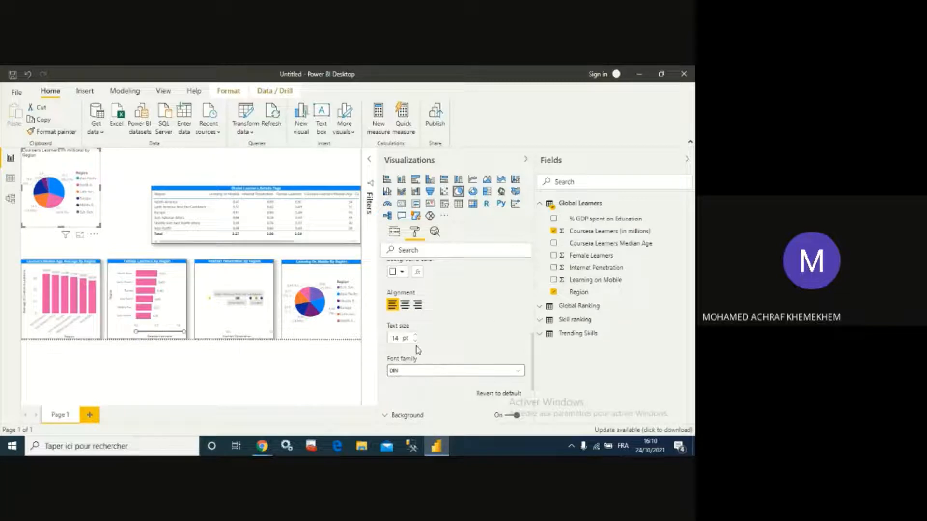
left_click(414, 341)
left_click(414, 341)
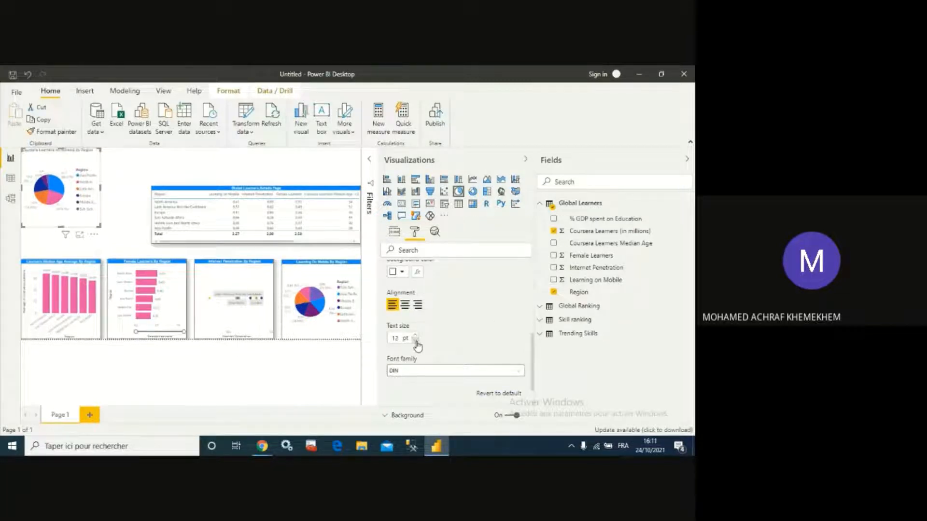
scroll(418, 344, "up", 2)
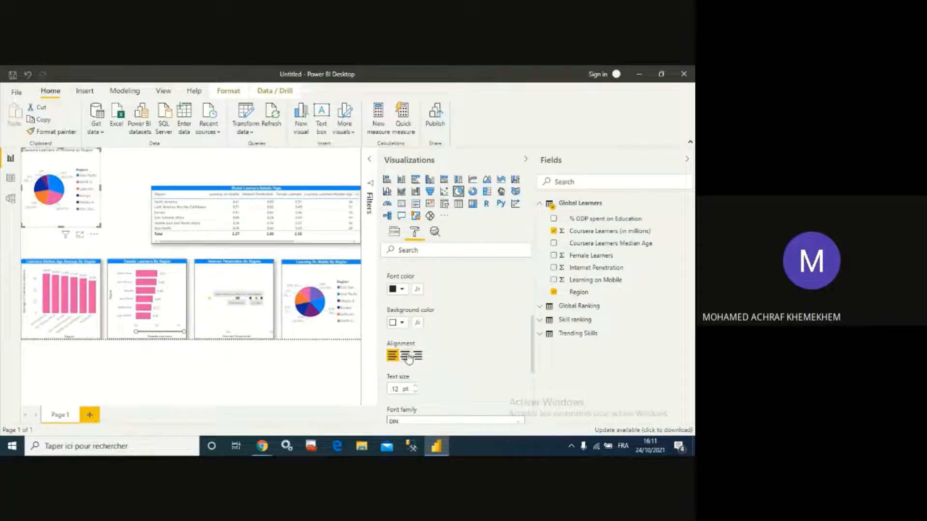
left_click(404, 356)
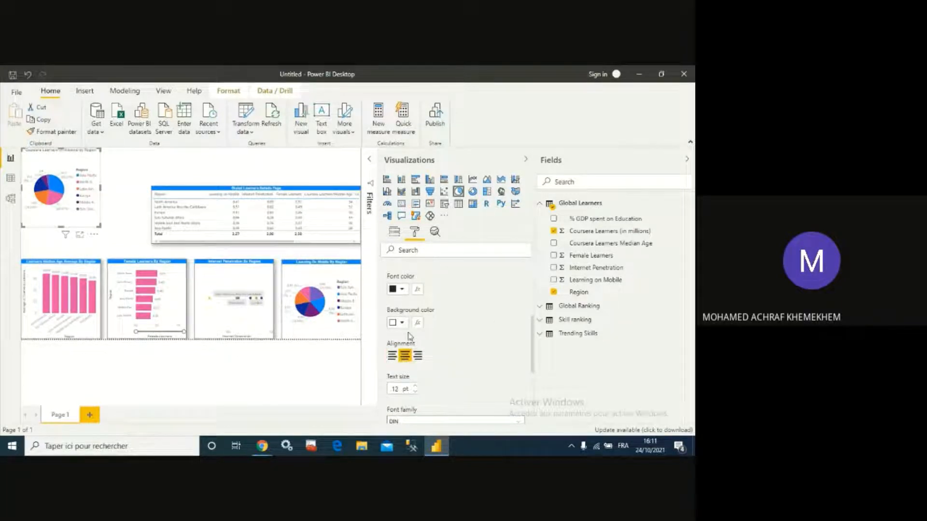
left_click(401, 289)
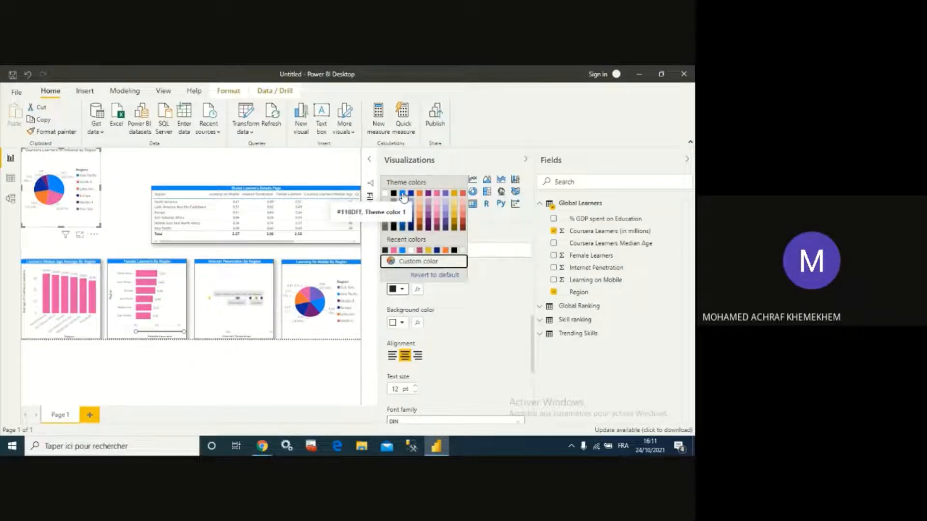
left_click(386, 196)
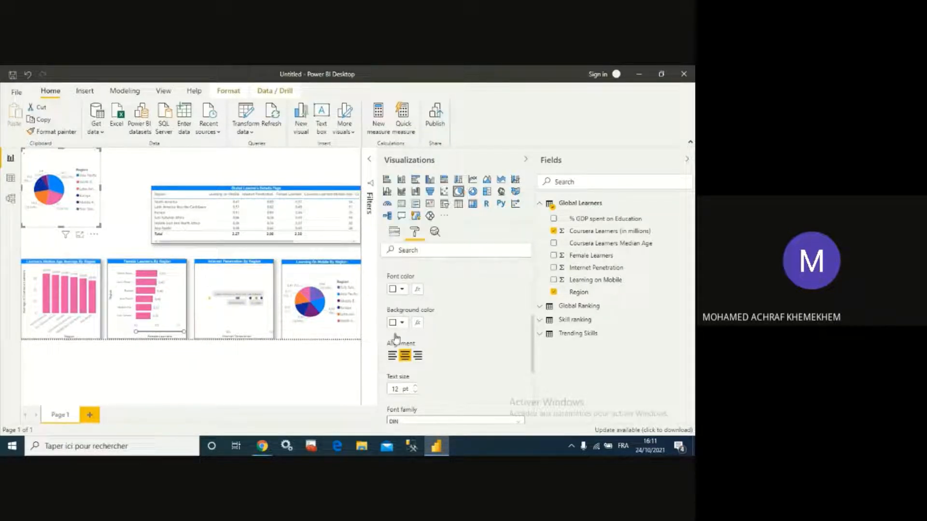
left_click(395, 323)
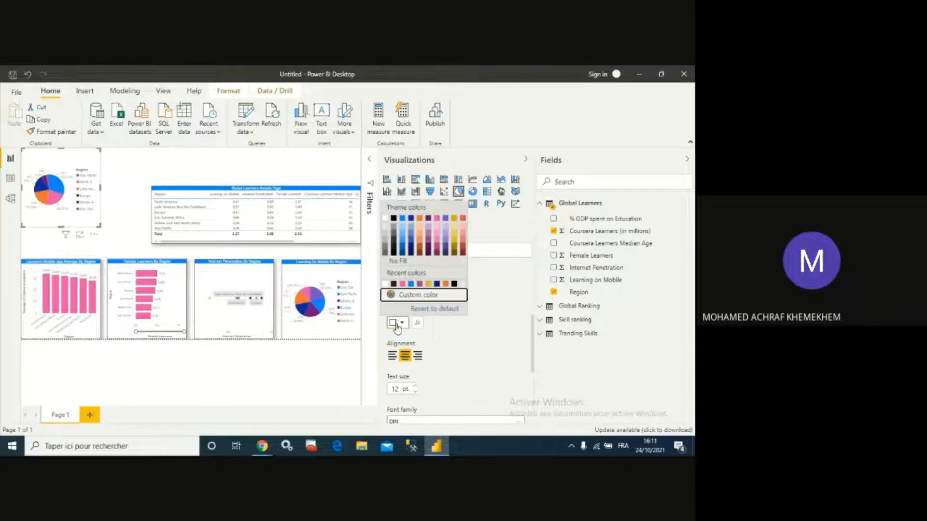
left_click(403, 219)
scroll(473, 307, "up", 3)
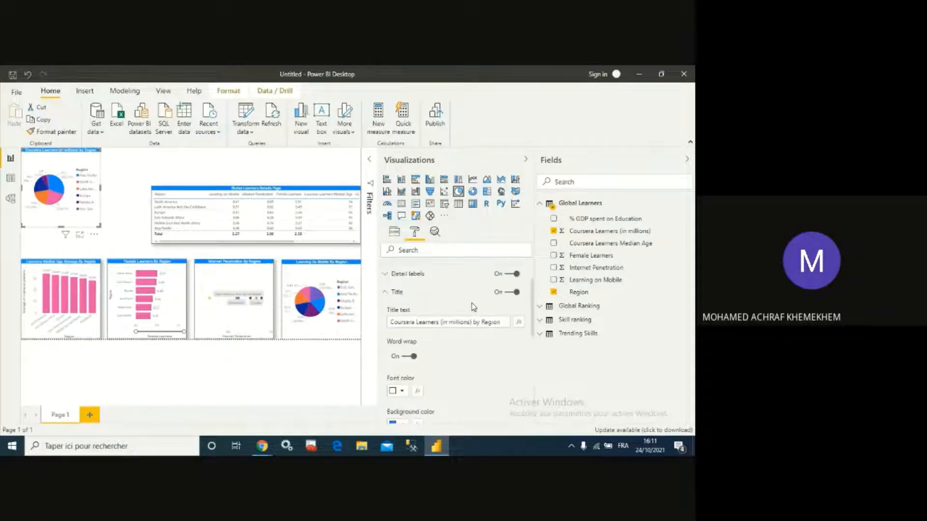
- Edit the pie chart title to Learners (In Millions) By Region
left_click(416, 323)
key("BackSpace")
key("BackSpace")
key("BackSpace")
key("BackSpace")
key("BackSpace")
key("BackSpace")
key("BackSpace")
key("BackSpace")
key("BackSpace")
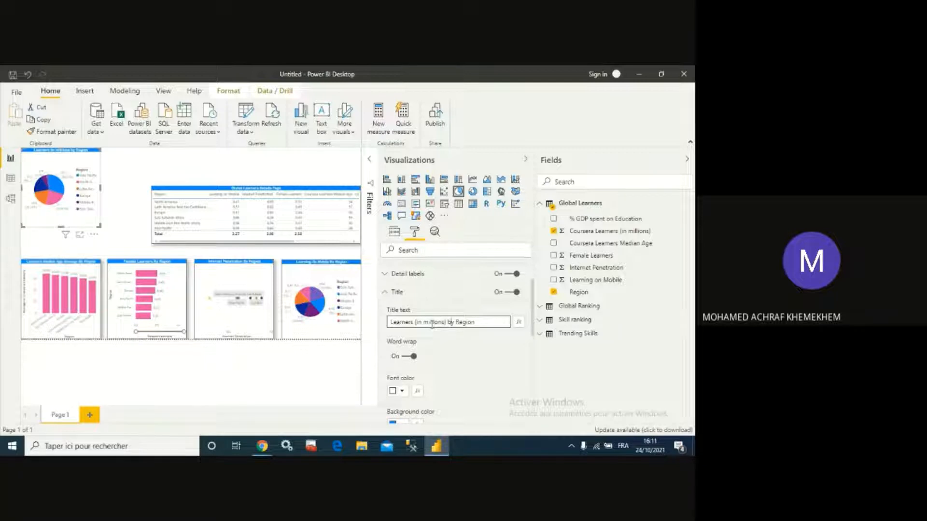
key("BackSpace")
type("B")
key("BackSpace")
type("M")
key("BackSpace")
type("I")
scroll(459, 346, "down", 10)
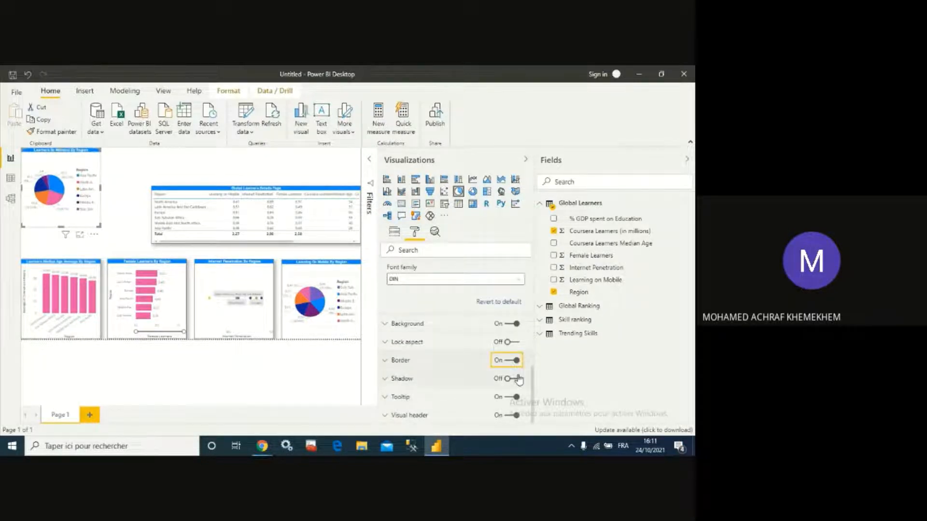
scroll(482, 373, "up", 3)
scroll(483, 372, "up", 5)
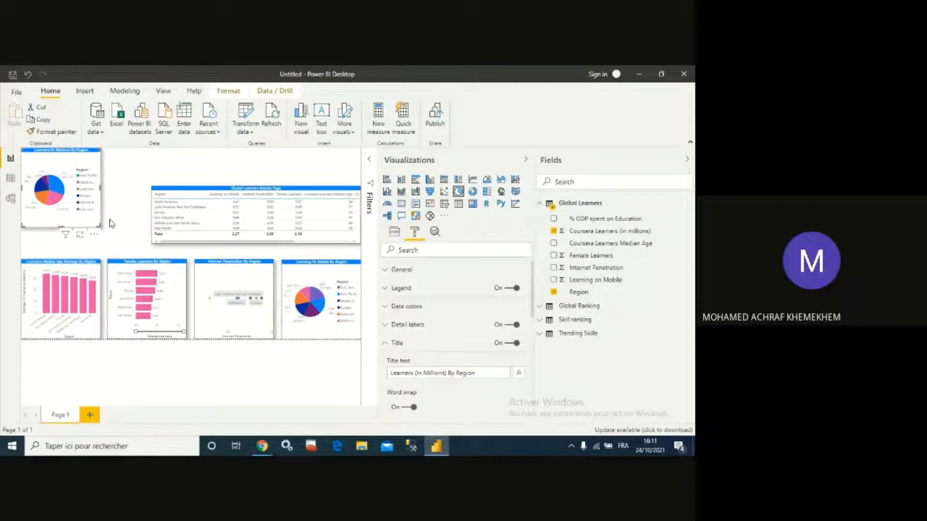
- Rearrange the pie chart and the details table so they sit side by side in the top row
left_click(121, 210)
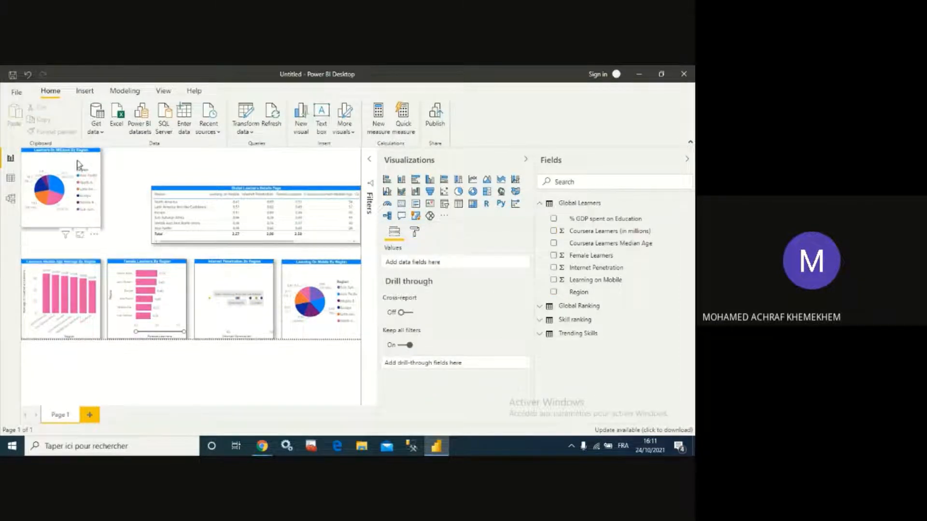
left_click_drag(79, 165, 129, 184)
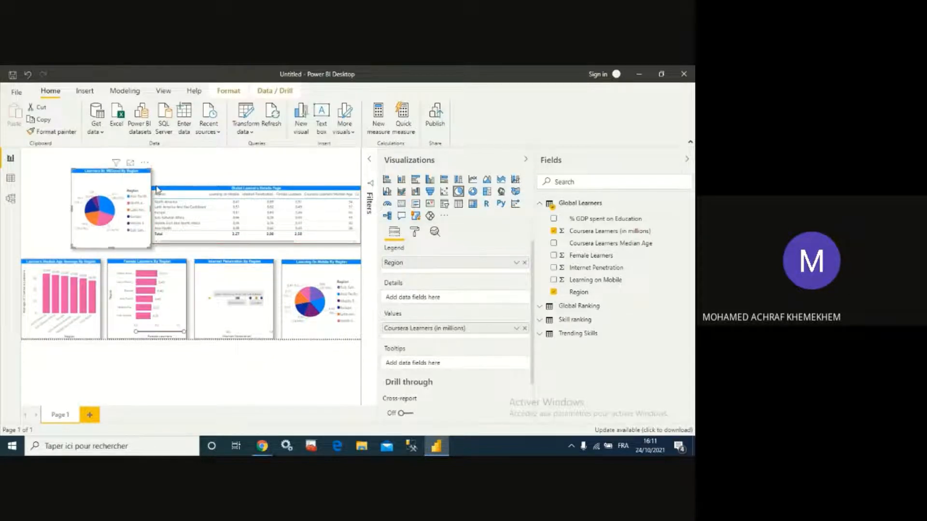
left_click(157, 191)
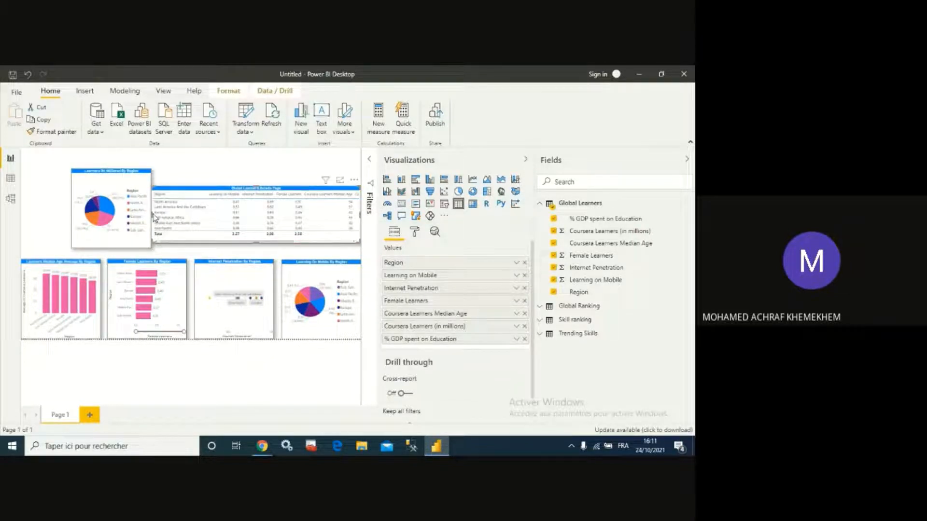
left_click_drag(154, 218, 198, 212)
left_click(190, 249)
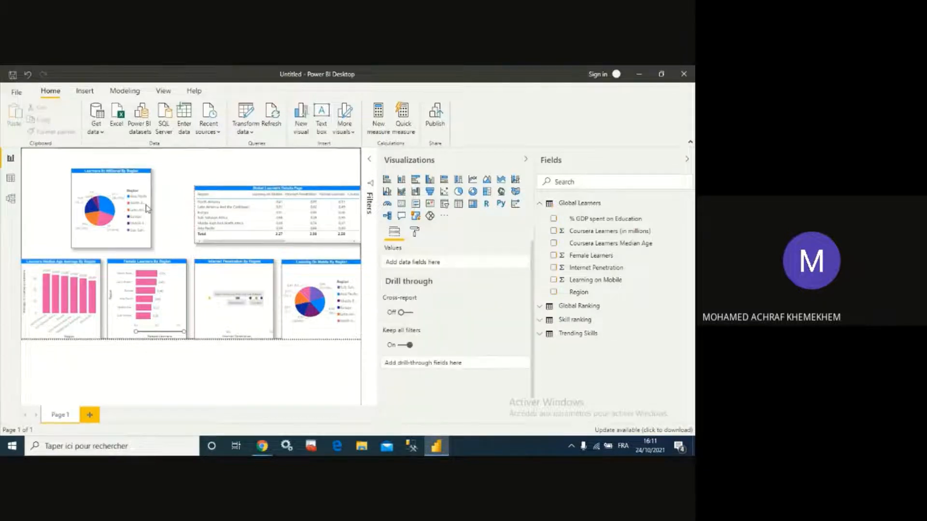
left_click_drag(126, 172, 157, 177)
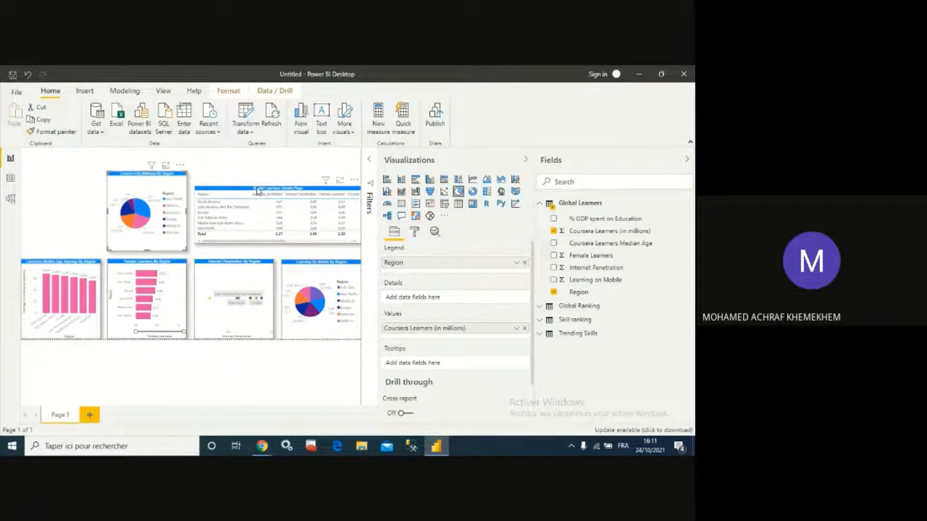
left_click_drag(257, 191, 273, 173)
left_click(84, 229)
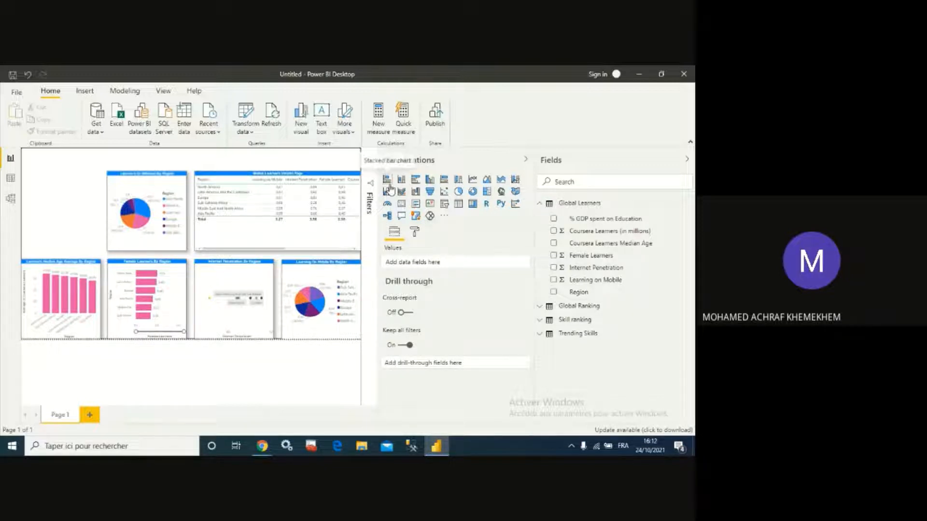
- Add a treemap grouped by Region with % GDP spent on Education as its values
left_click(488, 199)
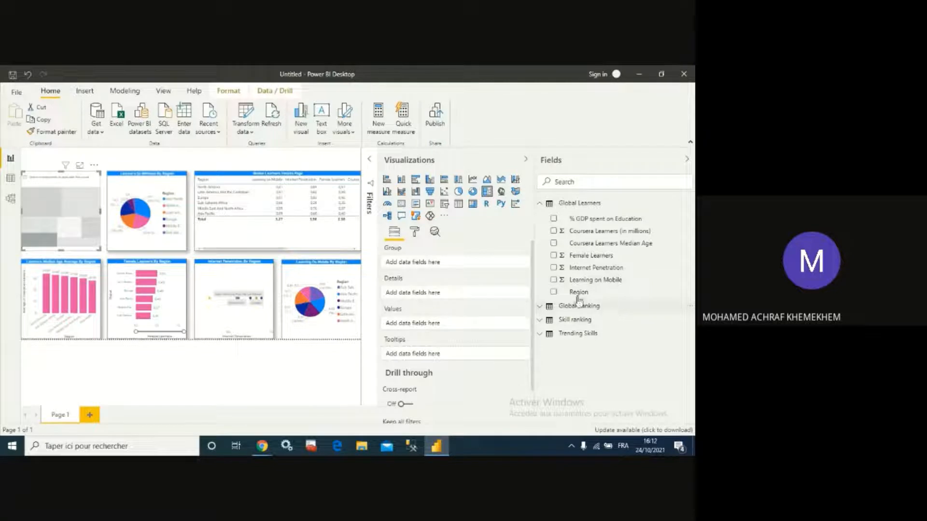
left_click(555, 293)
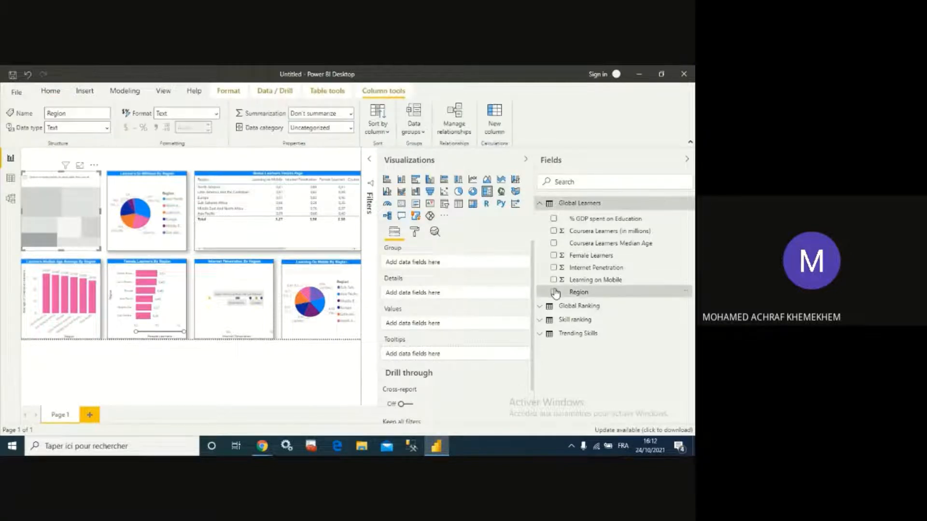
left_click(554, 293)
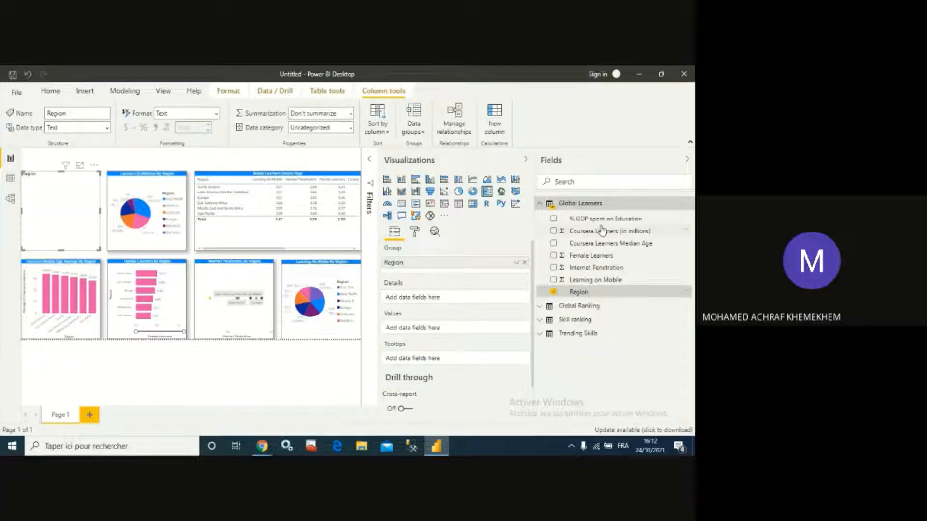
left_click(554, 220)
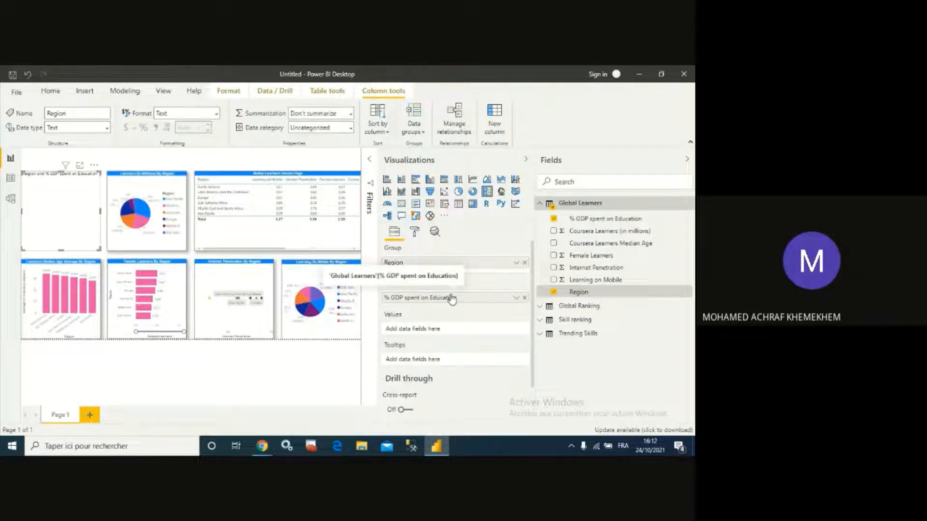
left_click_drag(440, 297, 443, 334)
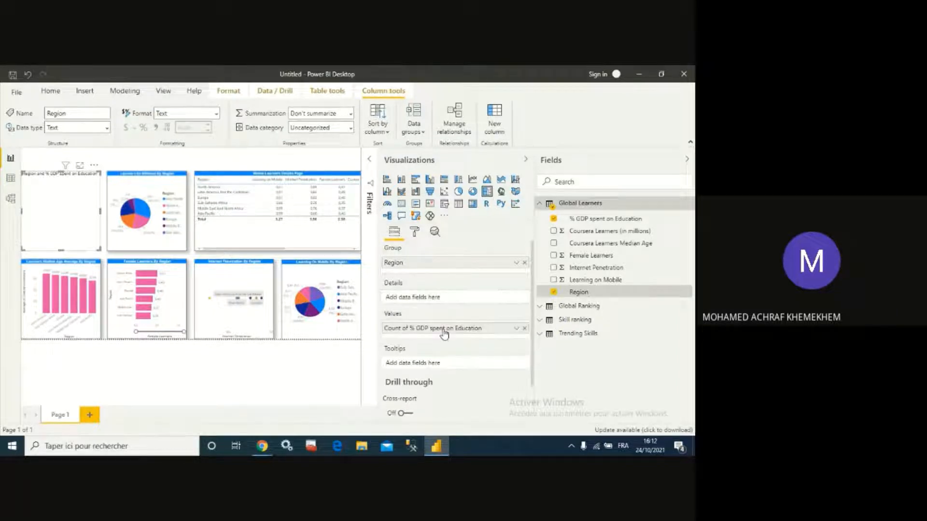
- Set the treemap's % GDP spent on Education aggregation to Average
left_click(516, 329)
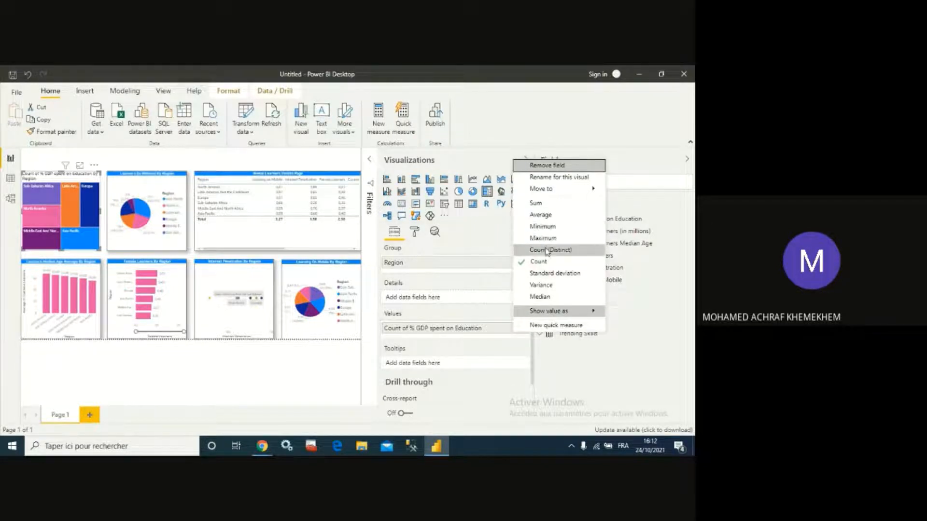
left_click(551, 205)
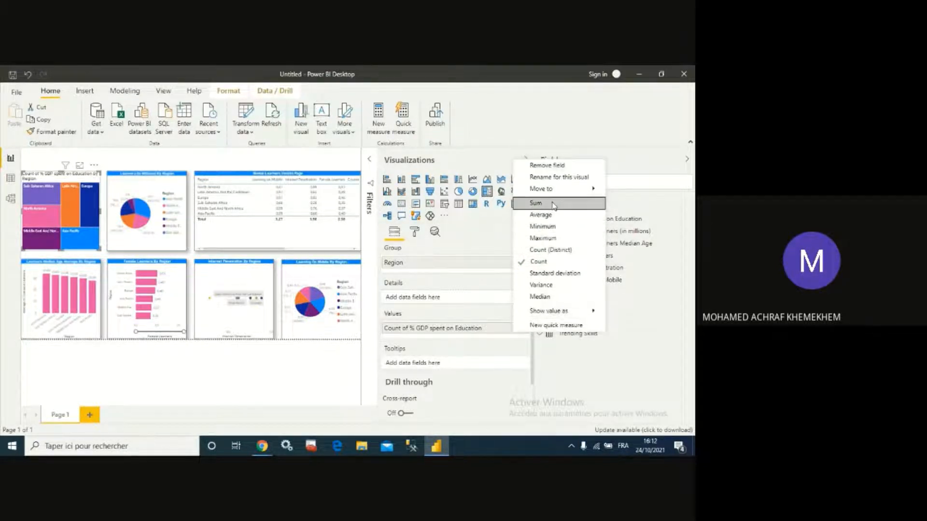
left_click(516, 328)
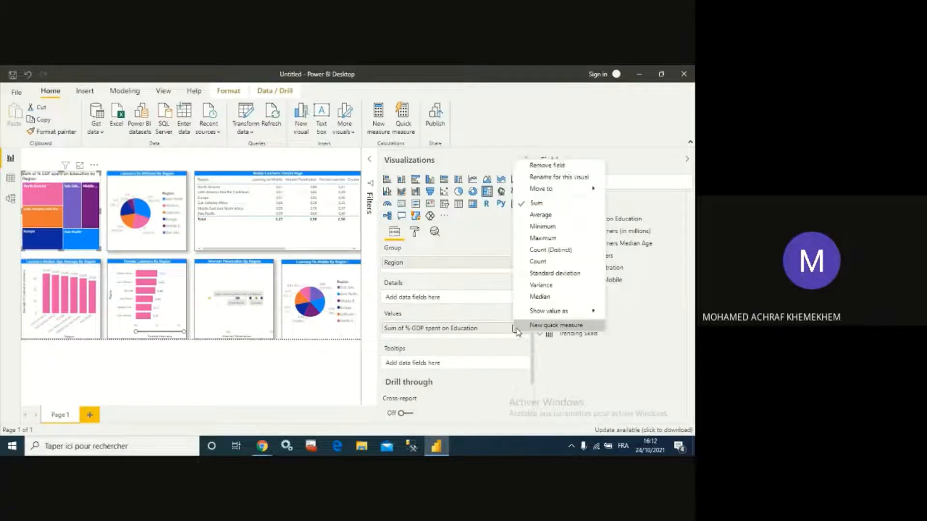
left_click(547, 217)
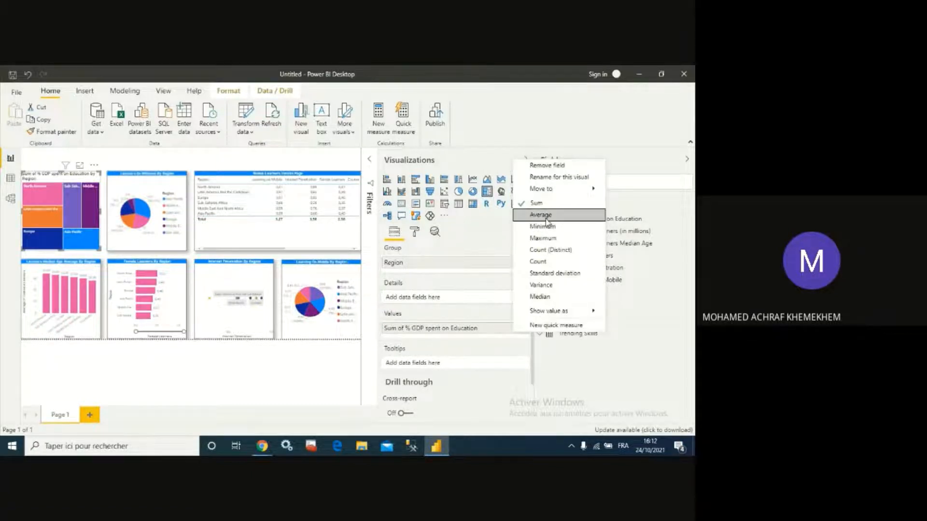
- Open the treemap in focus mode to inspect region values, then return to the report
left_click(78, 167)
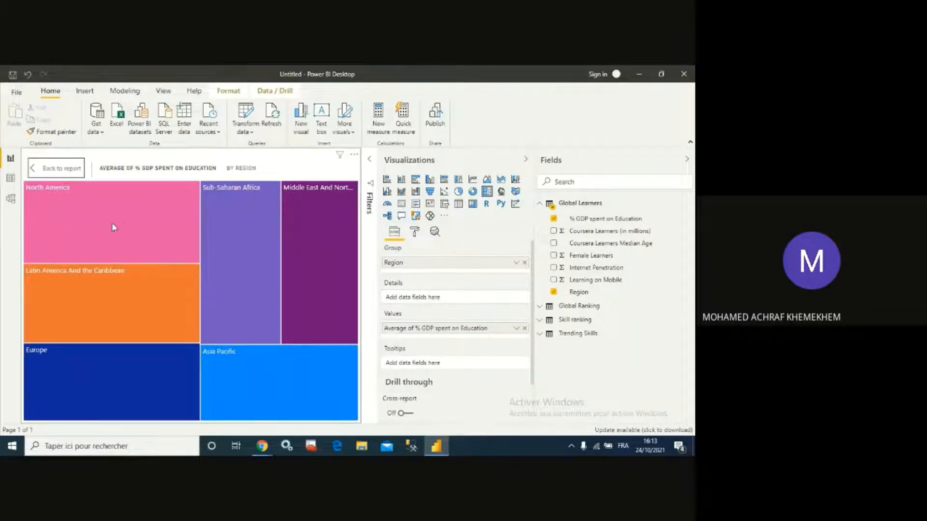
mouse_move(114, 227)
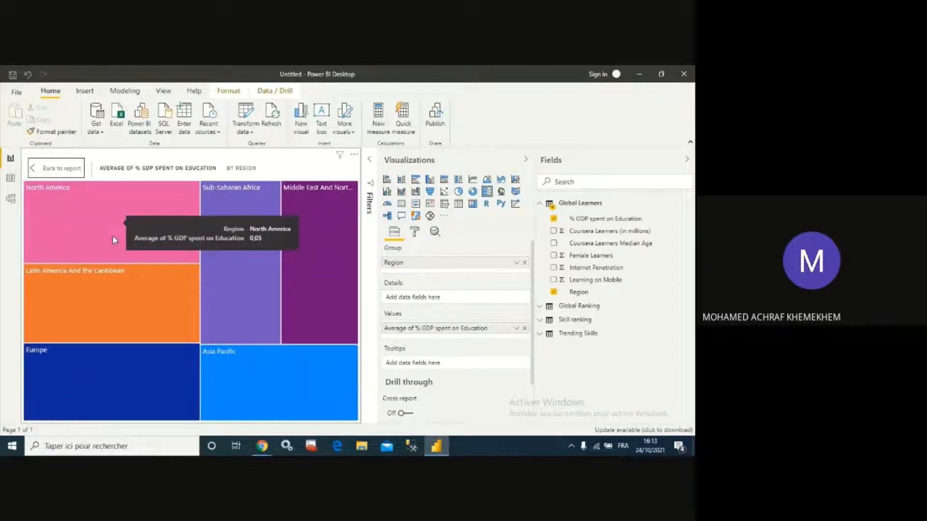
mouse_move(306, 294)
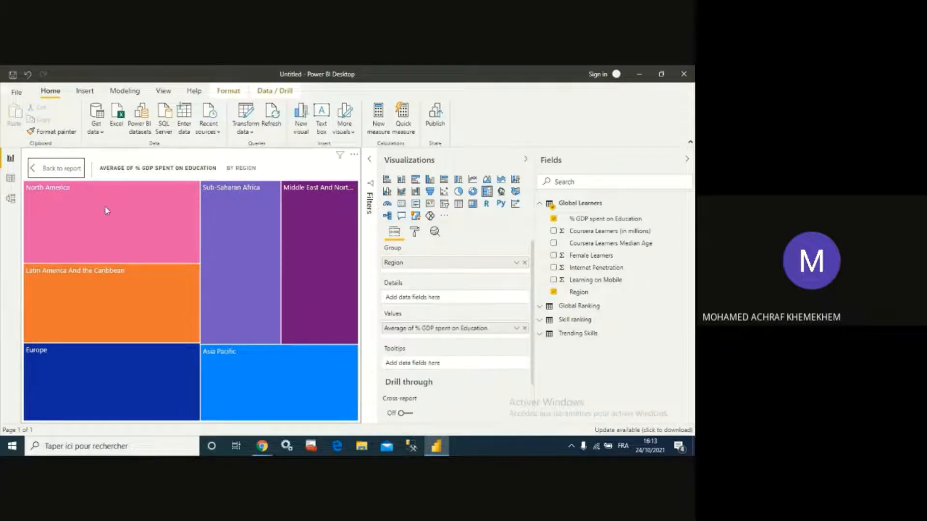
left_click(35, 172)
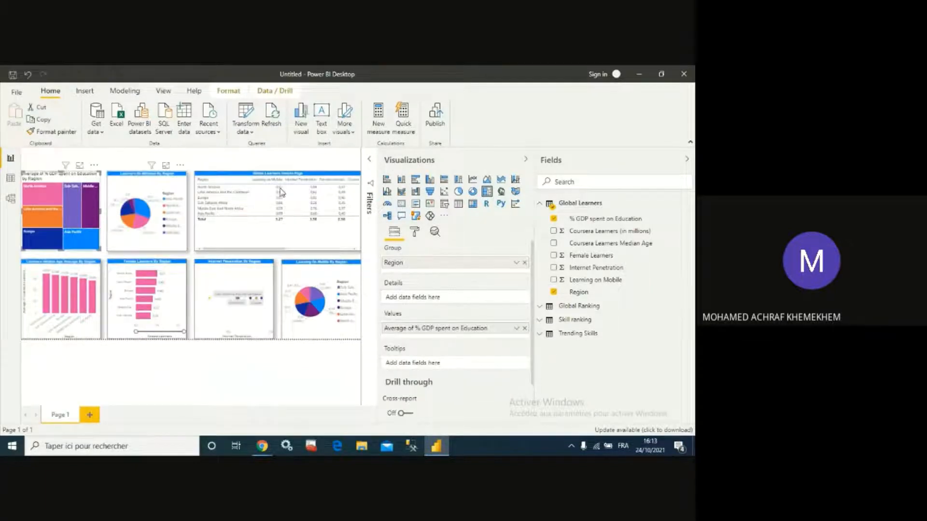
- Convert the treemap into a donut chart and open it in focus mode
left_click(472, 196)
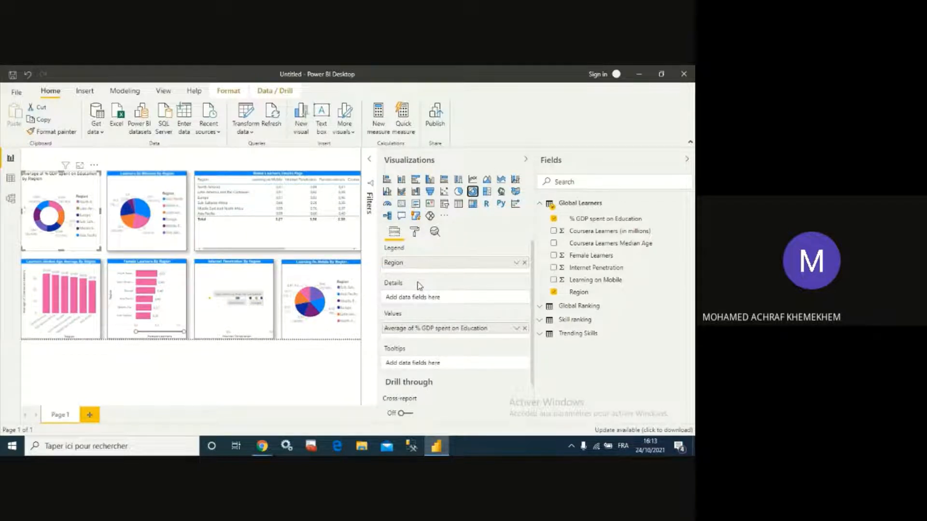
left_click(80, 165)
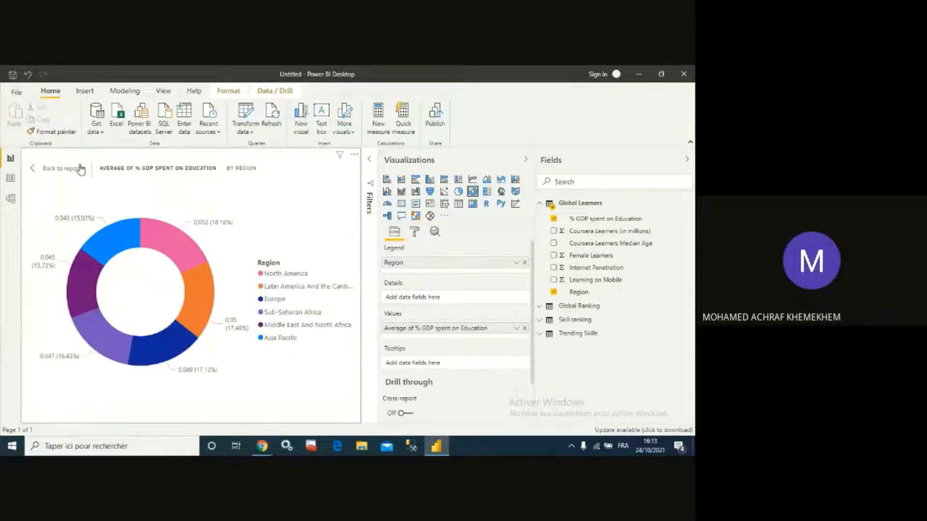
left_click(517, 329)
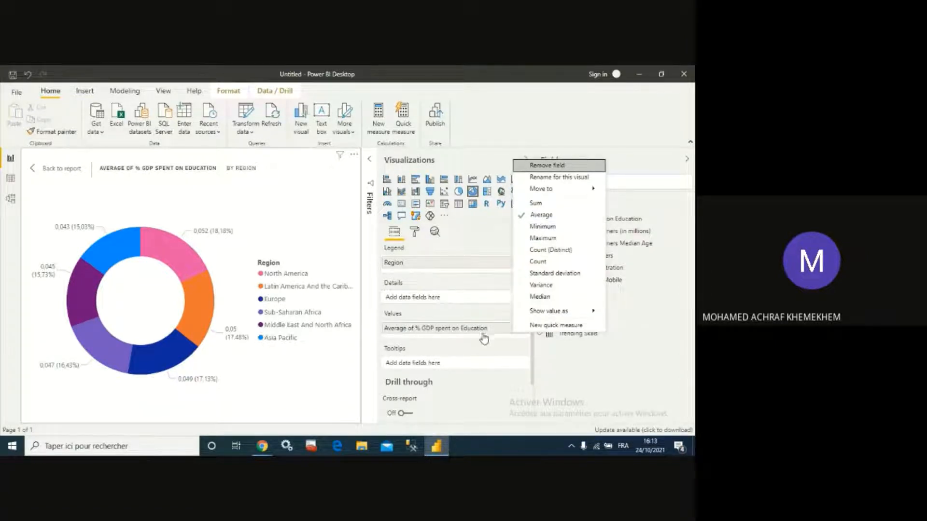
- Edit the donut chart's title text to capitalize On and By: Average of % GDP spent On Education By Region
left_click(416, 234)
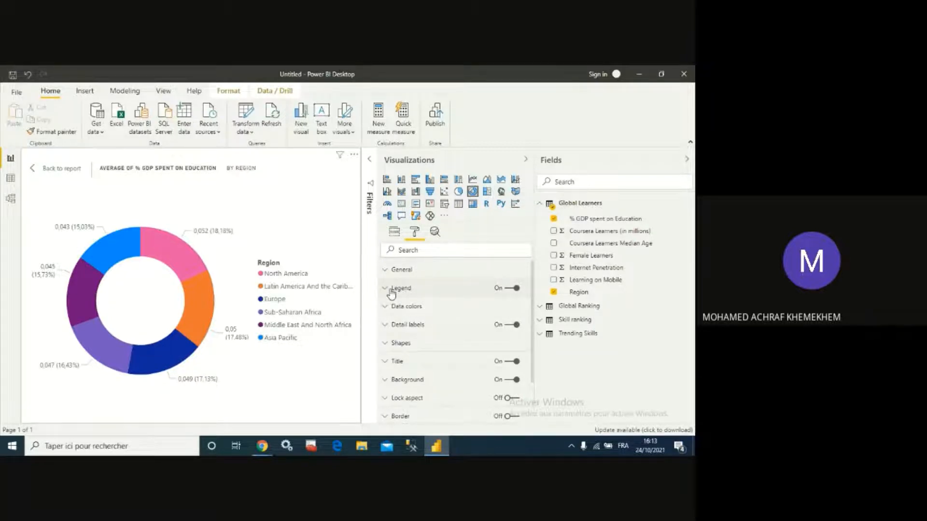
scroll(410, 324, "down", 1)
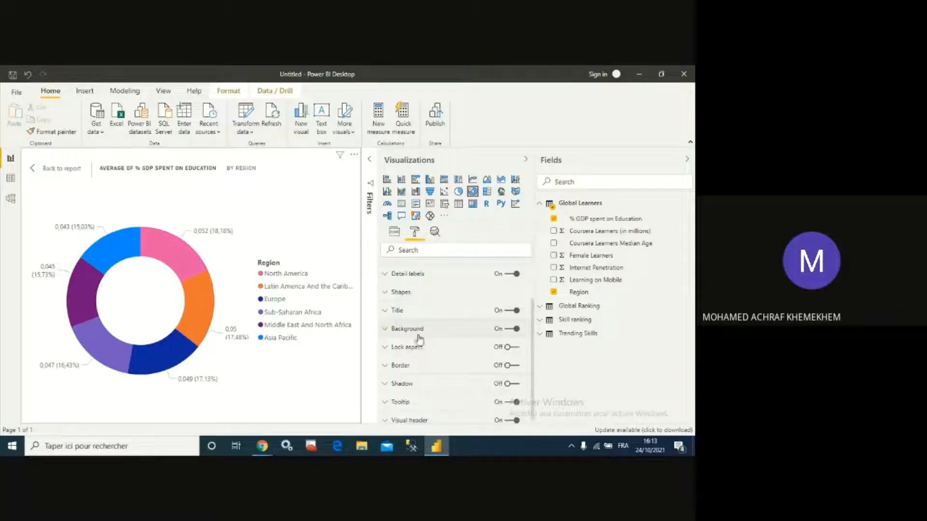
left_click(384, 311)
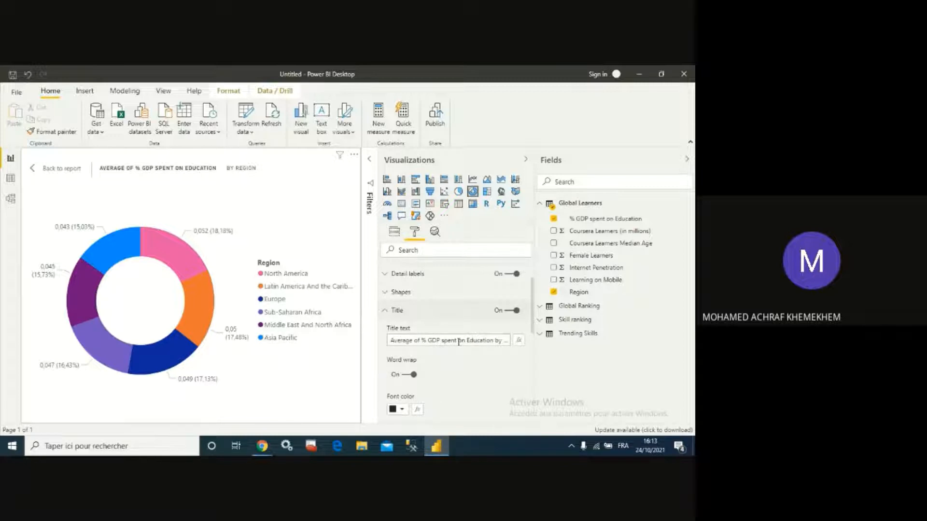
left_click(464, 341)
key("BackSpace")
type("O")
key("Right")
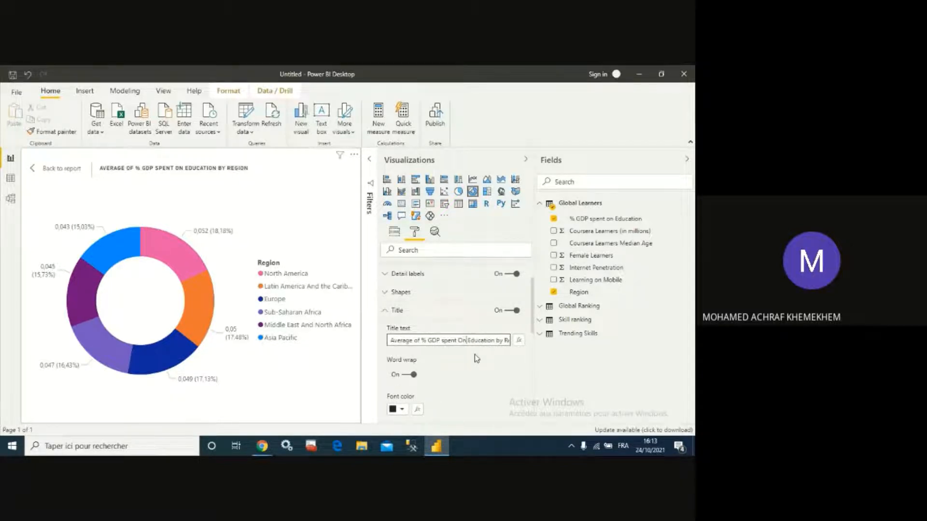
key("BackSpace")
type("B")
- Set the donut chart title's text size to 12 pt and center-align it
scroll(474, 359, "down", 5)
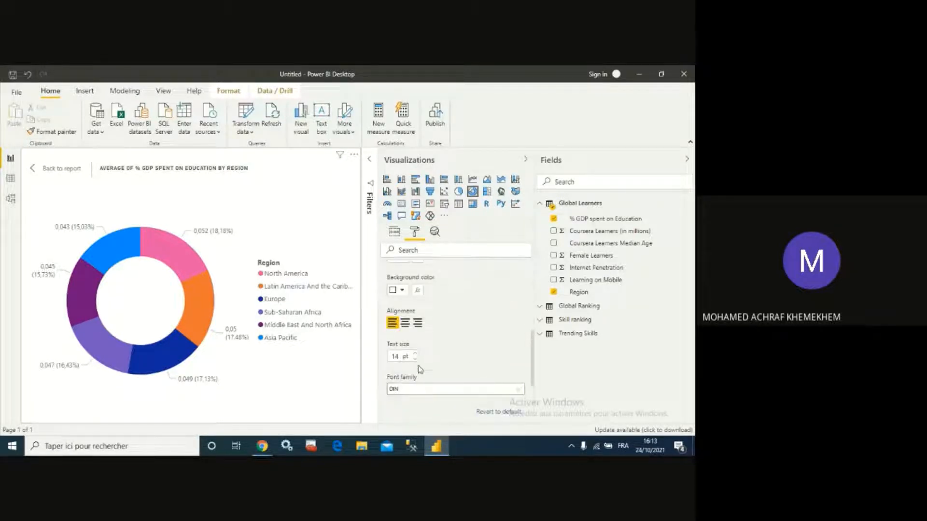
left_click(414, 359)
left_click(414, 360)
left_click(405, 323)
- Give the donut chart's title a blue background color and a white font color
scroll(420, 337, "up", 1)
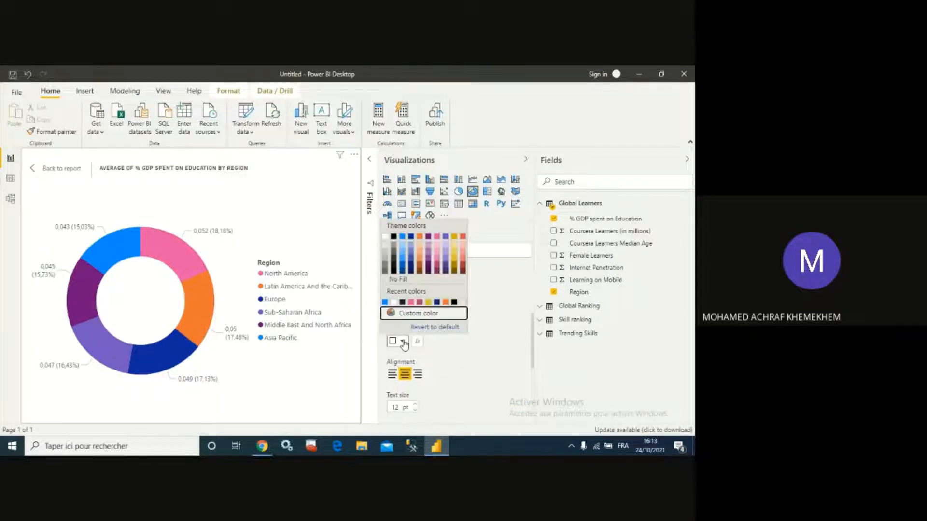
left_click(402, 341)
left_click(402, 240)
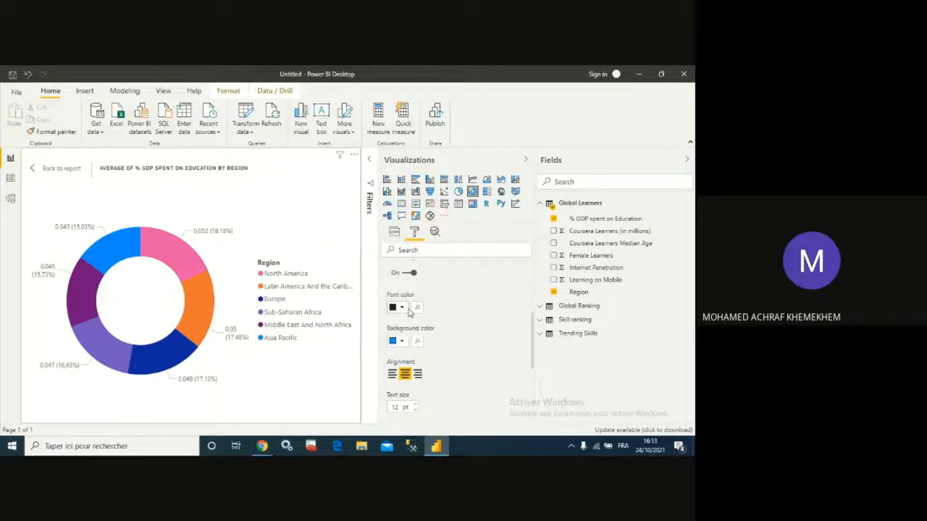
left_click(402, 312)
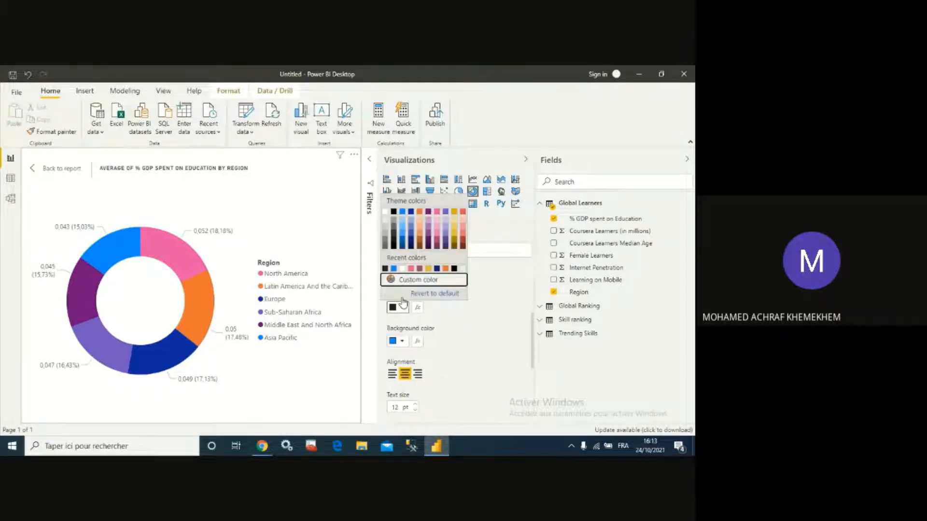
left_click(384, 214)
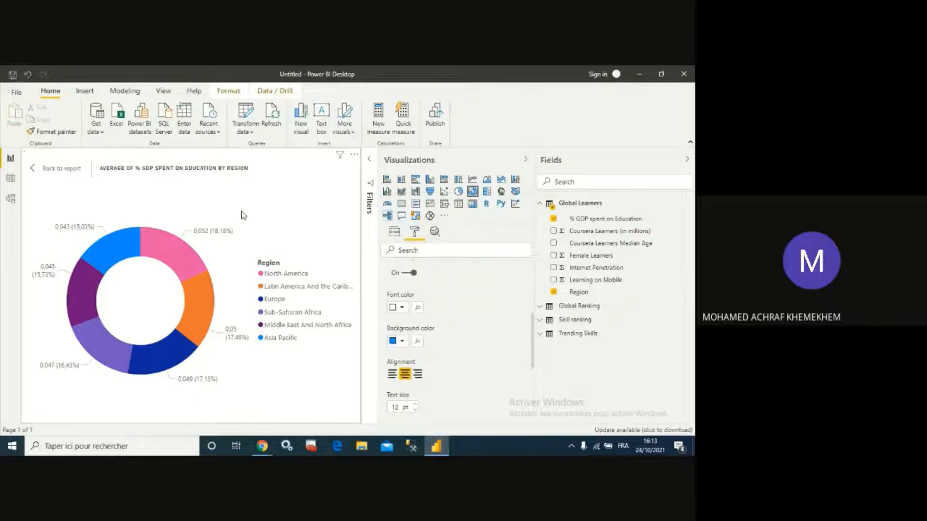
- Return to the report and shorten the donut chart's title to Avg of % GDP spent On Education By Region
left_click(35, 170)
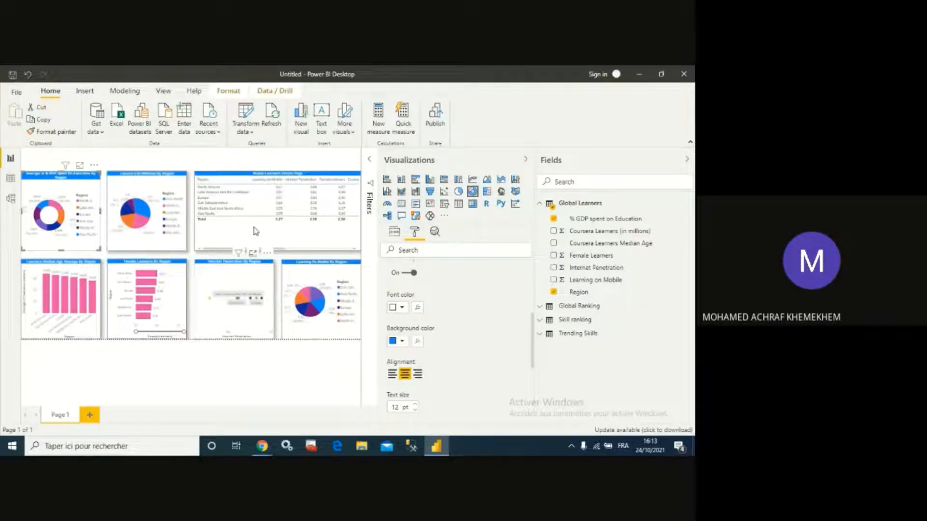
left_click(230, 161)
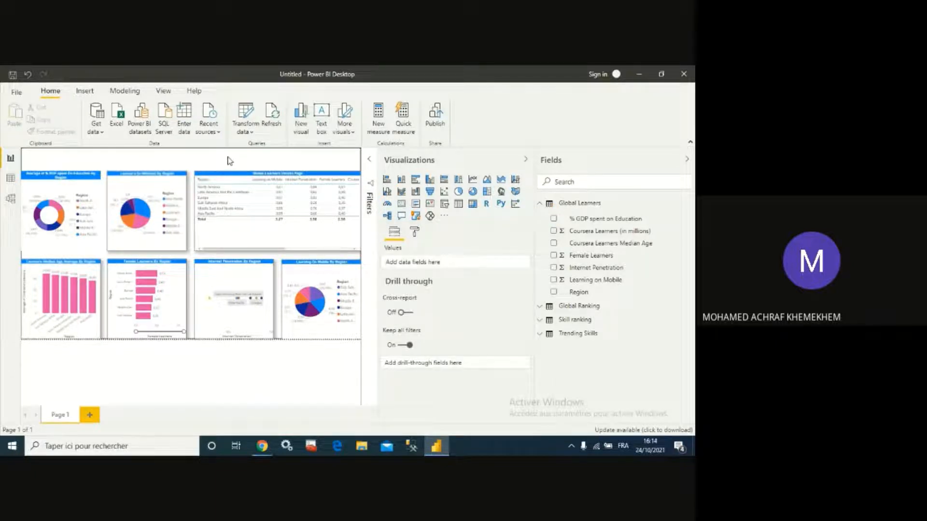
left_click(91, 180)
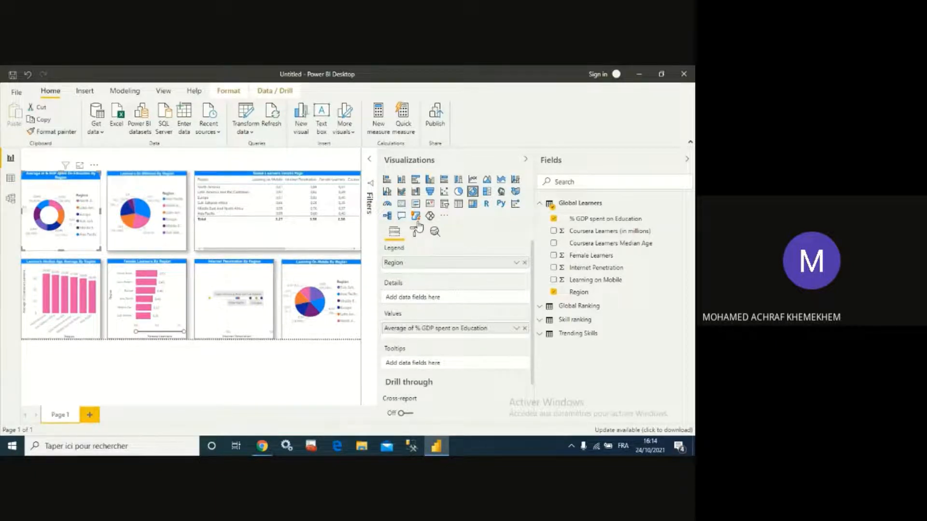
left_click(415, 232)
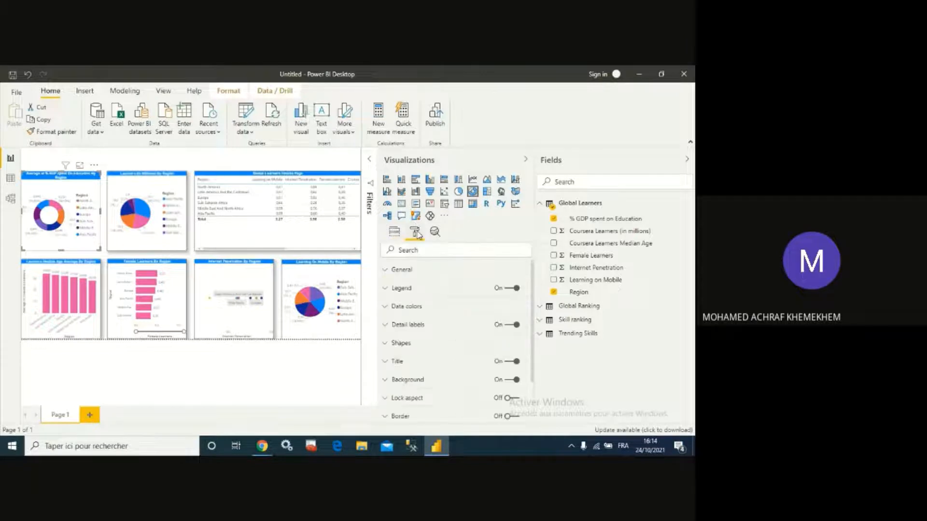
left_click(385, 361)
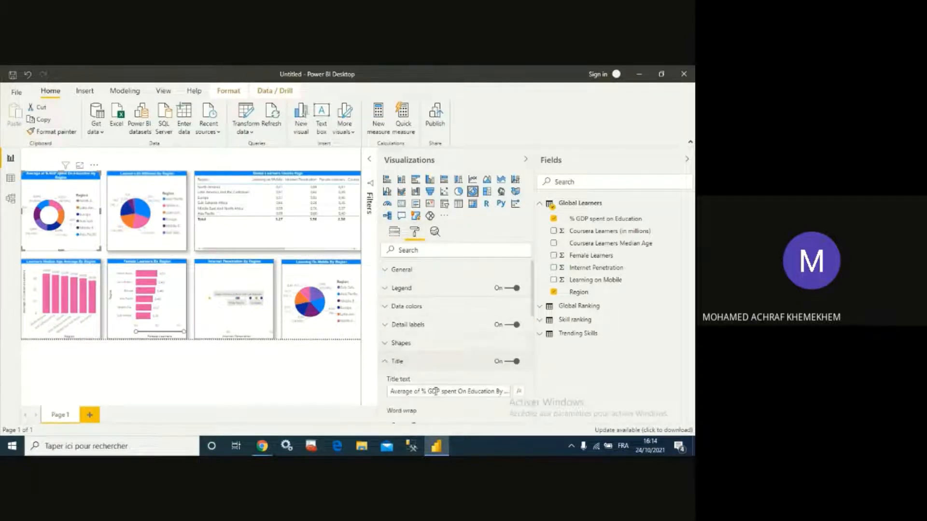
left_click(478, 392)
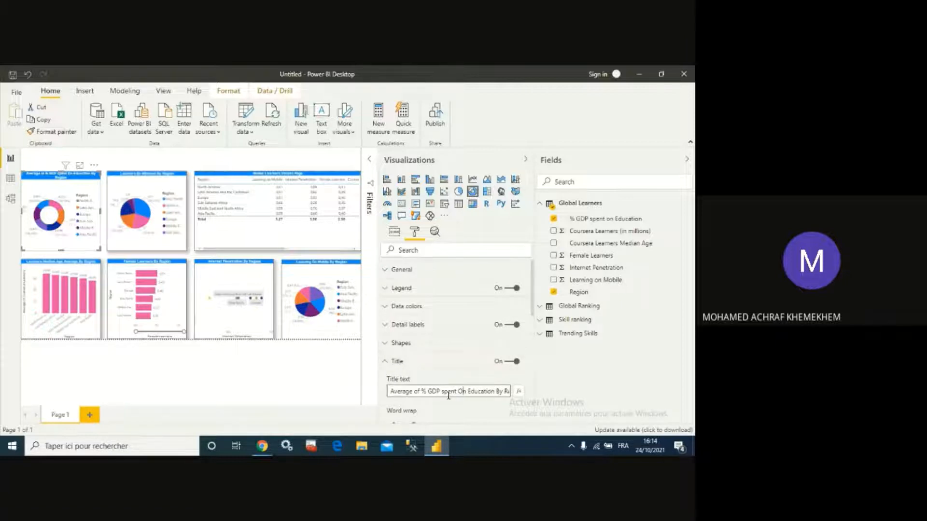
left_click_drag(413, 391, 399, 391)
type("gio")
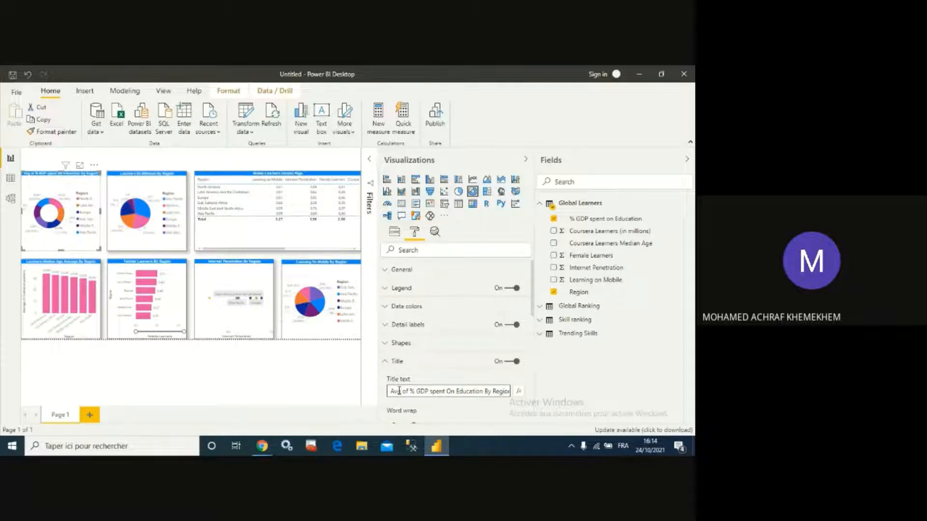
- Turn on the border and the shadow for the donut chart
scroll(420, 374, "down", 3)
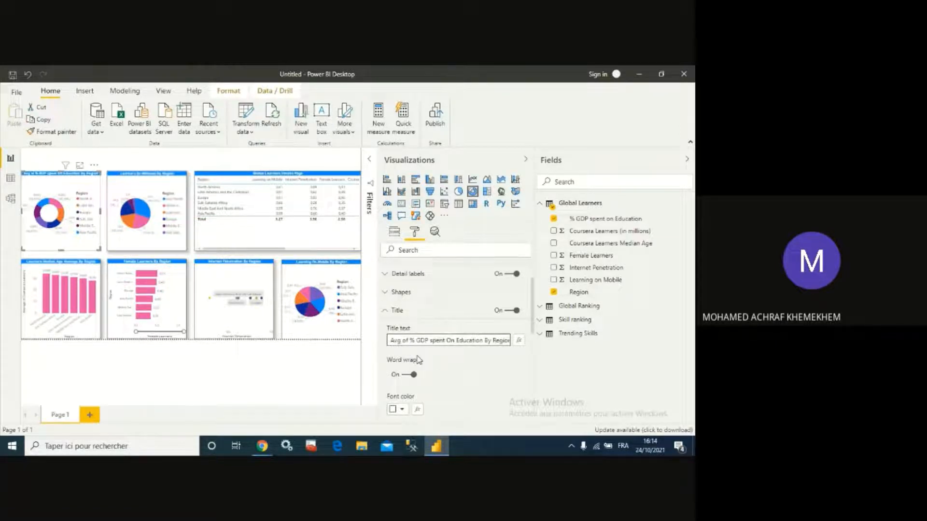
scroll(418, 360, "down", 3)
left_click(142, 156)
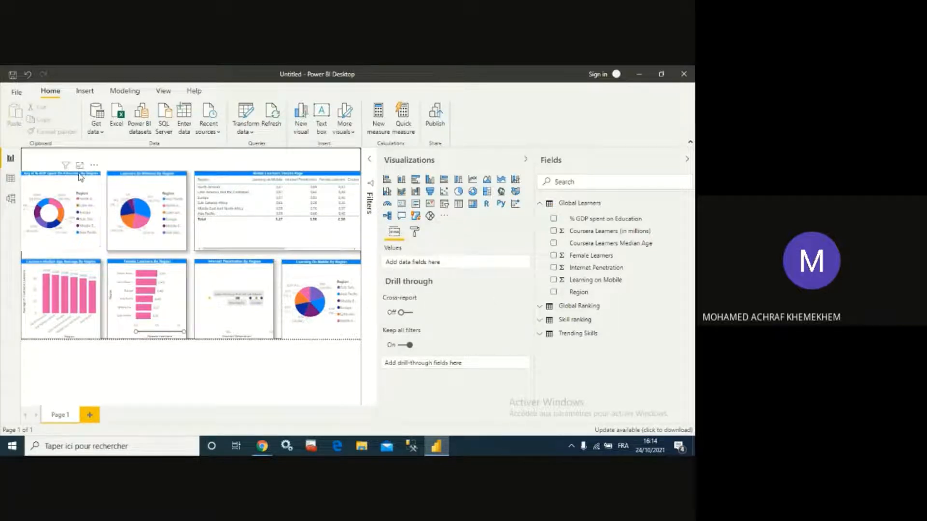
left_click(80, 174)
scroll(464, 319, "down", 2)
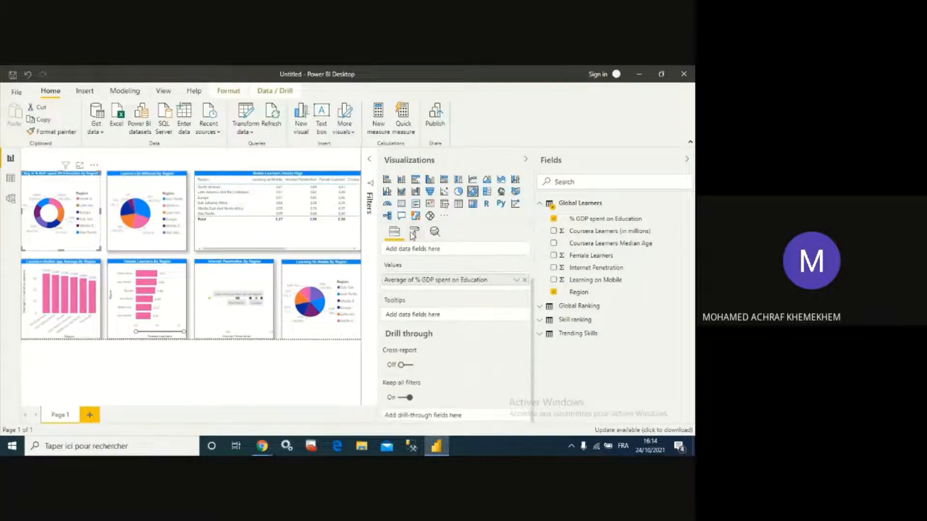
left_click(414, 232)
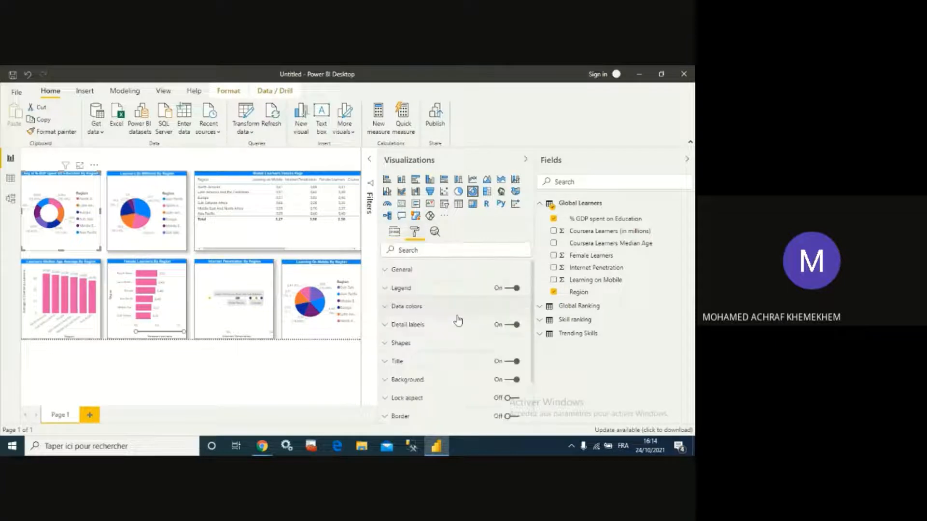
left_click(512, 360)
left_click(511, 379)
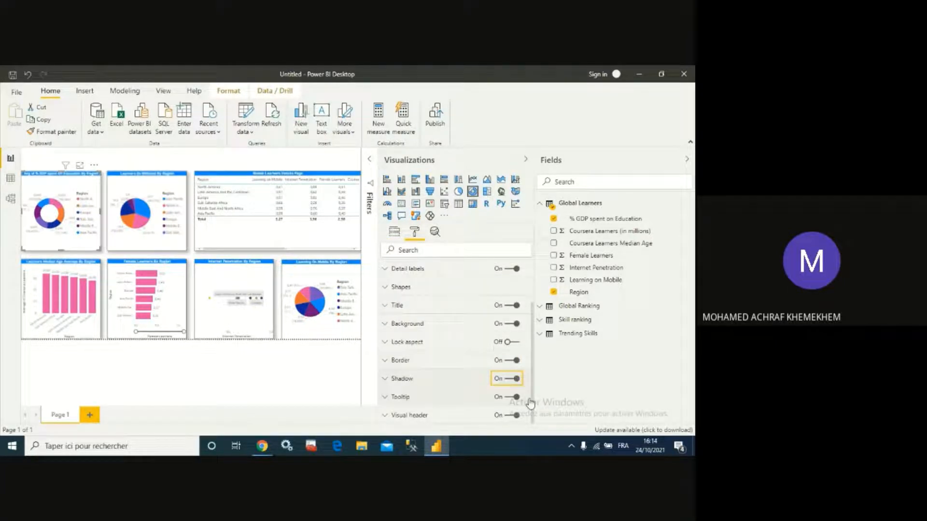
- Insert a text box reading Global Learners Page, underlined and set to 40 pt
left_click(186, 159)
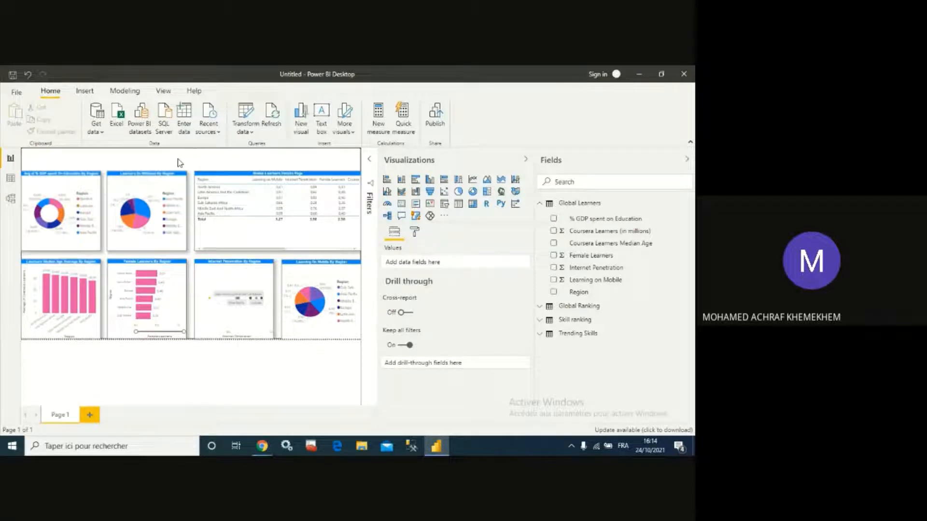
left_click(84, 91)
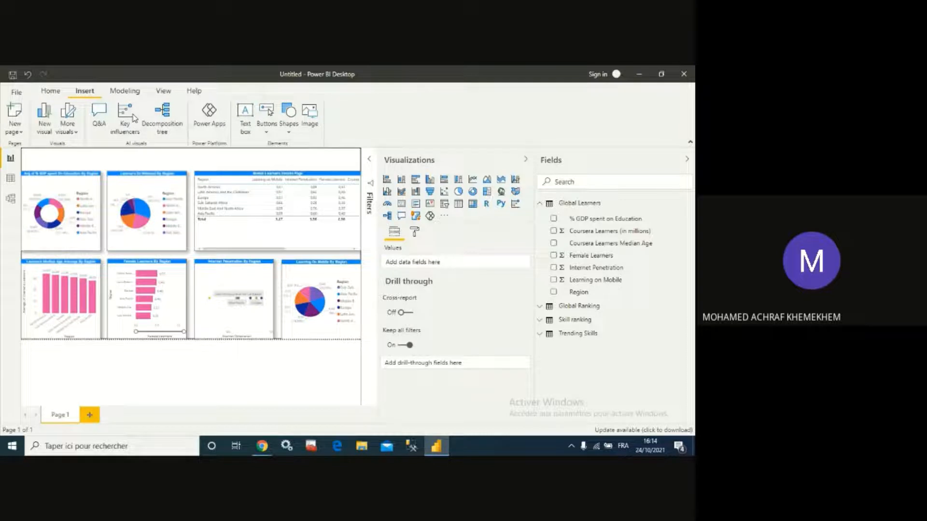
left_click(245, 115)
left_click(102, 201)
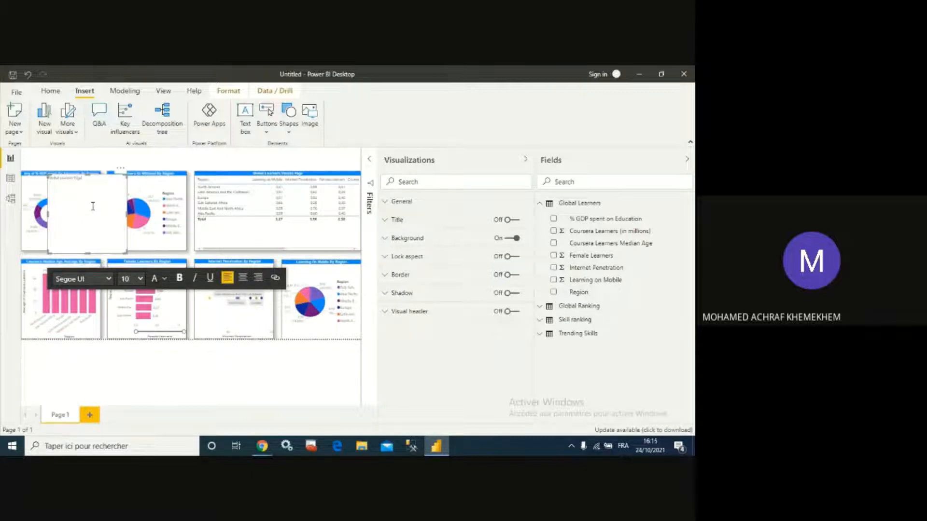
key("ctrl+a")
left_click(212, 281)
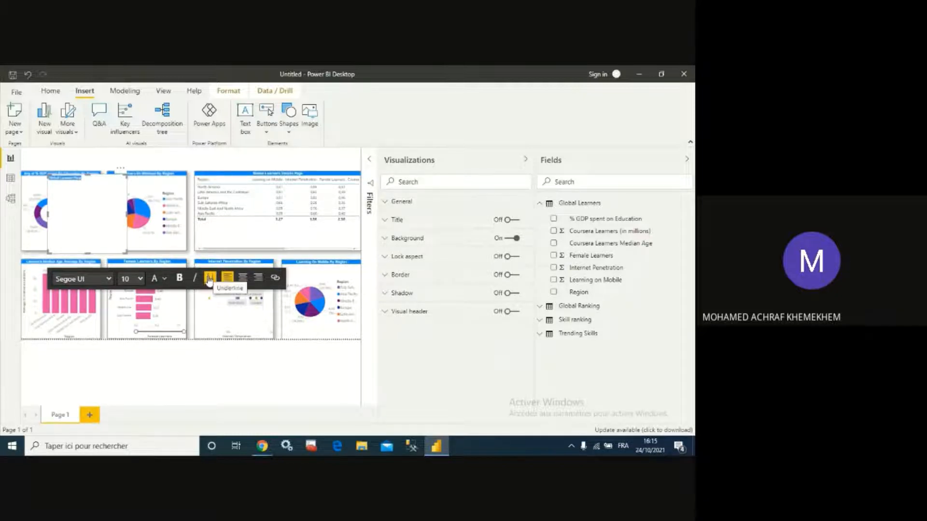
left_click(140, 279)
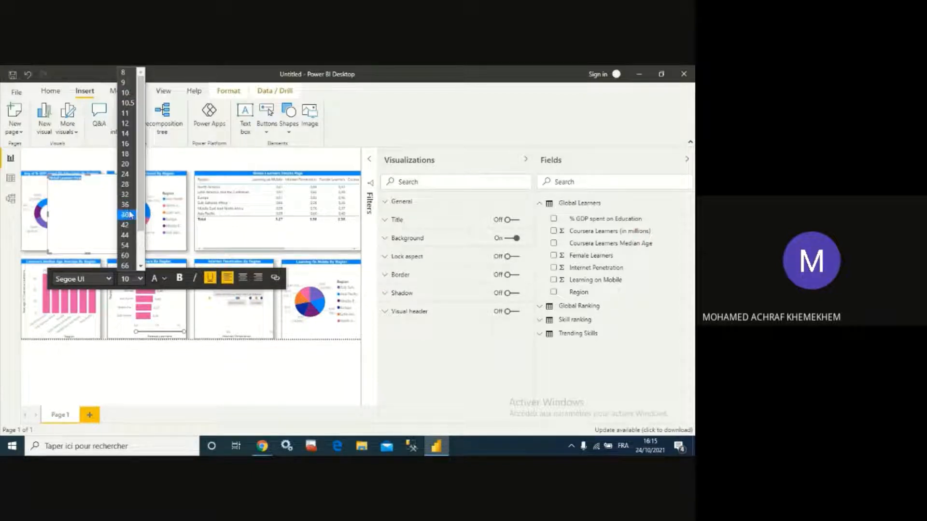
left_click(129, 215)
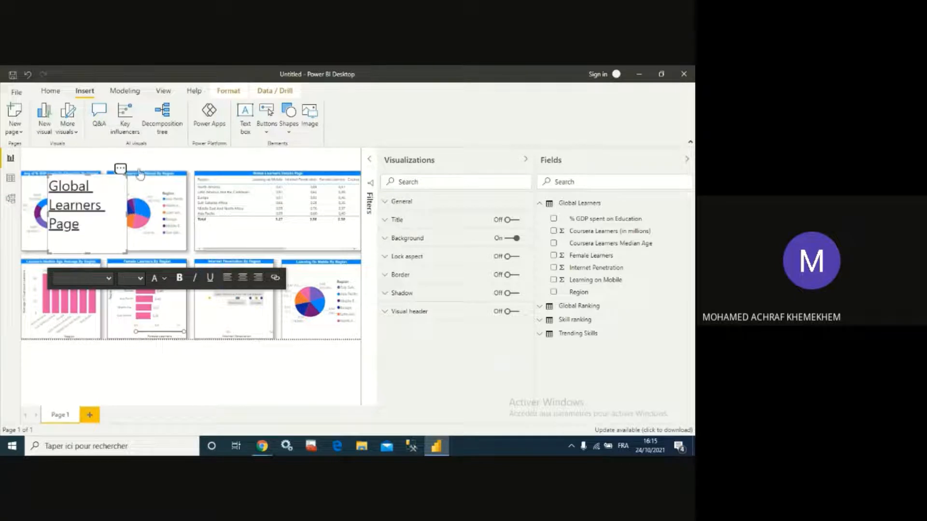
- Move the Global Learners Page text box to the top of the page and resize it into a banner above the charts
left_click_drag(139, 174, 360, 147)
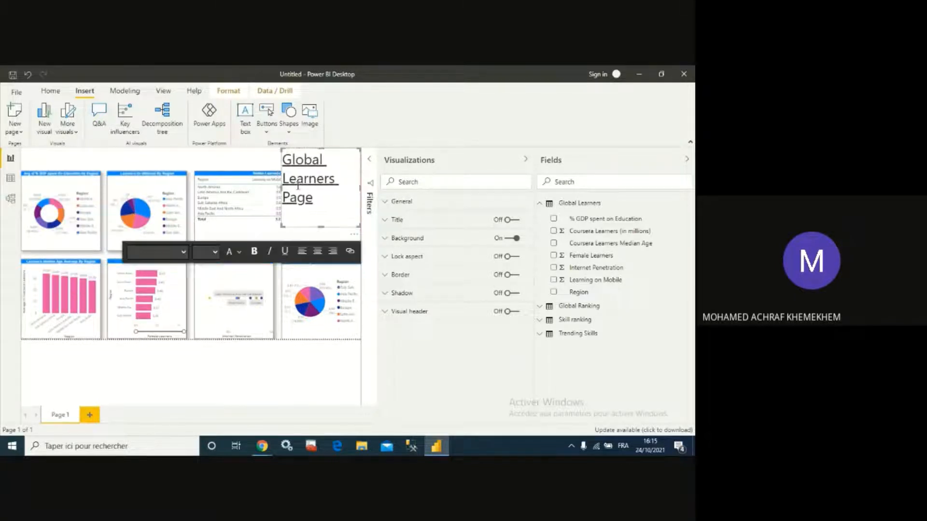
left_click_drag(280, 186, 113, 175)
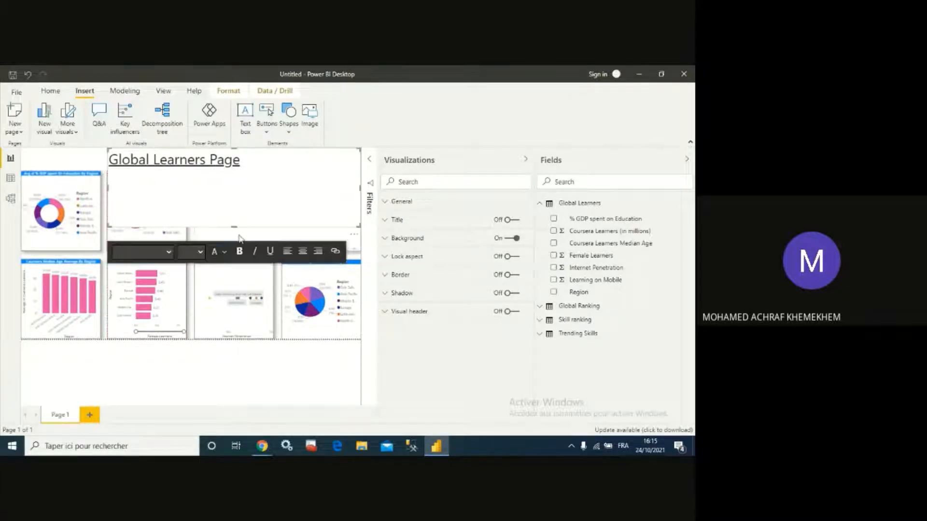
left_click_drag(234, 226, 235, 174)
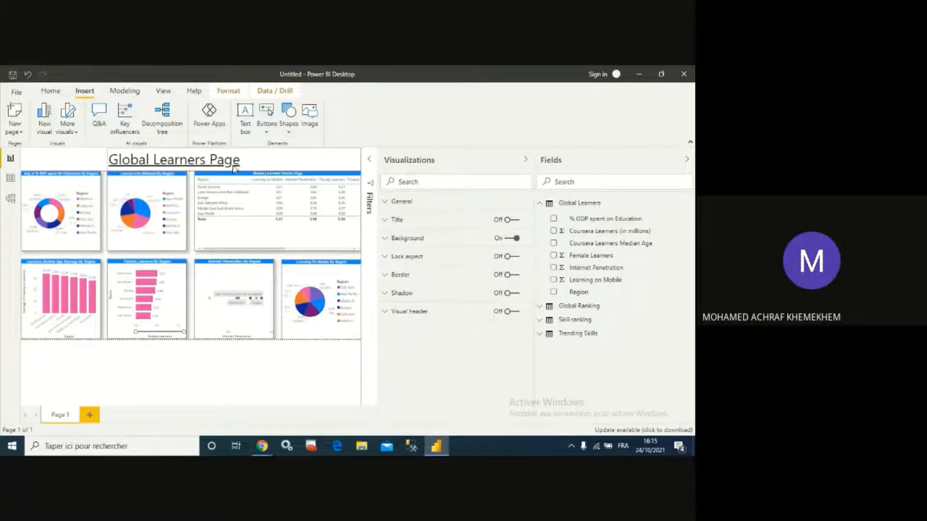
- Format the Global Learners Page banner text as centred, 36 pt and blue
left_click(232, 166)
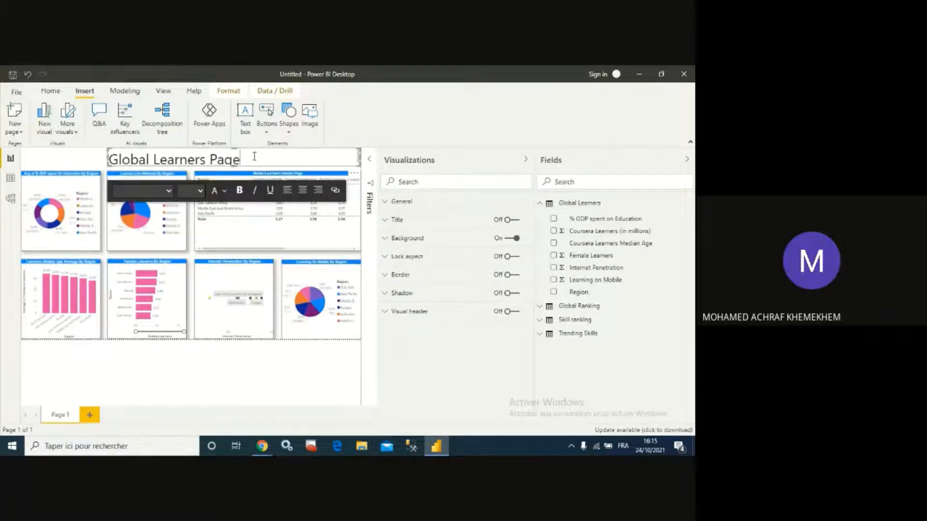
triple_click(255, 155)
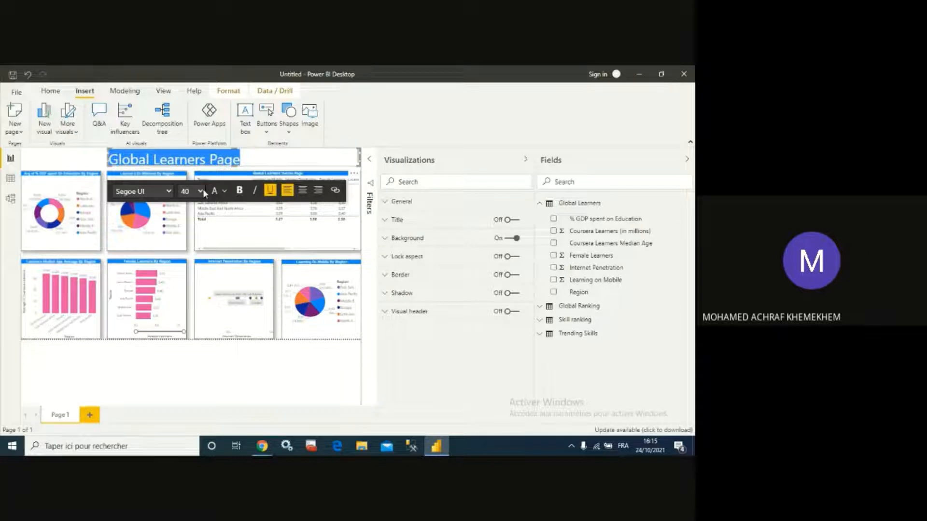
left_click(303, 190)
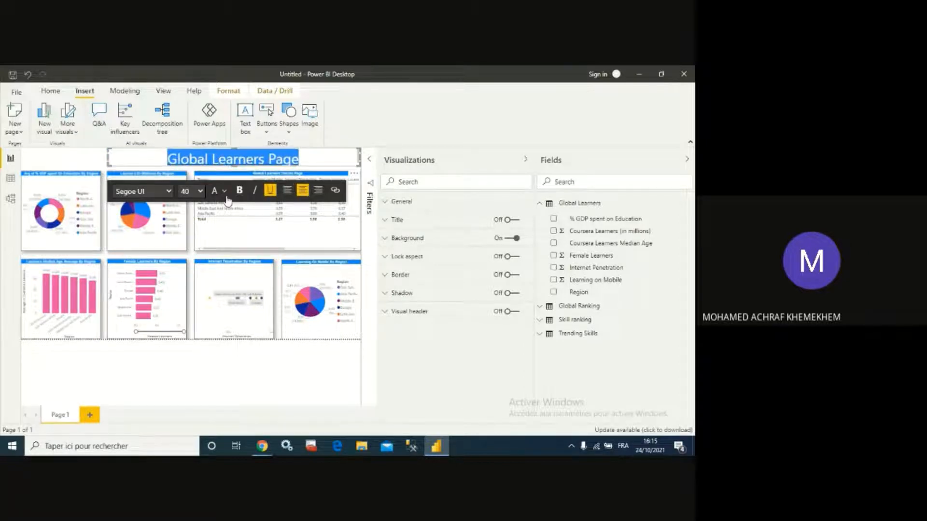
left_click(200, 191)
left_click(193, 341)
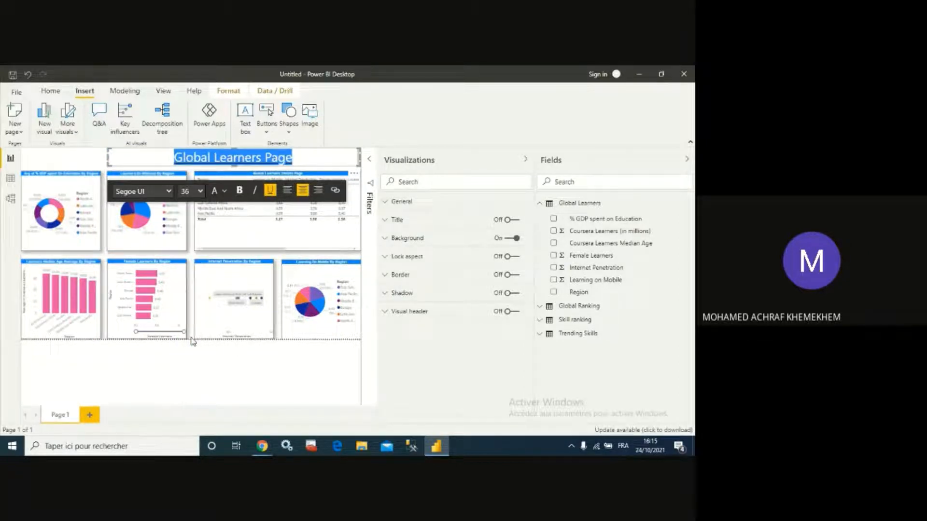
left_click(226, 191)
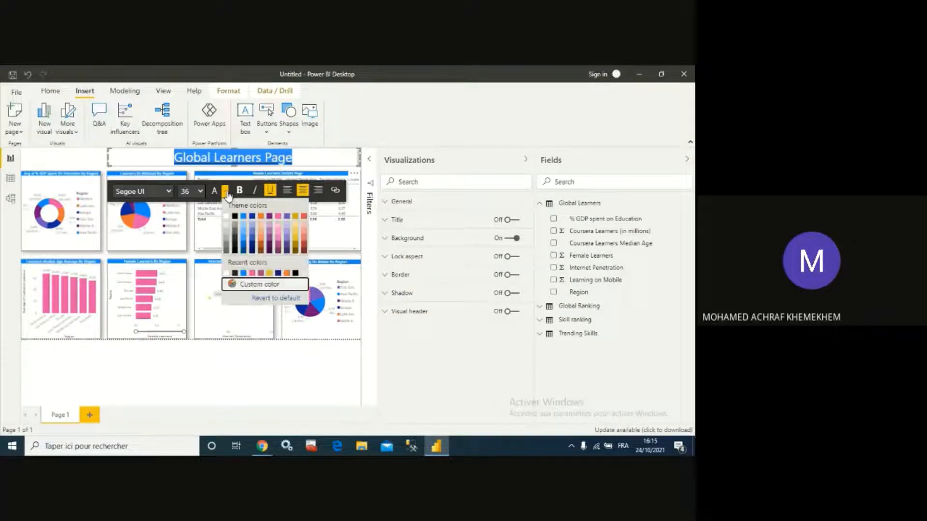
left_click(245, 216)
left_click(55, 157)
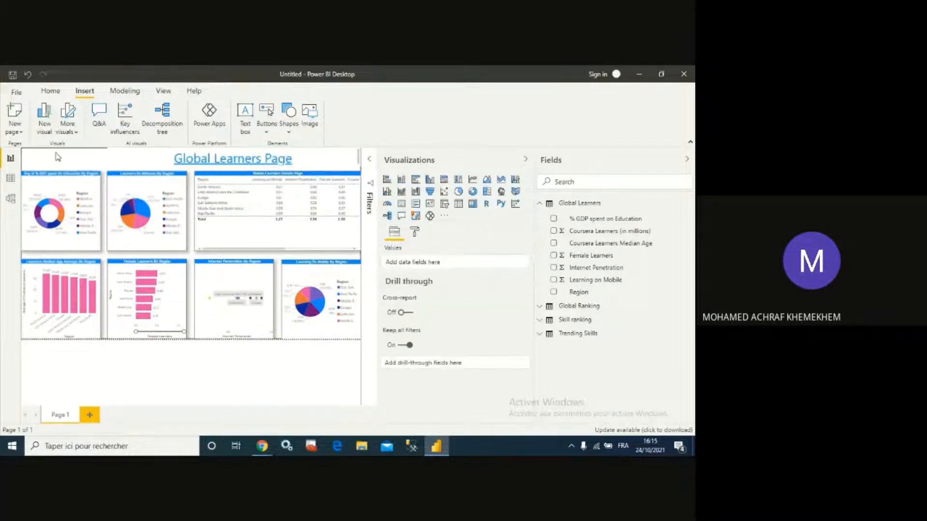
- Turn on the border and the shadow for the Global Learners Page text box
left_click(142, 156)
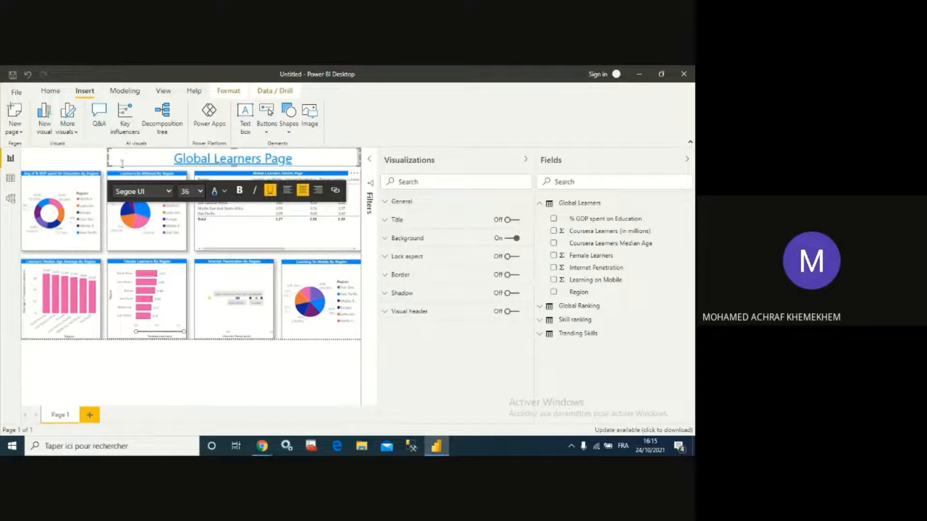
left_click(512, 275)
left_click(513, 293)
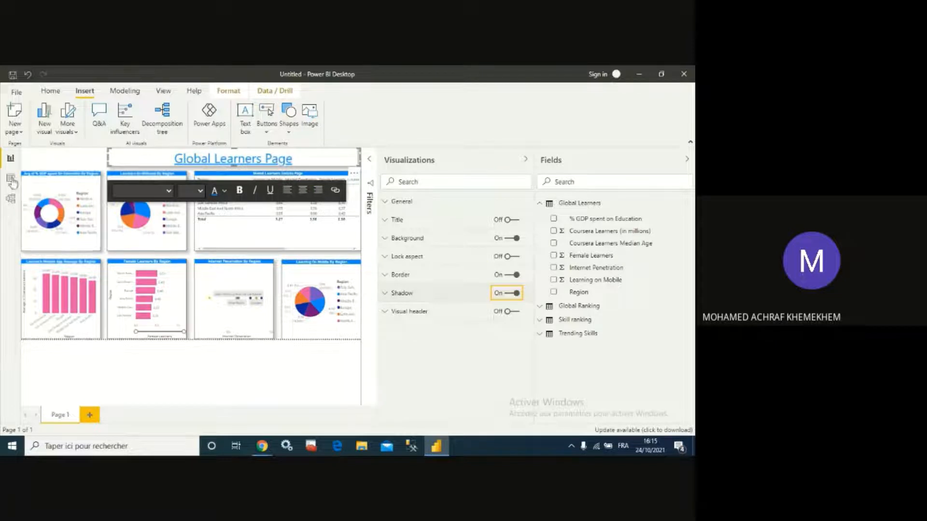
left_click(54, 155)
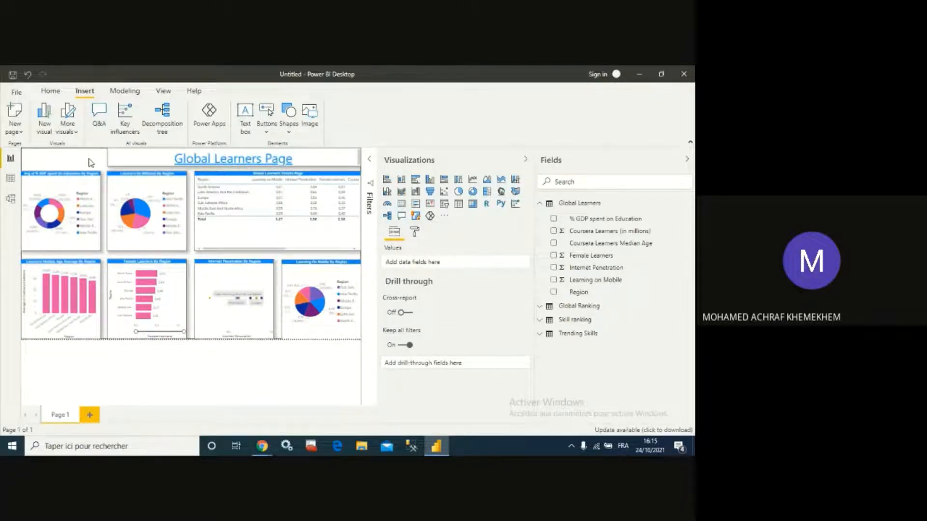
- Inspect the text box's border colour and radius settings
left_click(155, 159)
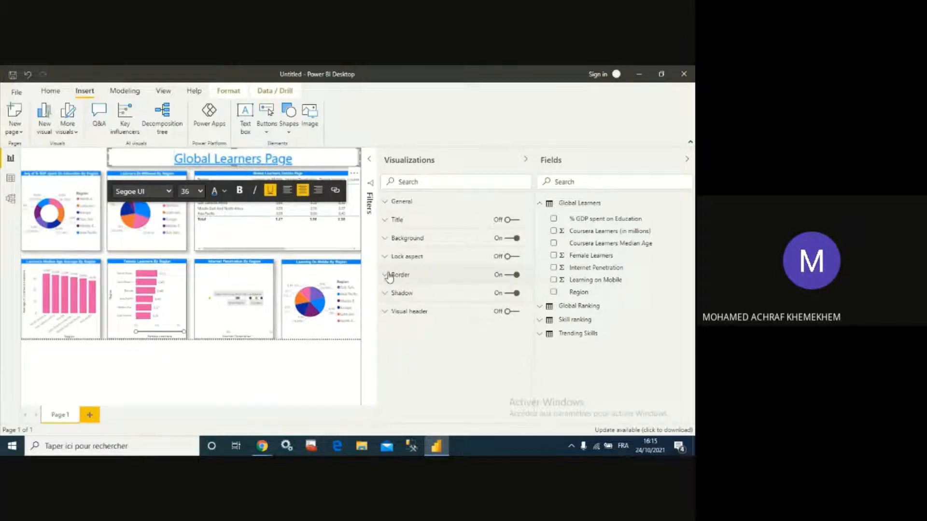
left_click(386, 275)
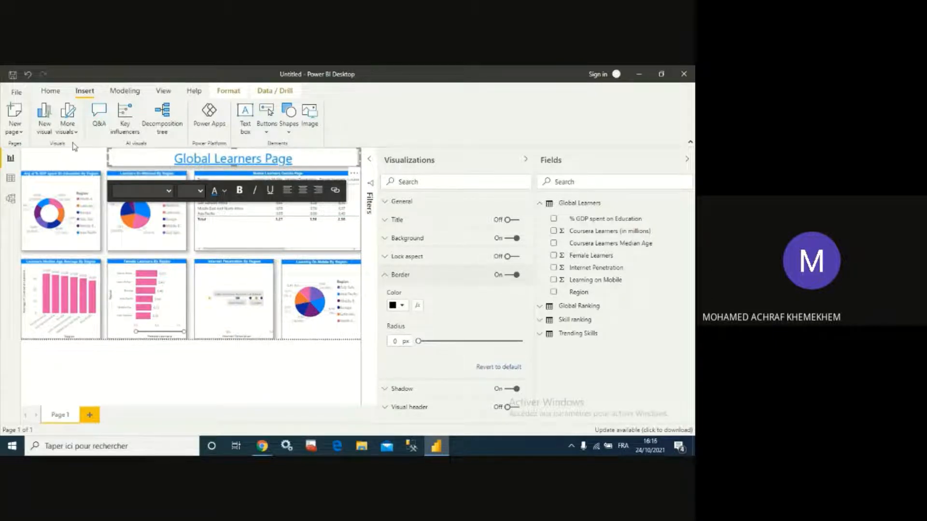
left_click(65, 160)
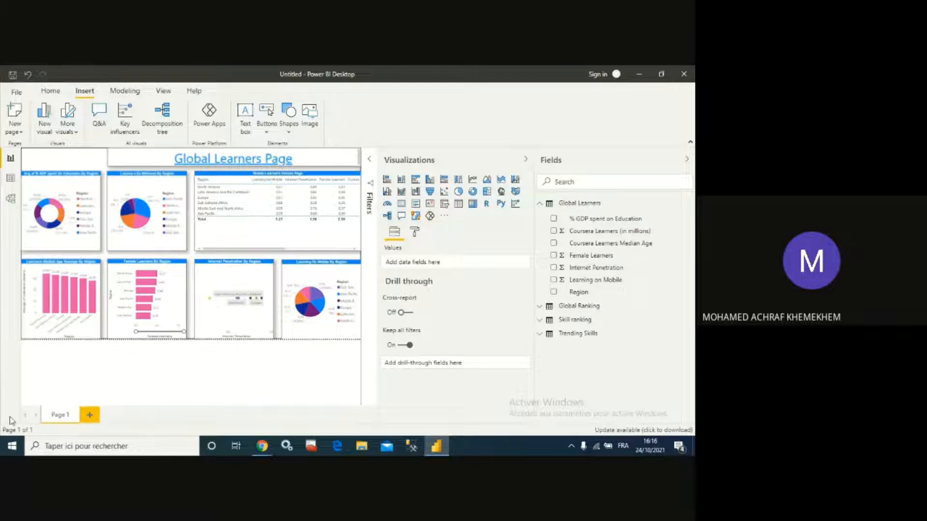
- Rename the report page to Global Learners Page
double_click(66, 419)
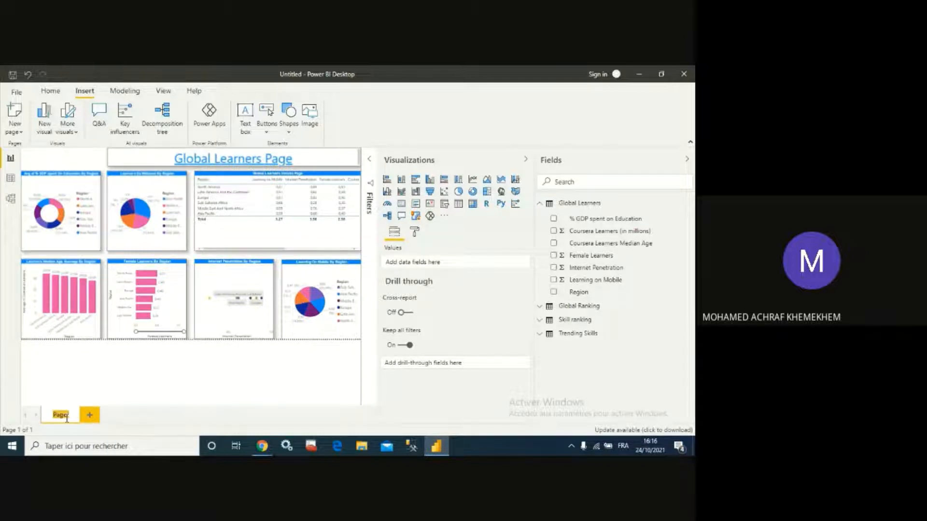
type("Global Learners Pag")
left_click(145, 400)
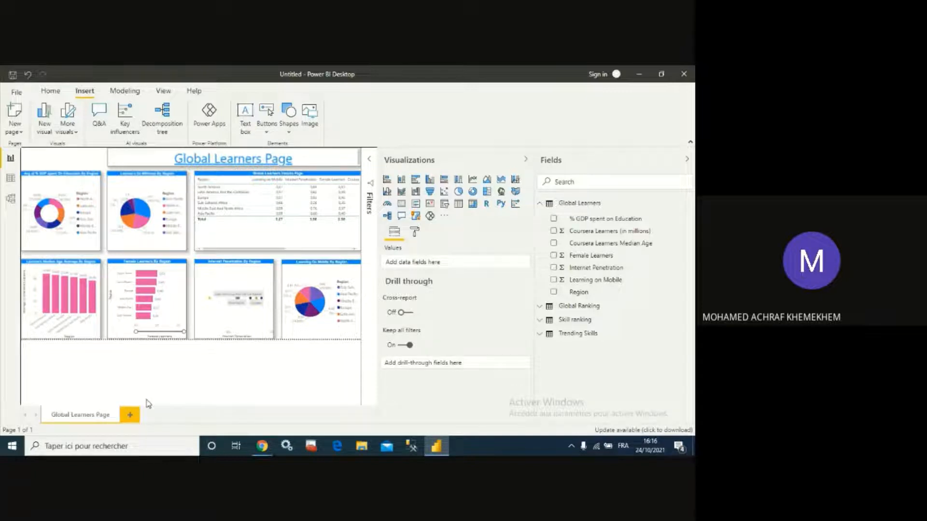
- Reduce the banner text size to 32 pt
triple_click(172, 159)
left_click(201, 189)
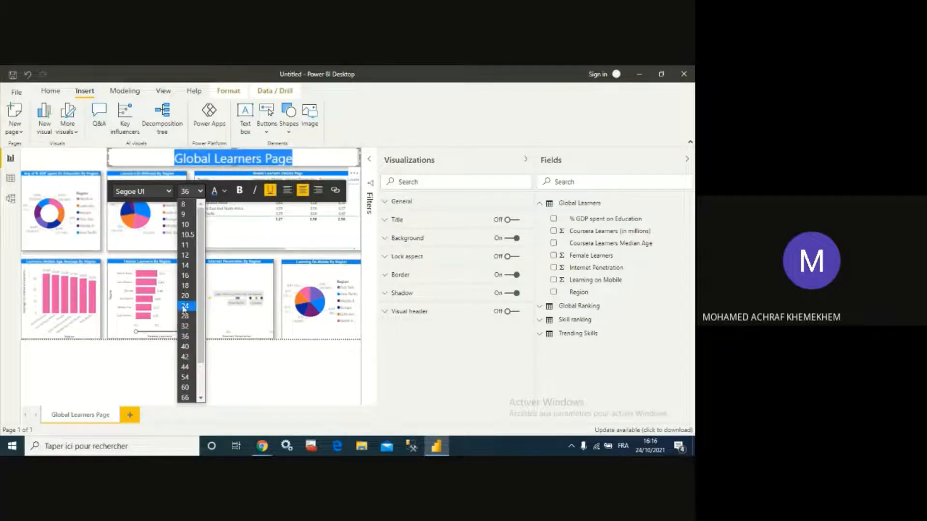
left_click(185, 326)
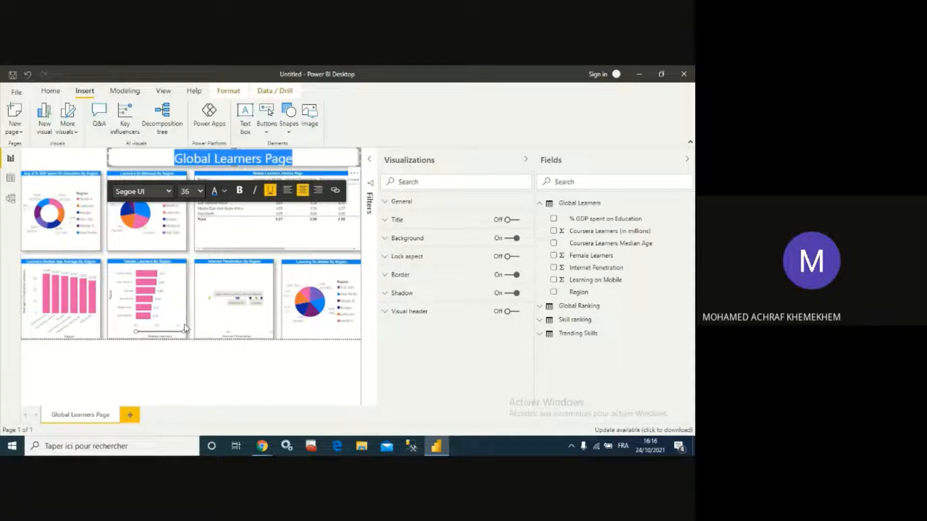
left_click(92, 158)
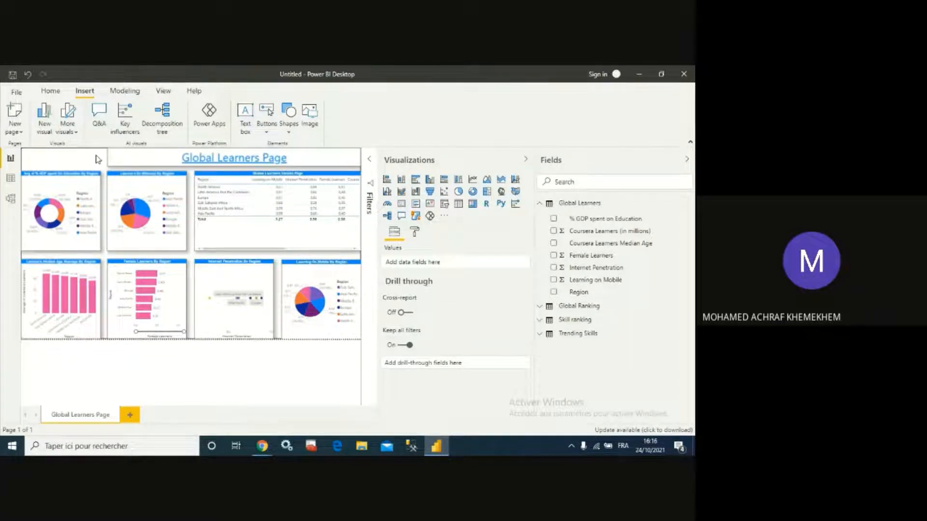
- Save the report on the Desktop as Power BI Data Challenge, replacing the existing file
left_click(13, 76)
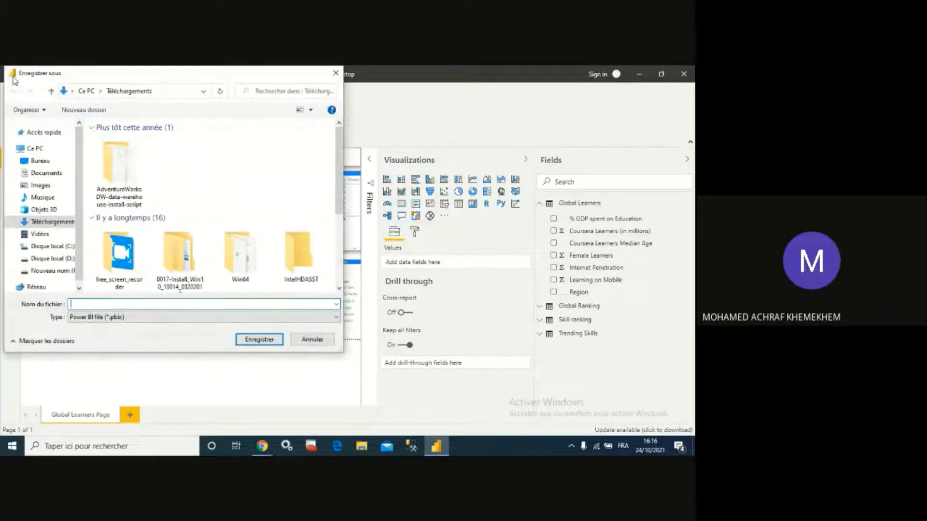
left_click(40, 226)
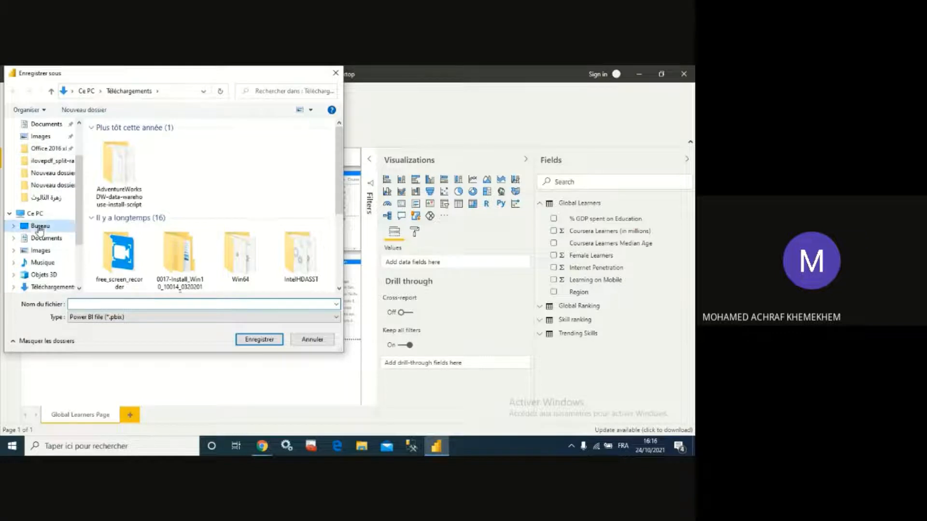
left_click(117, 305)
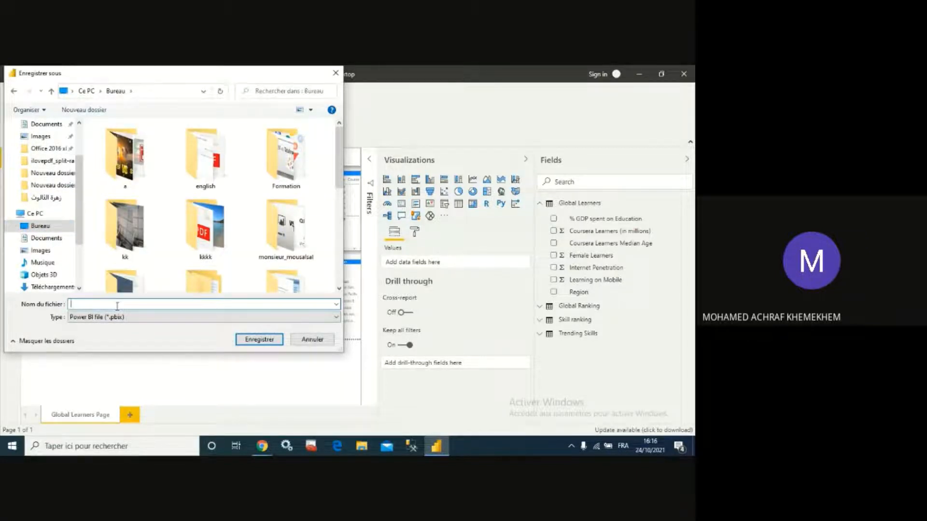
scroll(248, 240, "down", 3)
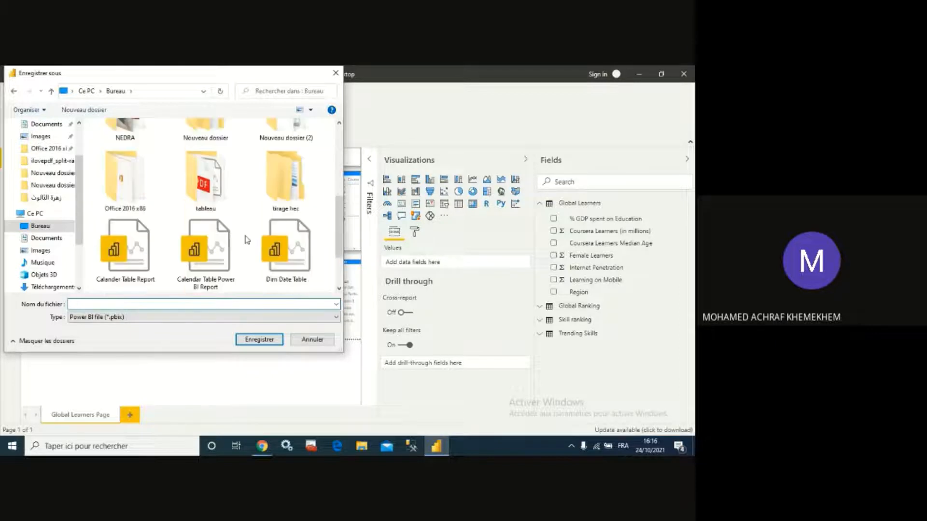
scroll(207, 263, "down", 1)
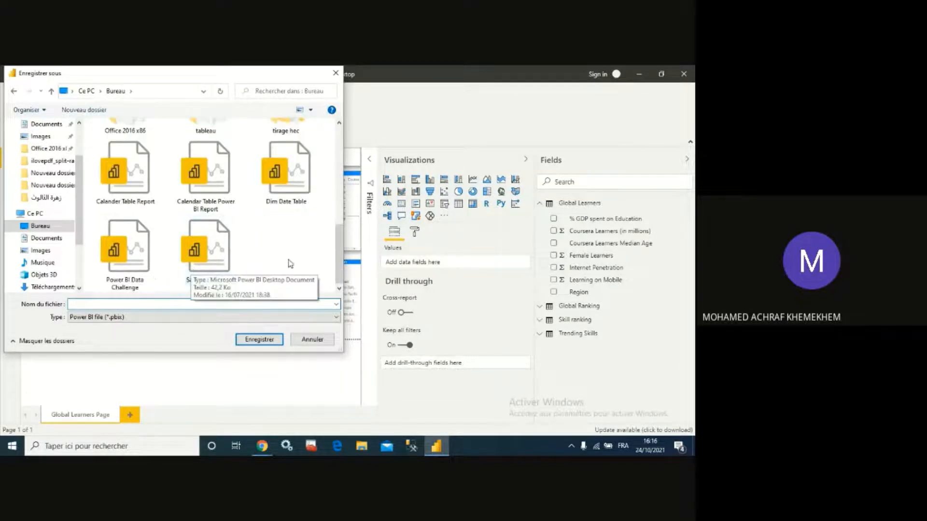
left_click(145, 269)
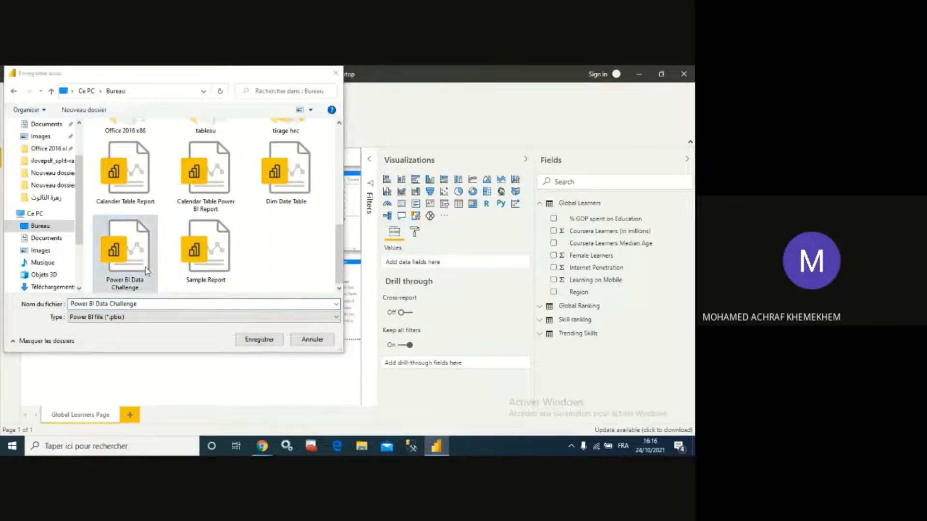
left_click(260, 340)
left_click(368, 256)
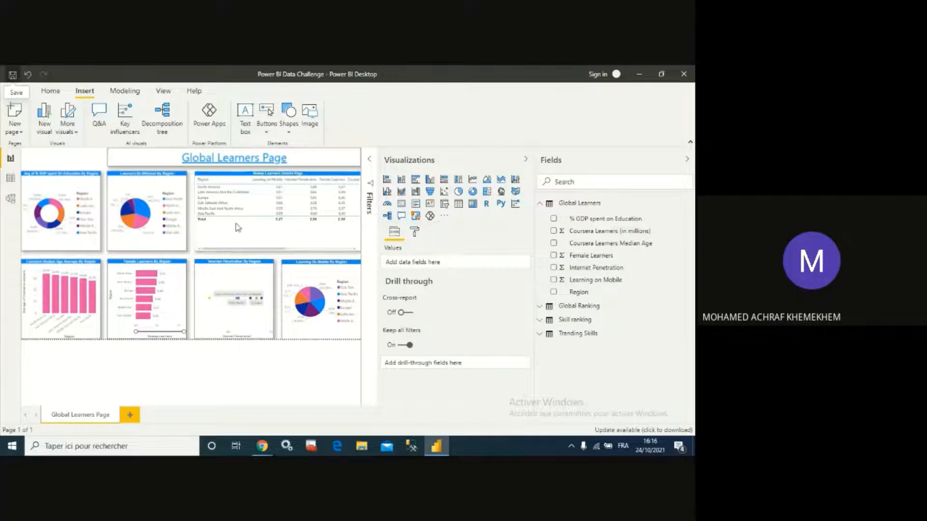
- Add a new blank report page and expand the Global Ranking table's fields
left_click(135, 415)
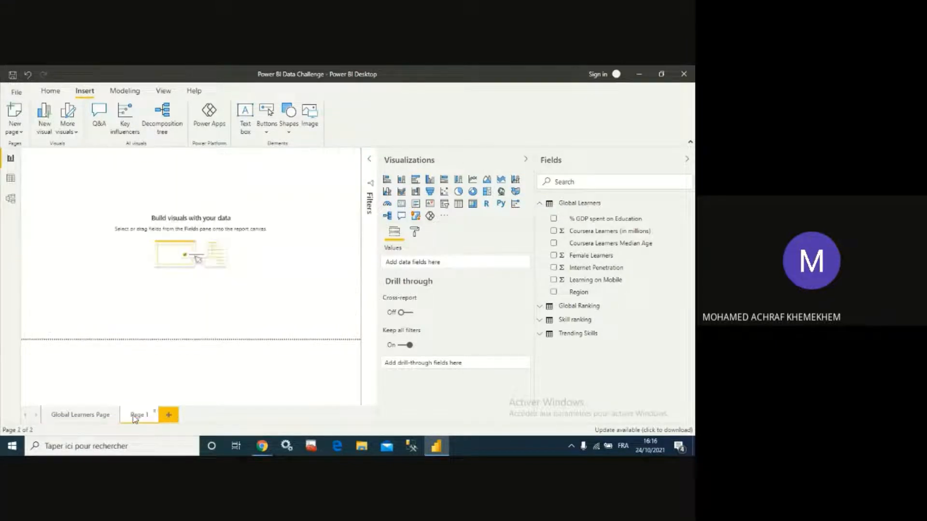
left_click(542, 310)
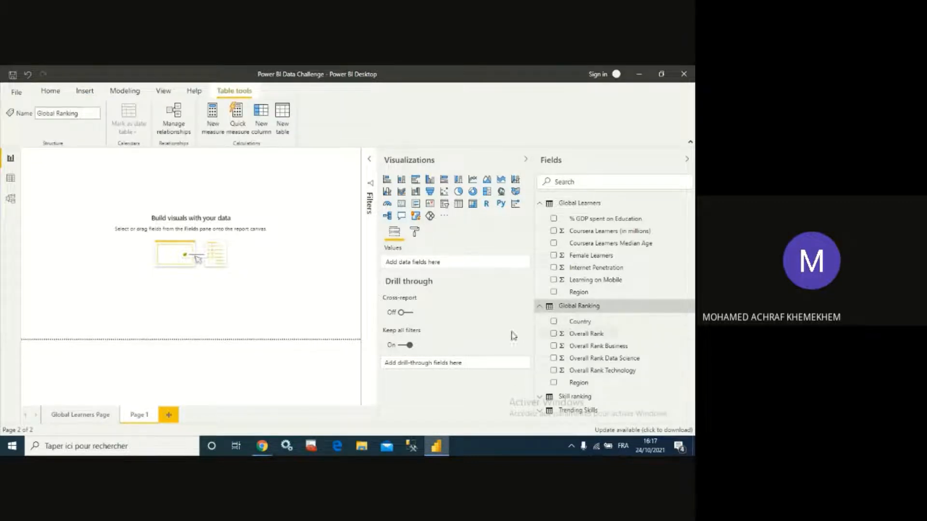
- On the Global Learners Page, add a page-level Region filter using advanced filtering where Region contains Nor
left_click(92, 423)
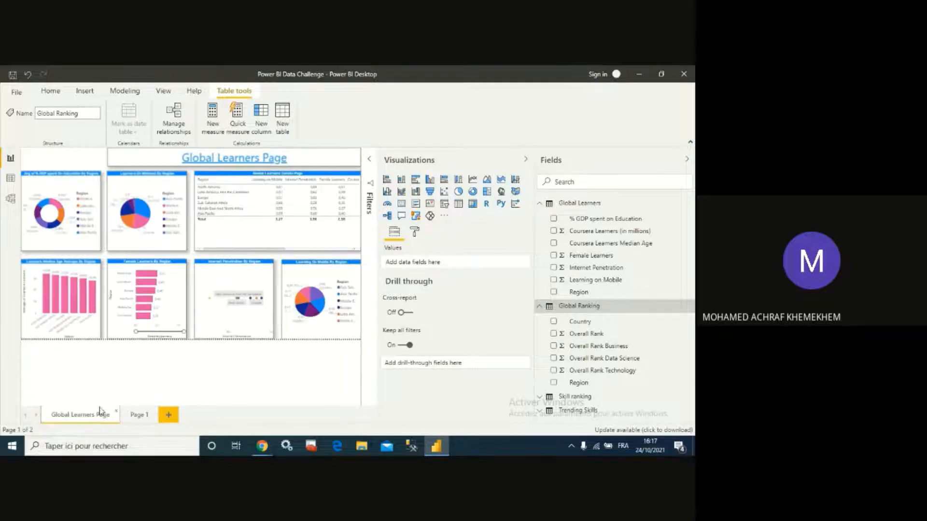
left_click(371, 161)
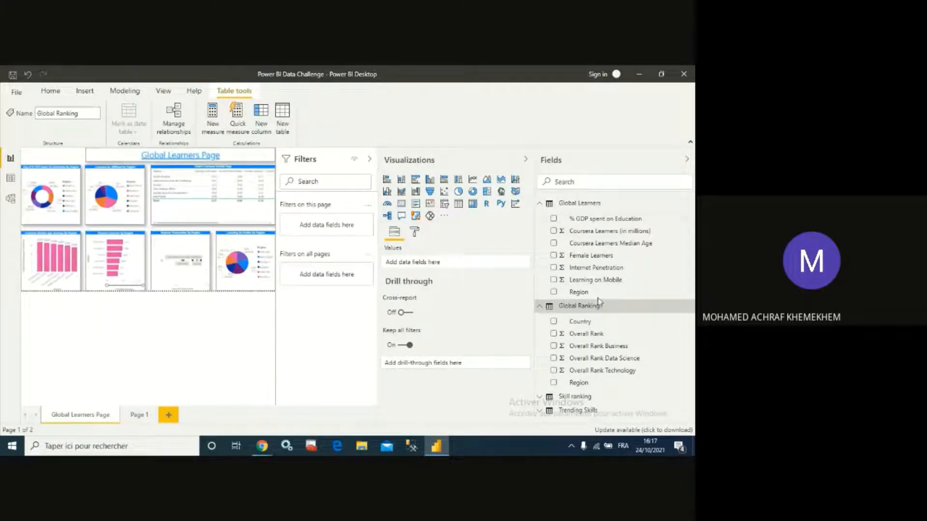
left_click(540, 308)
left_click_drag(602, 303, 336, 233)
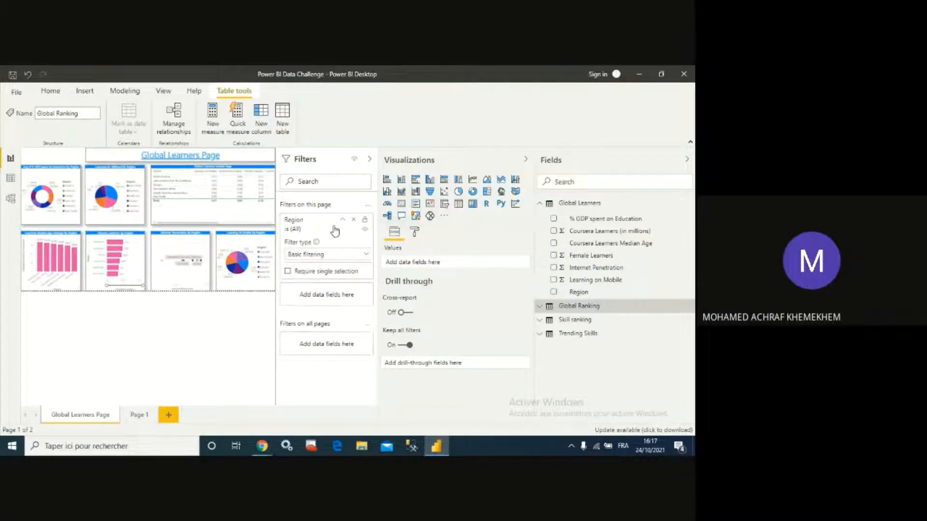
left_click(365, 260)
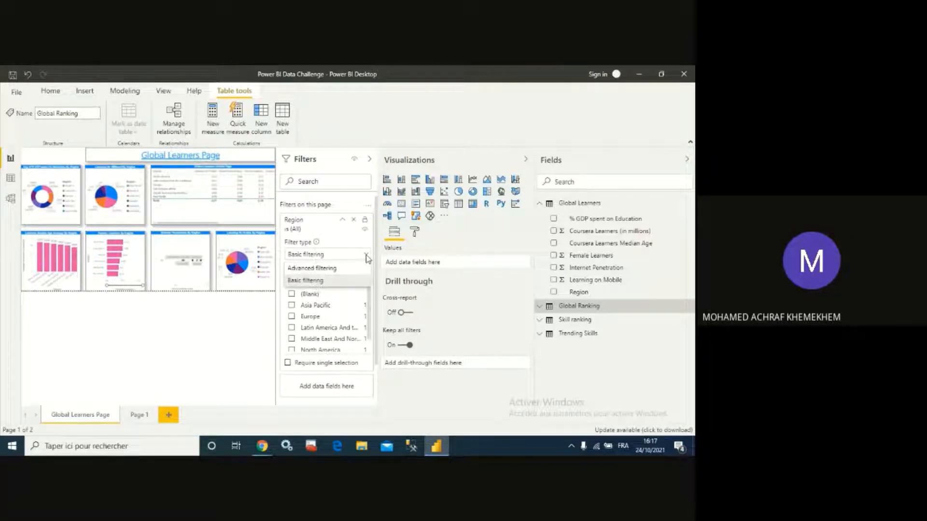
left_click(326, 269)
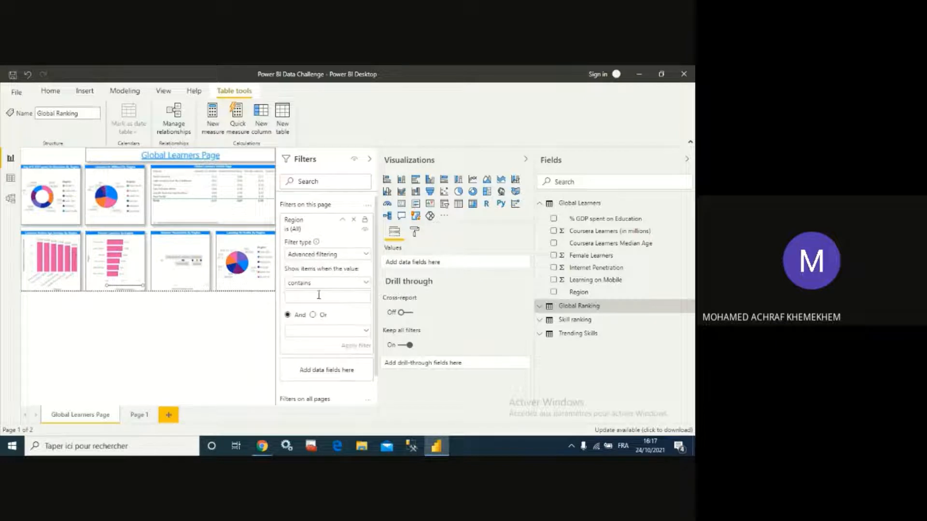
left_click(365, 284)
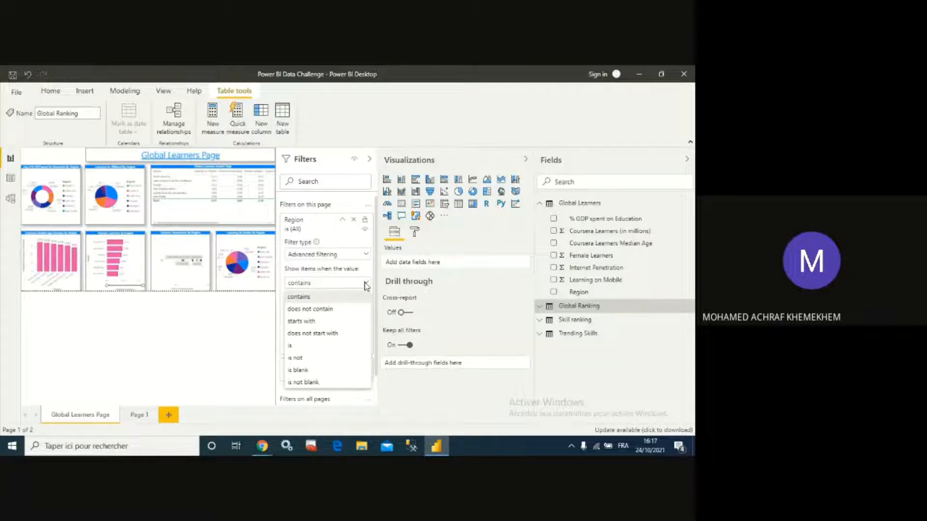
left_click(332, 296)
left_click(307, 302)
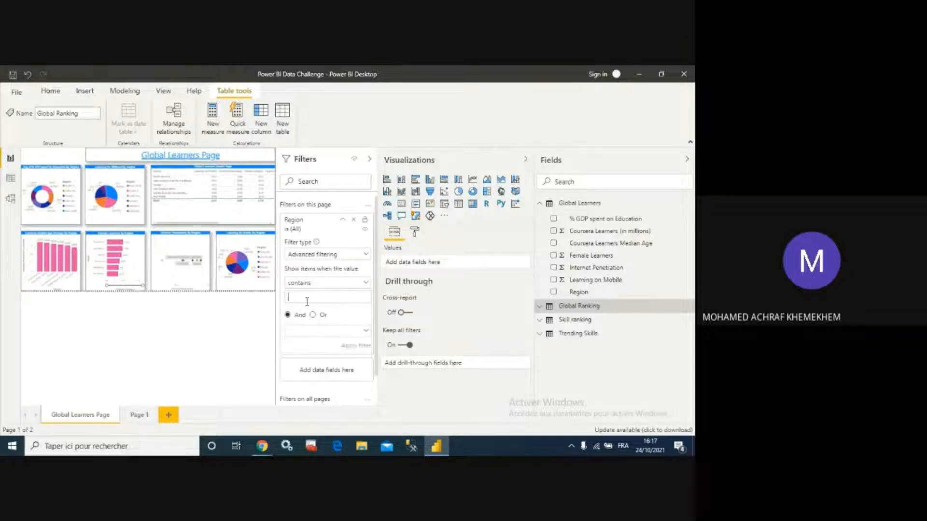
type("Nor")
left_click(349, 346)
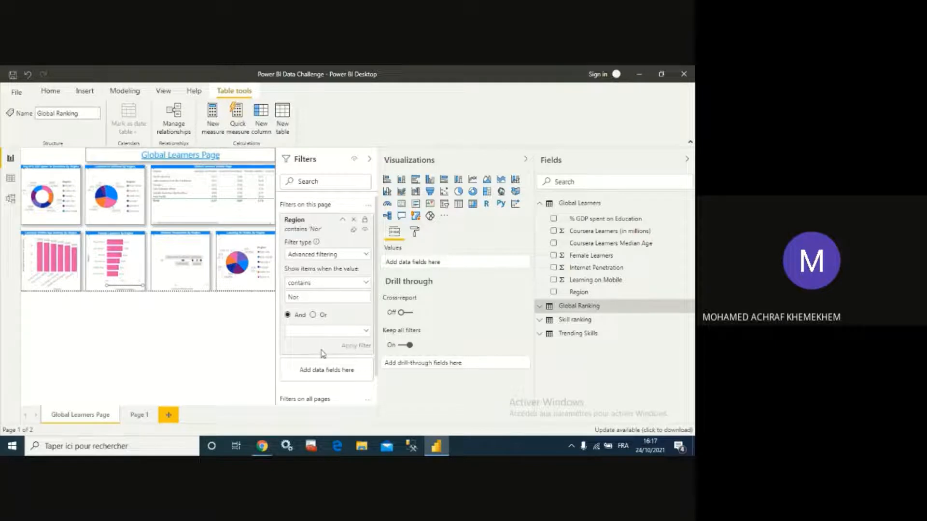
left_click(263, 169)
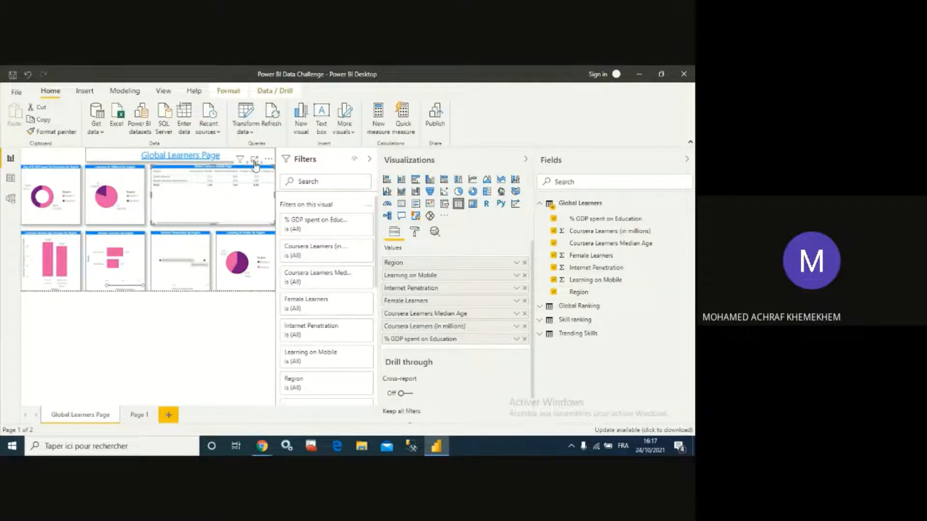
- Inspect the filtered table in focus mode, return to the report, and clear the page-level Region filter
left_click(254, 161)
left_click(77, 201)
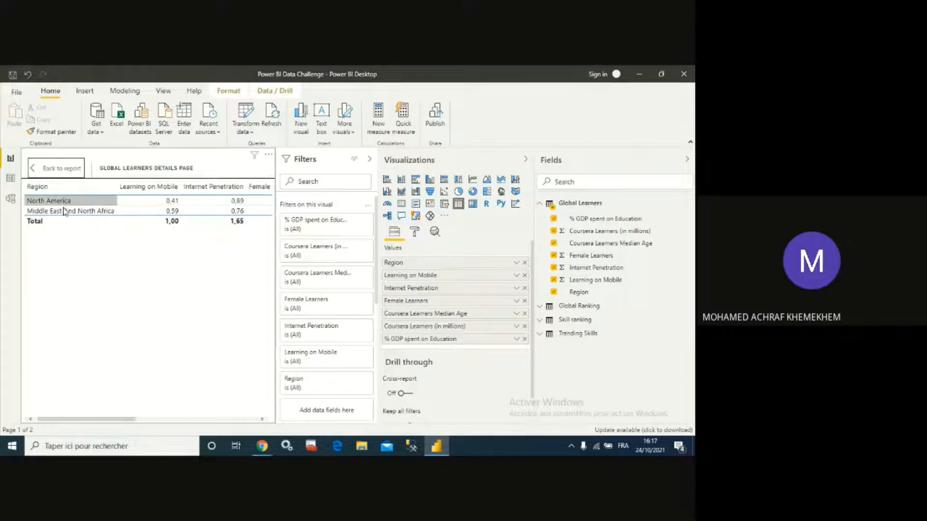
left_click(66, 213)
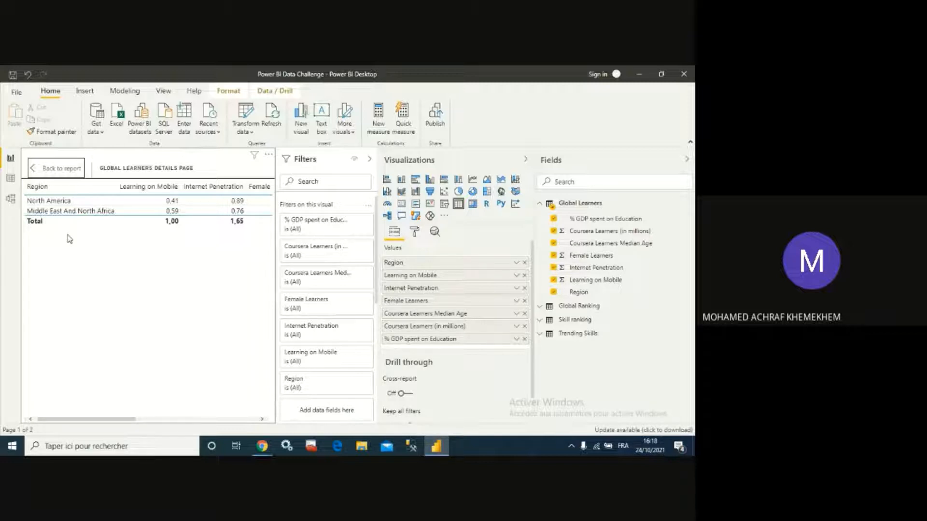
left_click(32, 171)
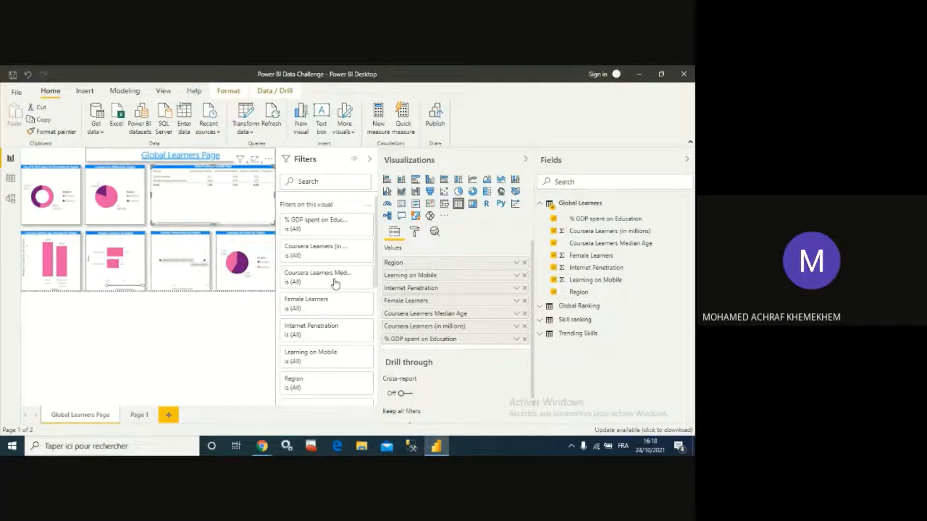
scroll(332, 268, "down", 3)
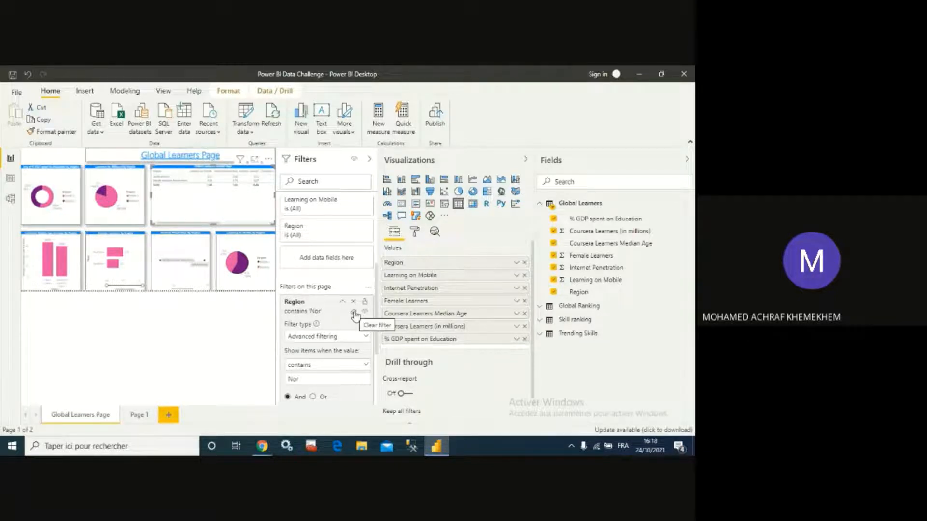
left_click(355, 316)
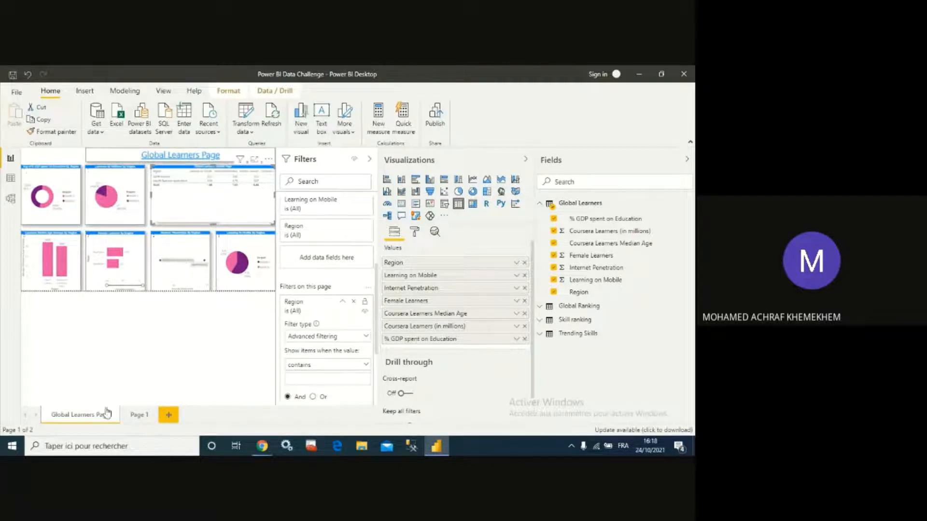
- Open Page 1 and expand the Global Ranking table's fields instead of Global Learners
left_click(139, 415)
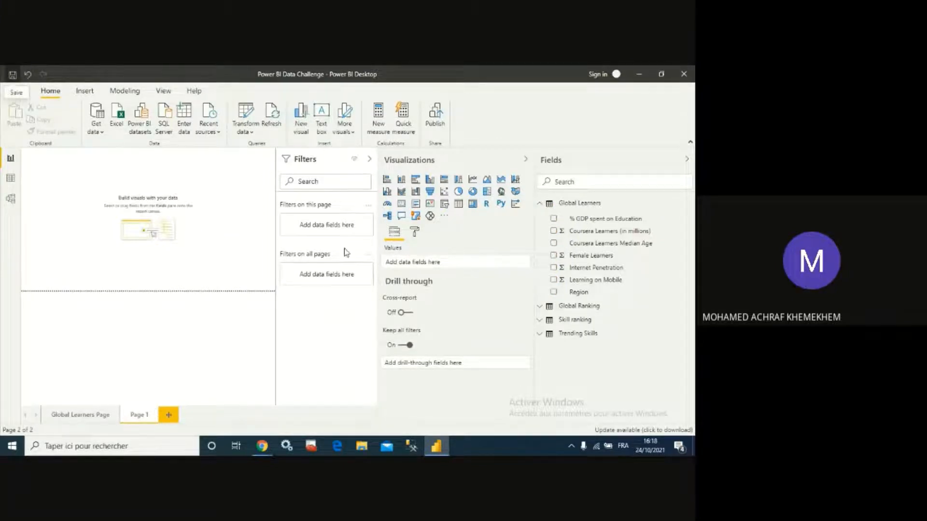
left_click(551, 208)
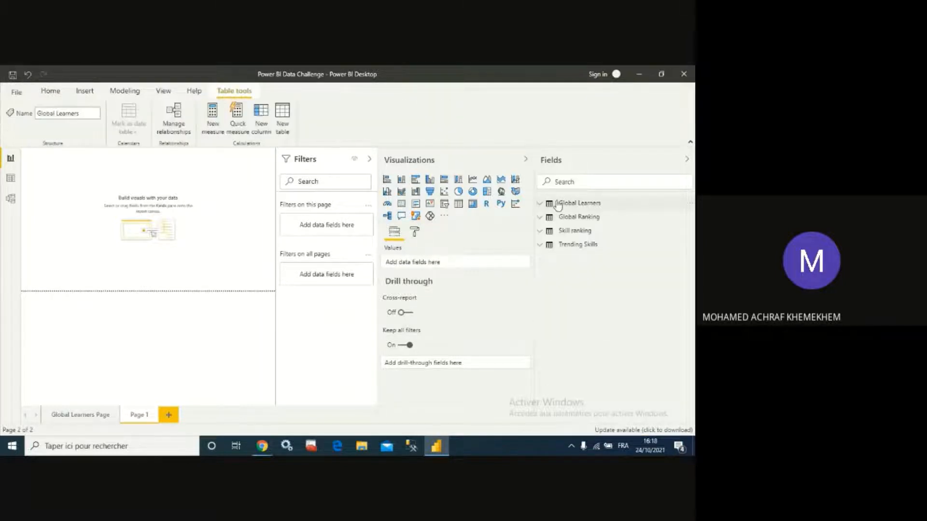
left_click(540, 218)
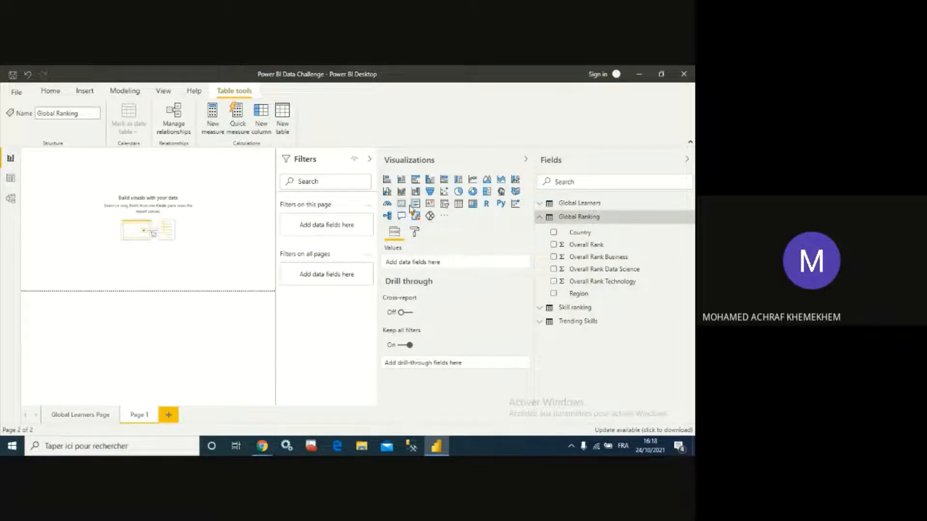
- Rename Page 1 as Global Ranking Page
double_click(138, 414)
type("Global Ranking Page")
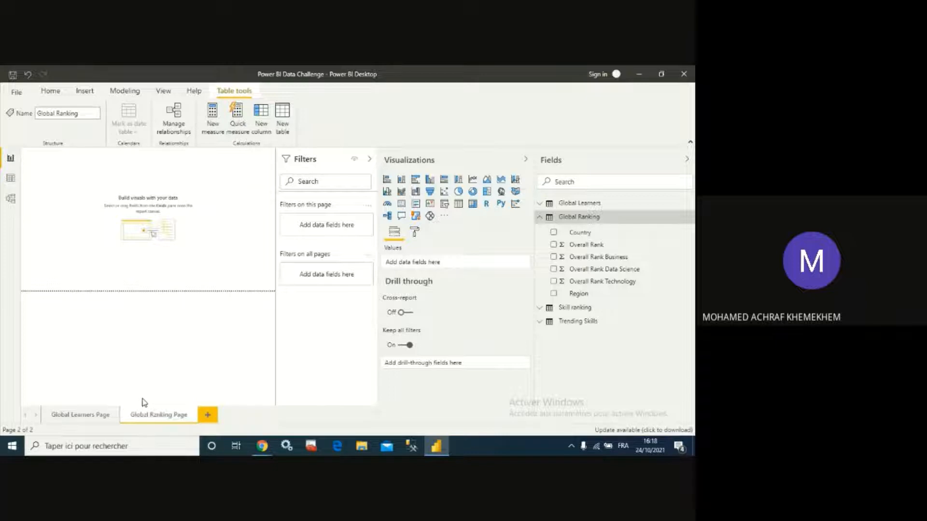
double_click(157, 416)
left_click(157, 415)
type("a")
key("Return")
double_click(147, 416)
left_click(147, 416)
type("a")
left_click(163, 249)
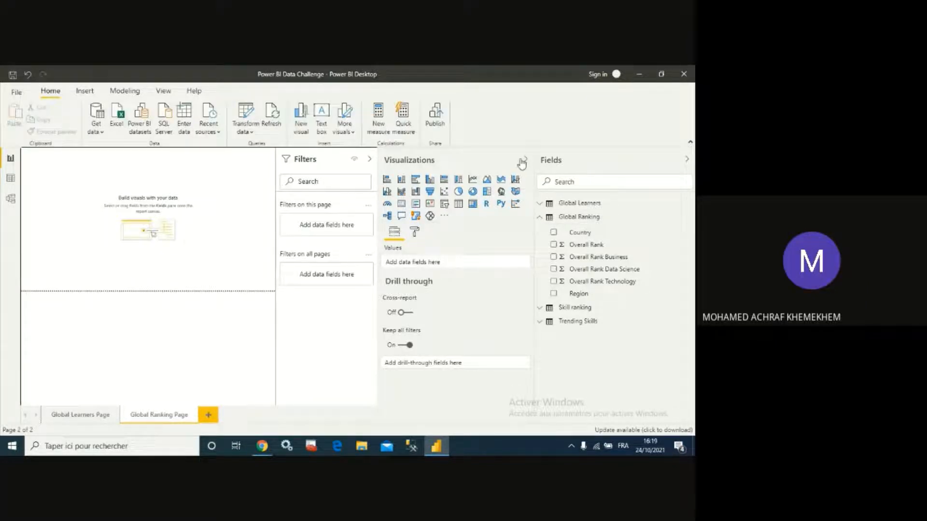
- Collapse the Filters pane and add a table visual showing Region and Country from Global Ranking
left_click(369, 160)
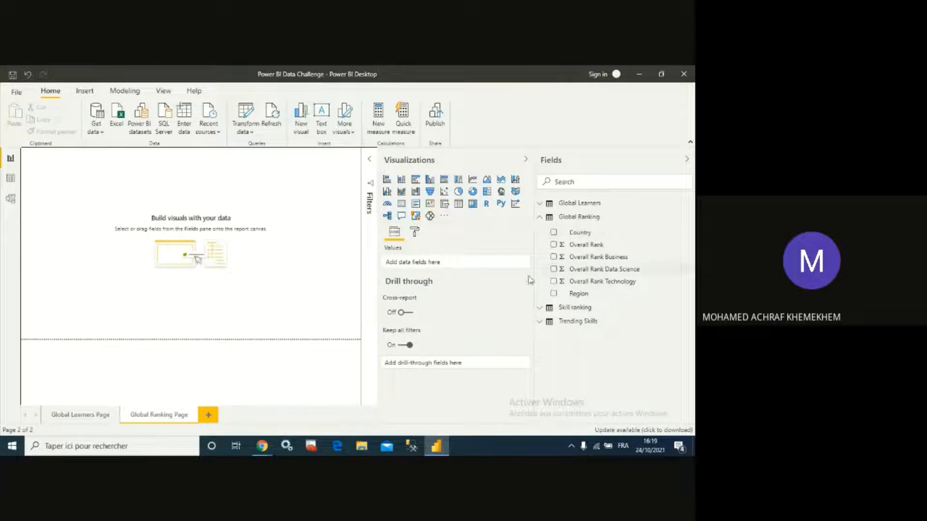
left_click(458, 204)
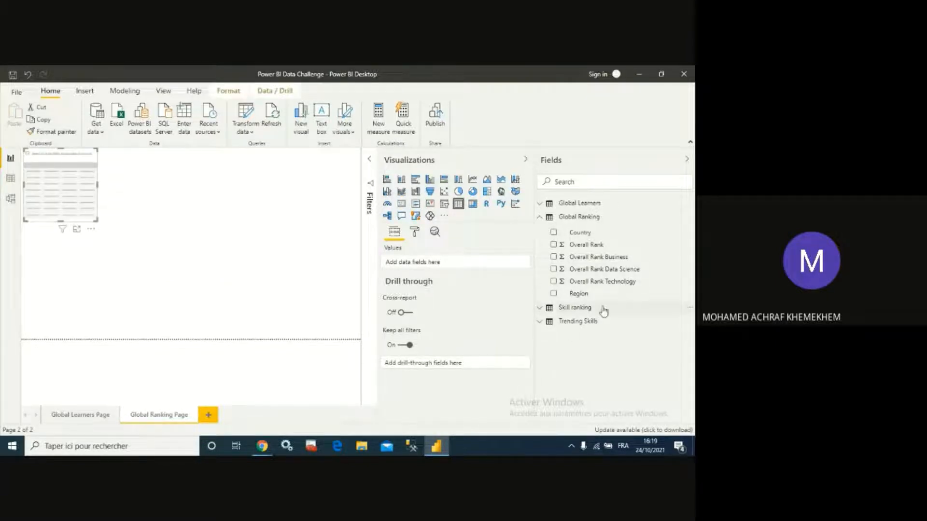
left_click(554, 293)
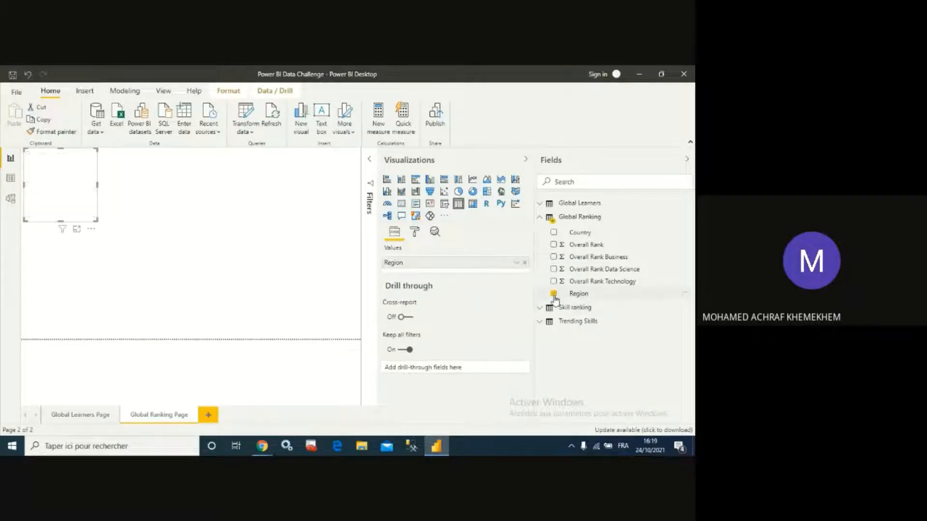
left_click(558, 236)
left_click(554, 233)
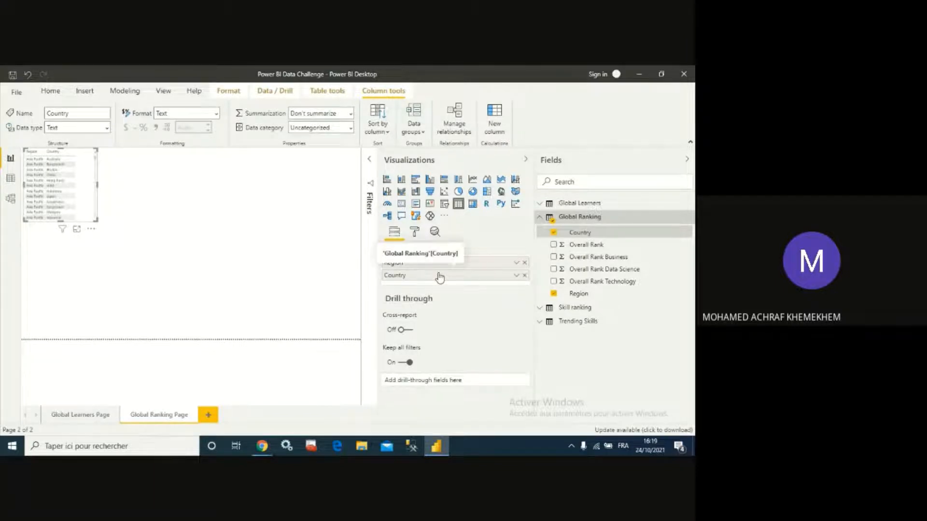
- Add Overall Rank, Overall Rank Business, Overall Rank Data Science and Overall Rank Technology to the table
left_click(77, 230)
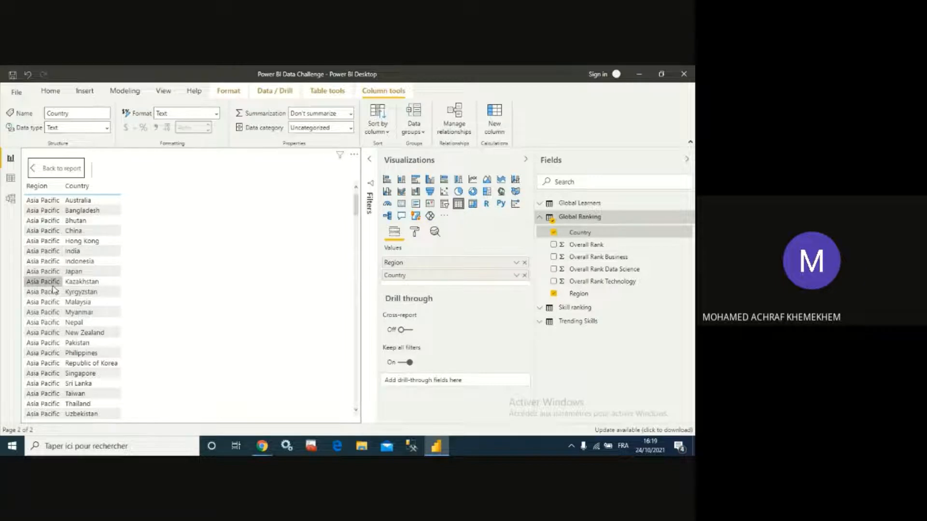
scroll(69, 332, "down", 3)
scroll(69, 332, "down", 5)
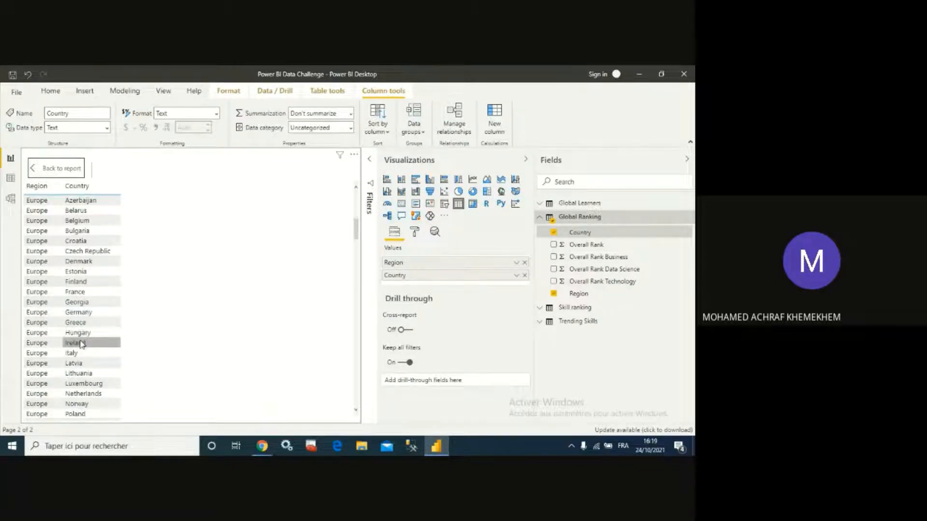
scroll(75, 343, "down", 2)
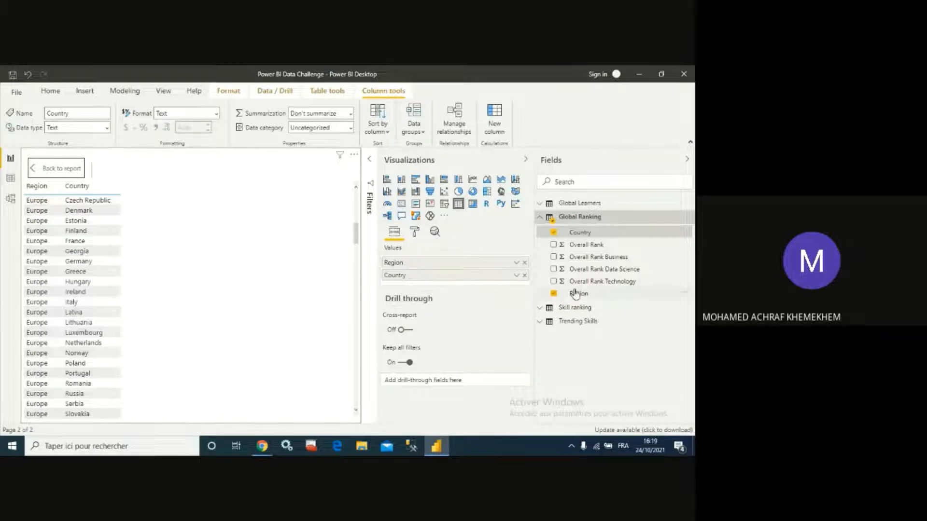
left_click(555, 245)
left_click(555, 257)
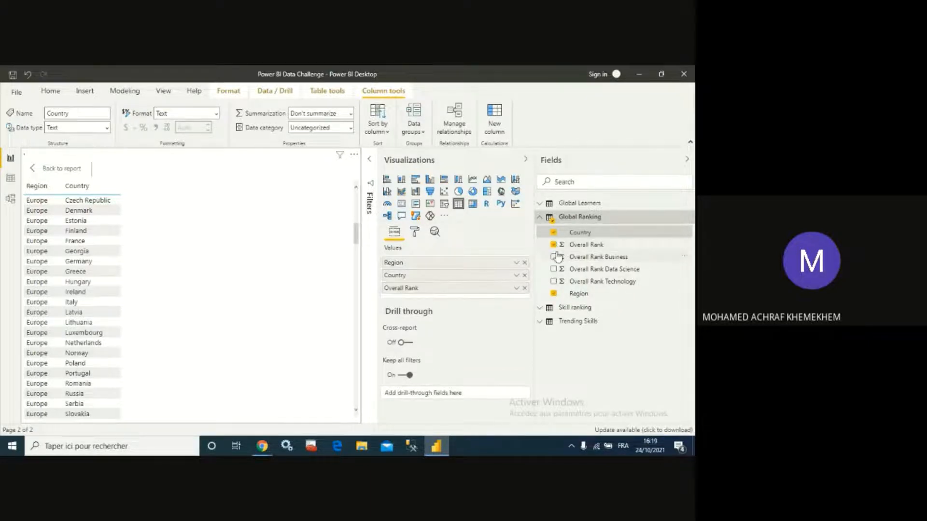
left_click(554, 269)
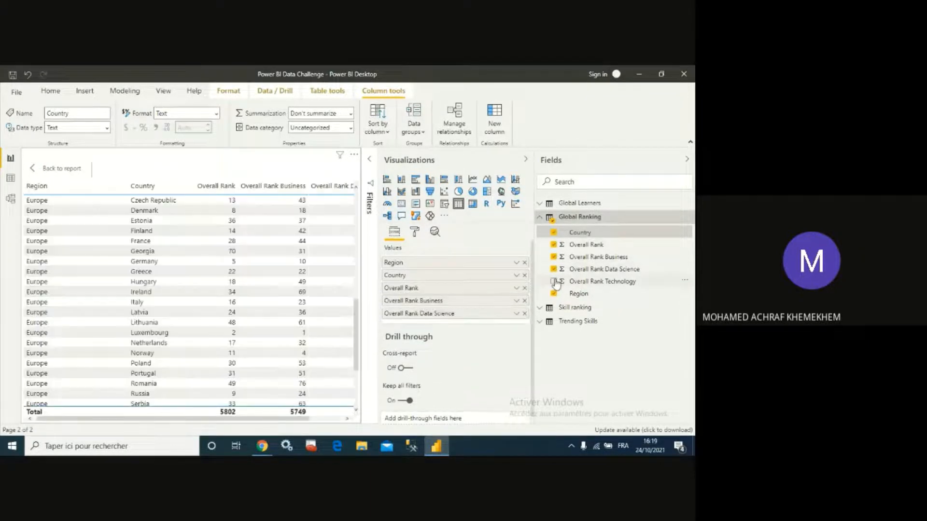
left_click(554, 282)
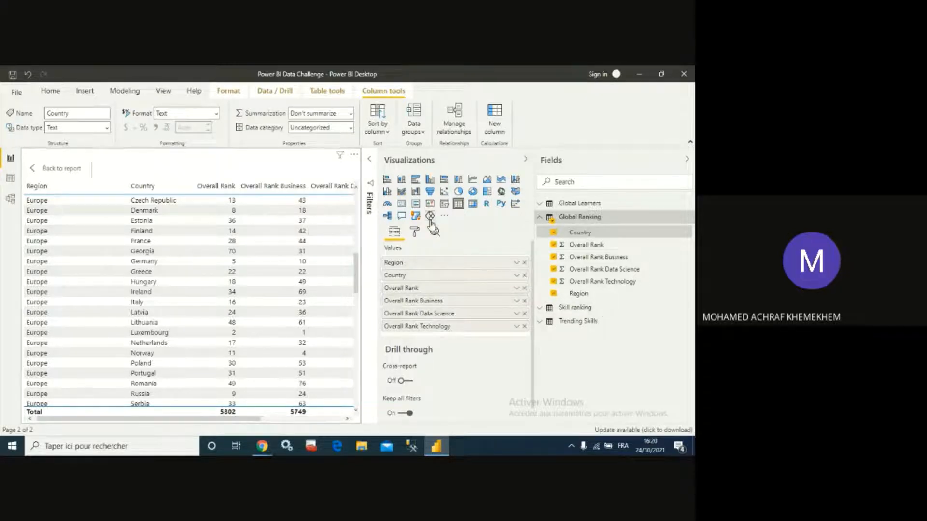
- Turn off the totals row in the table's format settings
left_click(414, 232)
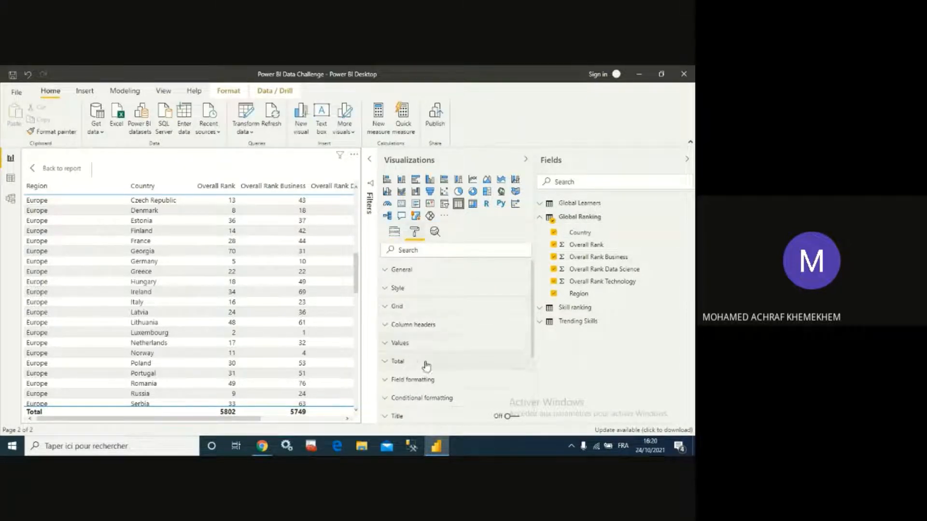
left_click(394, 362)
scroll(412, 347, "down", 1)
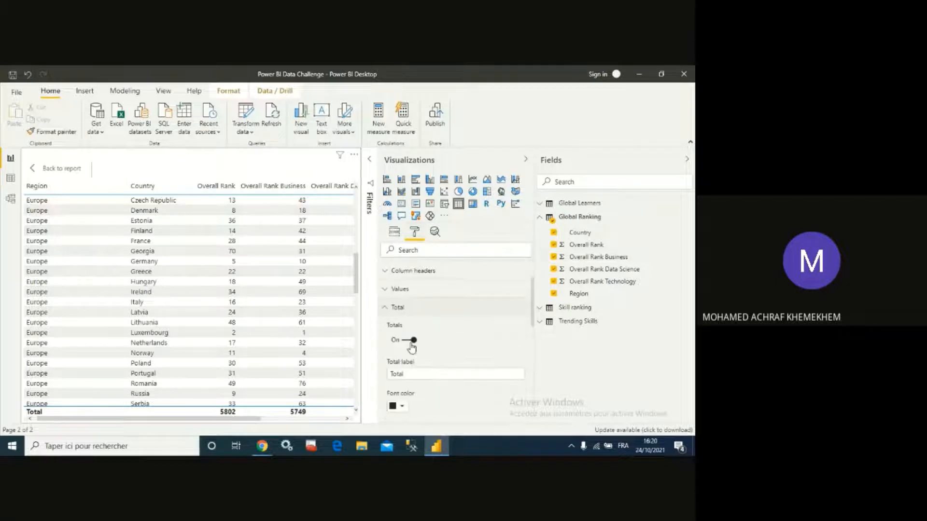
left_click(409, 341)
scroll(248, 314, "down", 3)
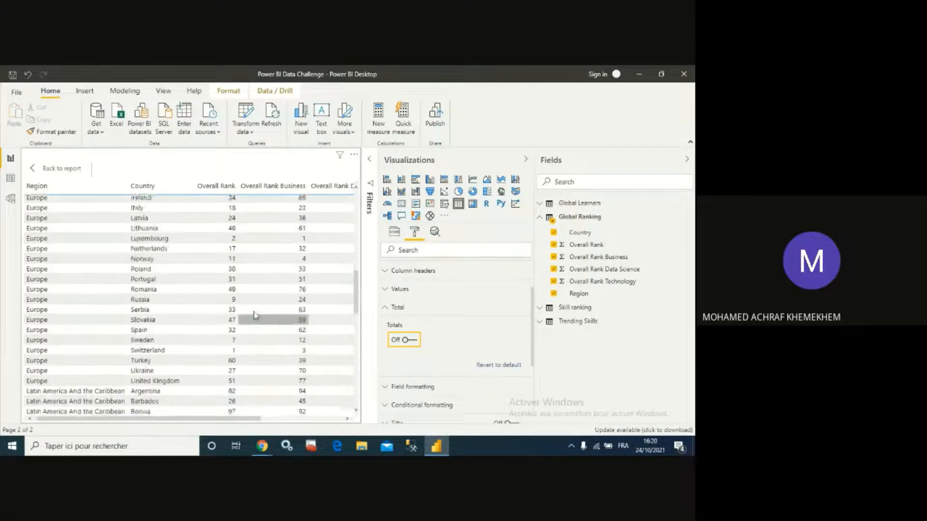
scroll(248, 314, "up", 5)
- Turn on the table's title and set its text to Global Ranking Details Table
left_click(394, 232)
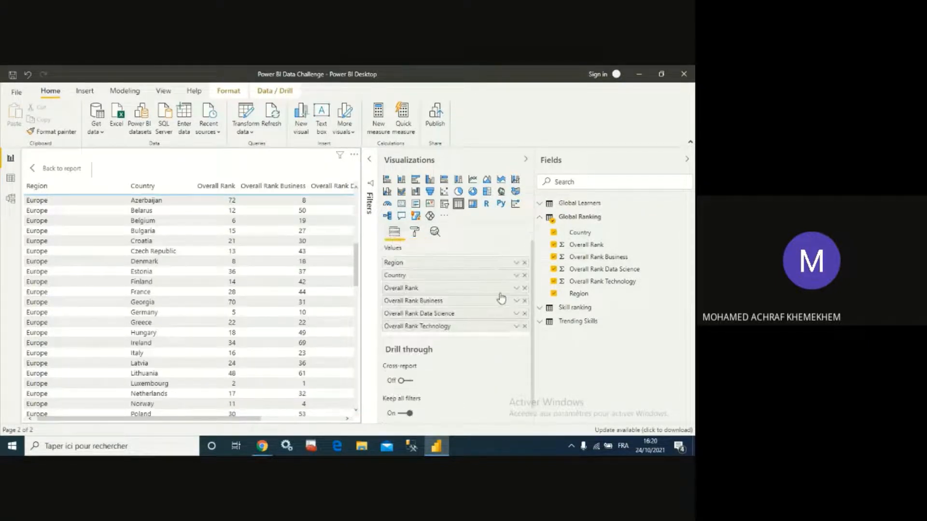
left_click(415, 231)
scroll(458, 304, "down", 2)
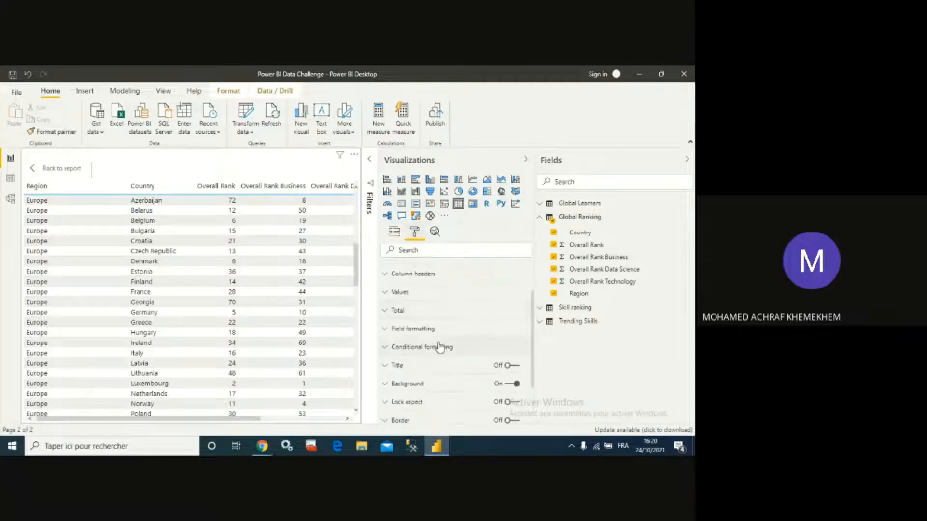
left_click(385, 330)
scroll(451, 324, "down", 5)
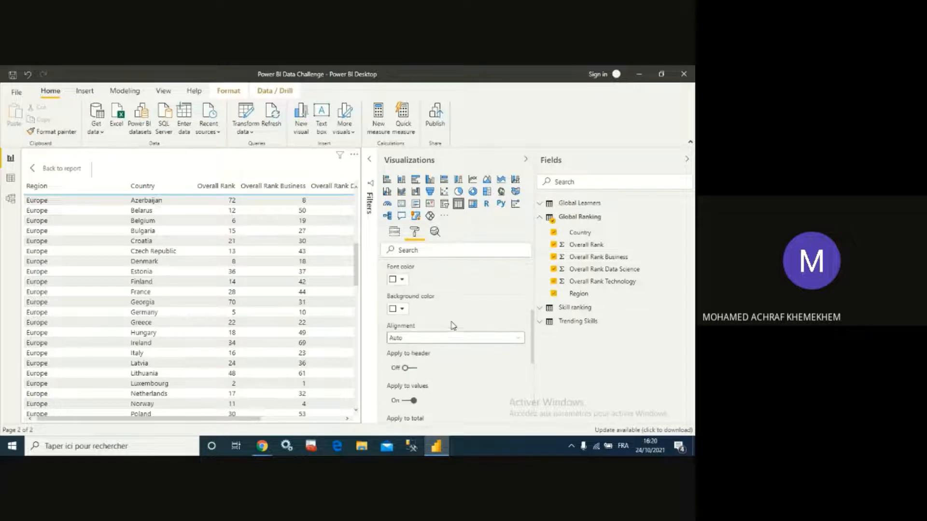
scroll(452, 326, "down", 1)
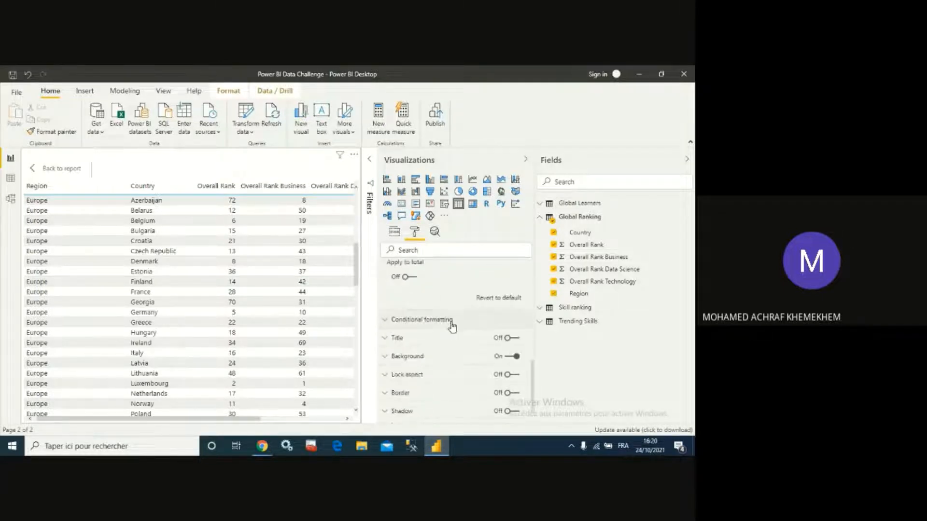
scroll(446, 332, "down", 1)
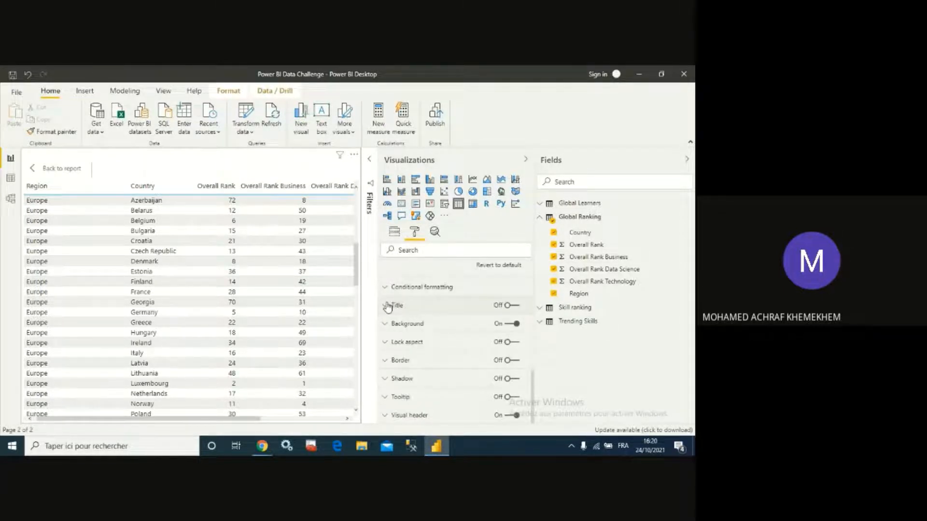
left_click(387, 306)
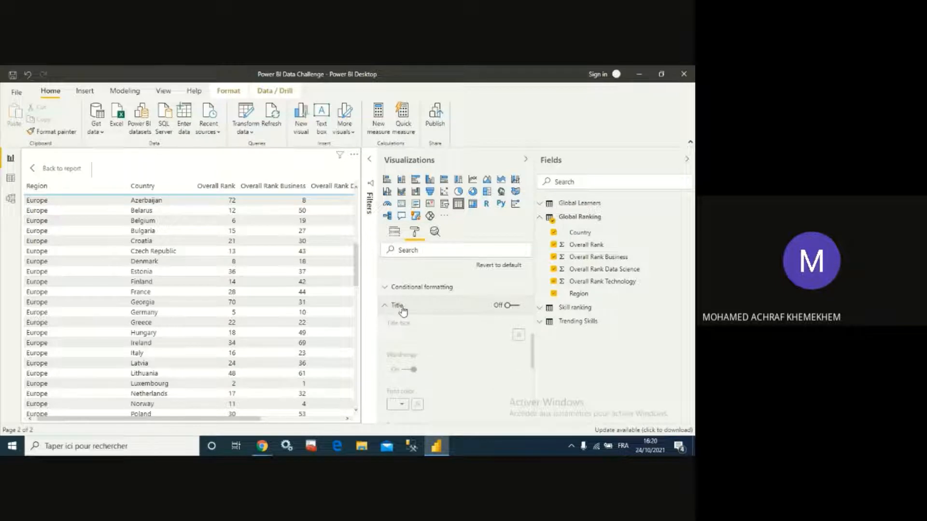
left_click(514, 307)
left_click(435, 334)
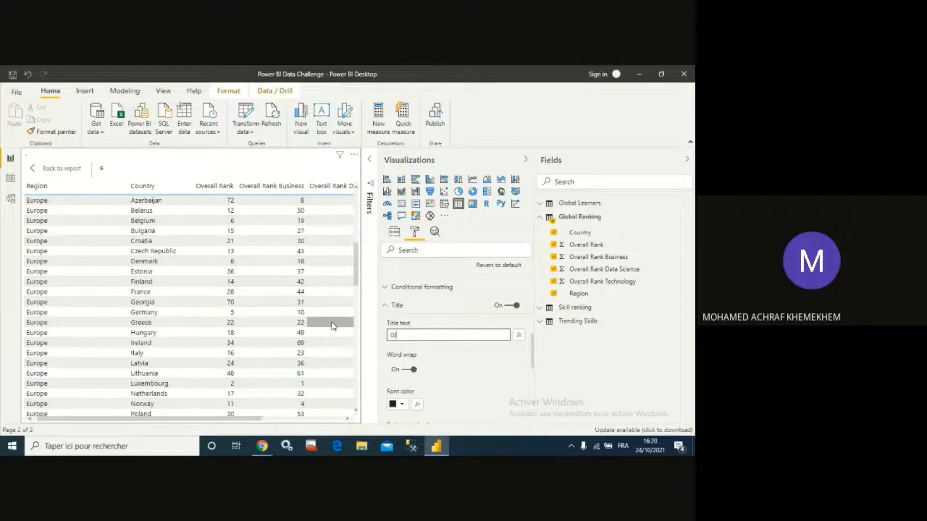
type("obal ")
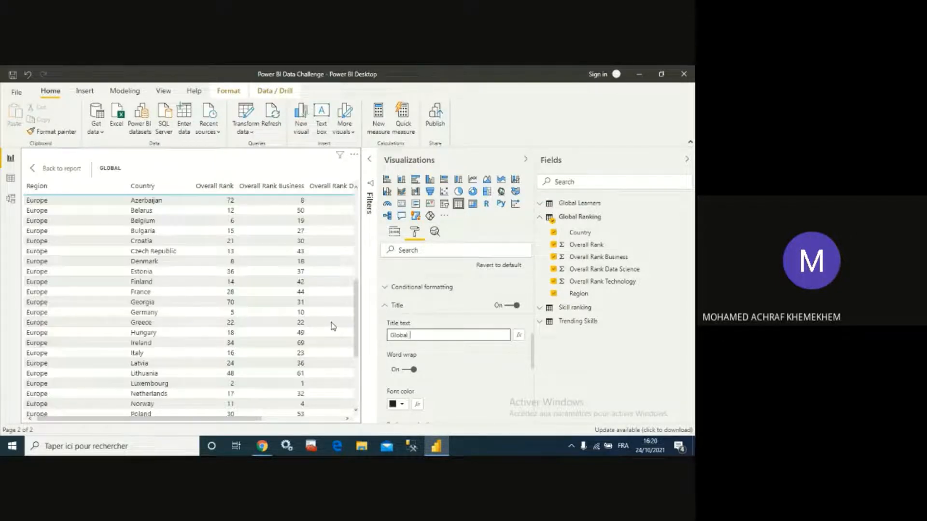
type("Ranking")
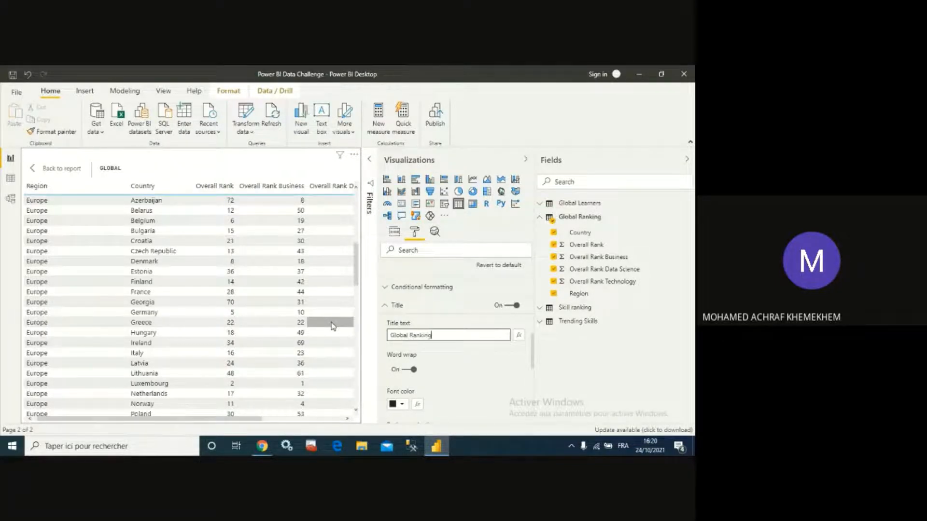
type(" Details Ta")
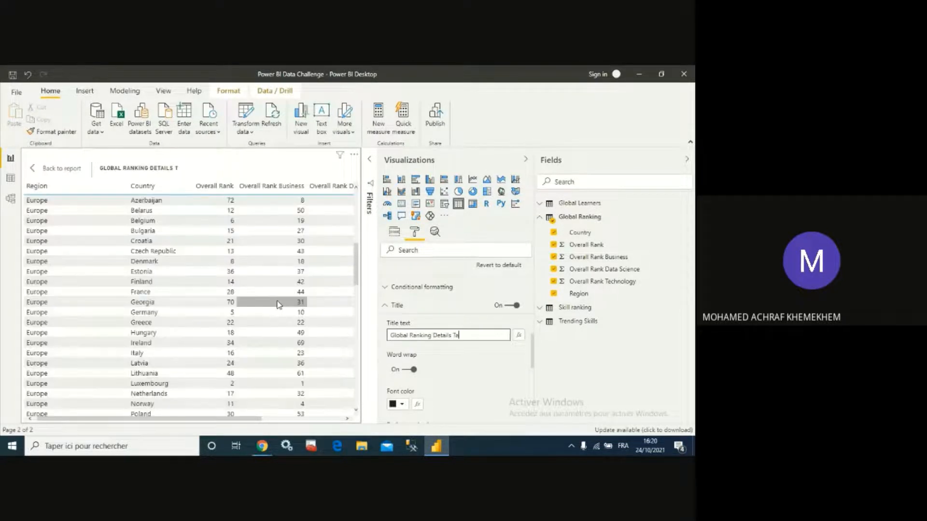
type("ble")
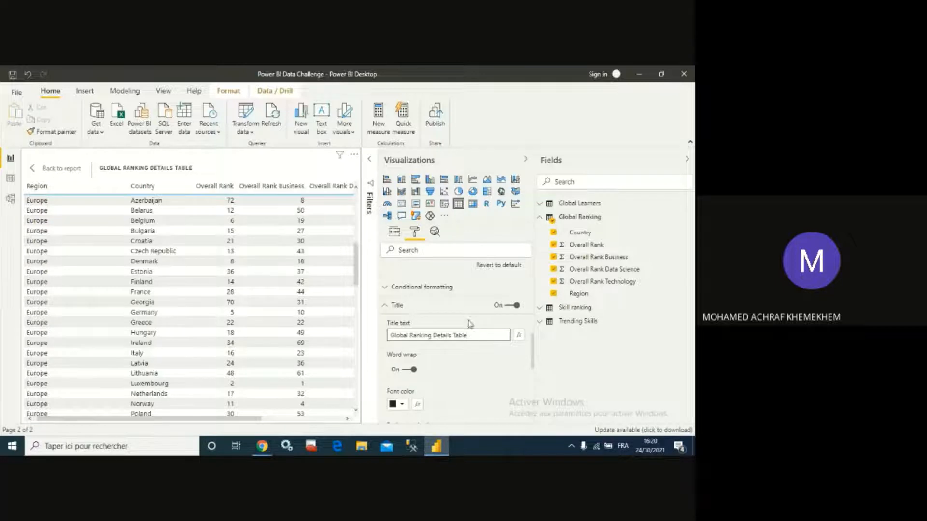
scroll(463, 321, "down", 3)
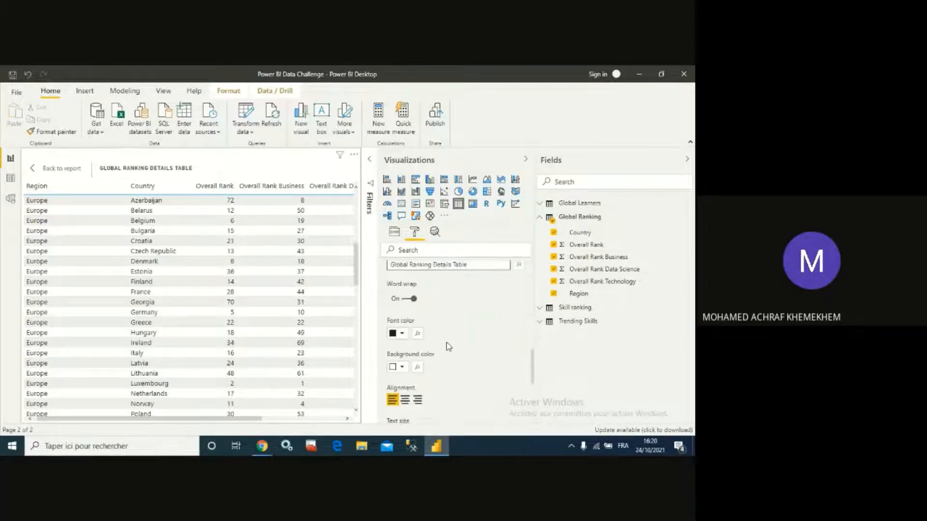
- Set the table title's font color to white and its background color to blue
scroll(449, 347, "up", 1)
left_click(401, 352)
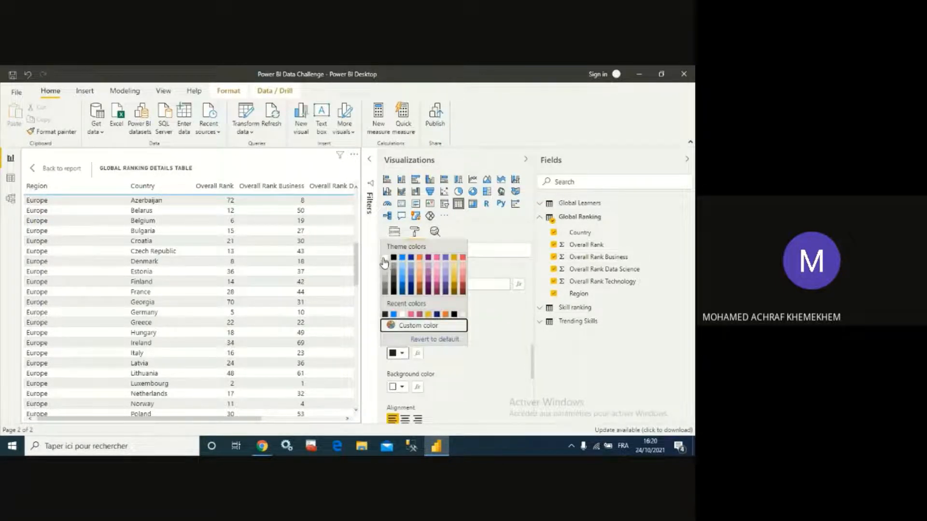
left_click(385, 258)
left_click(397, 386)
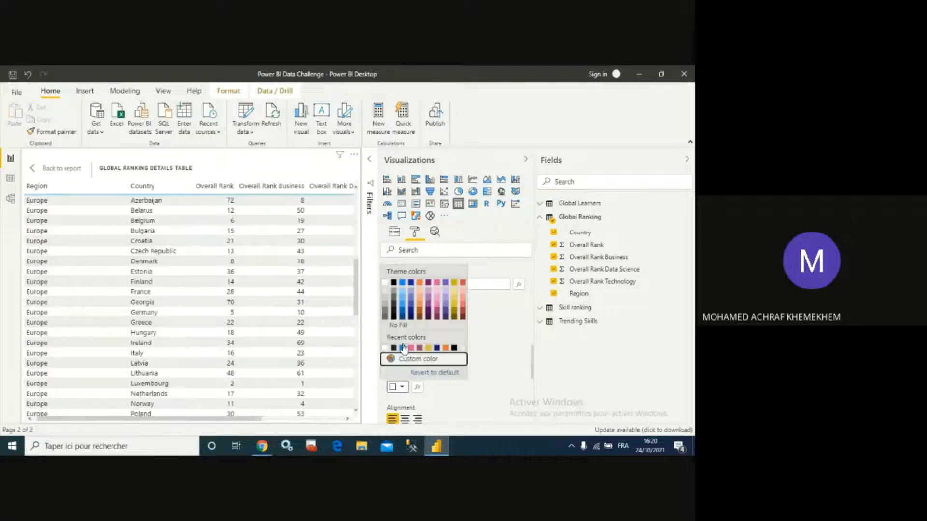
left_click(402, 288)
- Center-align the table title and switch on the table's border and shadow
scroll(429, 363, "down", 3)
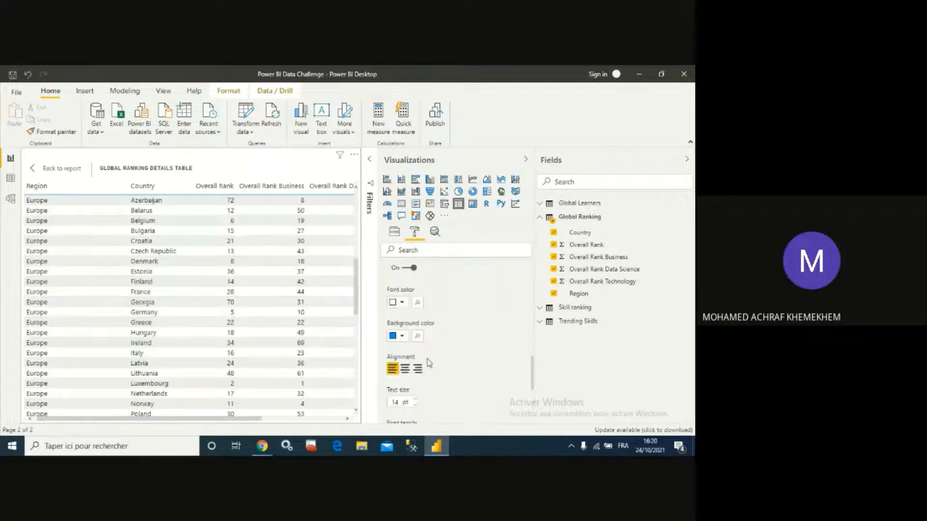
scroll(429, 363, "down", 3)
left_click(405, 266)
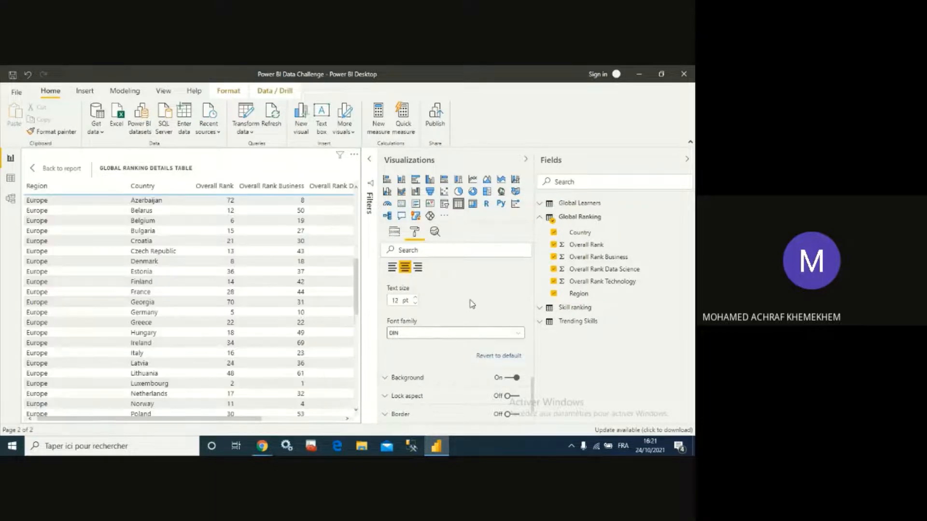
scroll(474, 305, "down", 2)
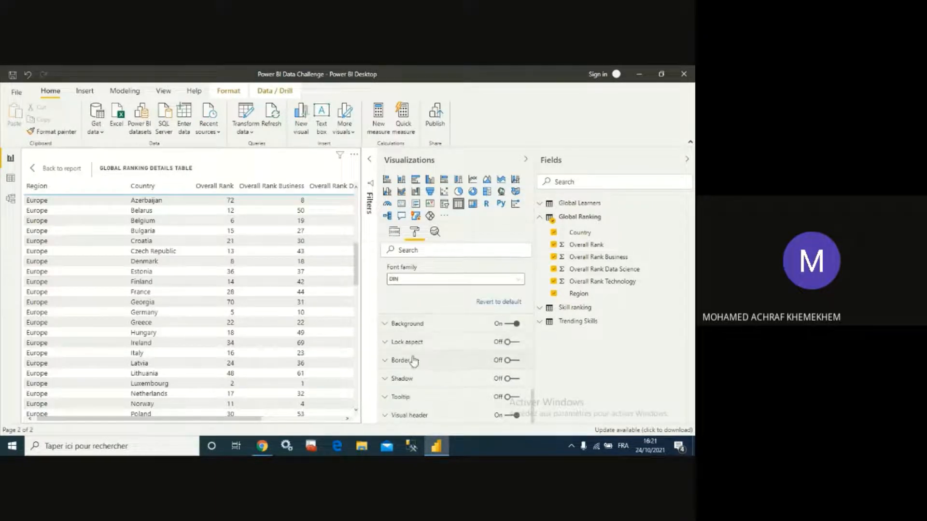
left_click(512, 360)
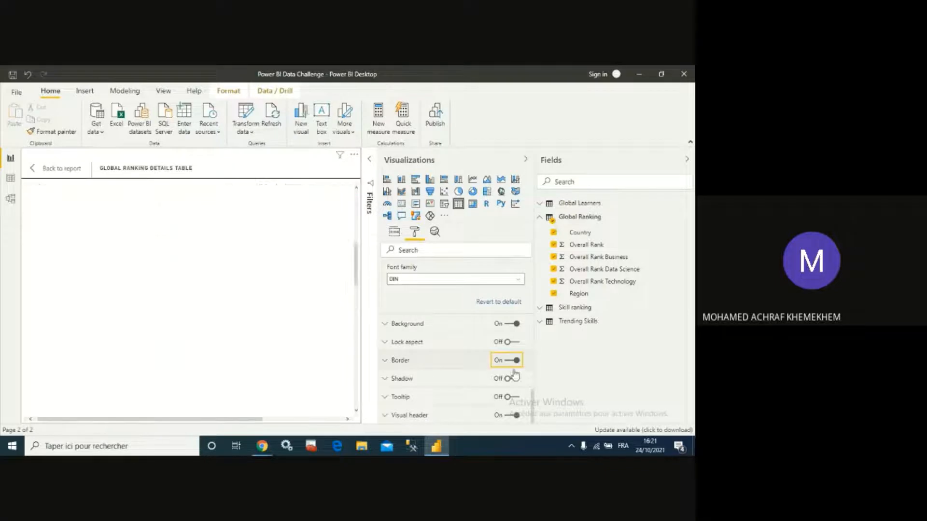
left_click(512, 379)
- Set the table values' background, alternate font and alternate background colors
scroll(484, 367, "down", 10)
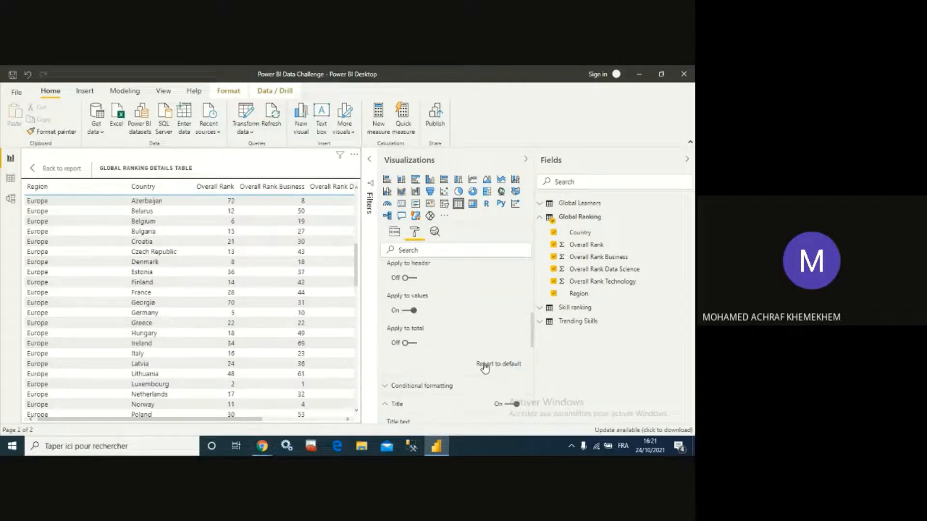
scroll(485, 367, "up", 2)
scroll(485, 367, "up", 3)
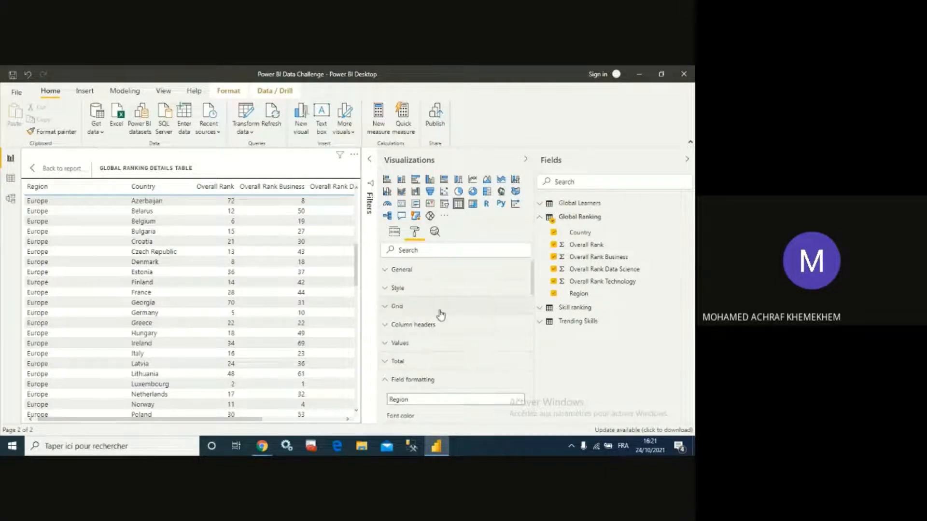
left_click(396, 343)
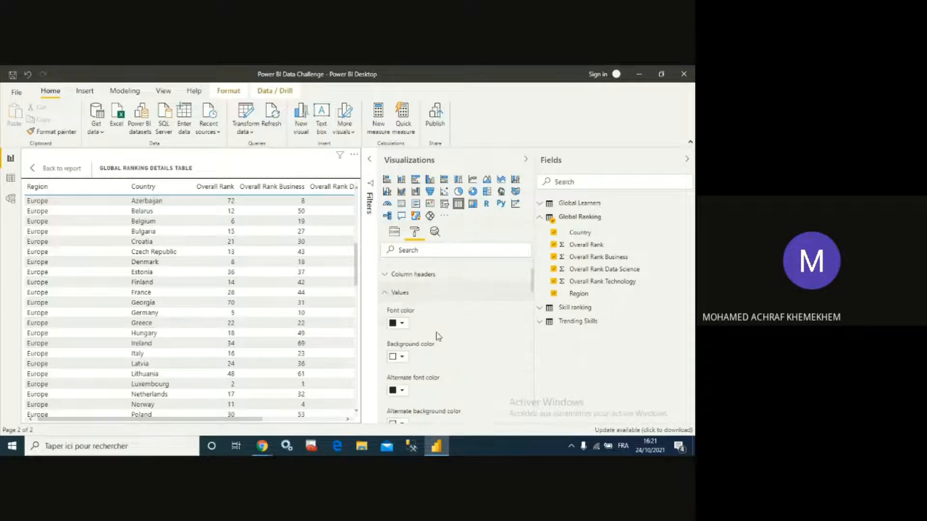
left_click(407, 358)
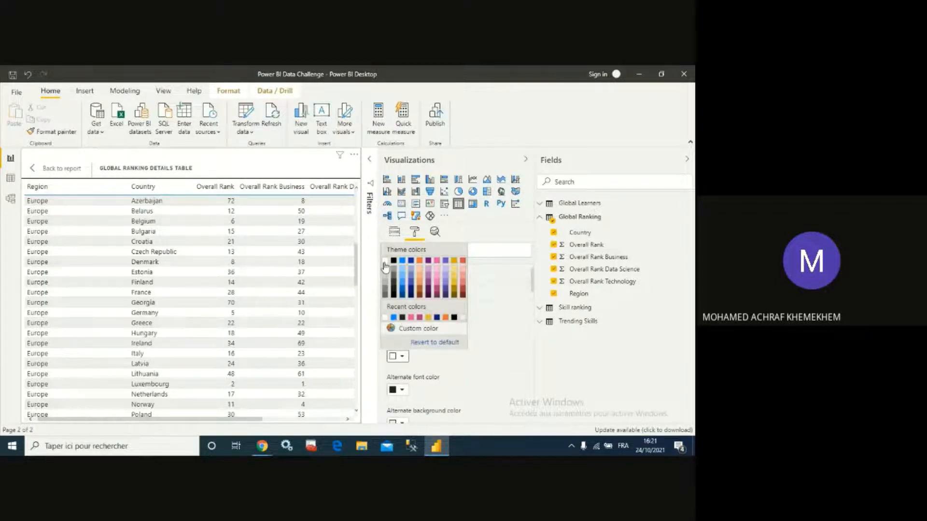
left_click(411, 368)
scroll(411, 368, "down", 1)
left_click(402, 339)
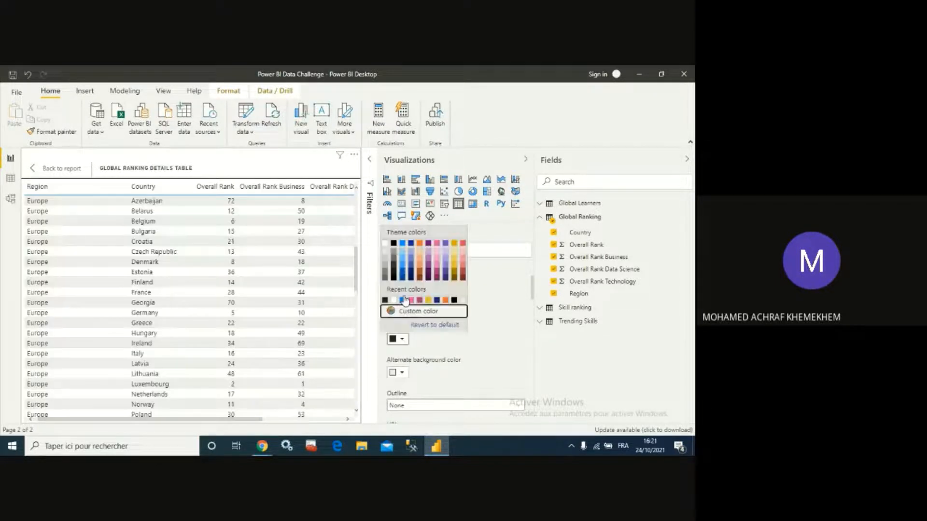
left_click(393, 253)
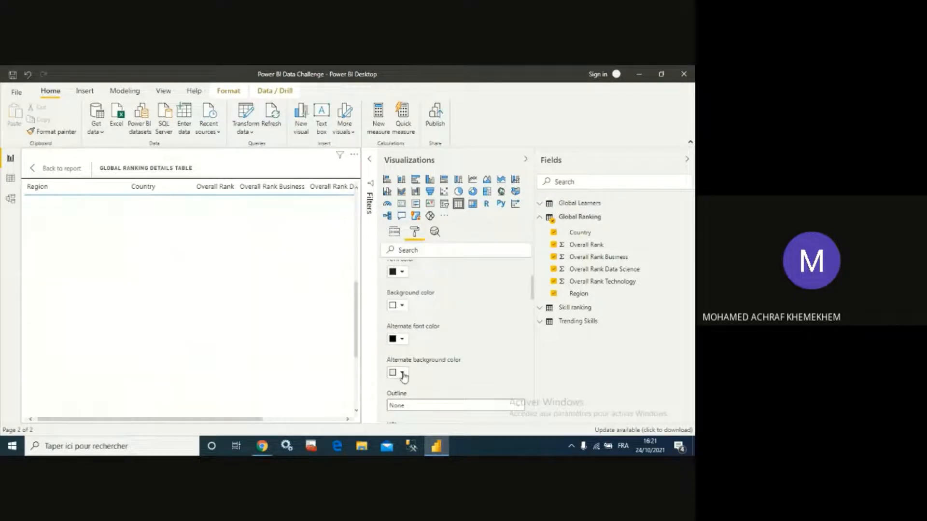
left_click(402, 372)
left_click(384, 278)
- Return to the report page, then move and widen the ranking table toward the page's upper right
left_click(34, 168)
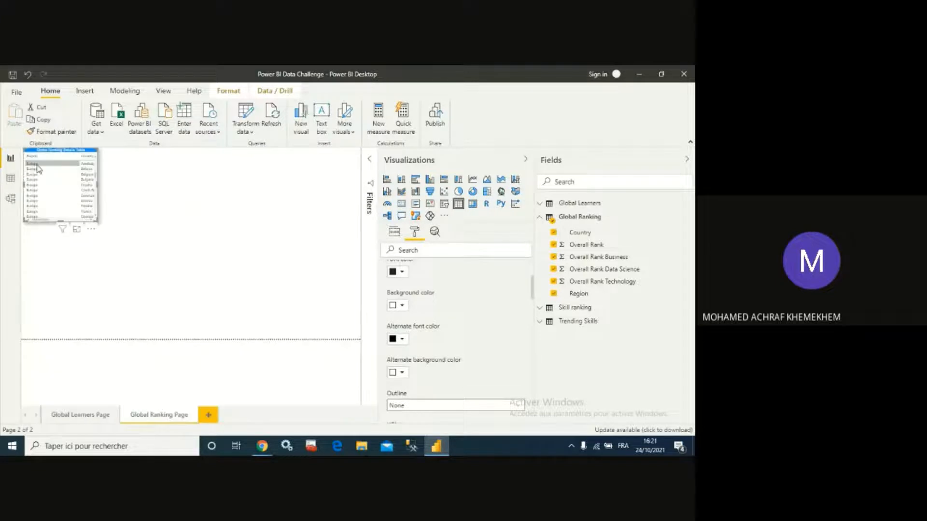
left_click_drag(80, 152, 341, 199)
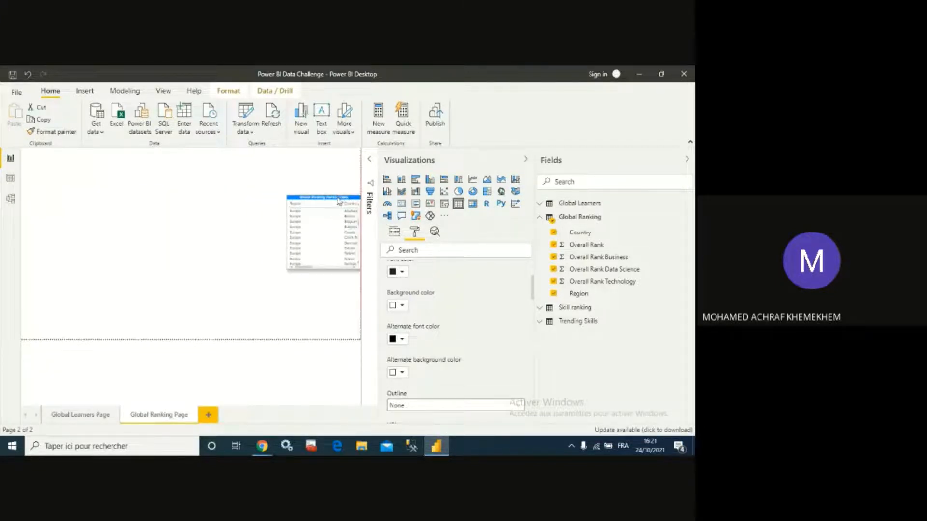
left_click_drag(287, 231, 168, 226)
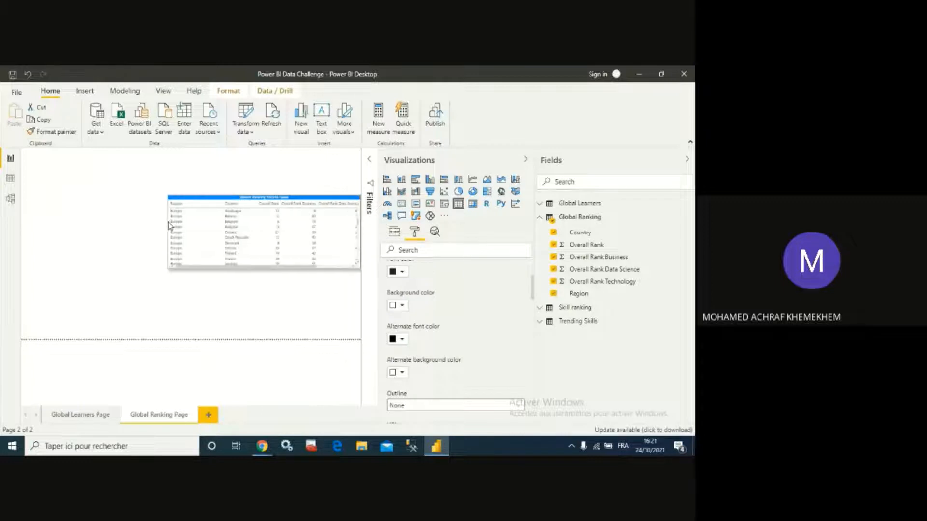
- Add a matrix visual and place it below the ranking table
left_click(240, 287)
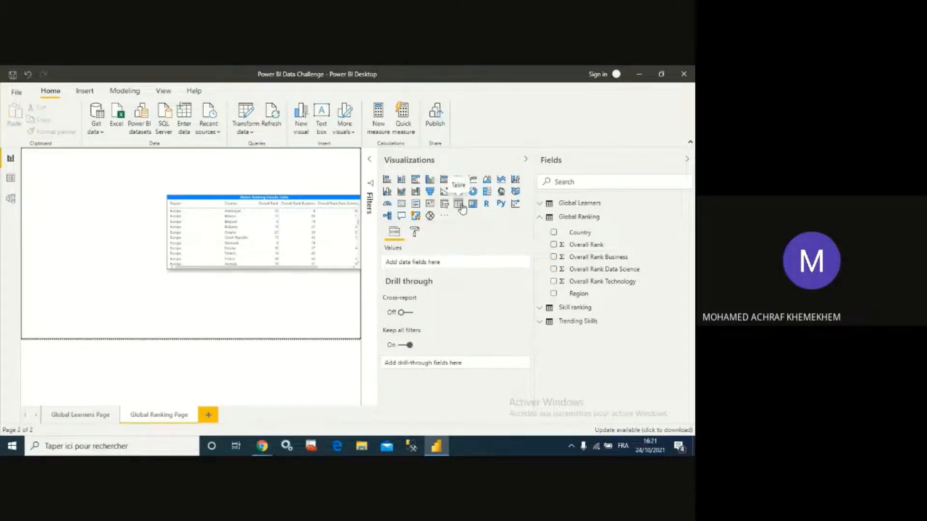
left_click(473, 206)
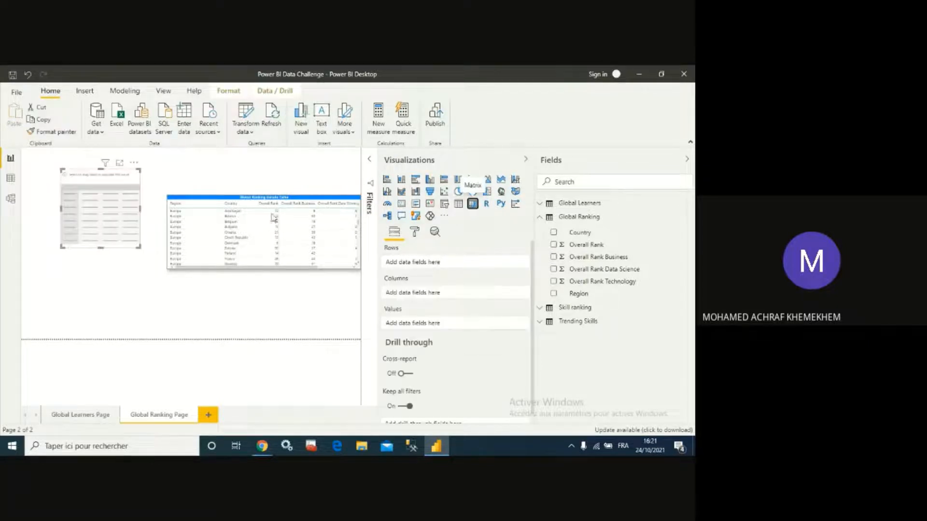
left_click_drag(136, 222, 291, 313)
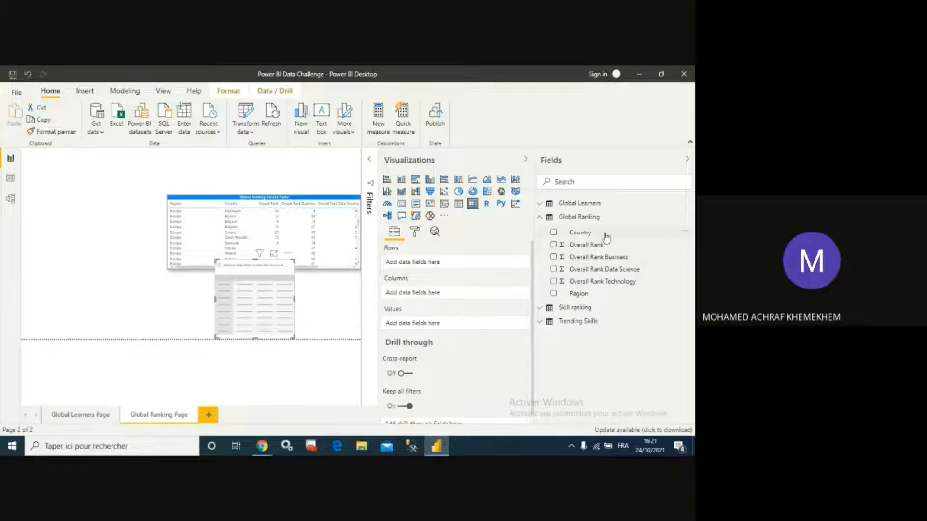
- Add Region as matrix rows, Country as columns, and Overall Rank, Business, Data Science and Technology as values
left_click(554, 294)
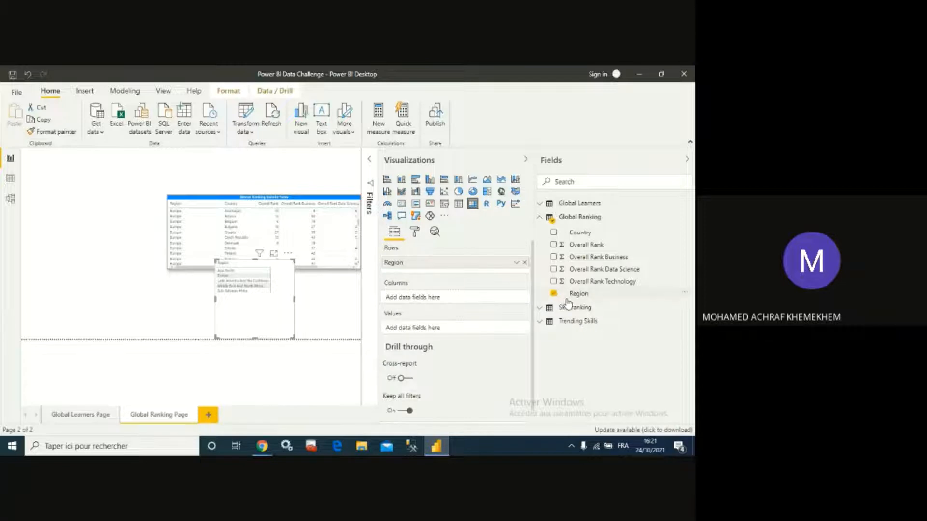
left_click(554, 233)
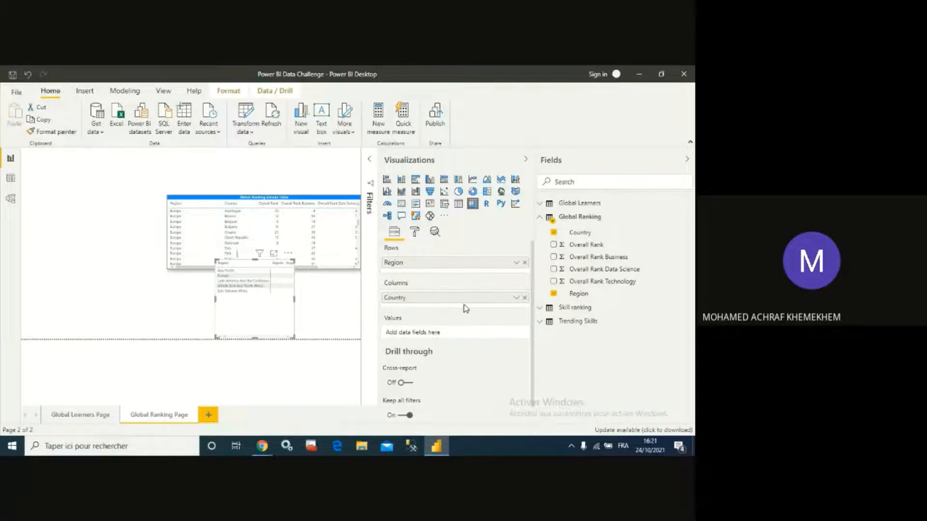
left_click(554, 245)
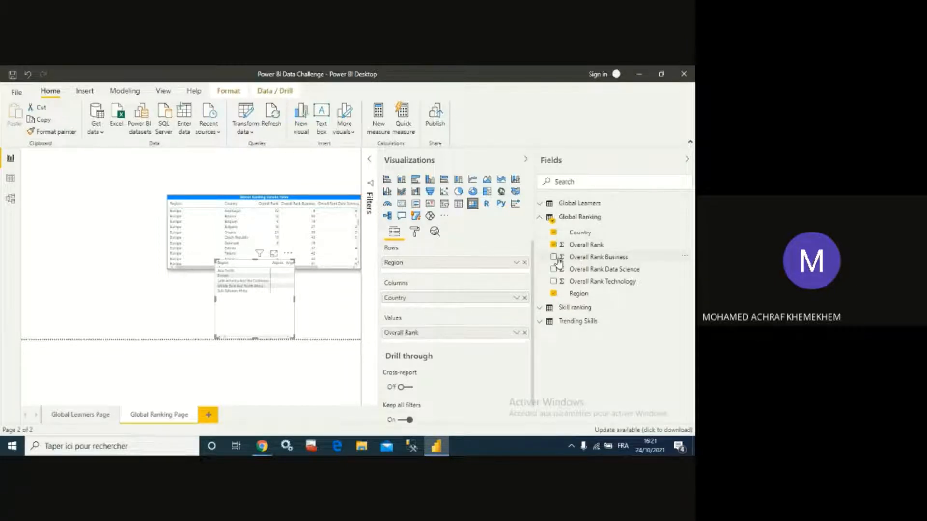
left_click(553, 257)
left_click(554, 269)
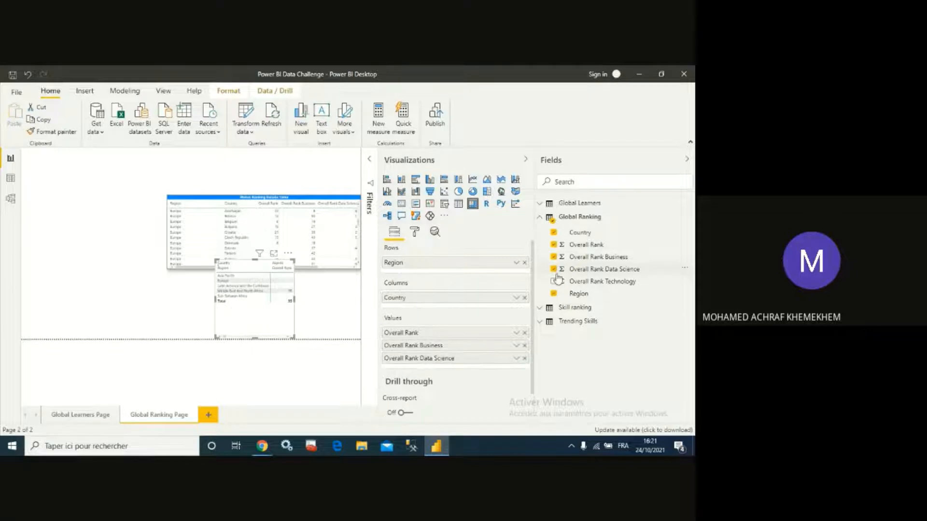
left_click(553, 282)
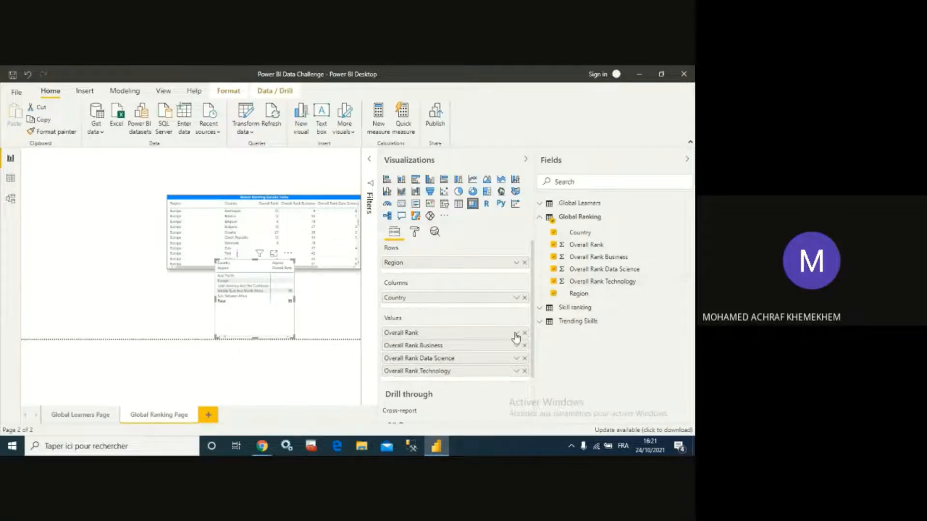
- Change the matrix's Overall Rank and Overall Rank Business values to Average
left_click(515, 334)
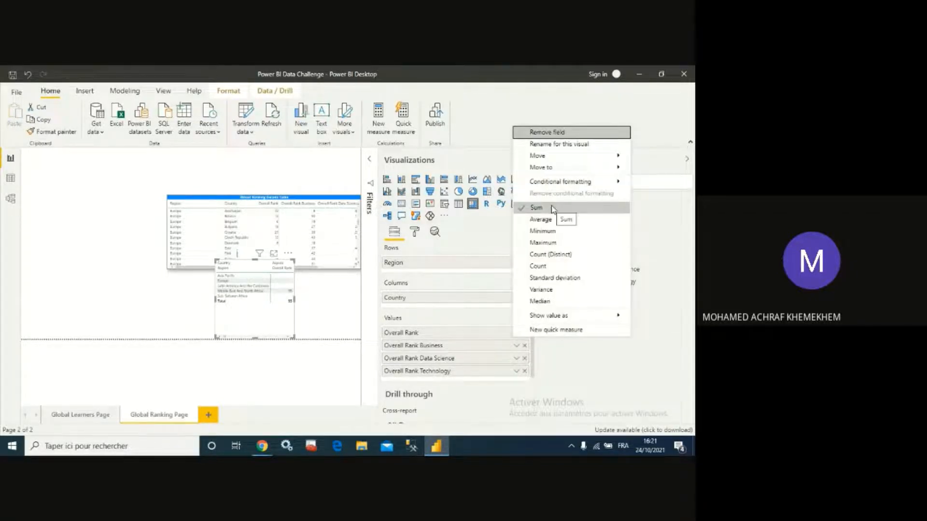
left_click(552, 222)
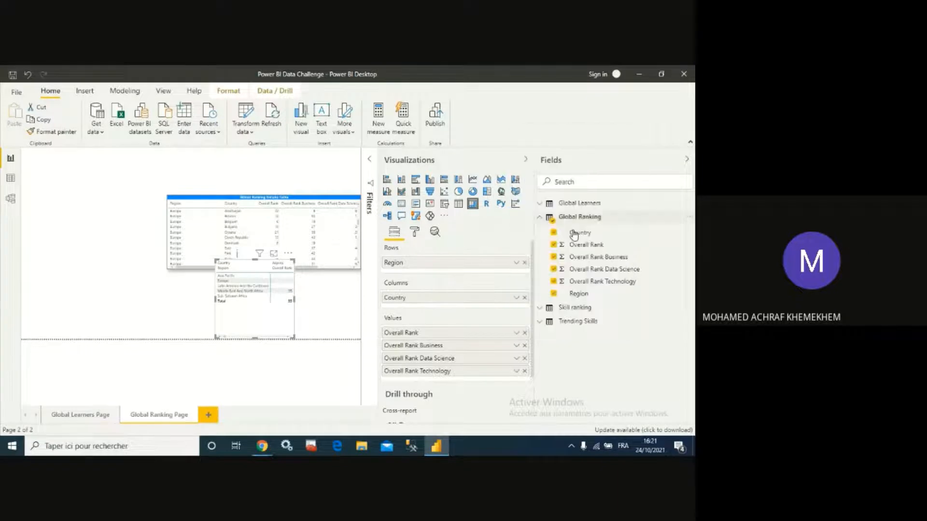
left_click(516, 345)
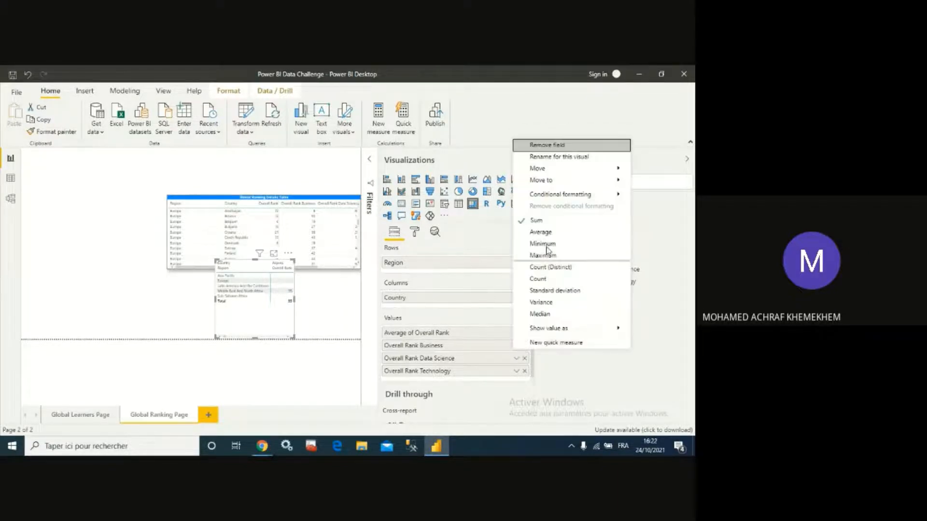
left_click(550, 235)
left_click(547, 237)
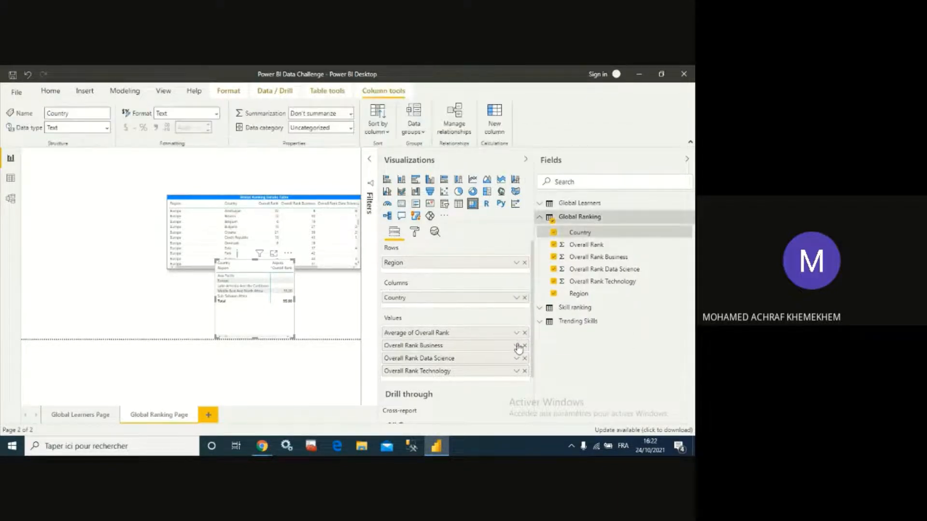
left_click(516, 346)
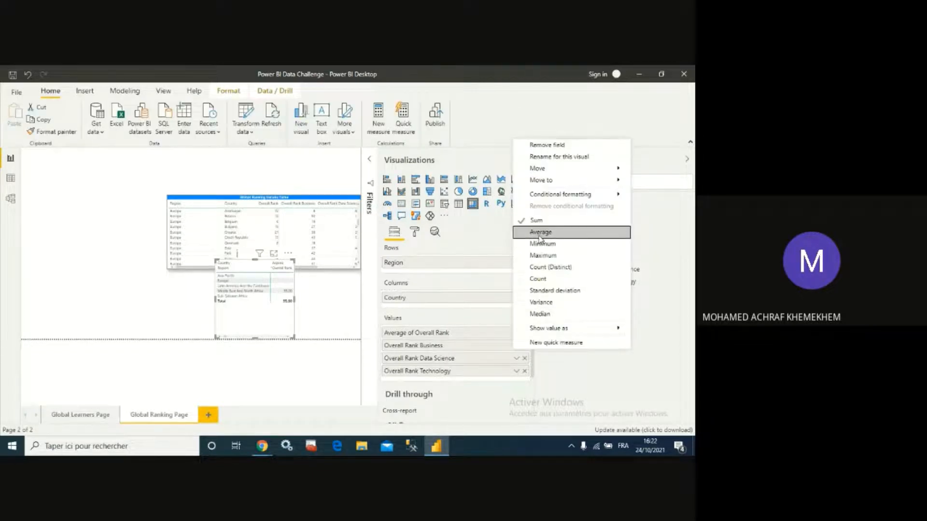
key("Return")
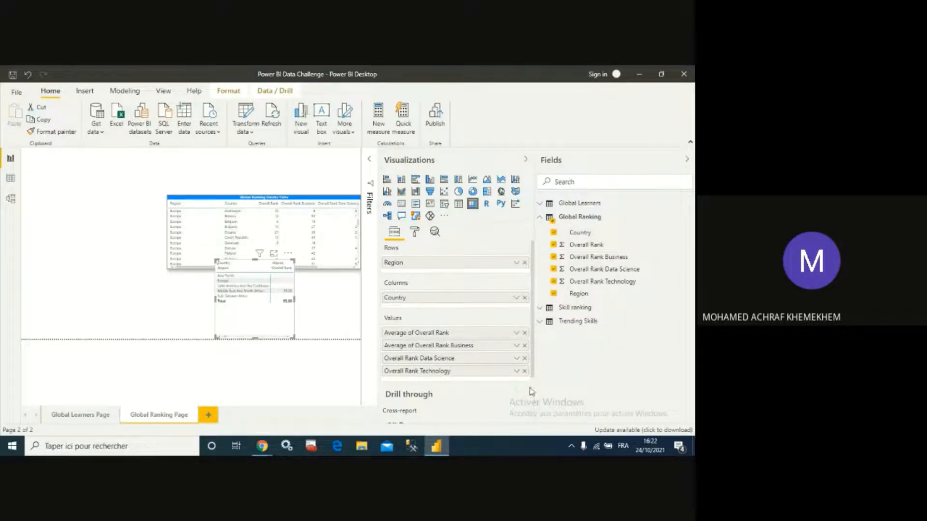
- Change the matrix's Overall Rank Data Science and Overall Rank Technology values to Average
left_click(516, 346)
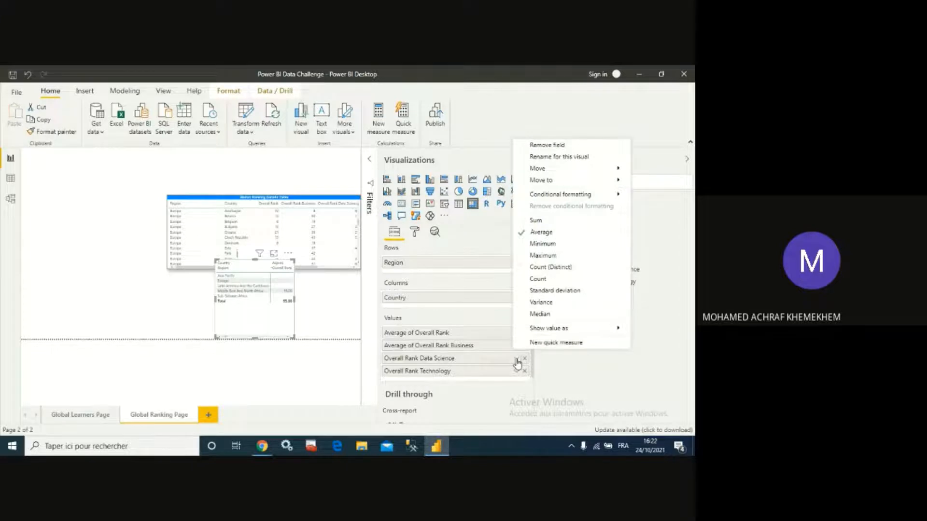
left_click(517, 360)
left_click(555, 247)
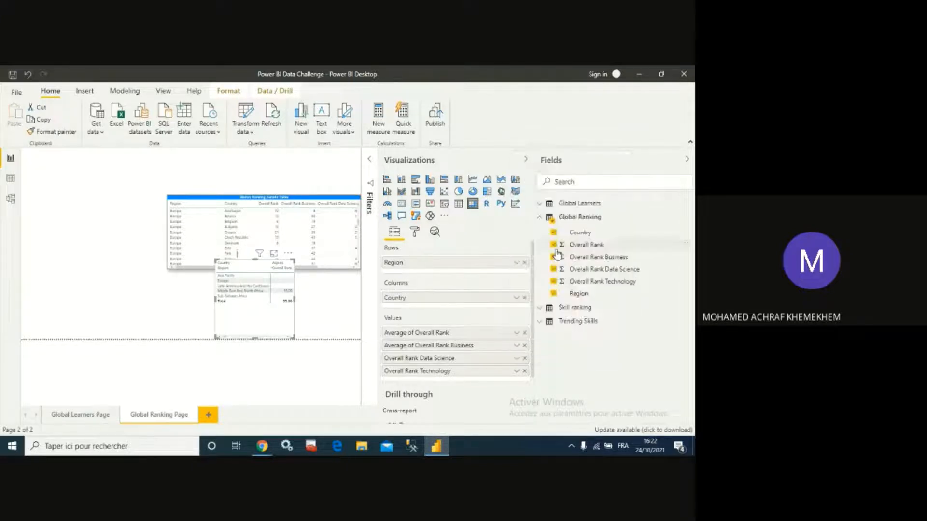
left_click(516, 372)
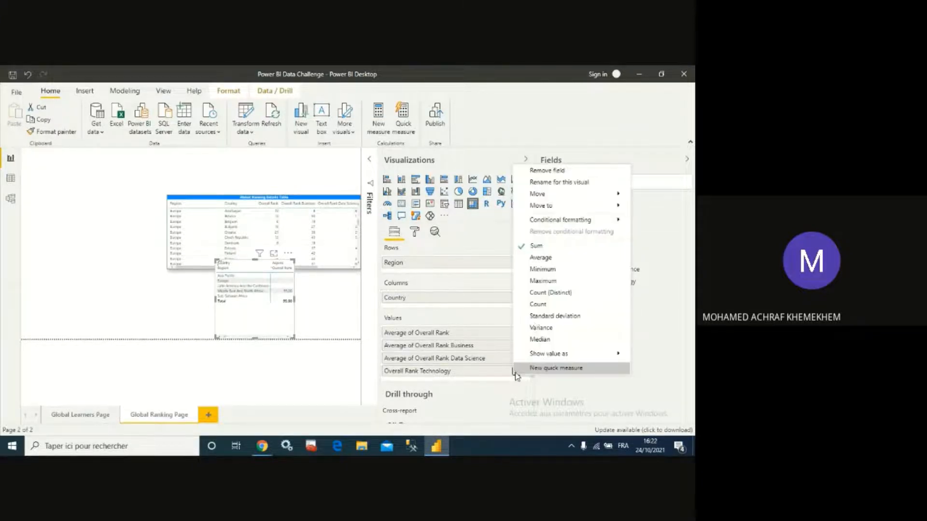
left_click(546, 258)
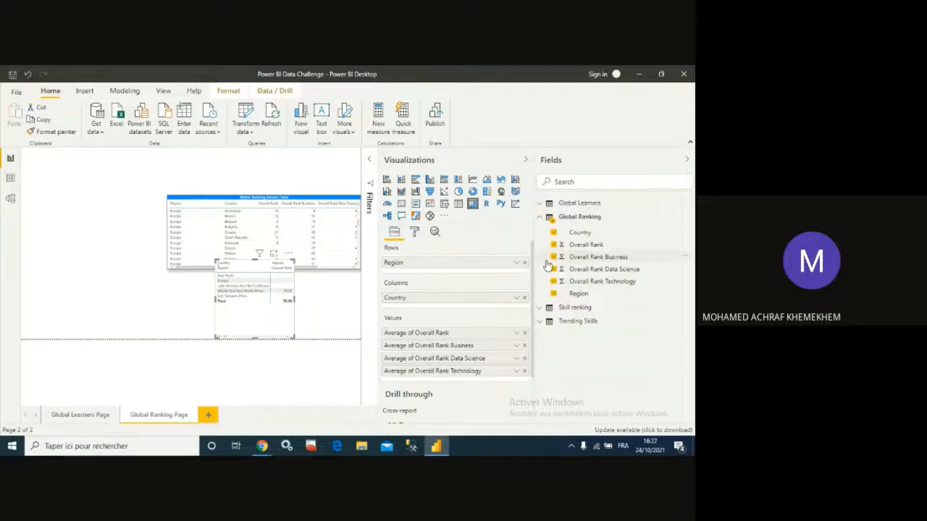
- Open the matrix in focus mode and set its values' background color to white
left_click(275, 255)
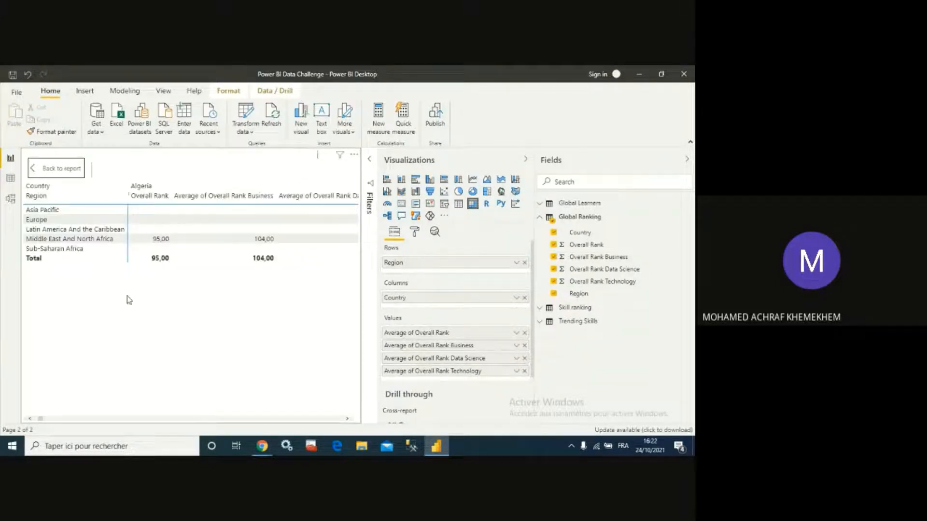
left_click(418, 233)
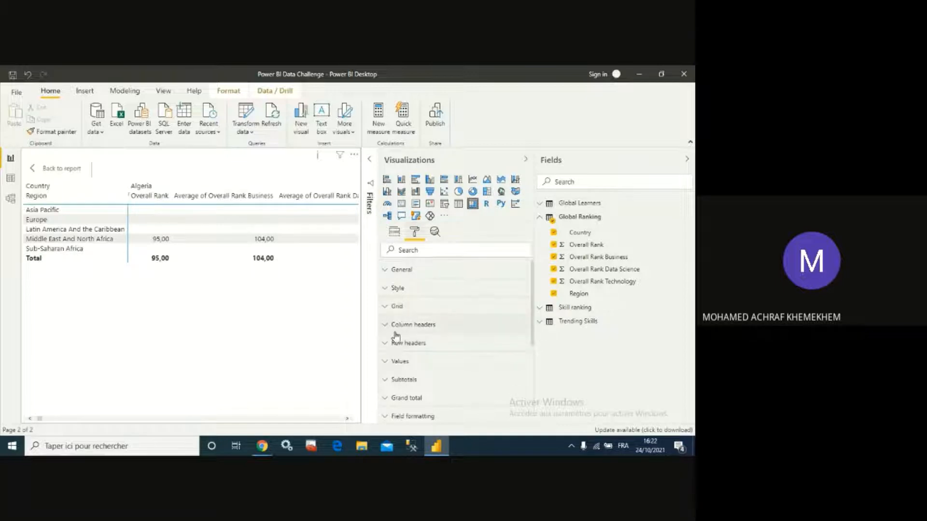
left_click(388, 366)
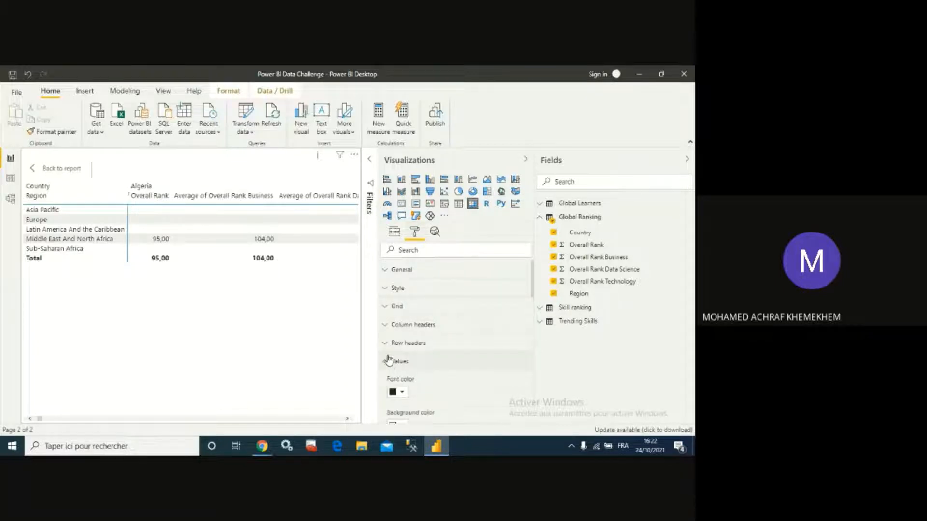
scroll(461, 339, "down", 2)
scroll(461, 340, "down", 3)
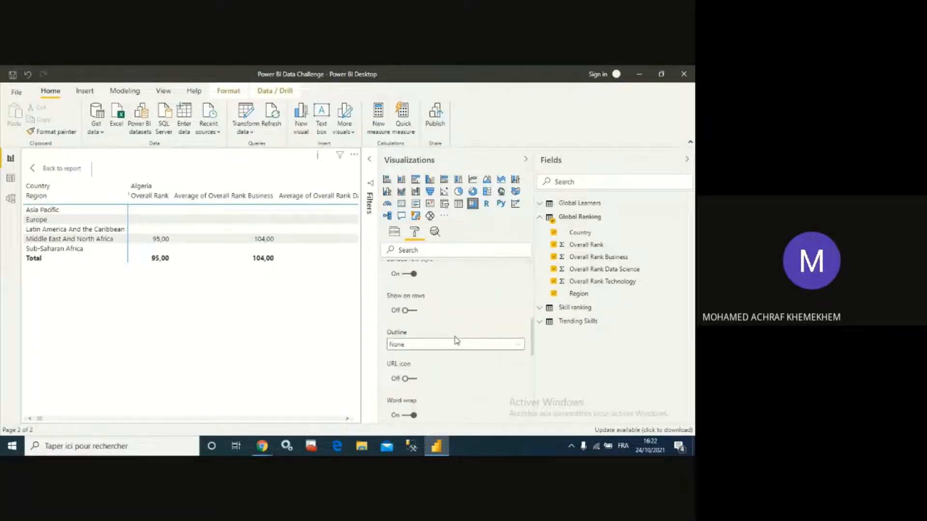
scroll(449, 338, "down", 1)
scroll(450, 341, "up", 4)
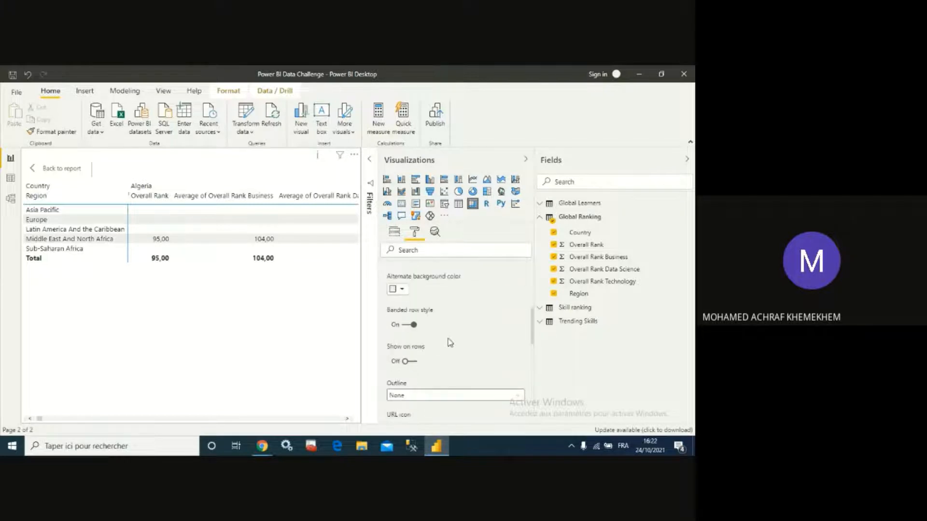
scroll(448, 342, "up", 1)
left_click(402, 324)
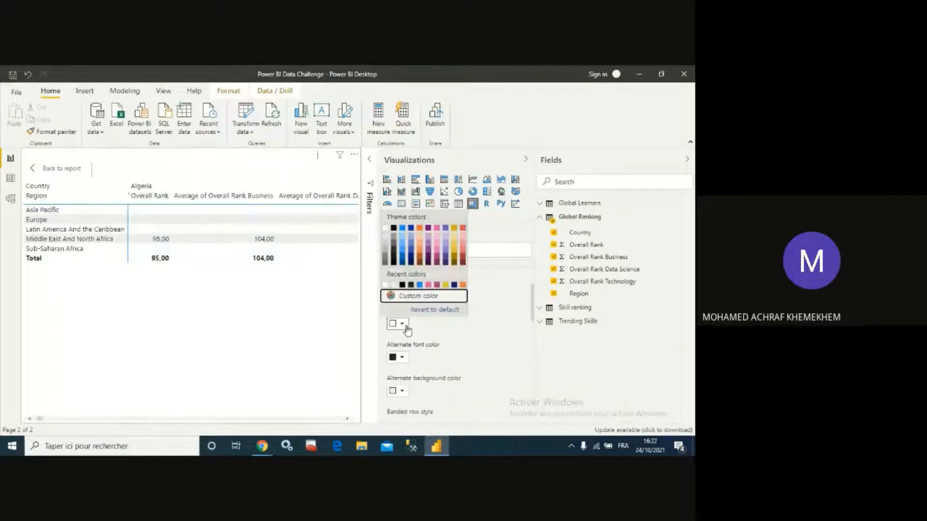
left_click(388, 231)
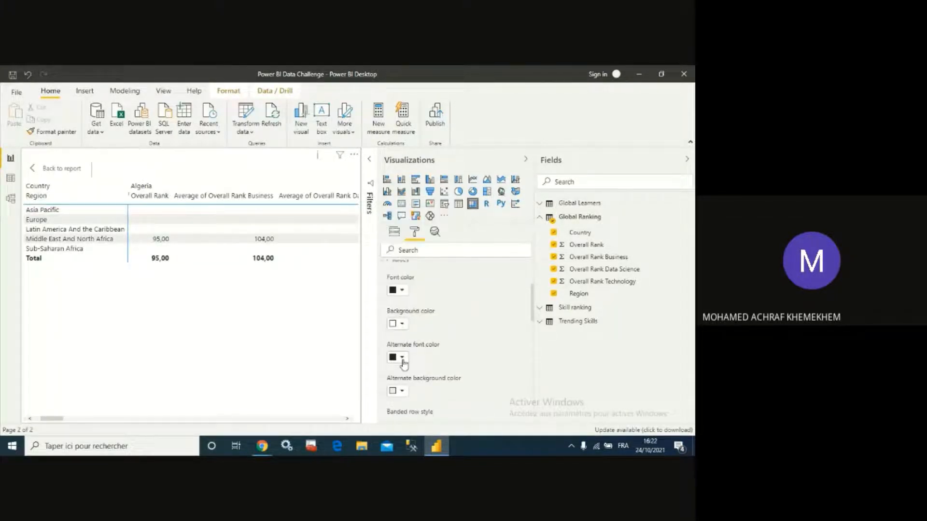
- Set the matrix values' alternate font color to black and alternate background color to white
left_click(402, 360)
left_click(395, 265)
left_click(401, 390)
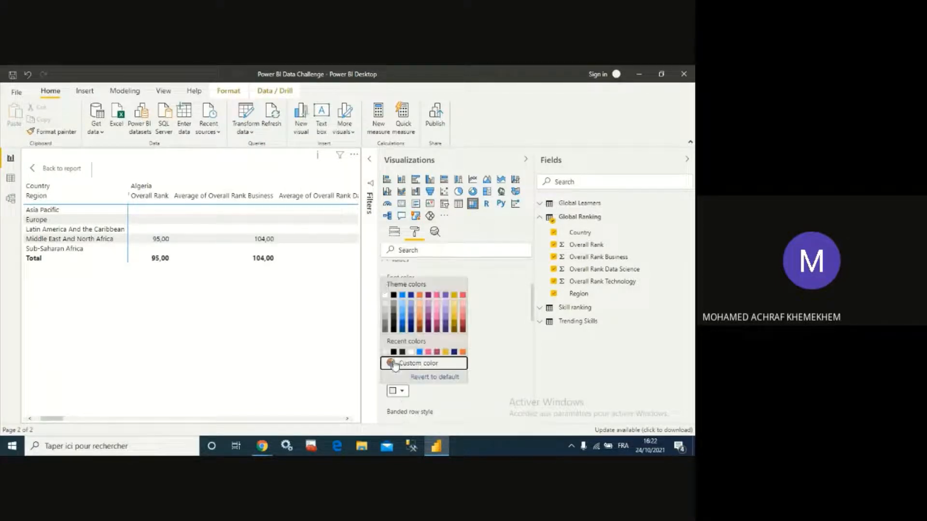
left_click(384, 300)
- Browse the matrix's row header, values and grand total format settings
scroll(435, 328, "down", 1)
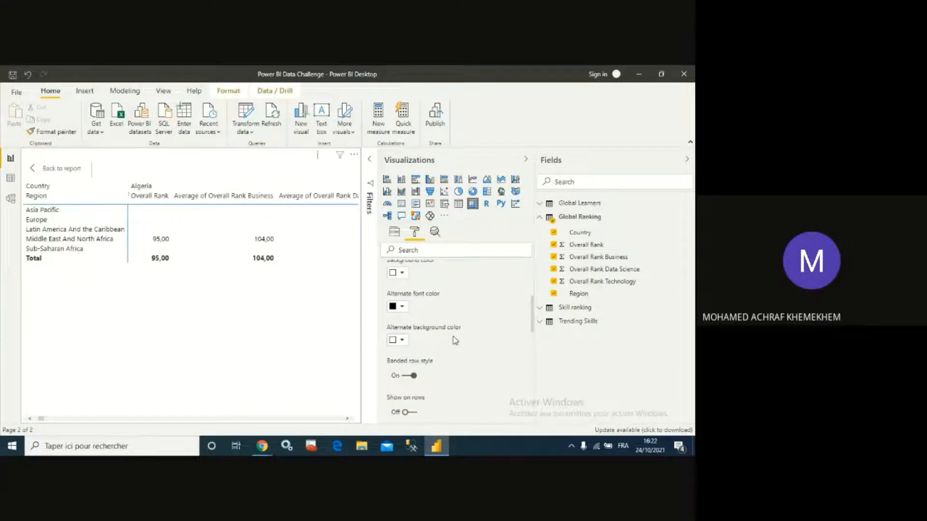
scroll(467, 360, "down", 4)
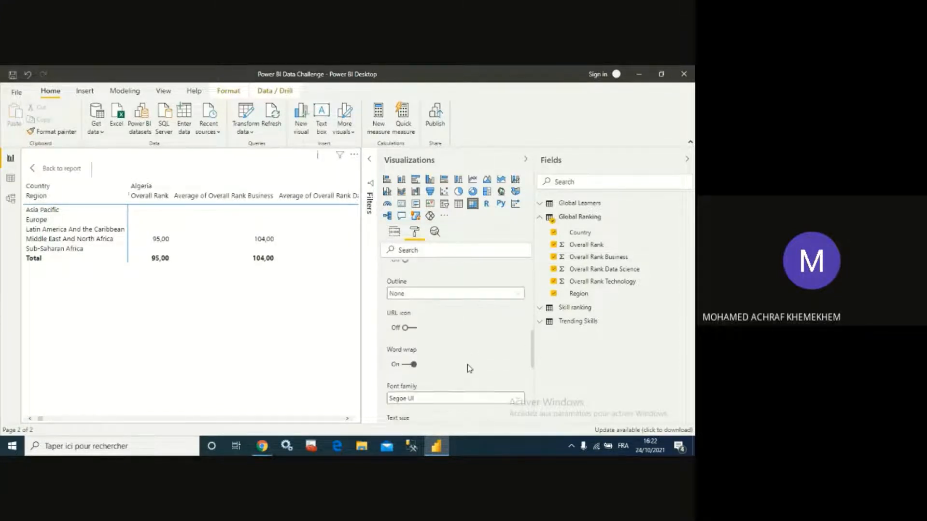
scroll(468, 366, "up", 3)
scroll(467, 368, "up", 3)
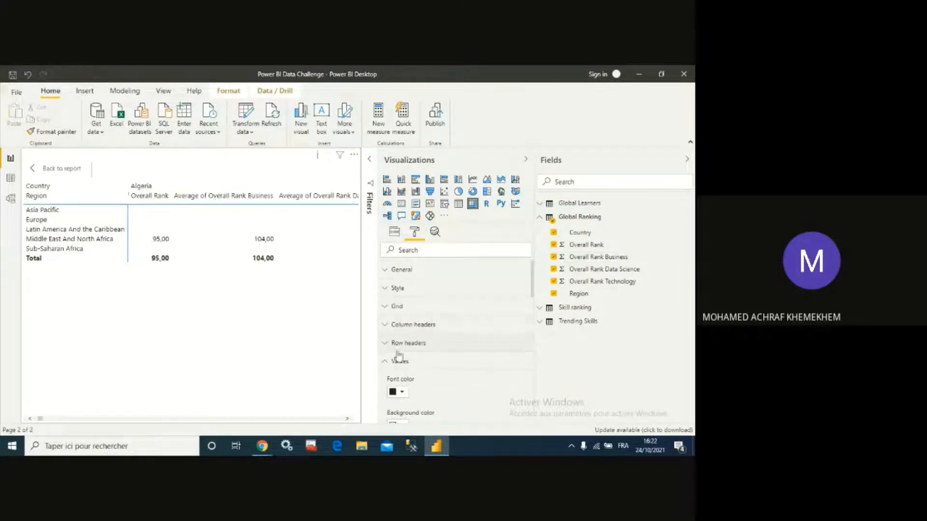
left_click(447, 342)
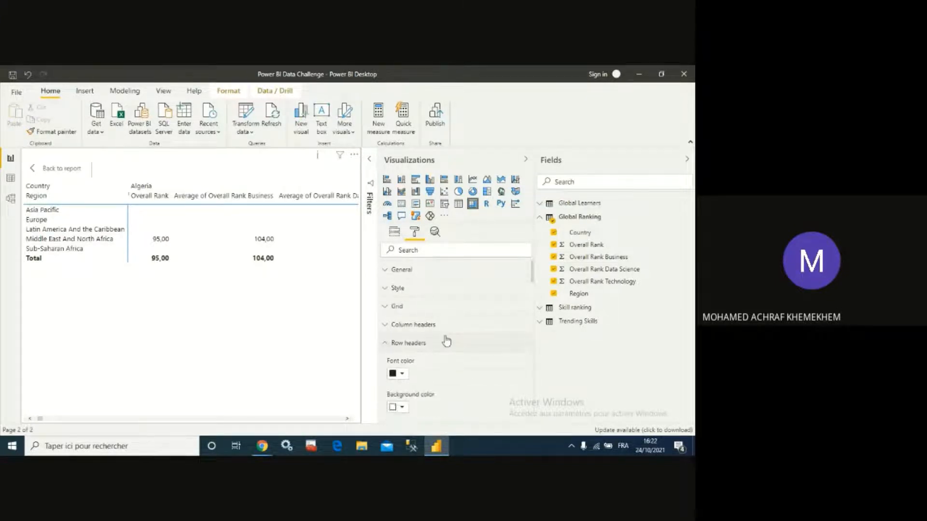
scroll(452, 355, "down", 3)
scroll(455, 361, "down", 5)
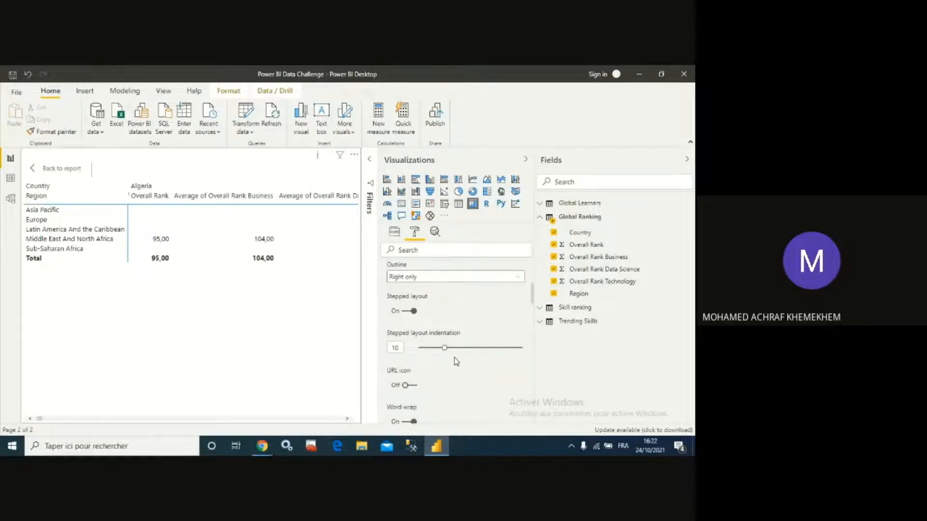
scroll(456, 362, "down", 10)
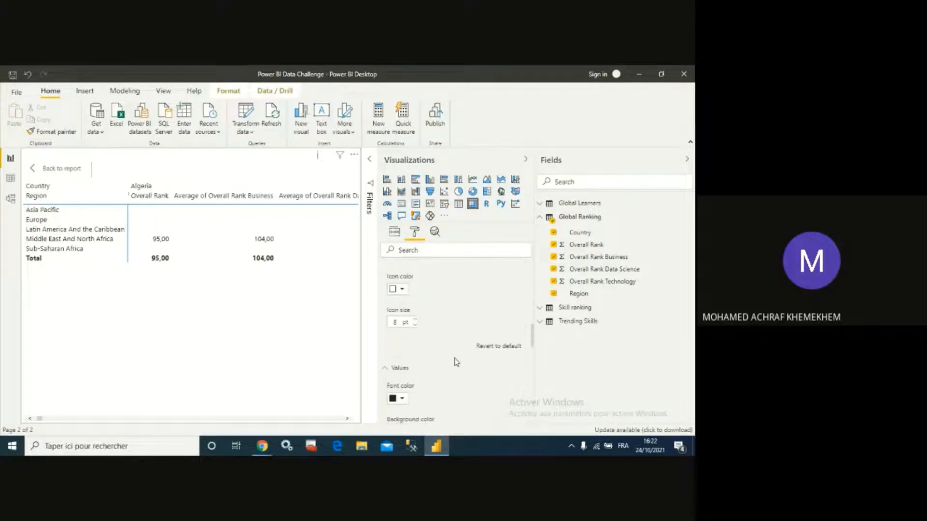
scroll(455, 363, "down", 5)
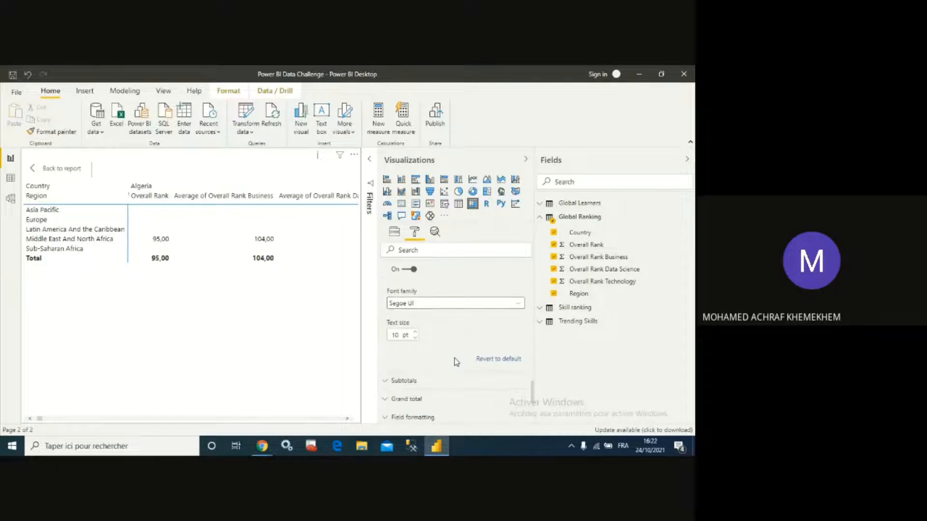
left_click(386, 297)
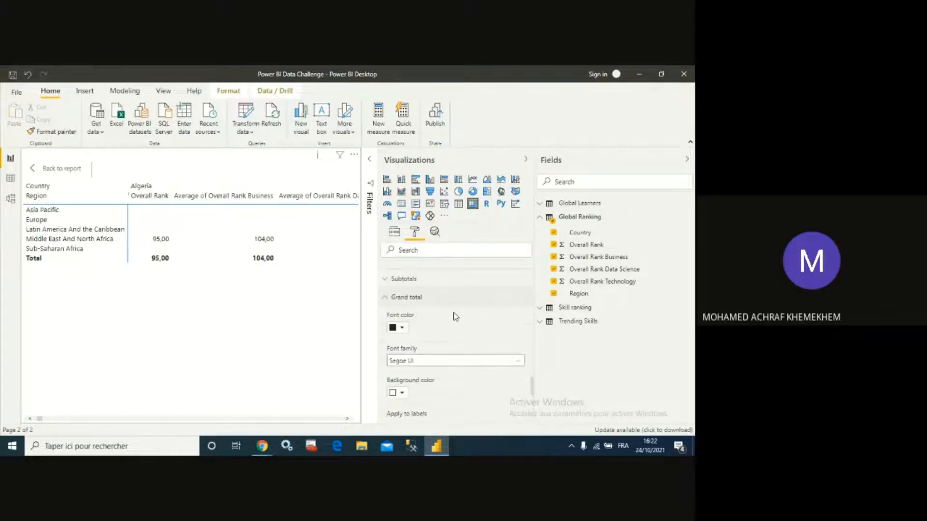
scroll(453, 345, "down", 2)
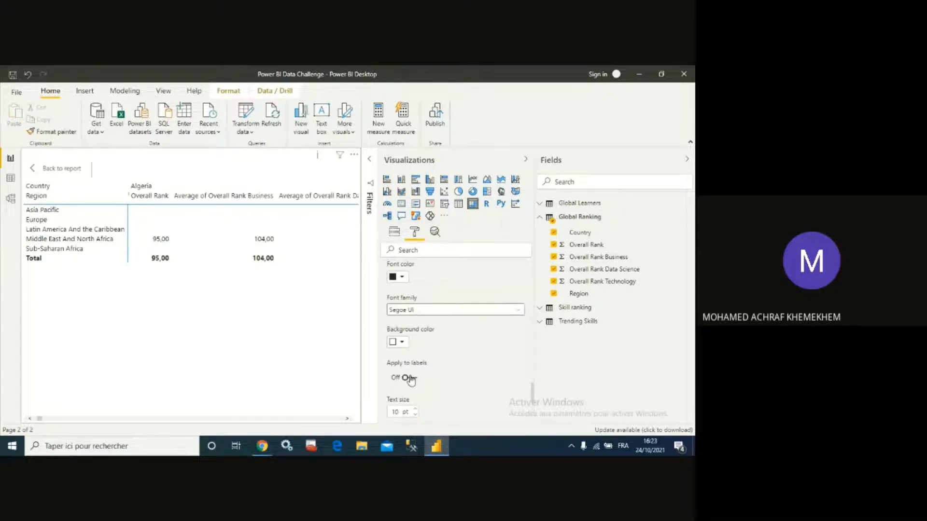
scroll(439, 354, "down", 4)
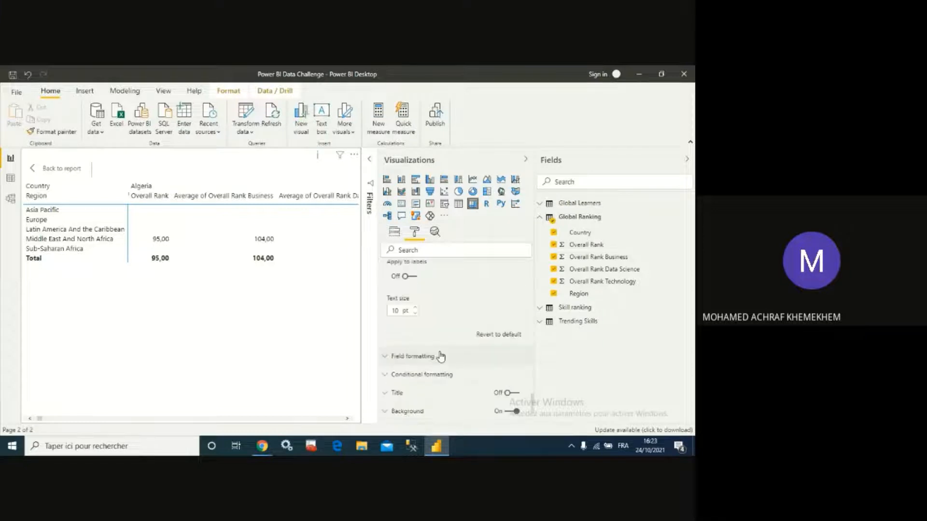
- In field formatting for Average of Overall Rank, turn off Apply to subtotals and Apply to values
left_click(438, 359)
scroll(472, 325, "down", 5)
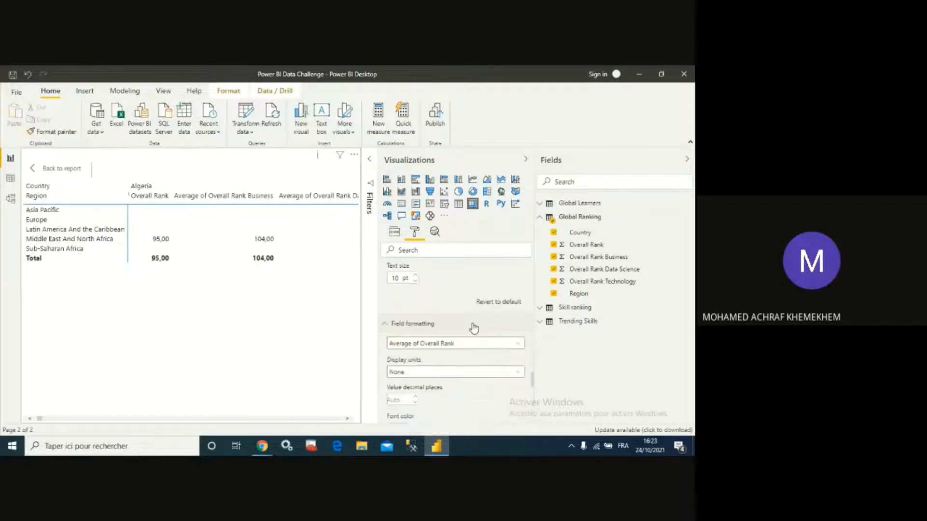
scroll(474, 328, "down", 2)
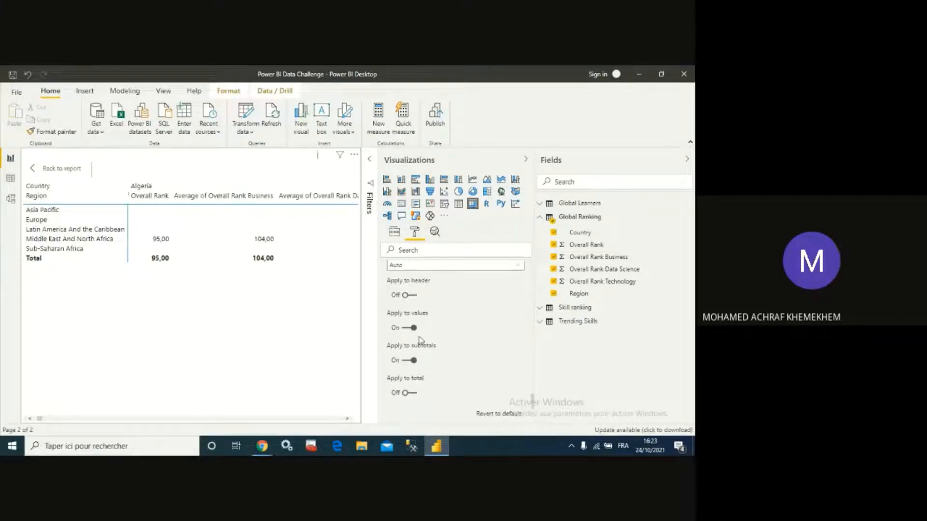
left_click(409, 360)
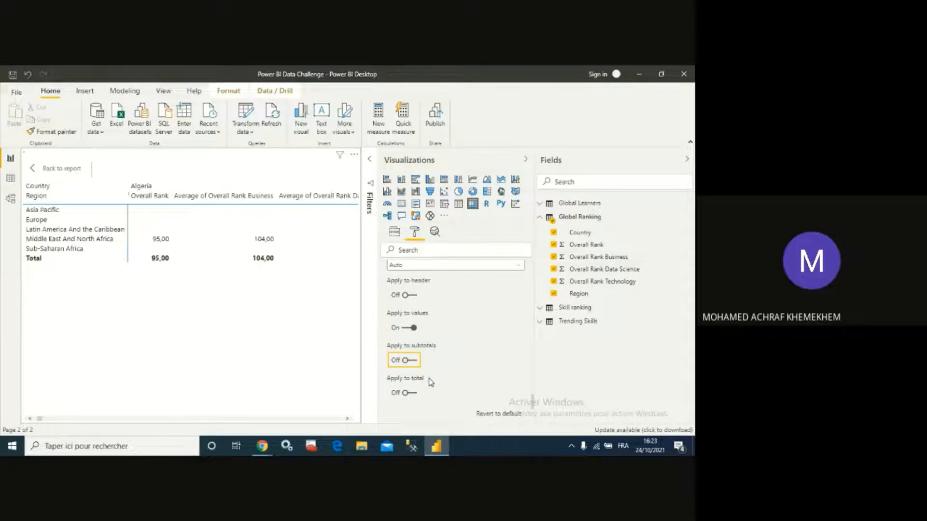
left_click(405, 329)
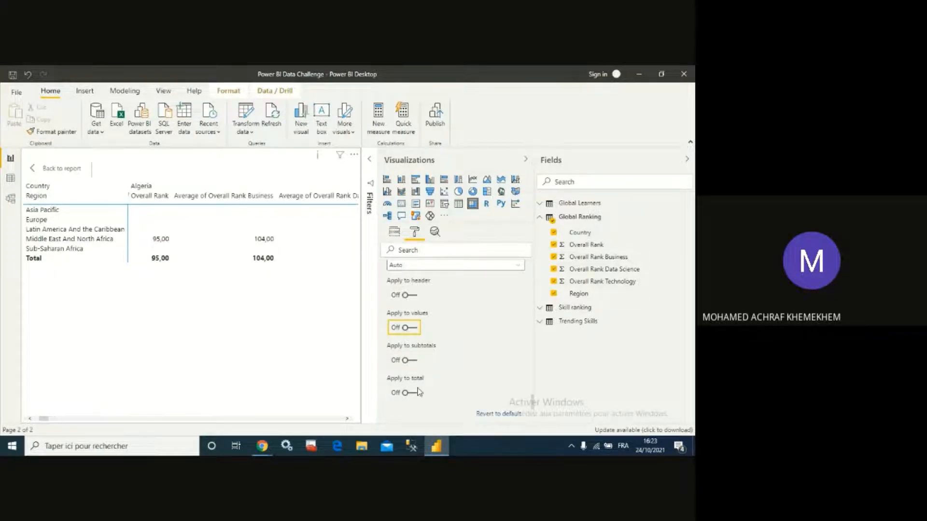
- Turn off the matrix's row subtotals and column subtotals
scroll(471, 349, "down", 2)
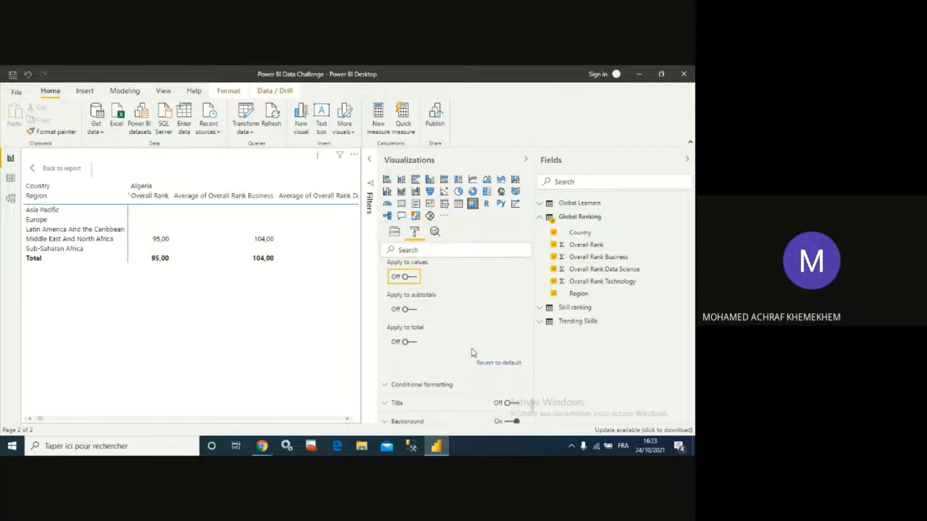
scroll(463, 364, "down", 1)
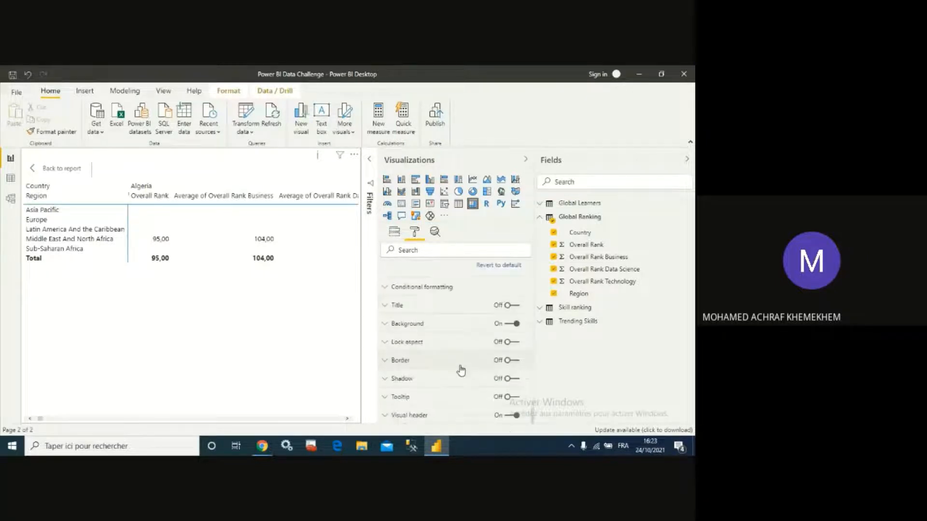
scroll(461, 370, "up", 10)
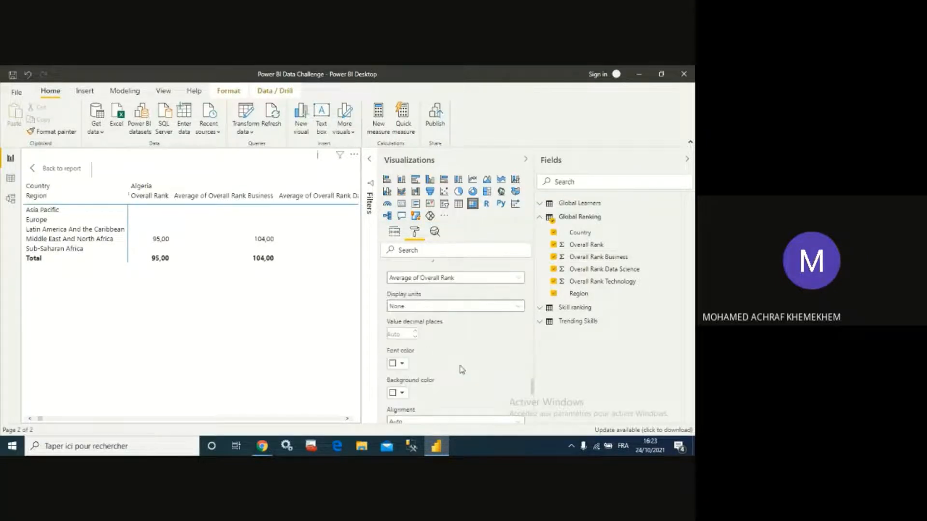
scroll(461, 370, "up", 8)
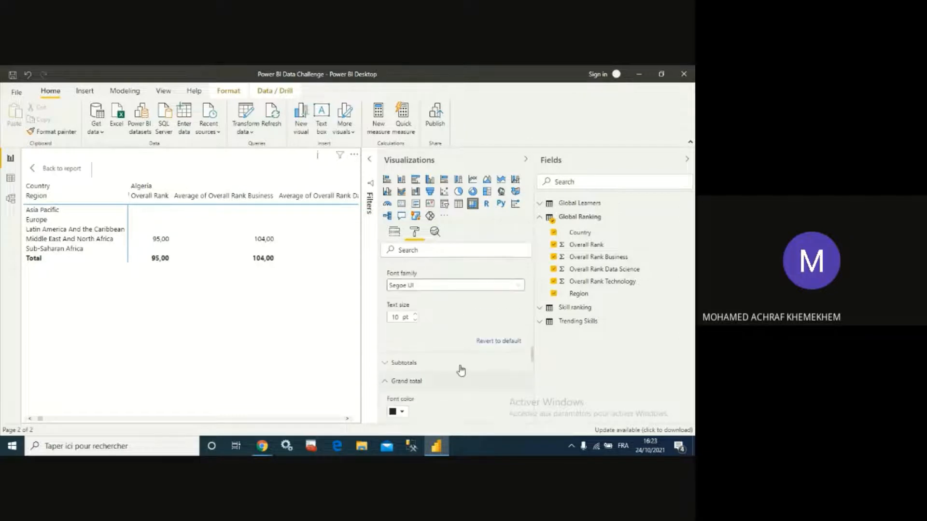
scroll(462, 369, "down", 2)
left_click(385, 334)
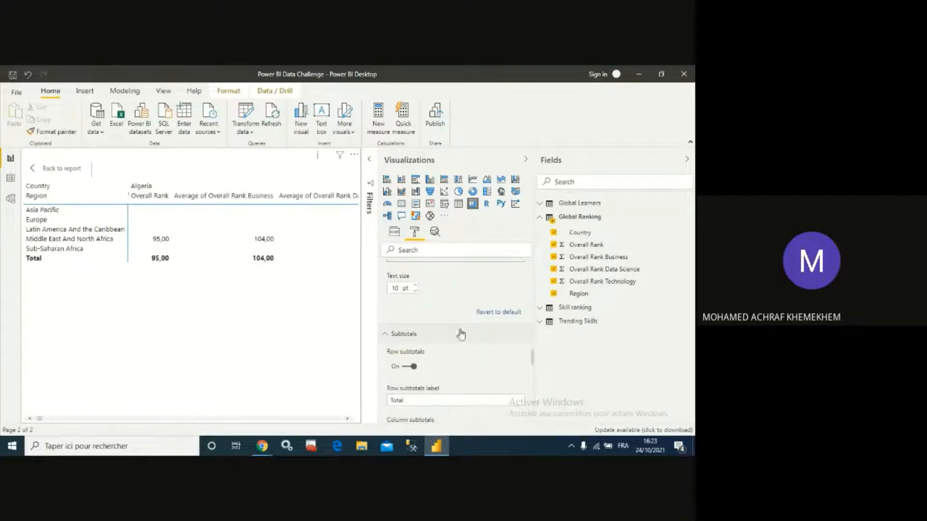
scroll(423, 330, "down", 1)
left_click(409, 316)
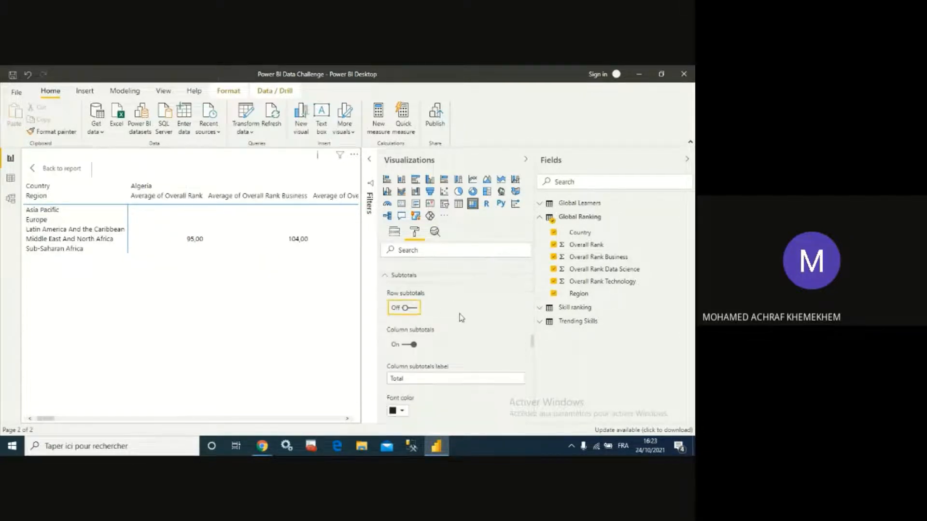
scroll(460, 319, "down", 1)
left_click(409, 299)
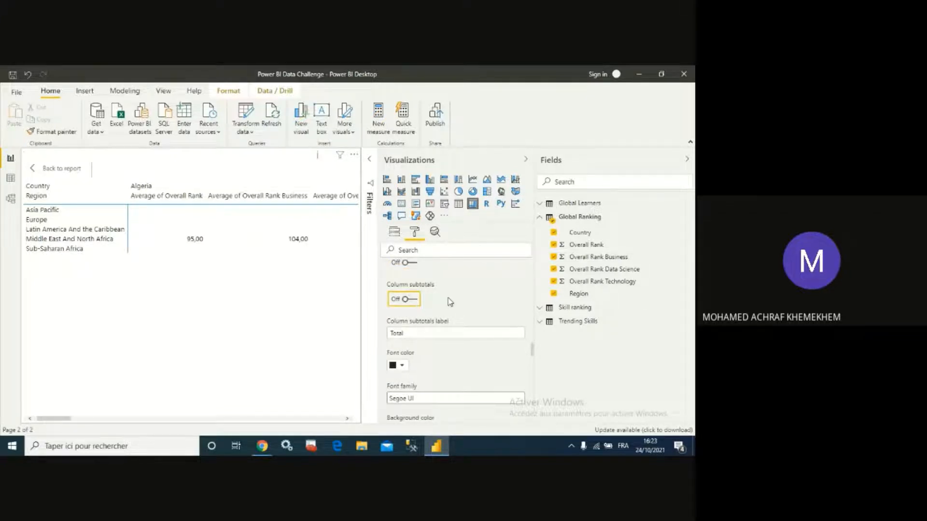
- Set the Overall Rank field's data type to Whole number
scroll(450, 302, "down", 5)
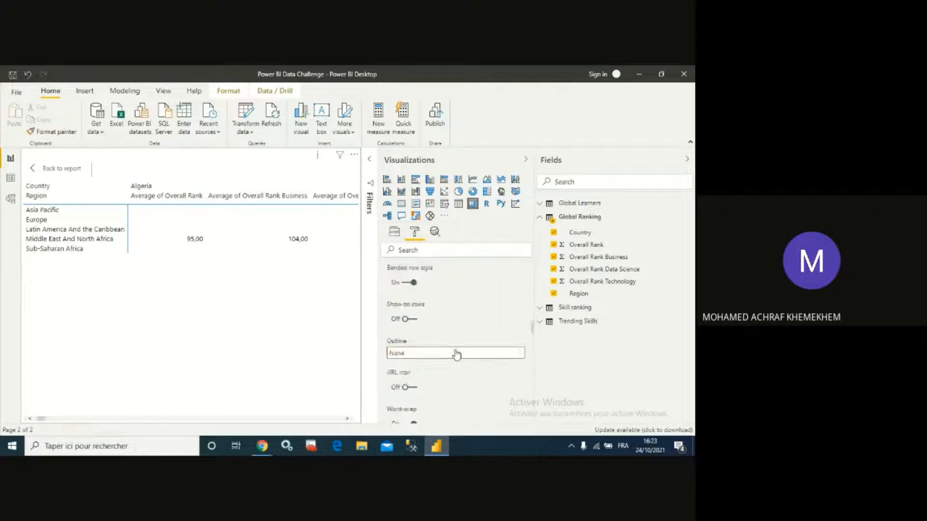
scroll(457, 353, "up", 3)
left_click(597, 246)
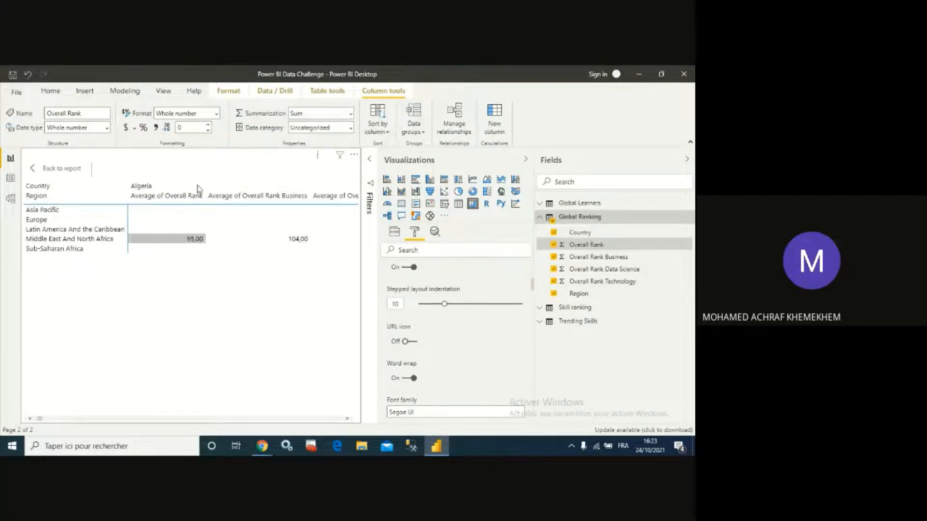
left_click(107, 129)
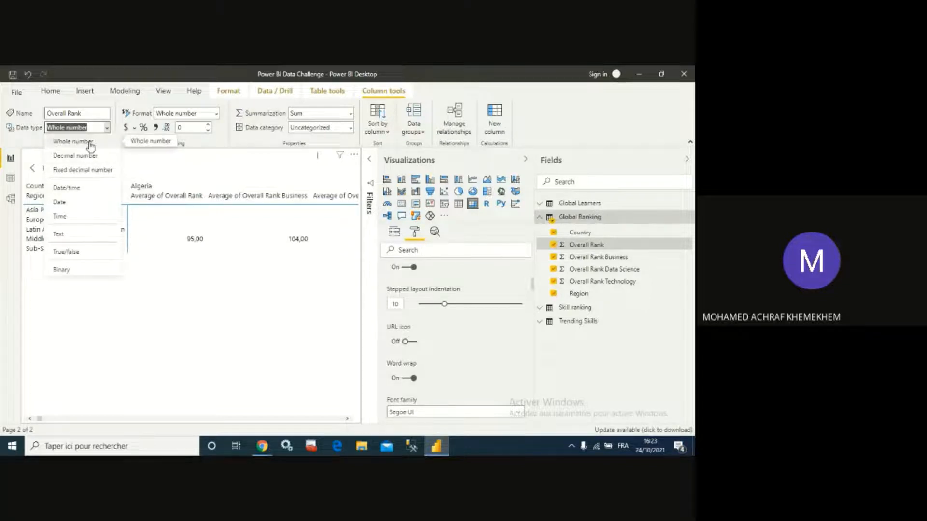
left_click(90, 145)
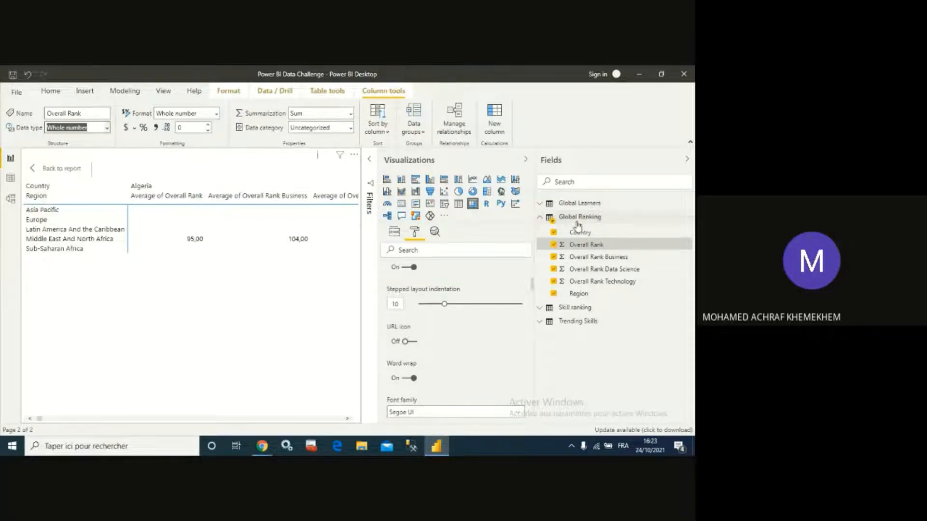
- Select the Overall Rank Data Science field and set its decimal places to 0
left_click(593, 259)
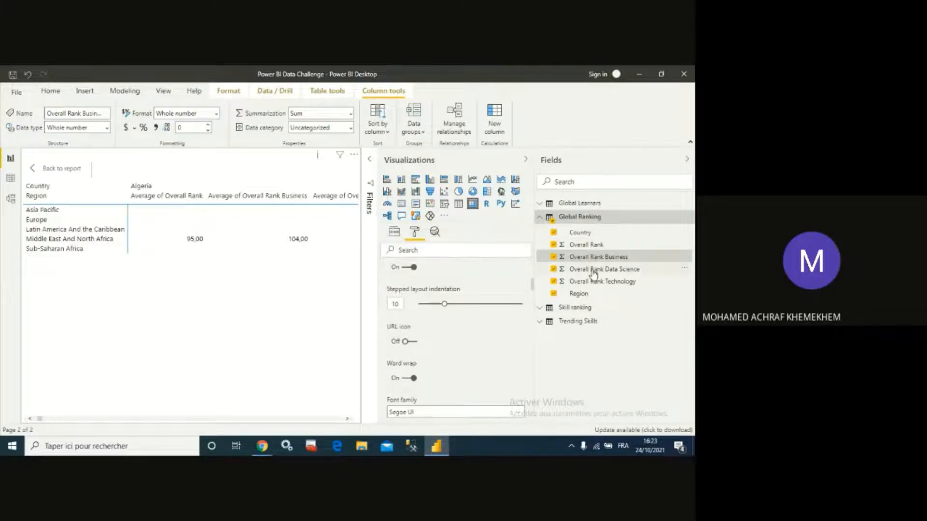
left_click(593, 272)
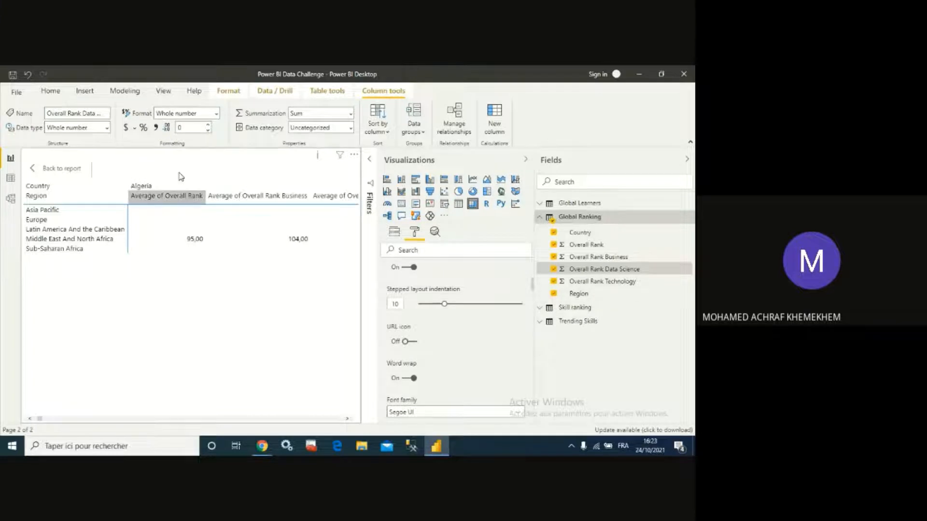
left_click(210, 126)
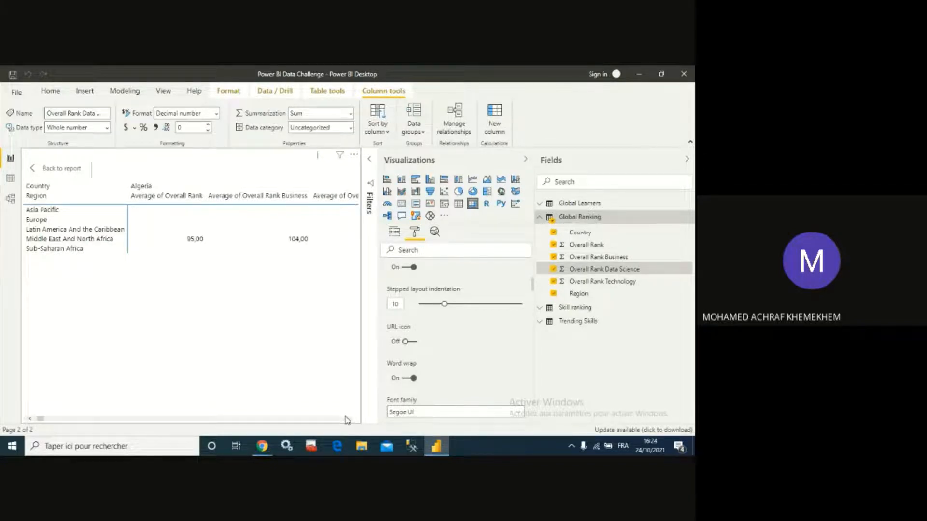
- Examine the matrix's Values formatting options and expand its Field formatting section
left_click_drag(38, 419, 225, 418)
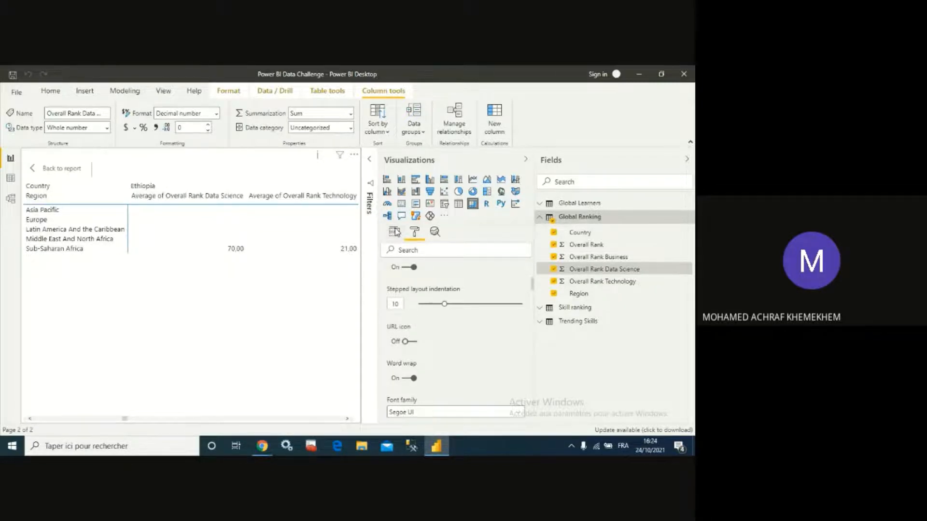
left_click(395, 232)
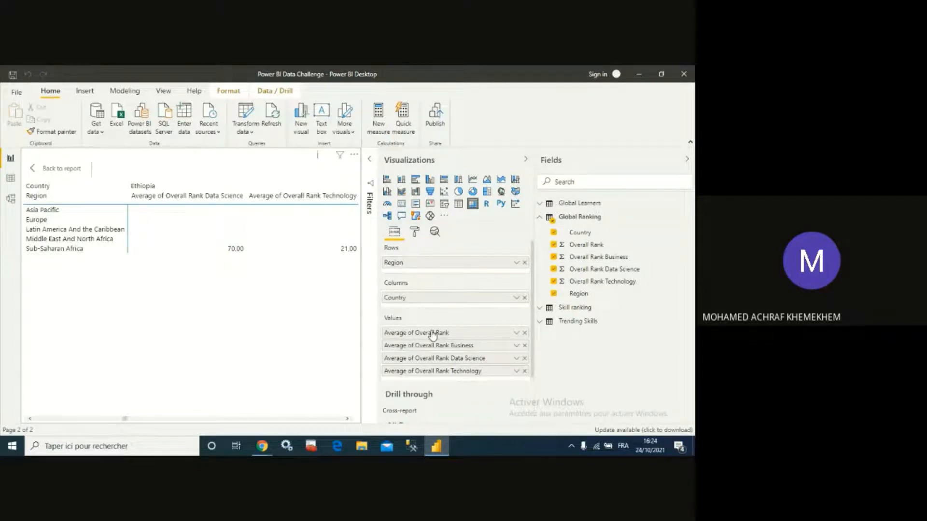
left_click(413, 234)
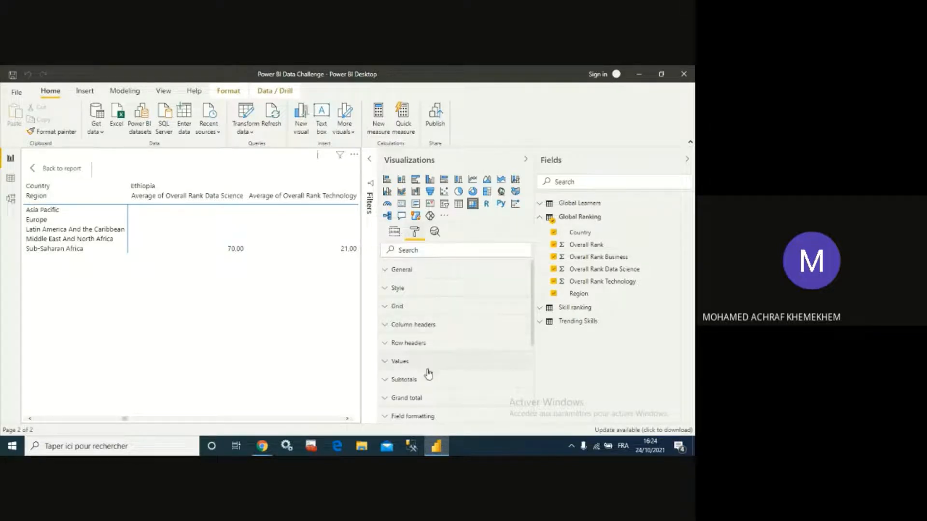
left_click(393, 362)
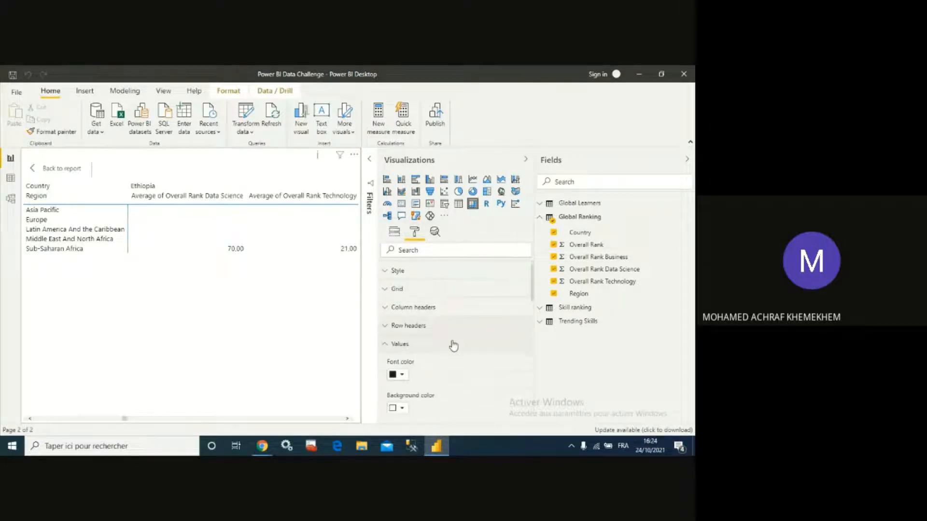
scroll(452, 345, "down", 4)
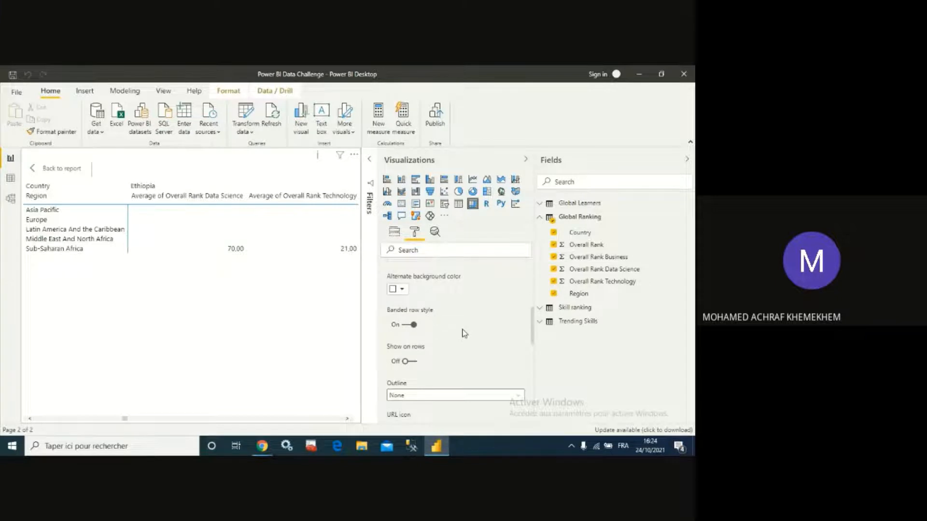
scroll(457, 344, "down", 4)
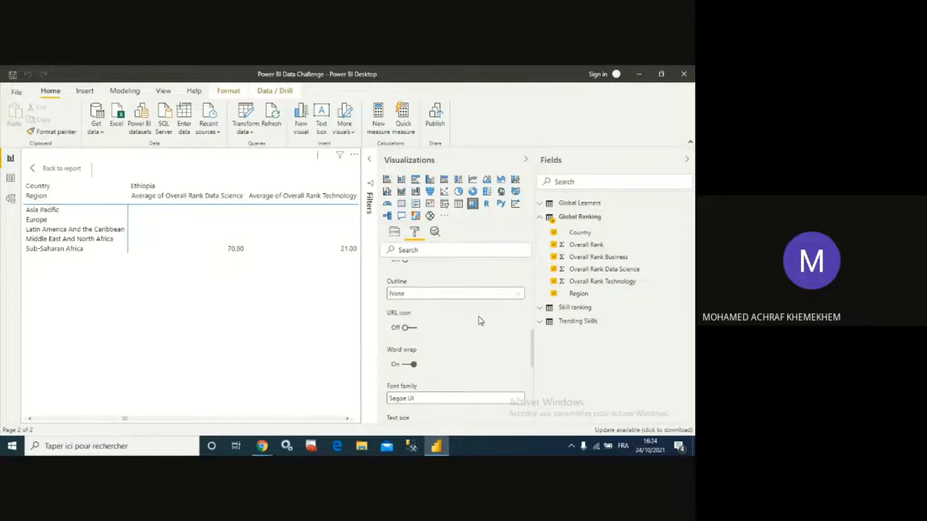
left_click(518, 295)
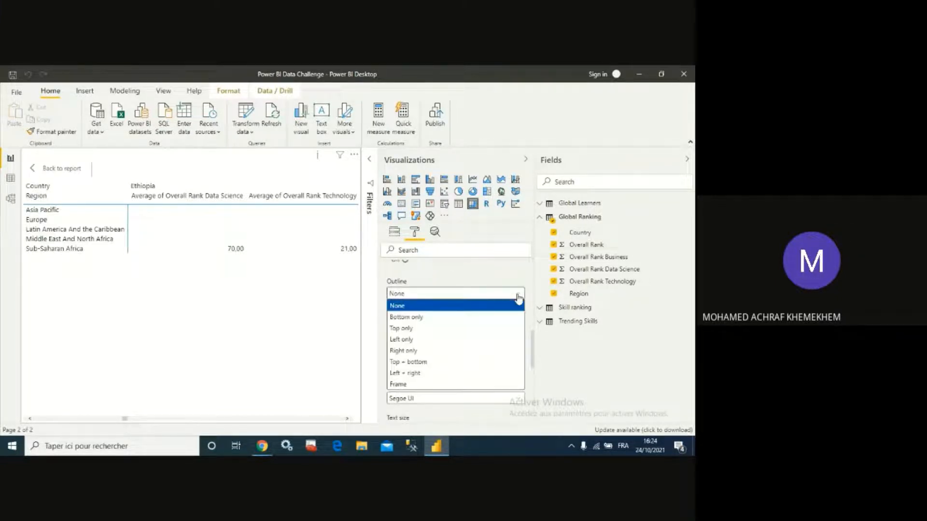
left_click(504, 306)
scroll(502, 314, "down", 2)
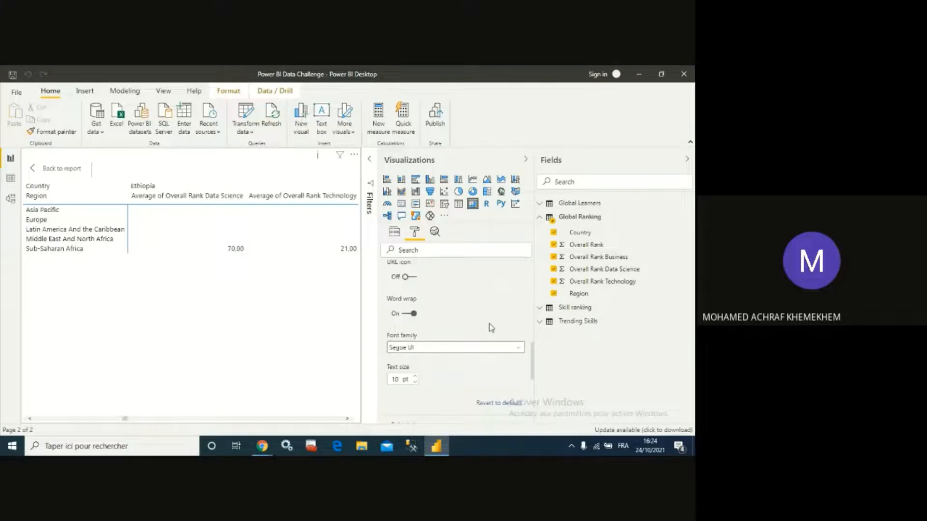
scroll(440, 337, "up", 2)
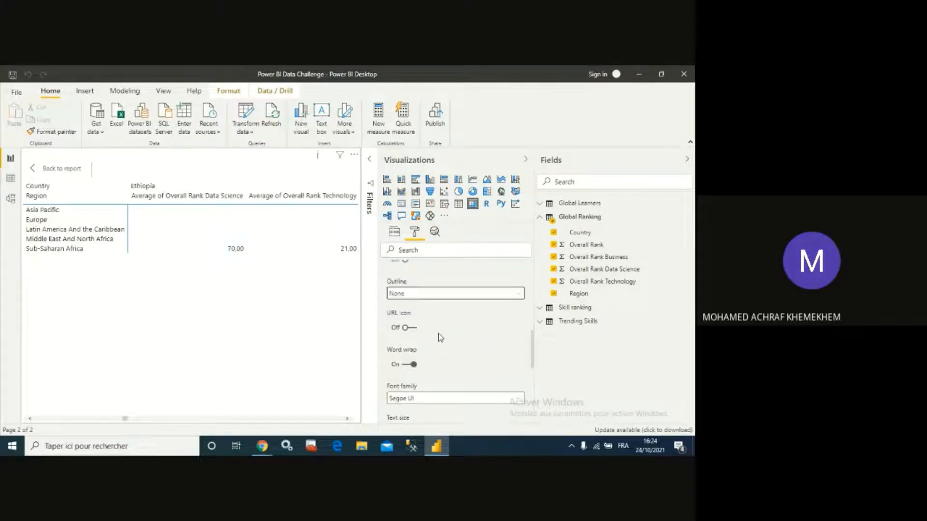
scroll(440, 337, "down", 2)
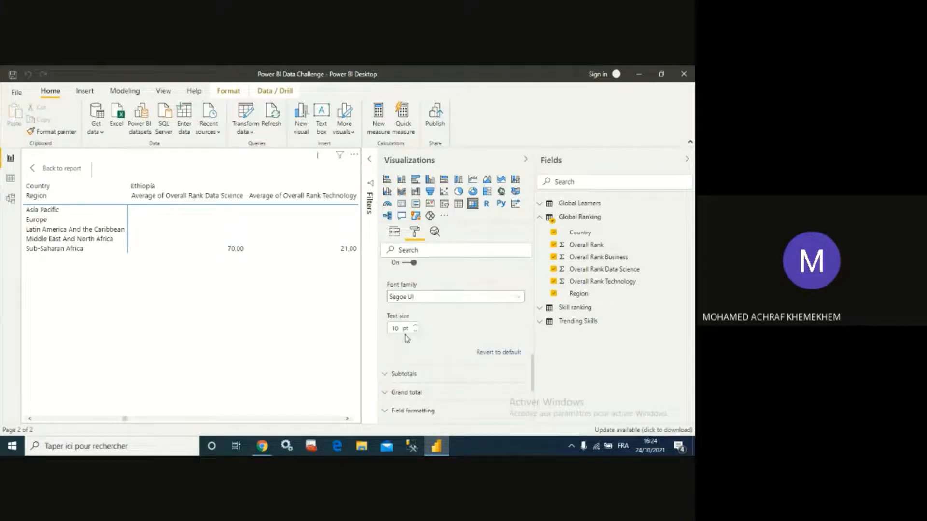
scroll(405, 339, "down", 3)
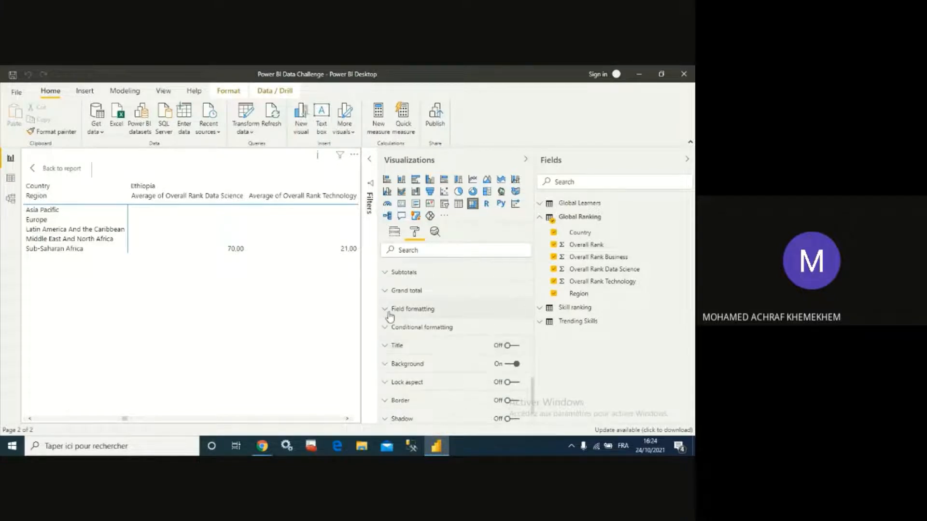
left_click(390, 314)
scroll(493, 325, "down", 2)
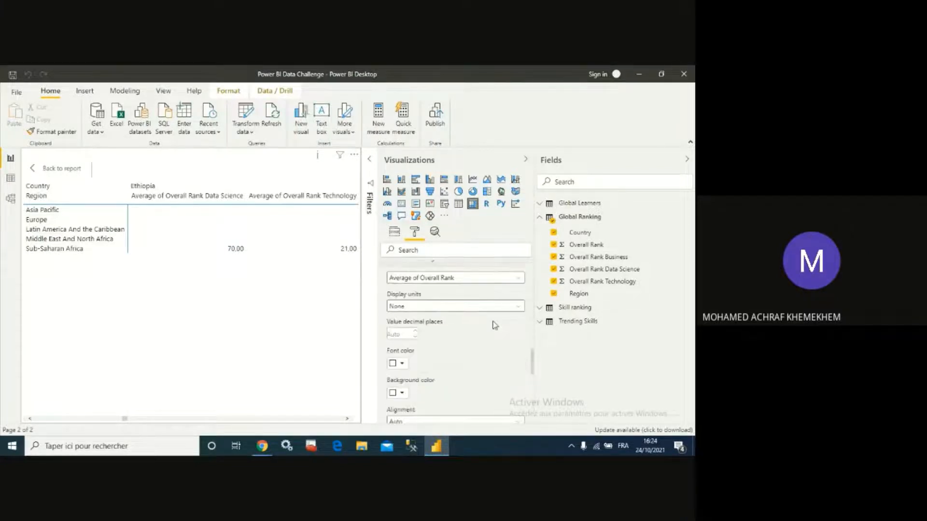
left_click(519, 307)
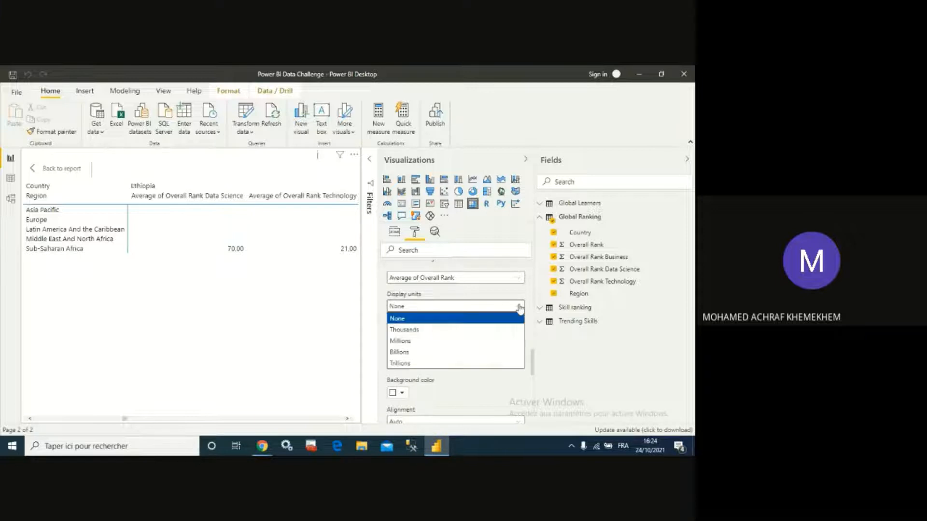
left_click(461, 402)
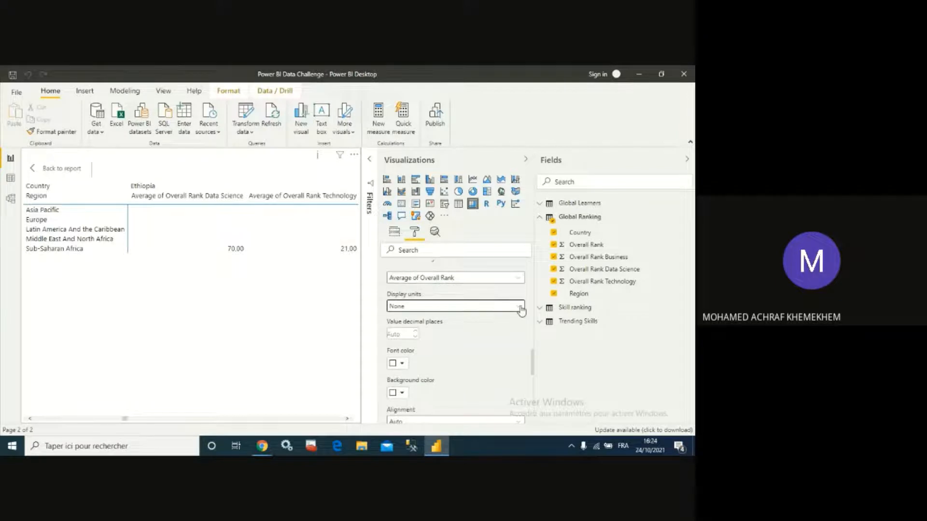
left_click(521, 309)
left_click(522, 307)
left_click(400, 333)
left_click(415, 336)
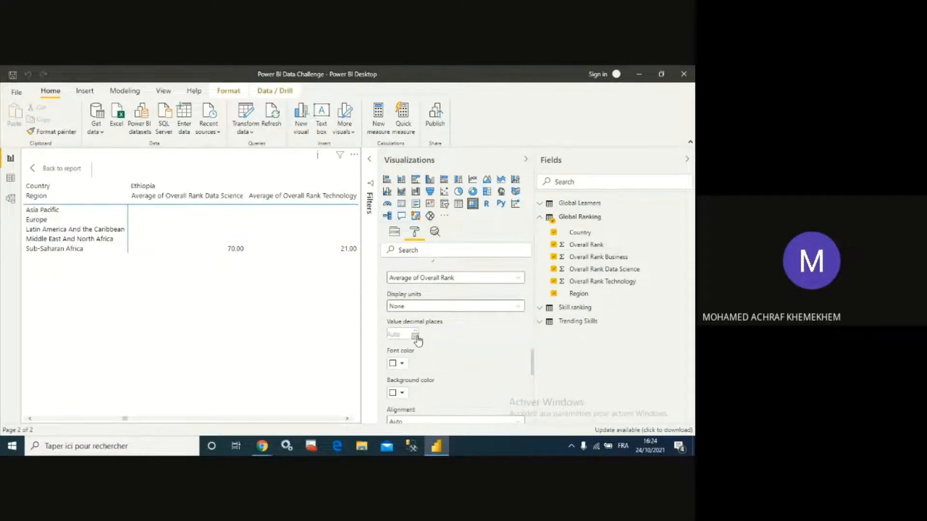
left_click(442, 338)
left_click(521, 307)
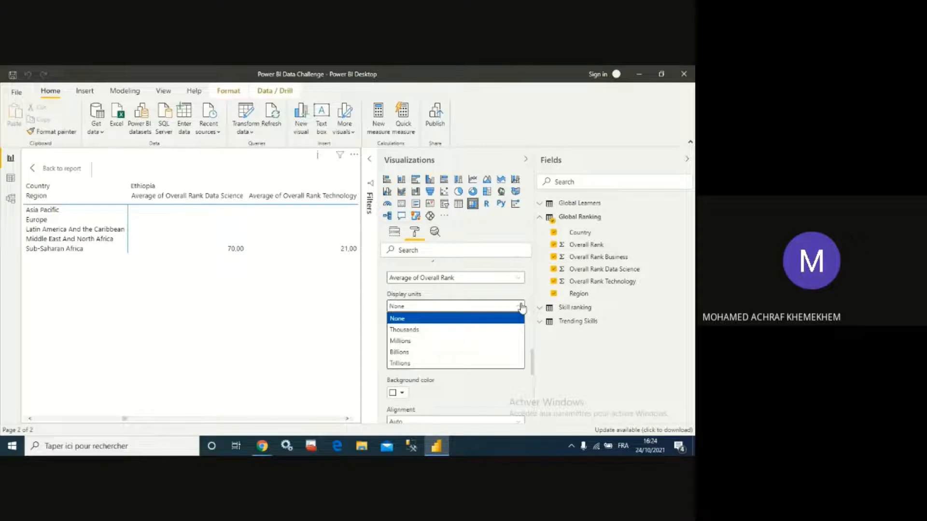
left_click(572, 376)
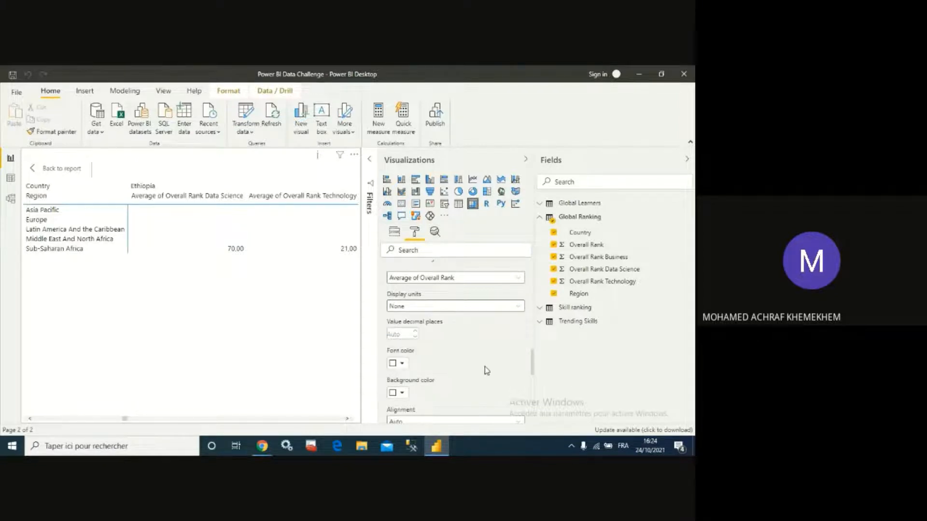
scroll(485, 366, "down", 5)
scroll(488, 357, "up", 5)
left_click(518, 306)
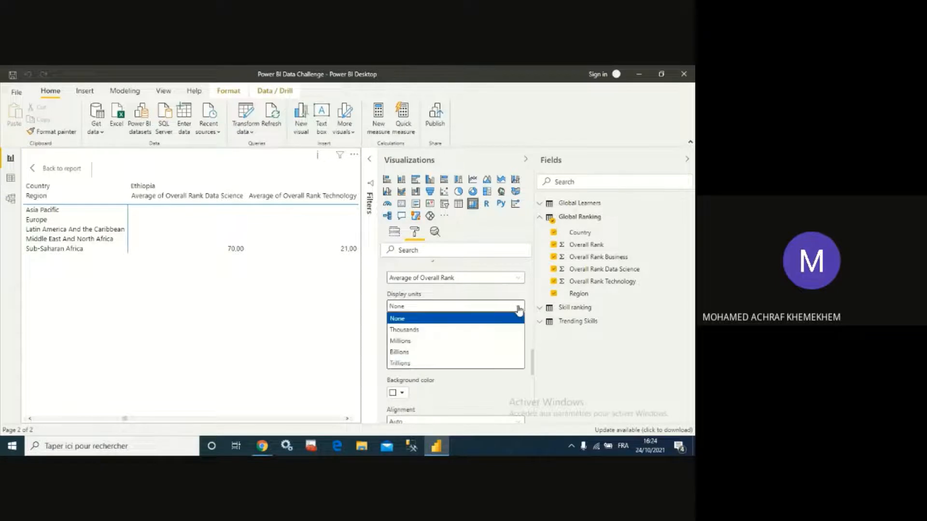
left_click(423, 331)
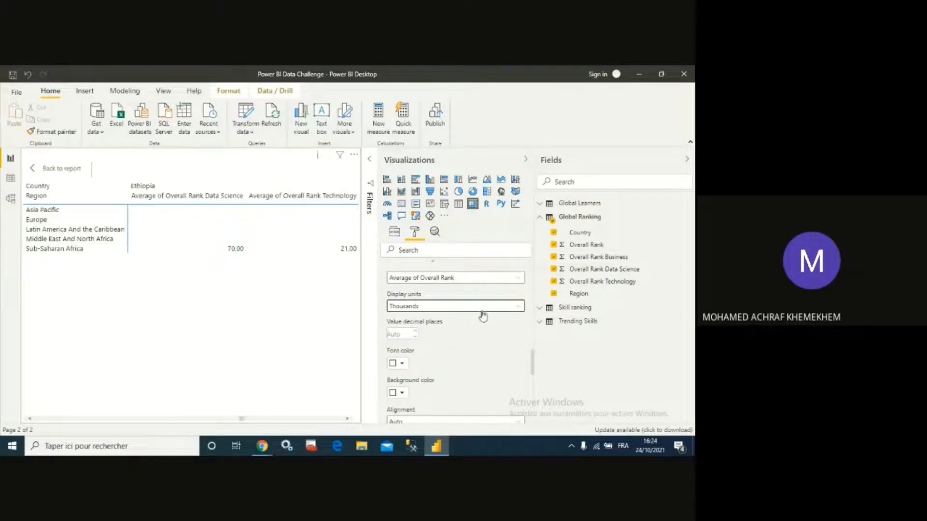
left_click(515, 309)
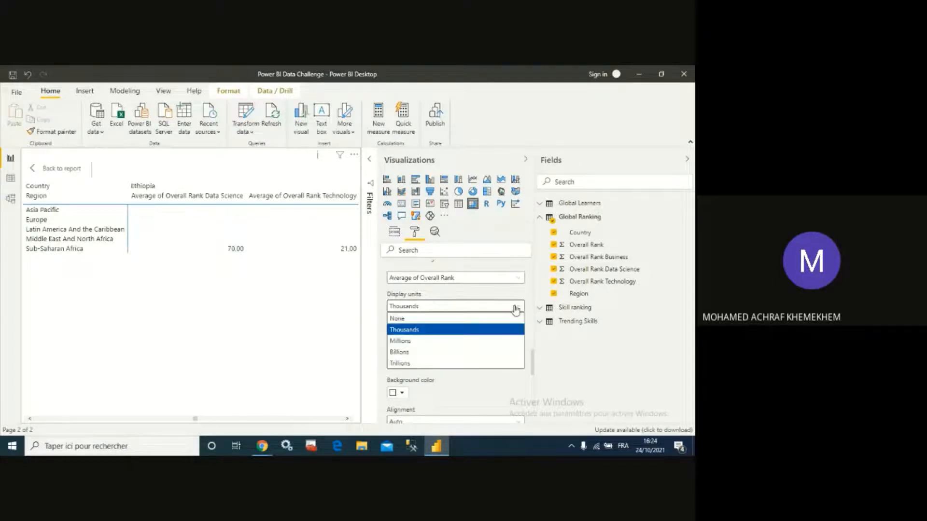
left_click(440, 319)
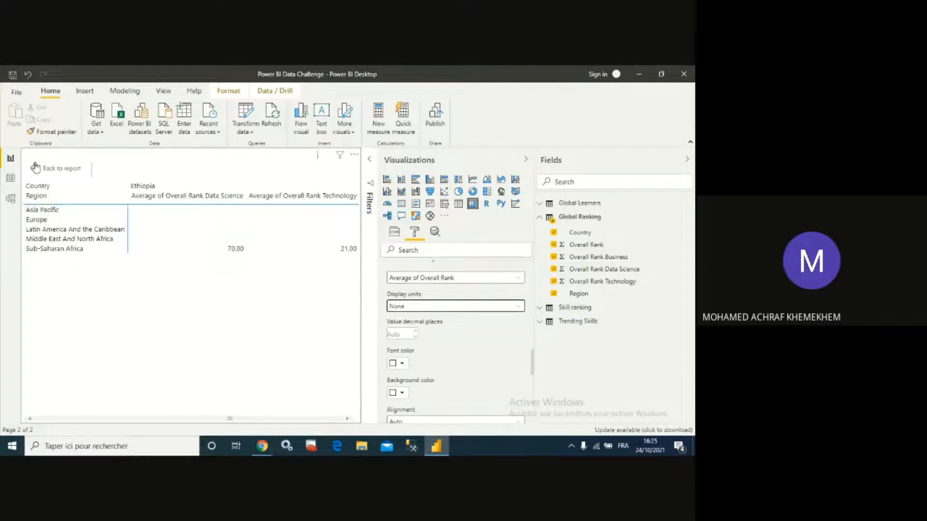
- Turn on the matrix's title and open its title text box for editing
scroll(492, 350, "up", 10)
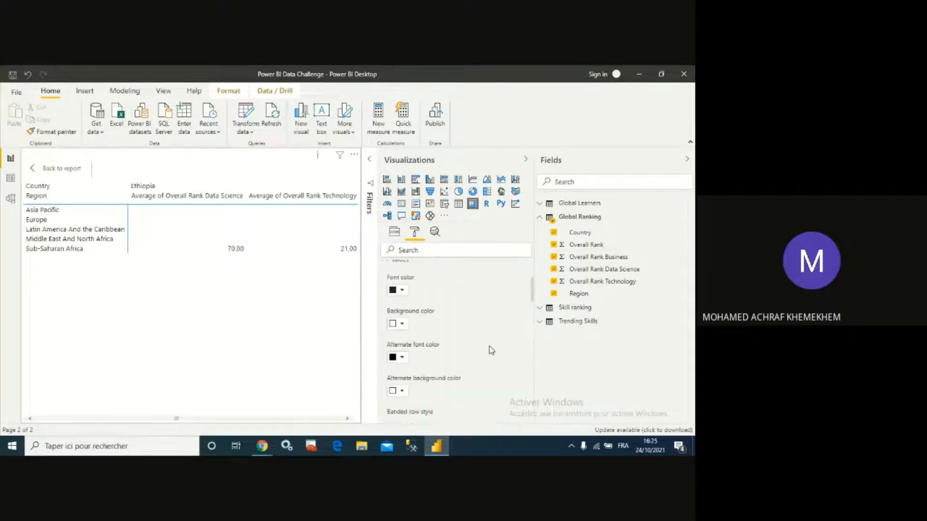
scroll(485, 352, "down", 8)
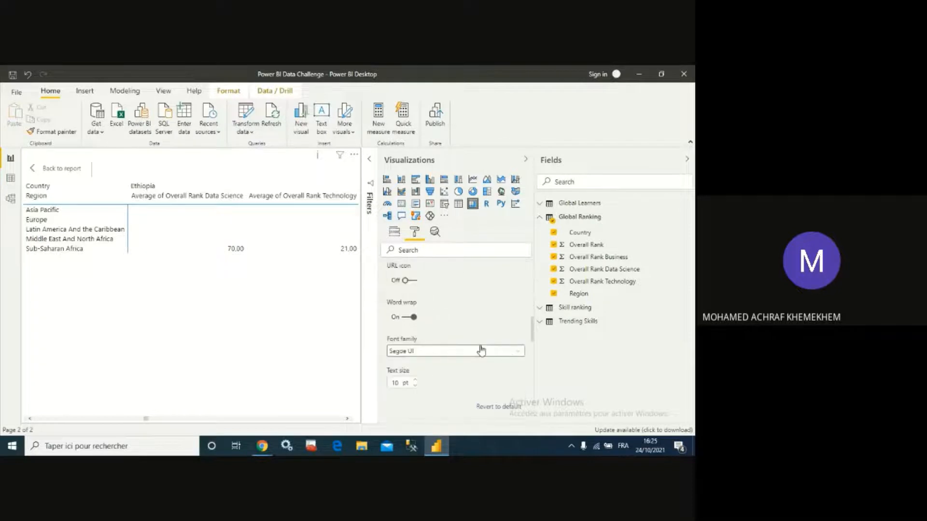
scroll(482, 352, "down", 4)
scroll(480, 351, "up", 6)
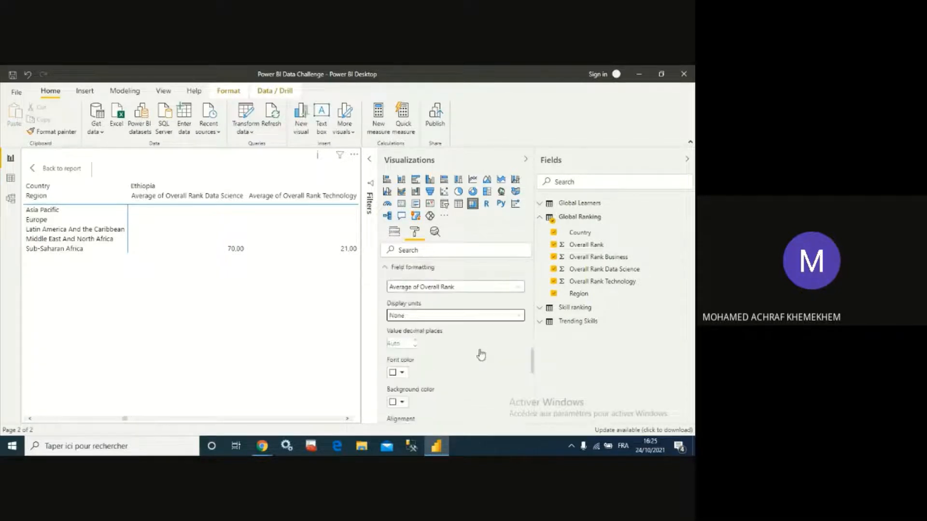
scroll(429, 317, "up", 5)
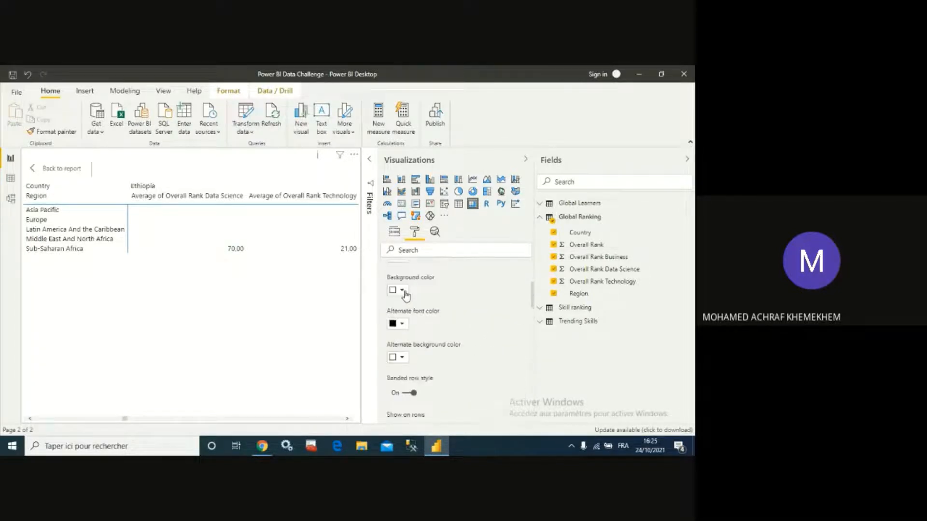
left_click(392, 310)
scroll(435, 329, "down", 3)
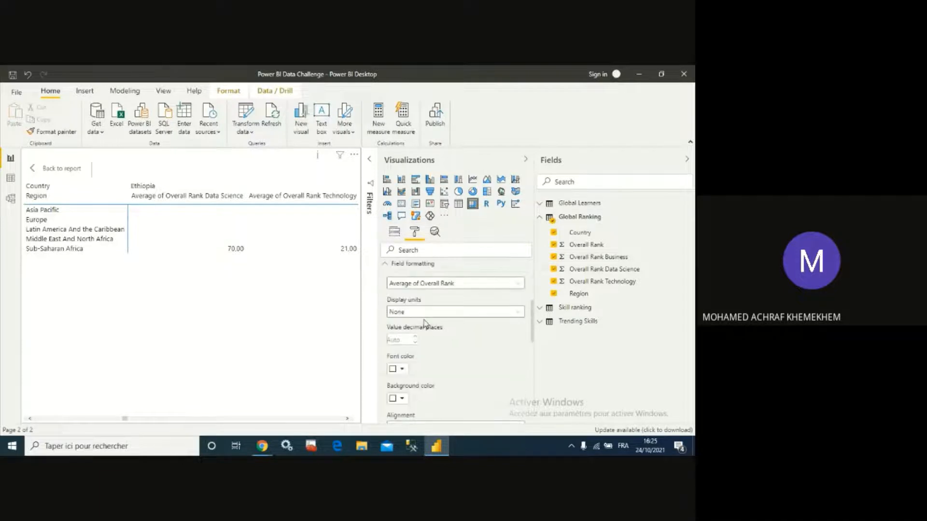
left_click(388, 266)
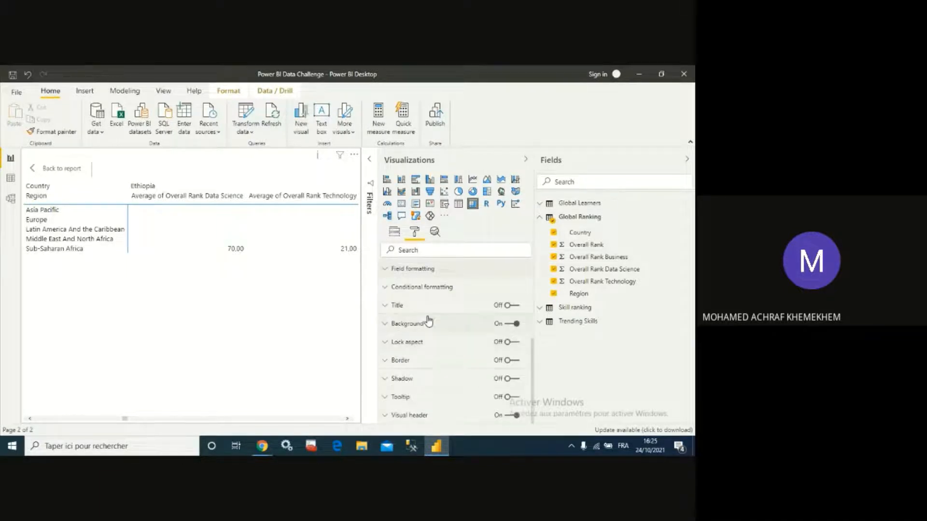
left_click(387, 309)
left_click(511, 306)
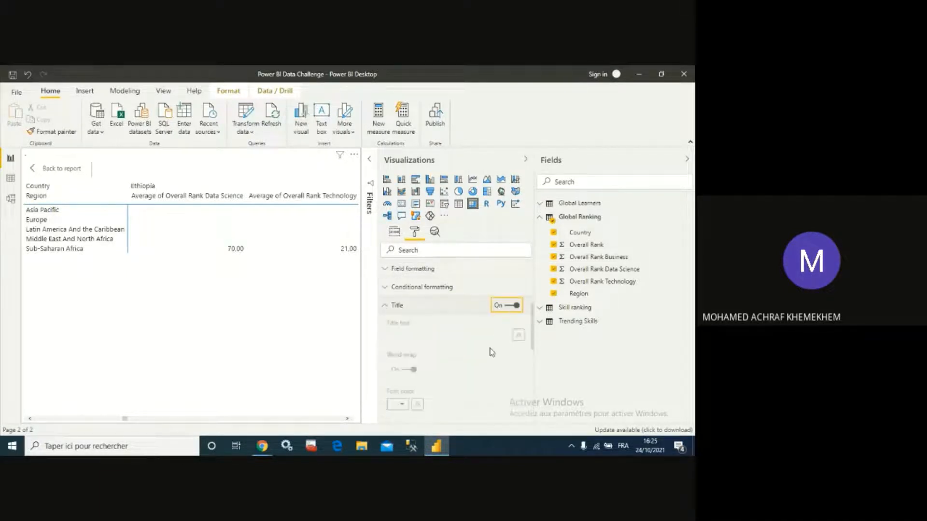
left_click(417, 336)
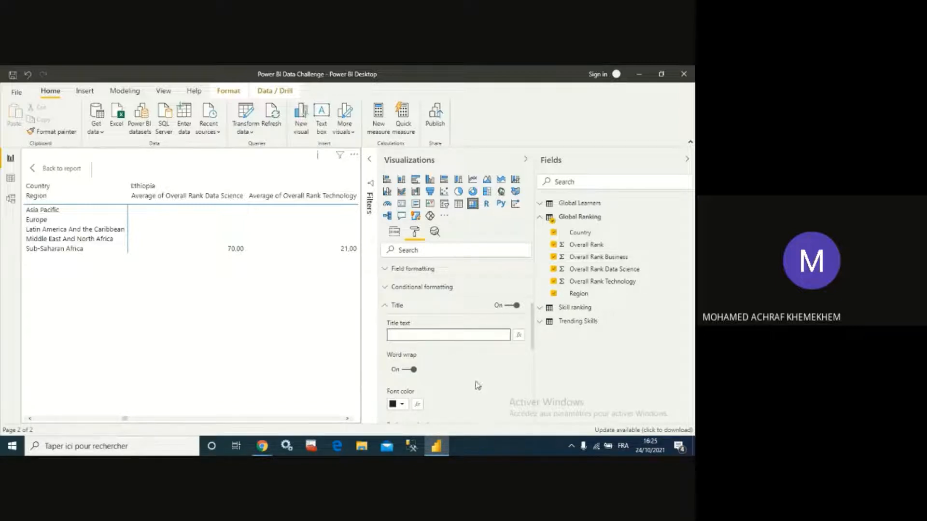
- Expand the matrix's Title section and set its title text to Global Ranking Matrix Details
scroll(434, 324, "up", 5)
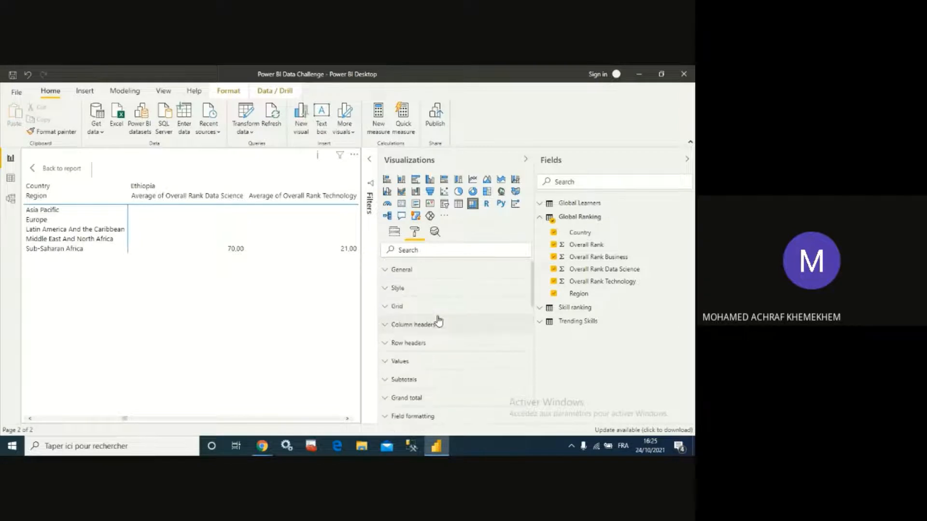
left_click(395, 233)
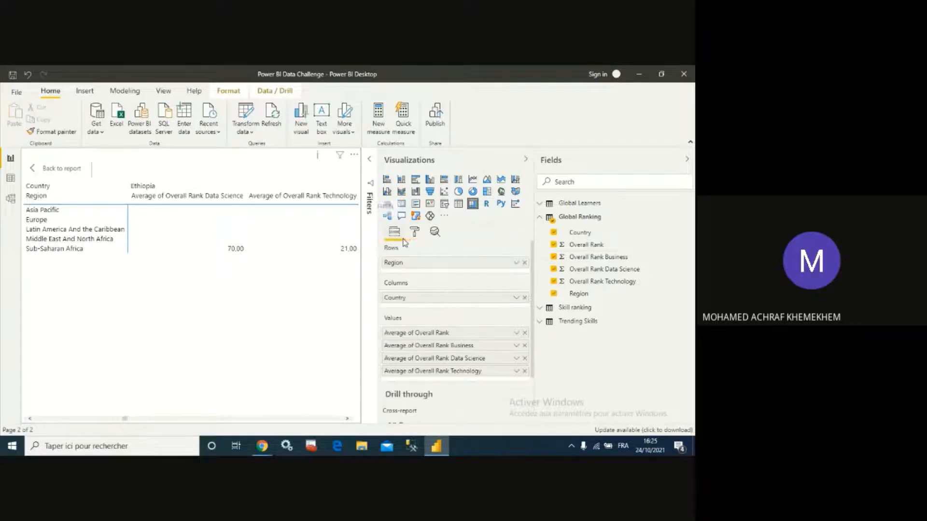
left_click(414, 232)
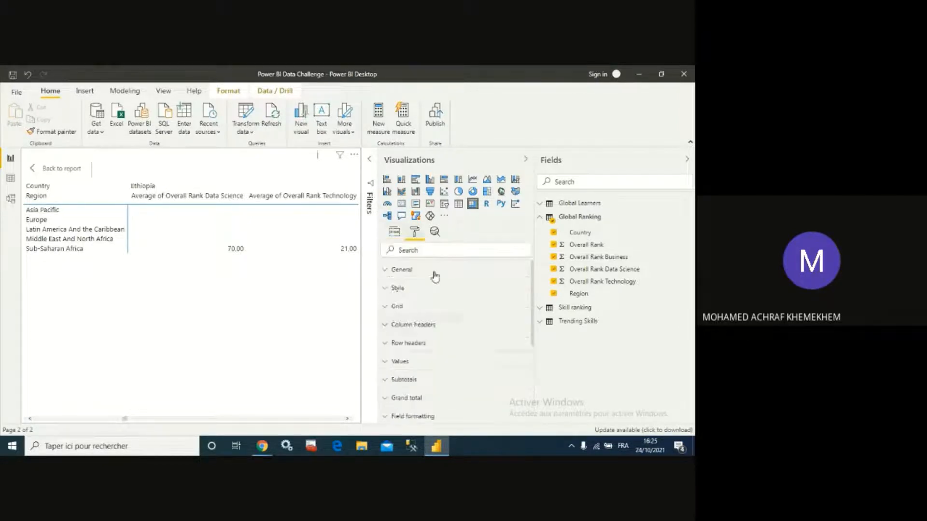
scroll(411, 357, "down", 1)
scroll(410, 357, "down", 1)
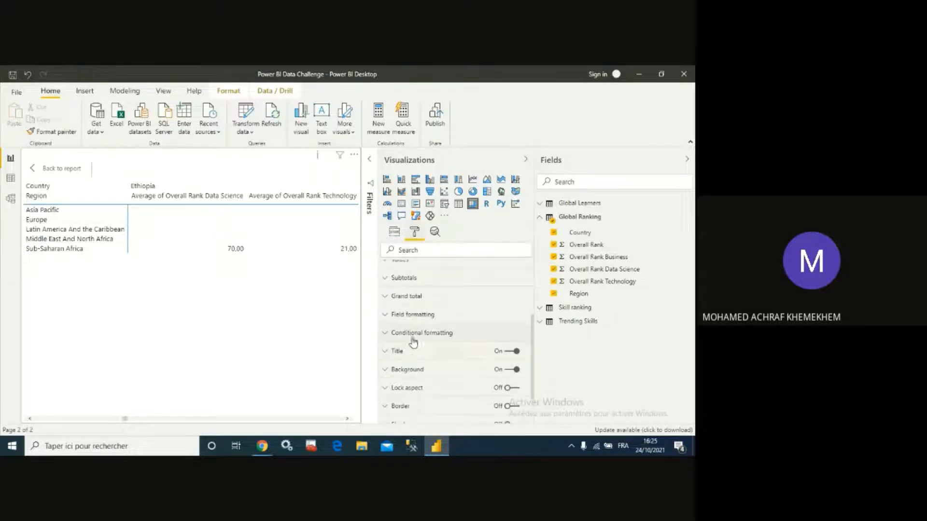
left_click(394, 352)
left_click(416, 386)
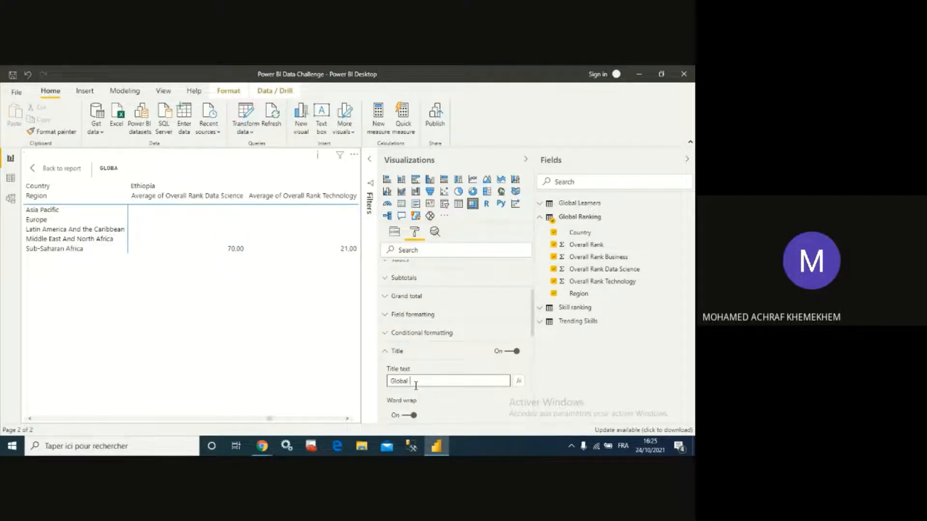
type("anking Matrix Details")
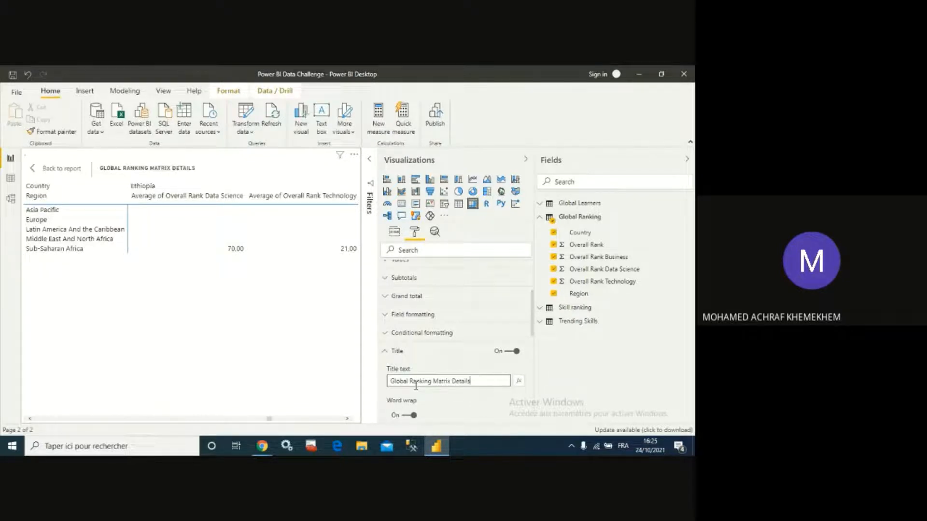
- Format the matrix title with a blue background, white font color and centered alignment
scroll(406, 379, "down", 5)
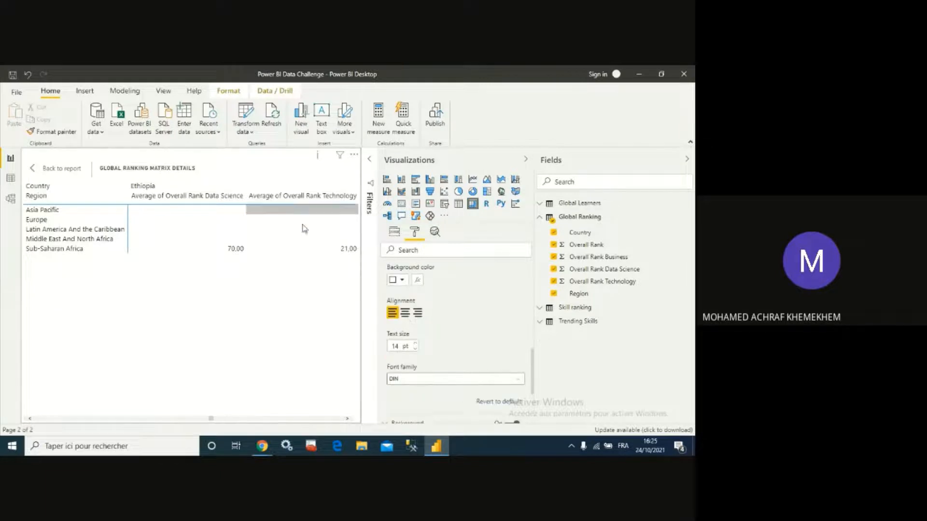
scroll(413, 316, "up", 2)
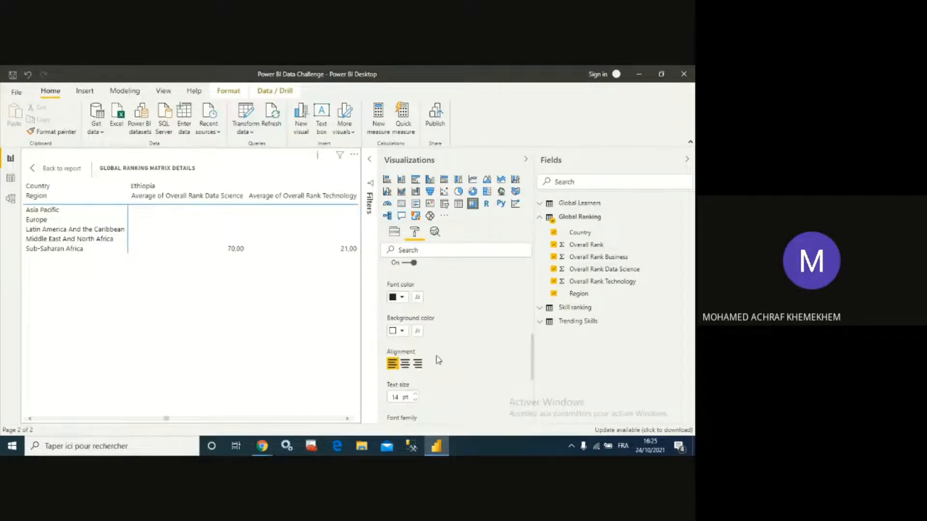
left_click(402, 331)
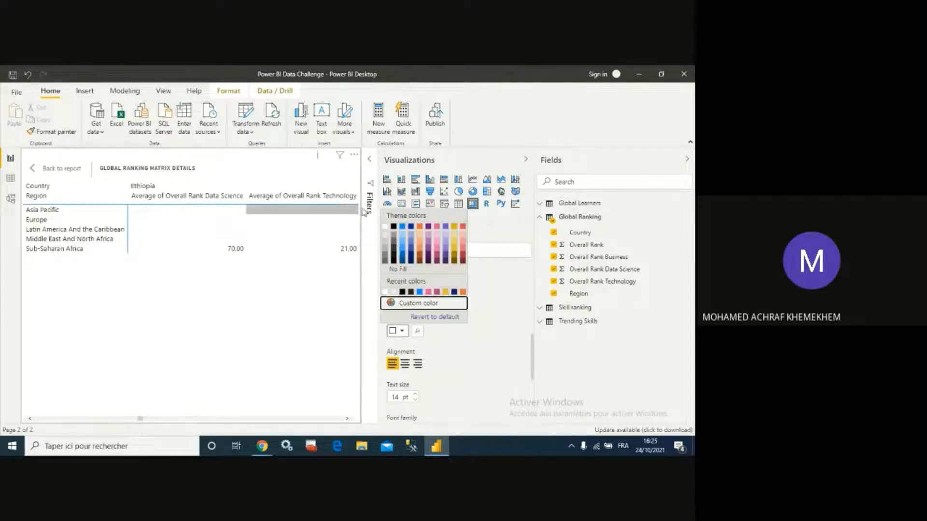
left_click(402, 227)
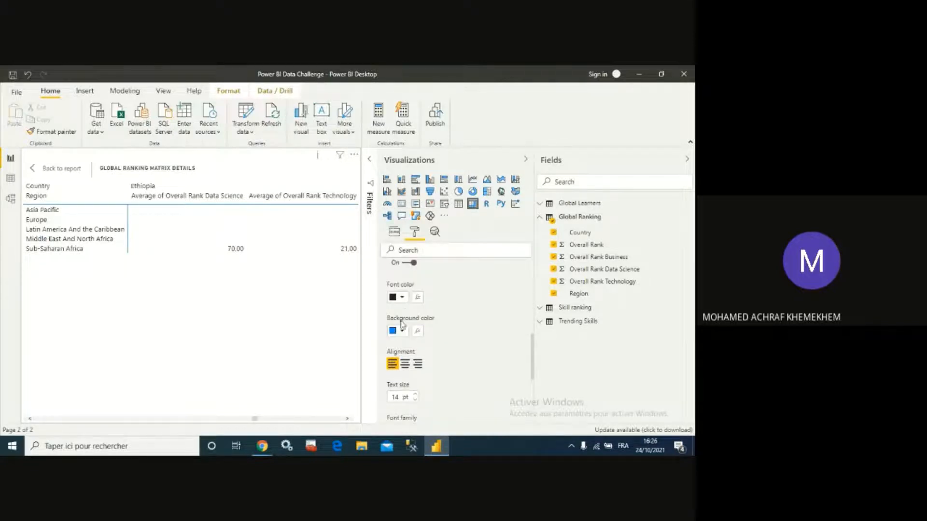
left_click(401, 297)
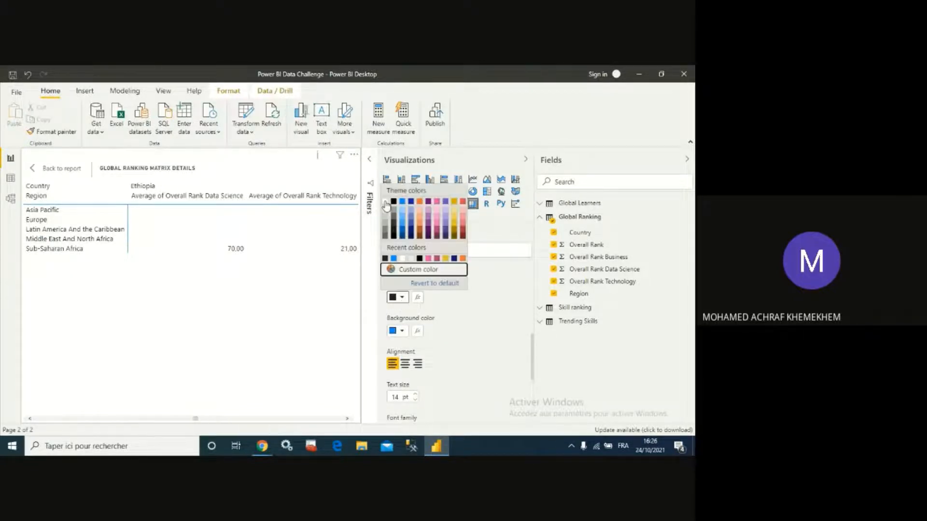
left_click(384, 200)
left_click(405, 363)
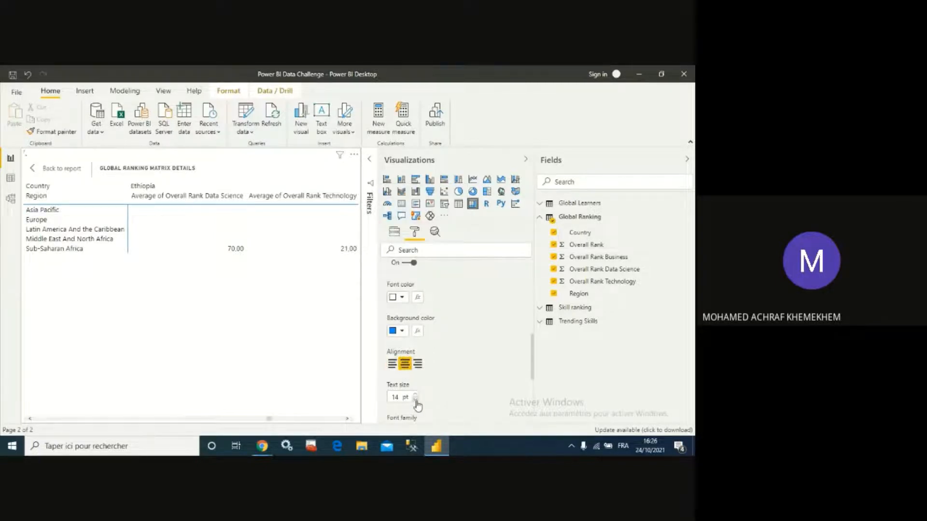
left_click(415, 400)
- Turn on the matrix's border and shadow
scroll(453, 365, "down", 3)
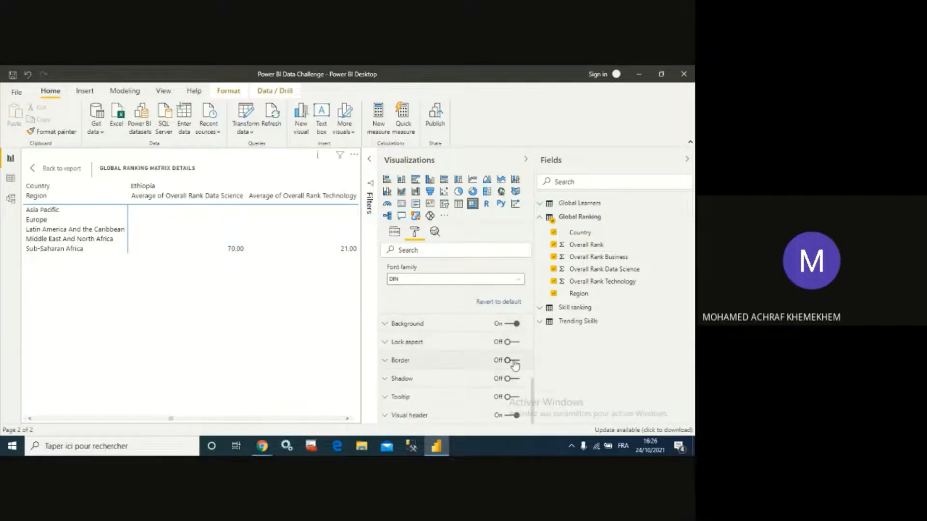
left_click(511, 360)
left_click(511, 379)
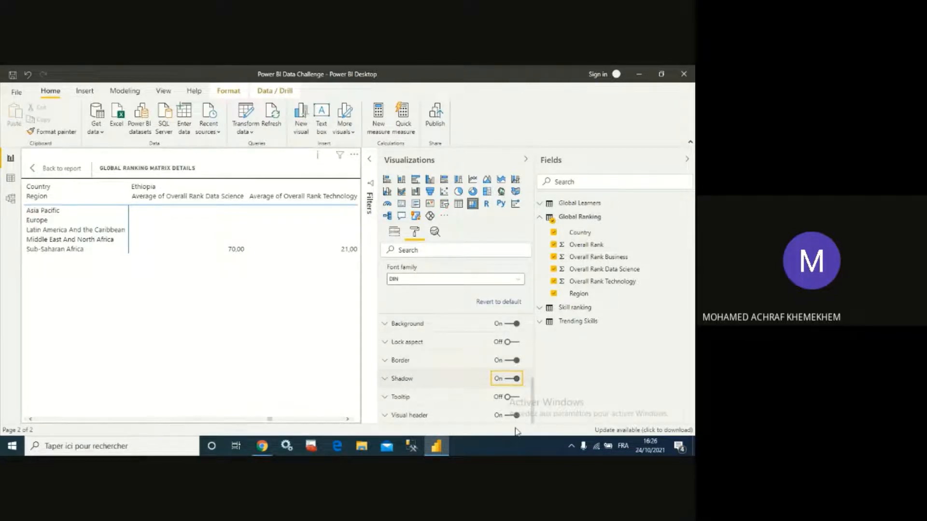
- Review the matrix in focus mode, scrolling across its columns, then return to the report
left_click(36, 167)
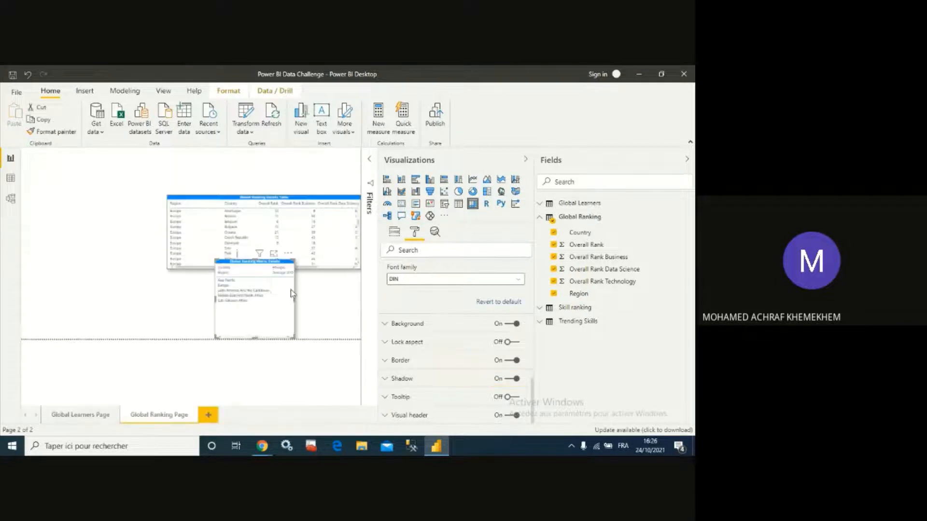
left_click(273, 253)
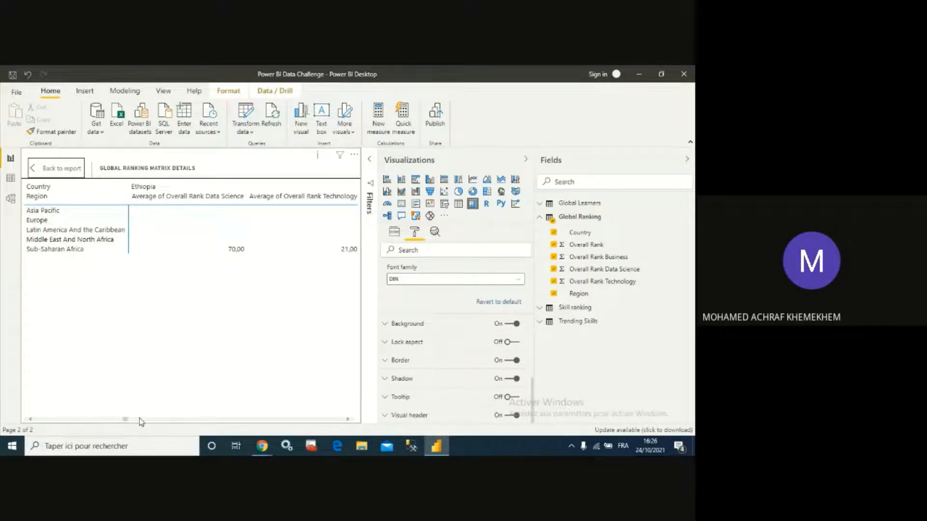
left_click_drag(125, 423, 265, 419)
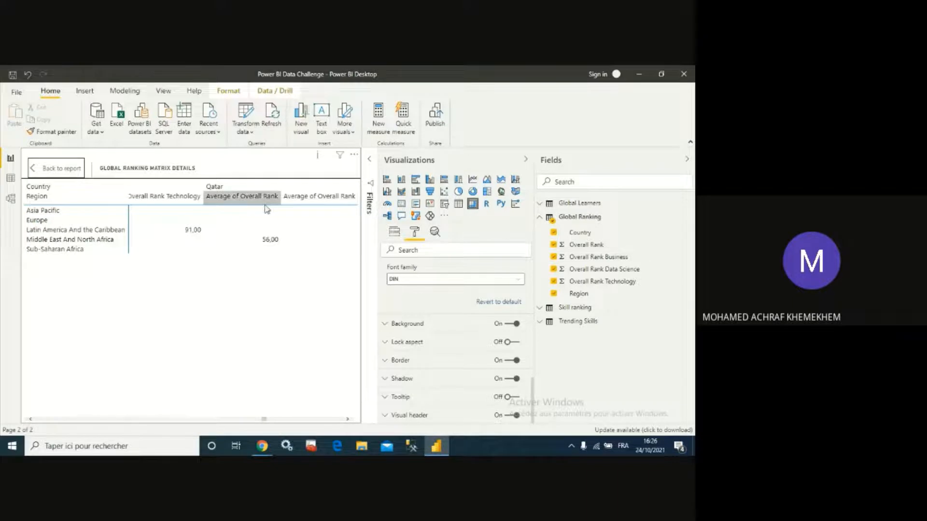
left_click(34, 169)
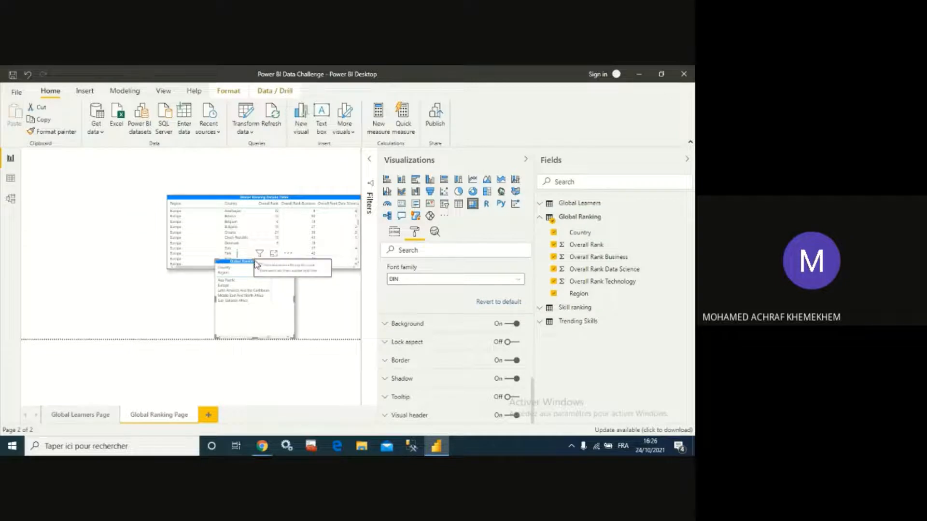
- Move the matrix just below the table and resize it to match the table's width
left_click_drag(253, 261, 248, 274)
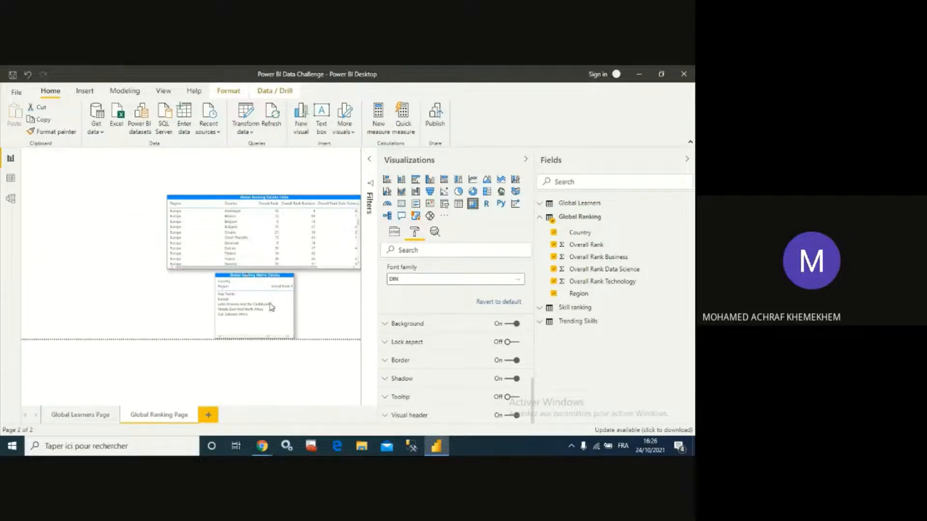
left_click_drag(294, 305, 360, 305)
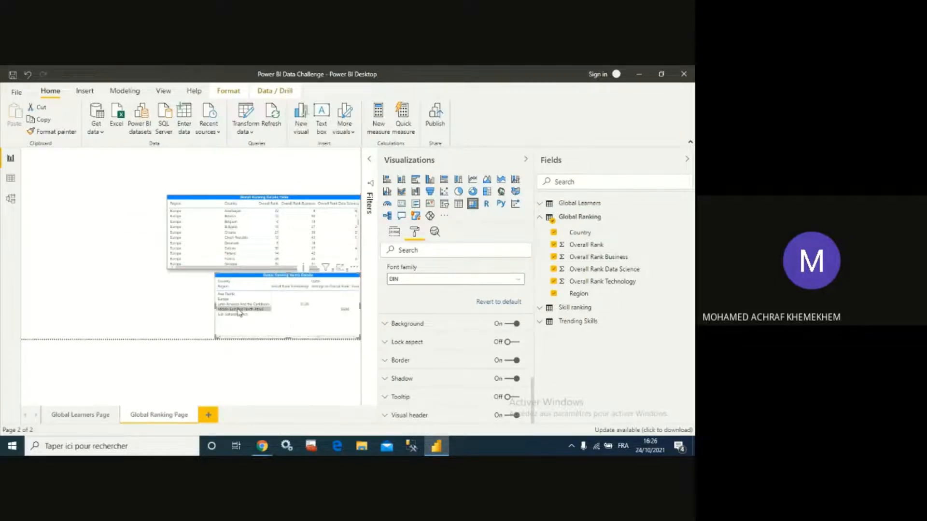
left_click_drag(206, 308, 166, 307)
left_click(122, 308)
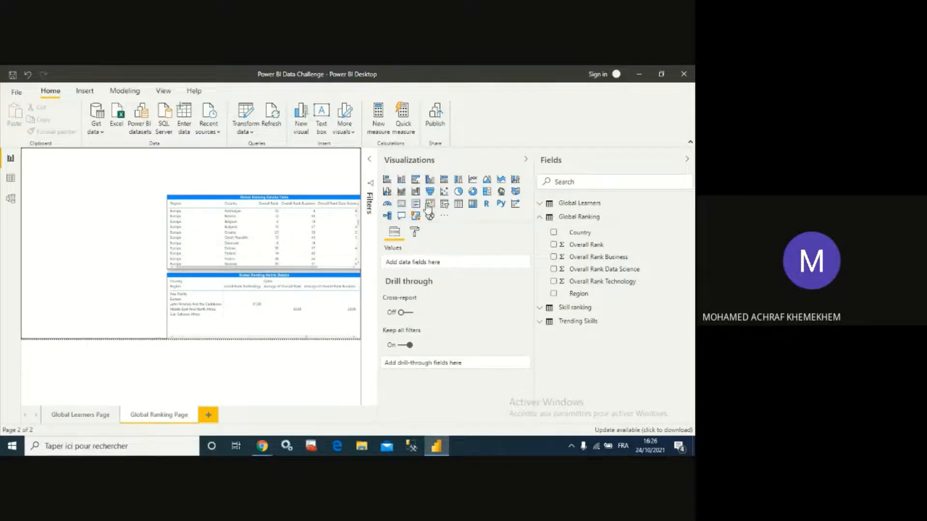
- Add a slicer for the Region field and enable its search box
left_click(444, 205)
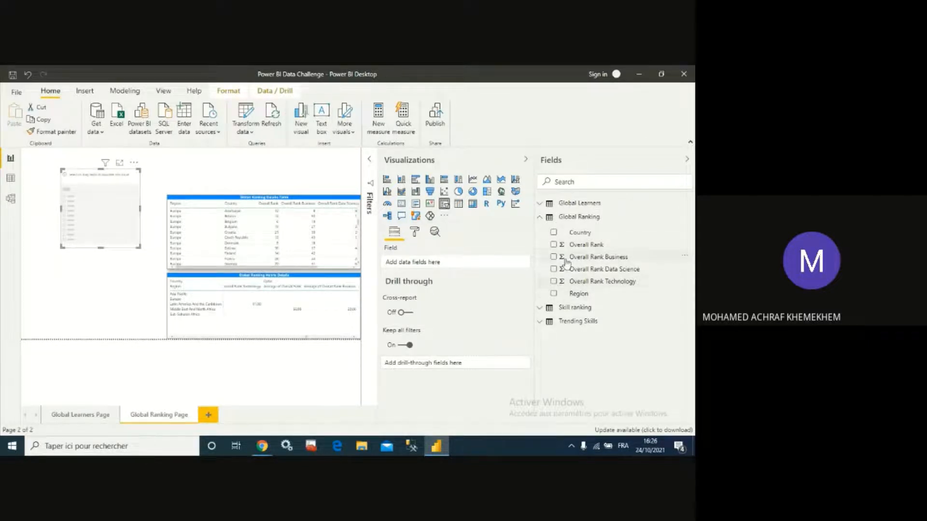
left_click(554, 293)
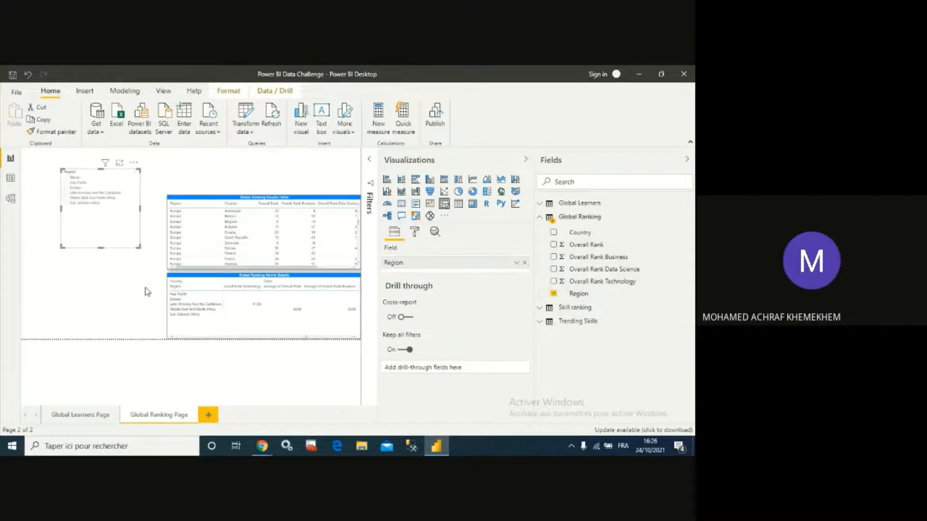
left_click(134, 163)
left_click(153, 178)
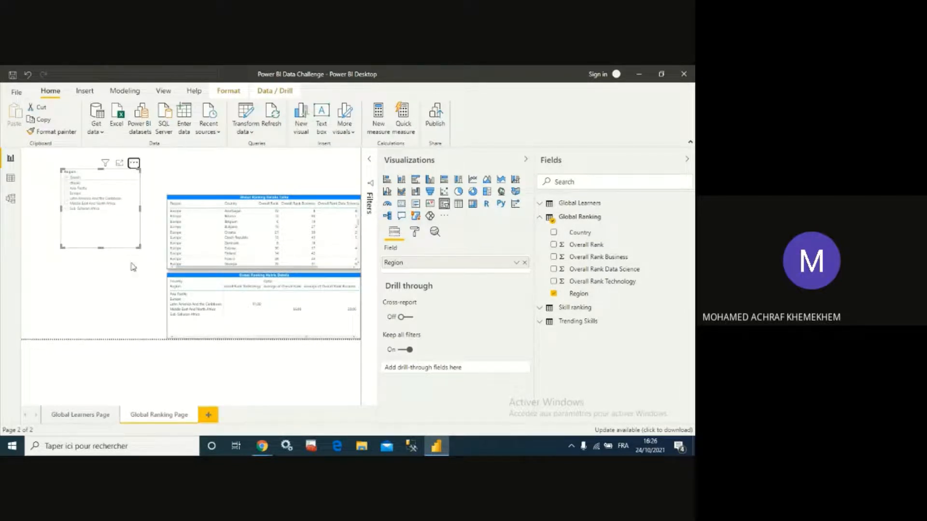
- In the slicer's selection controls, turn off multi-select with CTRL and turn on the Show "Select all" option
left_click(414, 232)
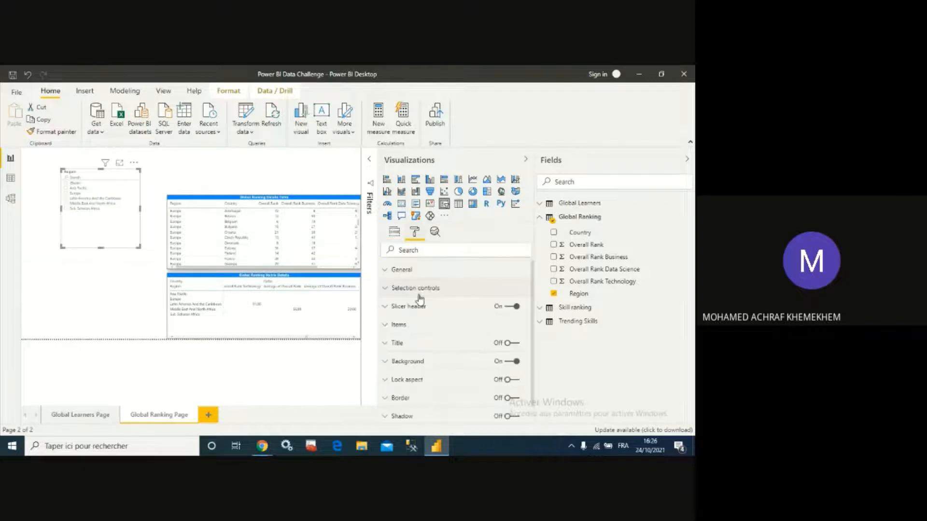
left_click(389, 272)
left_click(386, 270)
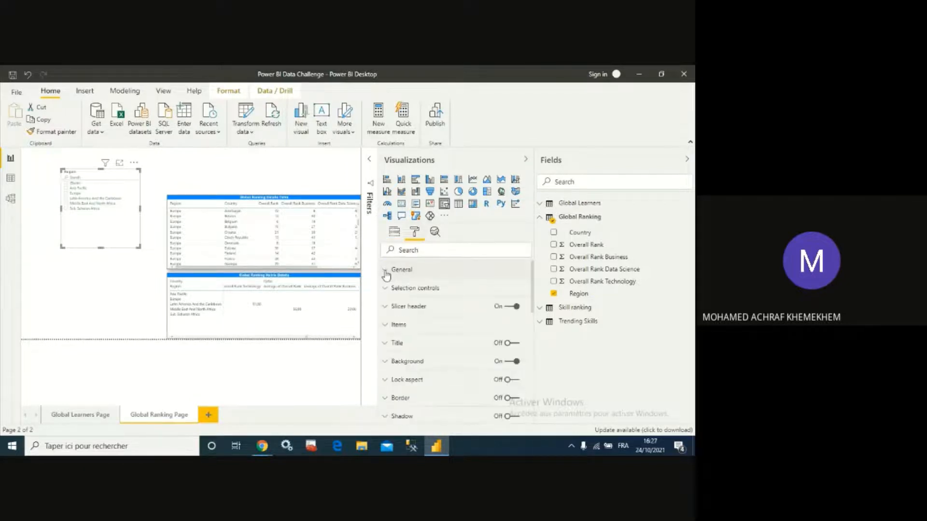
left_click(386, 290)
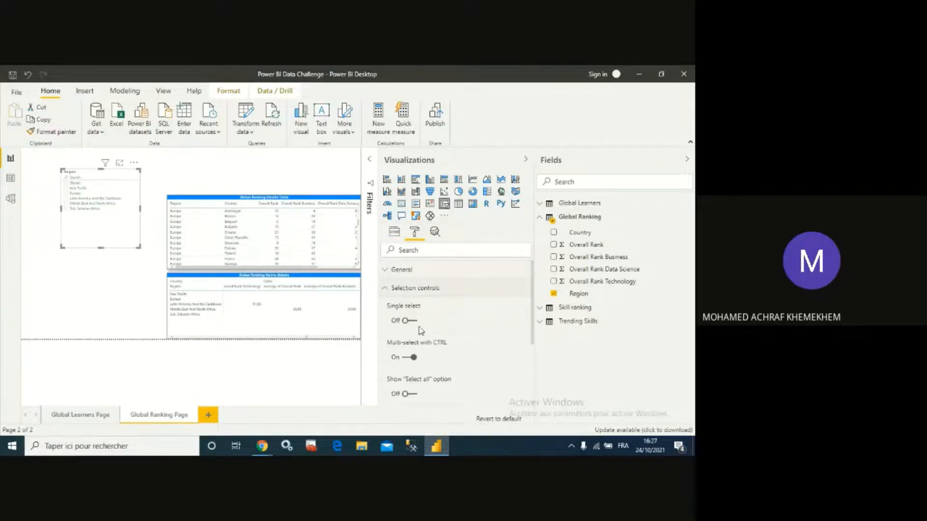
left_click(412, 358)
scroll(431, 367, "down", 1)
left_click(415, 343)
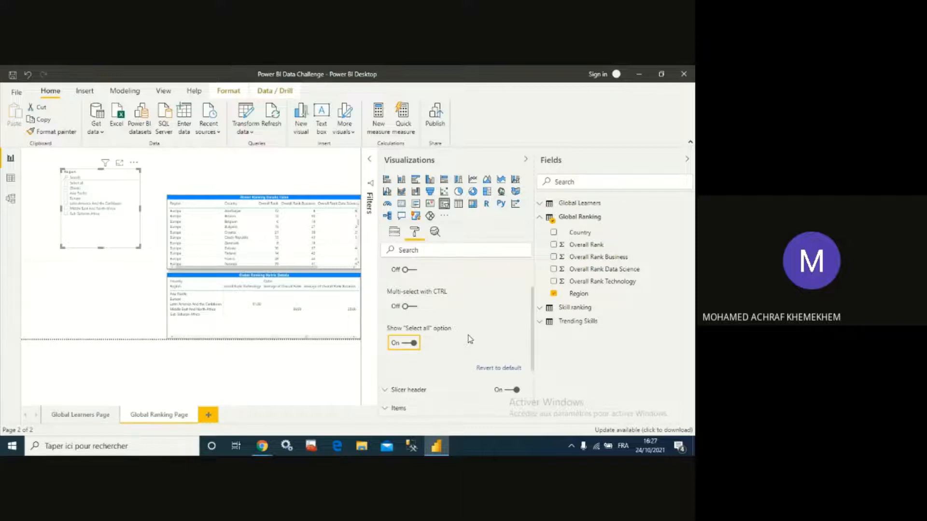
- Clear the slicer header's title text
scroll(463, 340, "down", 2)
left_click(391, 288)
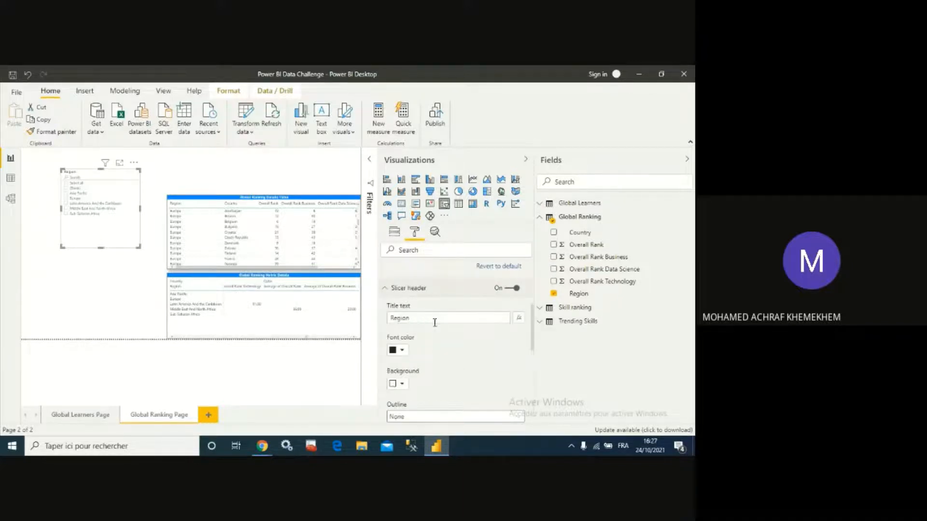
left_click(434, 322)
key("BackSpace")
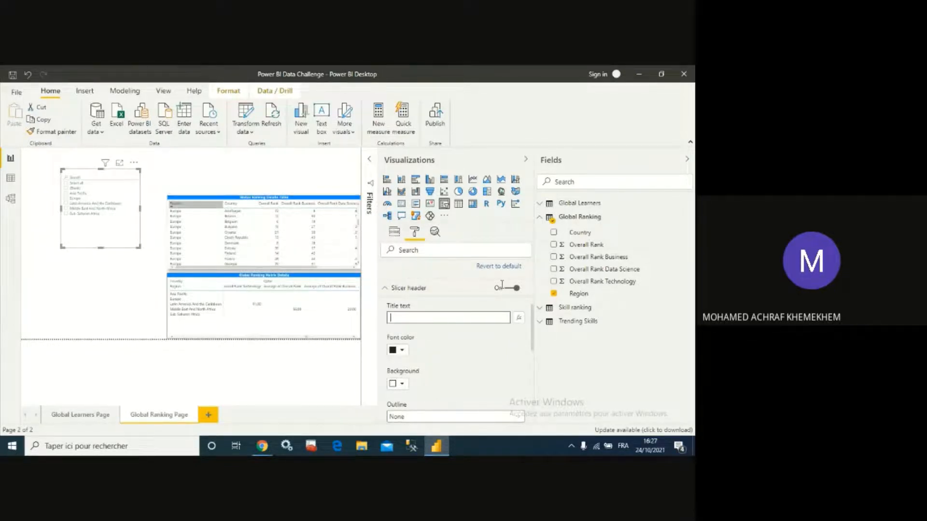
- Set the slicer header's text size to 8 pt
scroll(441, 346, "down", 3)
scroll(441, 346, "down", 3)
scroll(429, 337, "up", 3)
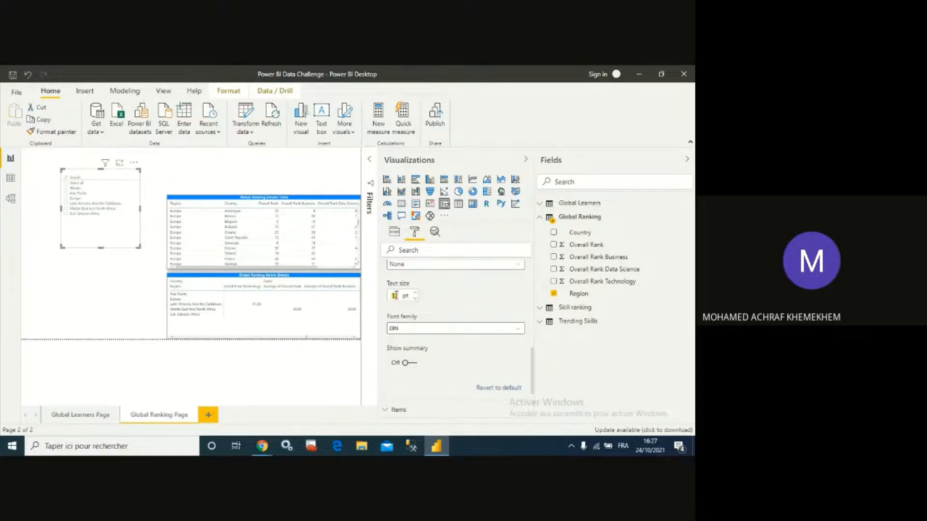
type("8")
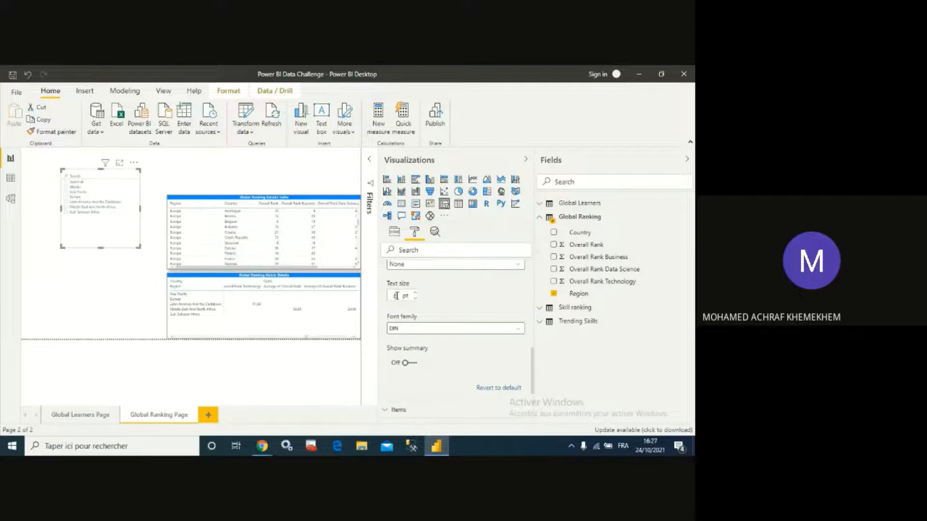
- Turn on the Region slicer's title and set its title text to "Region"
scroll(428, 323, "down", 3)
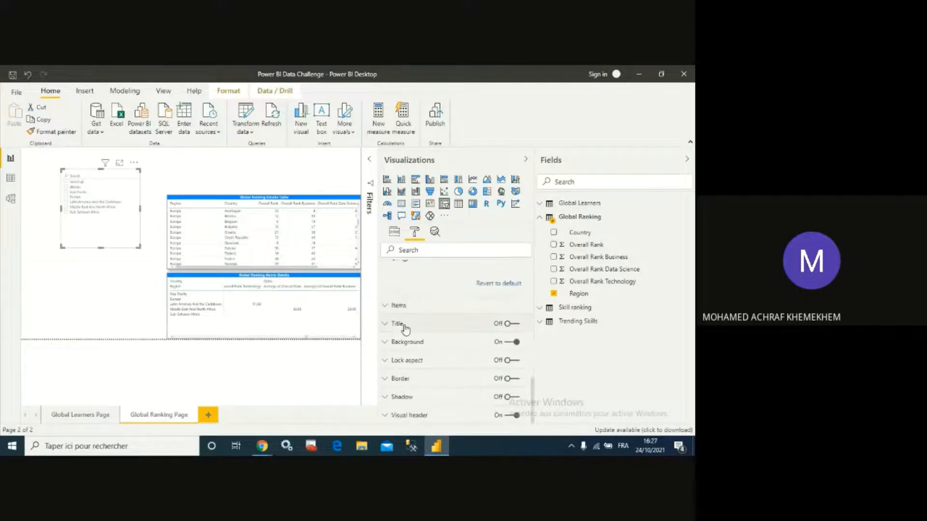
left_click(384, 324)
left_click(509, 324)
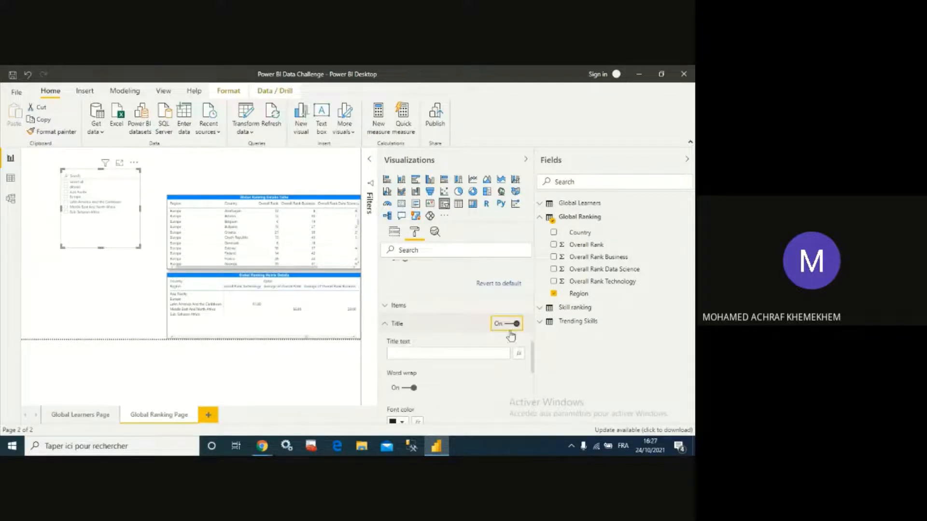
left_click(431, 355)
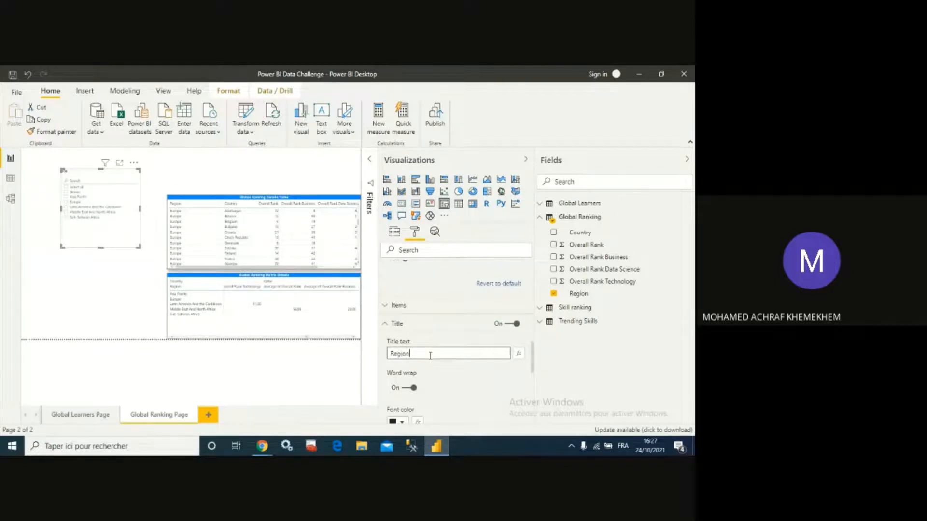
type("Region")
- Center the Region slicer title and give it a white font on a blue background
scroll(424, 367, "down", 3)
left_click(404, 387)
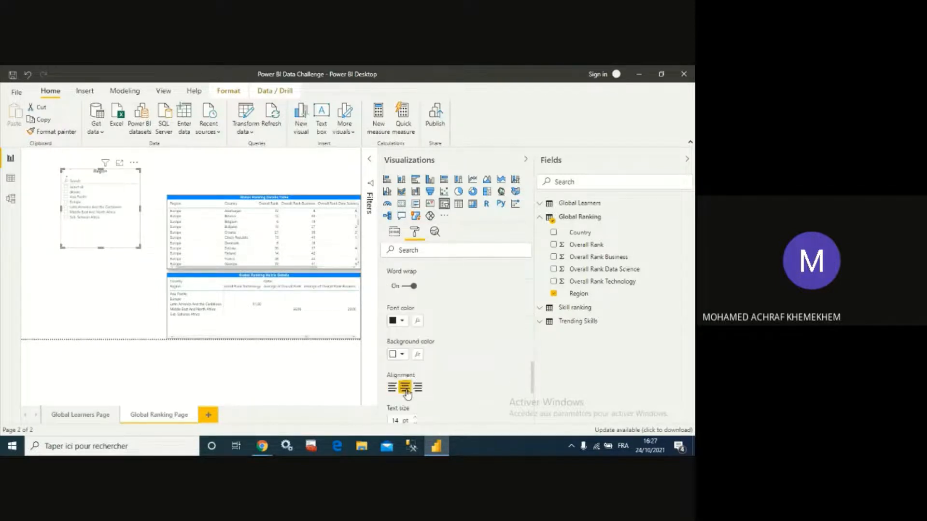
left_click(397, 322)
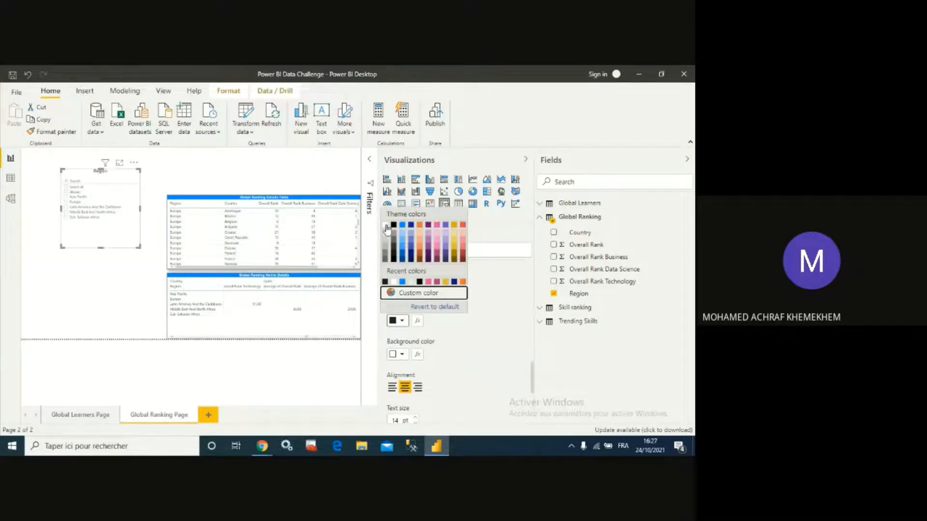
left_click(386, 226)
left_click(402, 354)
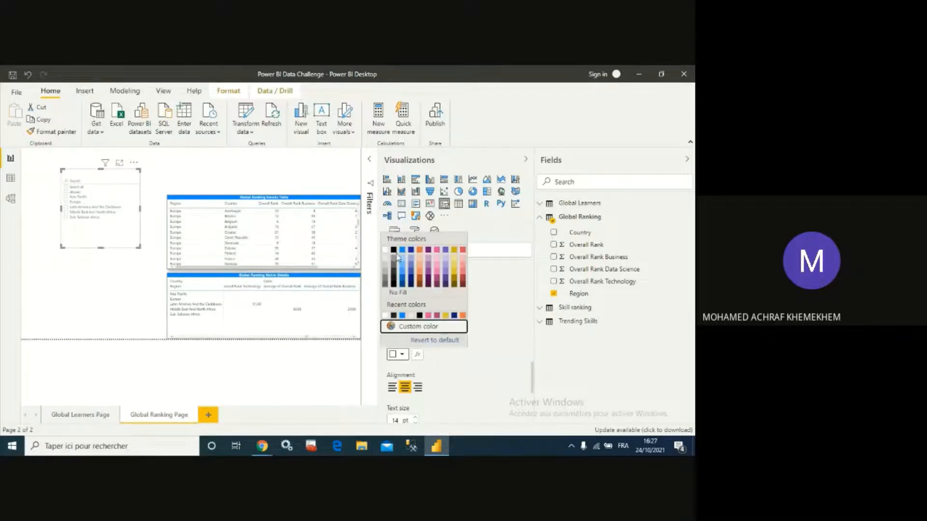
left_click(402, 250)
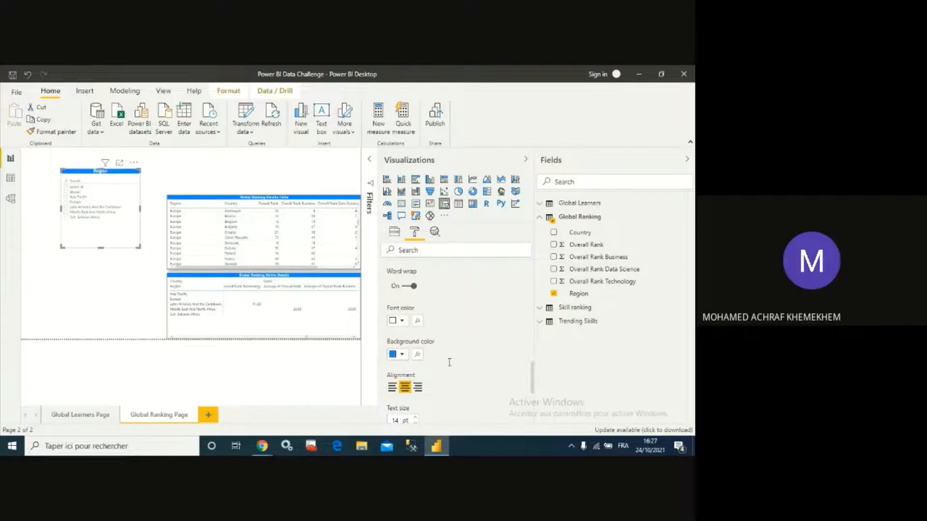
- Set the Region slicer title's text size to 13 pt and turn on the slicer's border
scroll(433, 369, "down", 1)
left_click(413, 372)
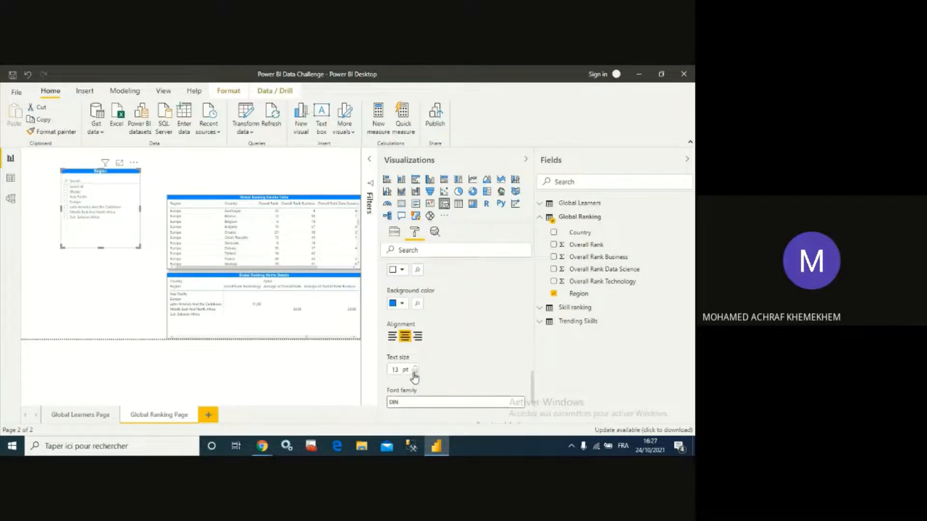
left_click(60, 209)
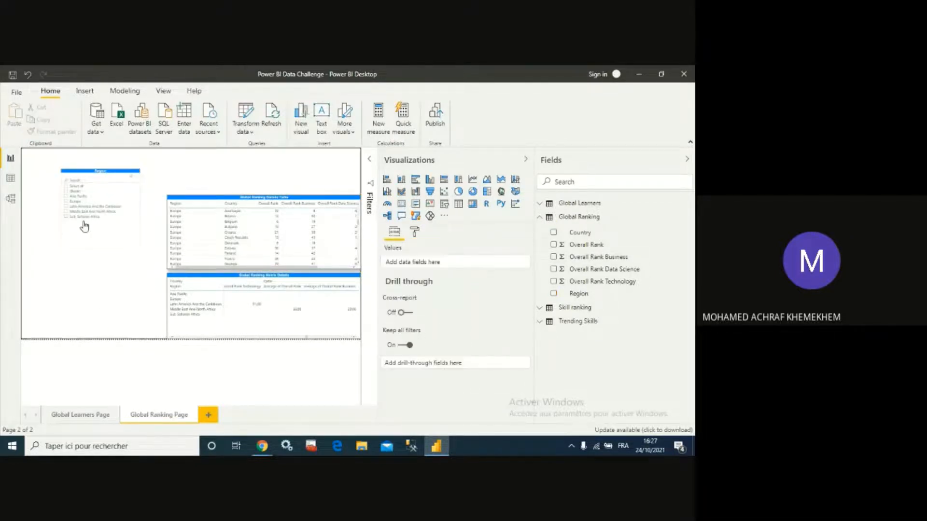
left_click(90, 244)
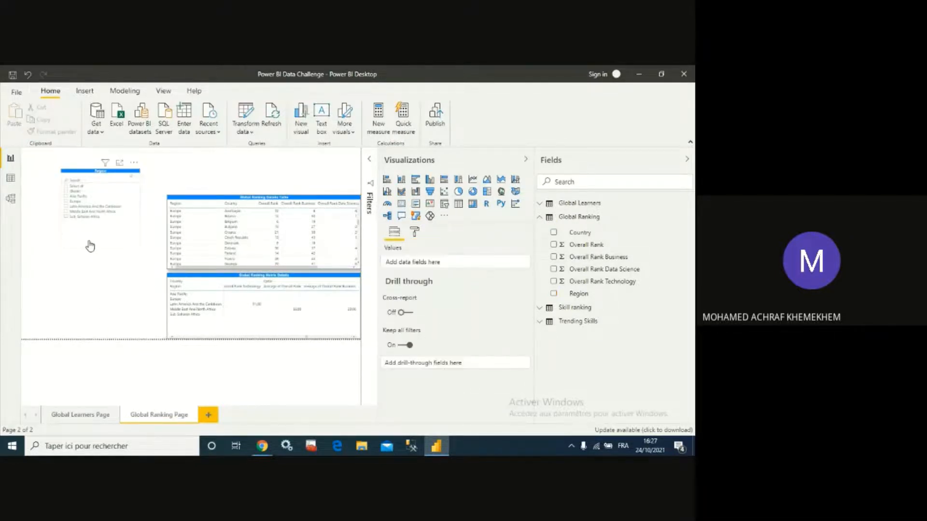
left_click(415, 233)
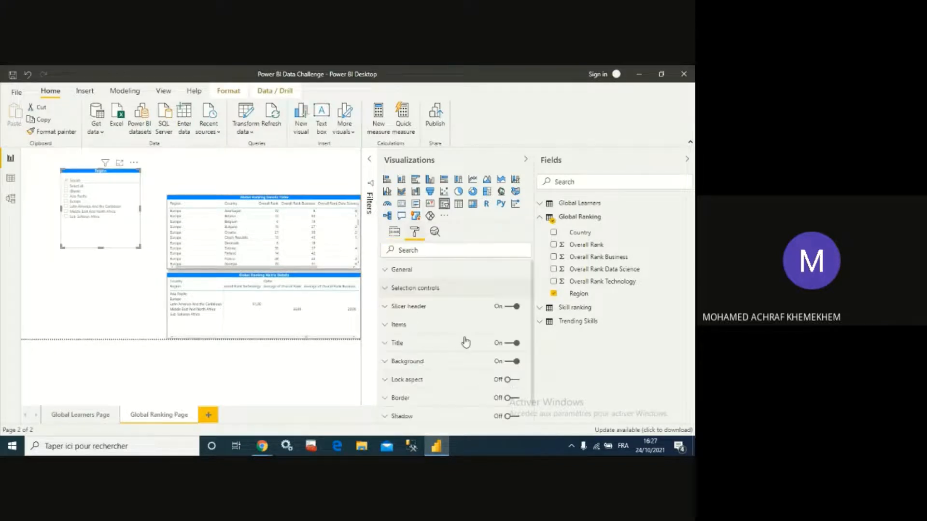
left_click(514, 396)
left_click(133, 285)
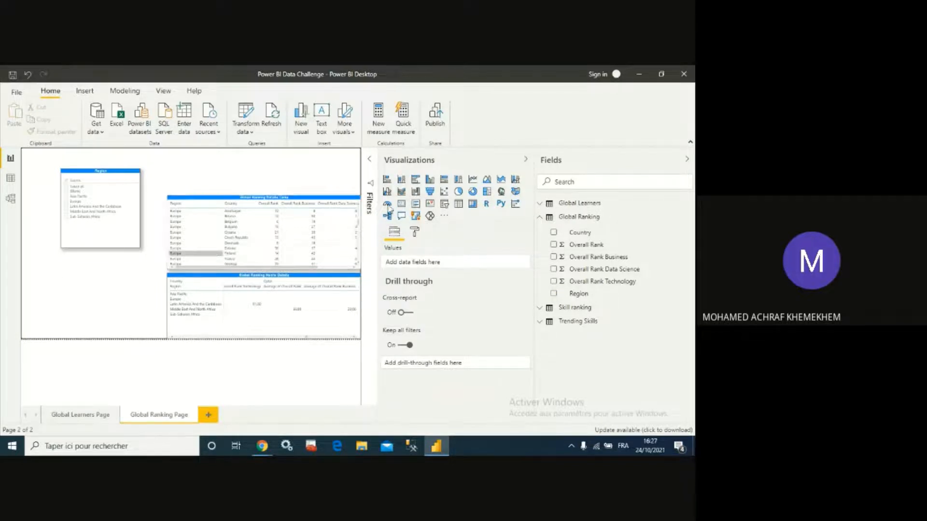
- Add a new slicer for the Country field below the Region slicer
left_click(458, 203)
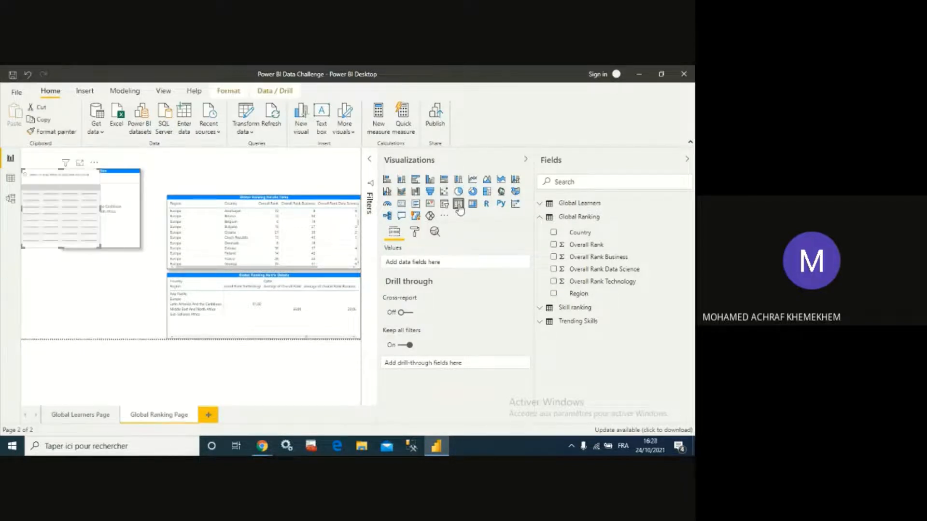
left_click_drag(93, 186, 106, 276)
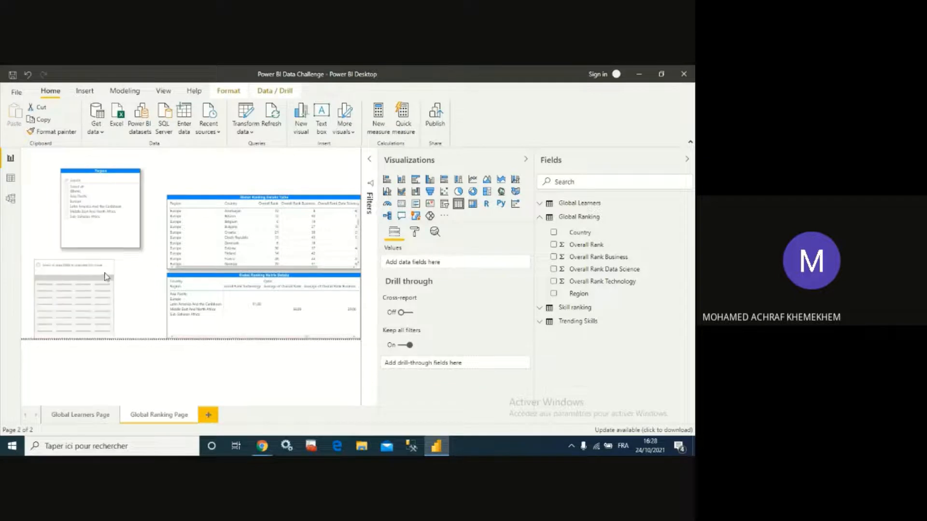
left_click(555, 234)
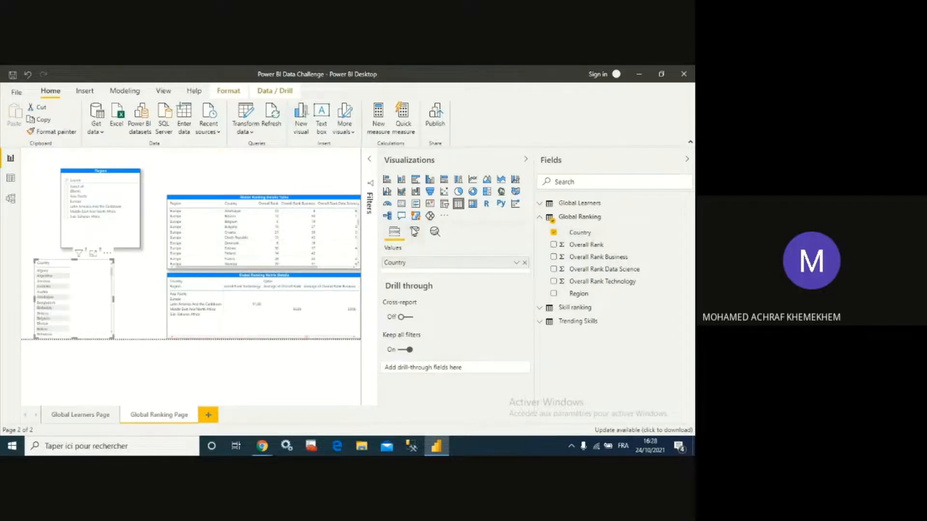
left_click(414, 232)
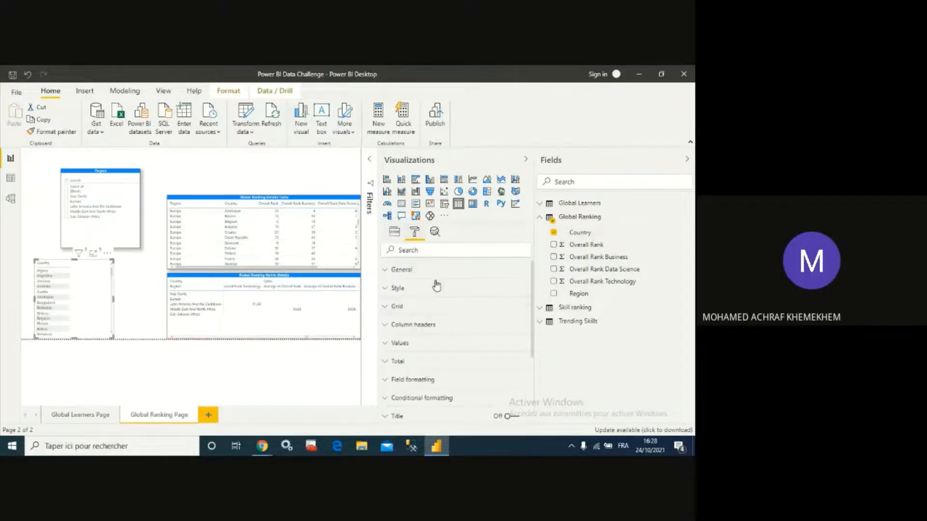
left_click(57, 288)
left_click(444, 204)
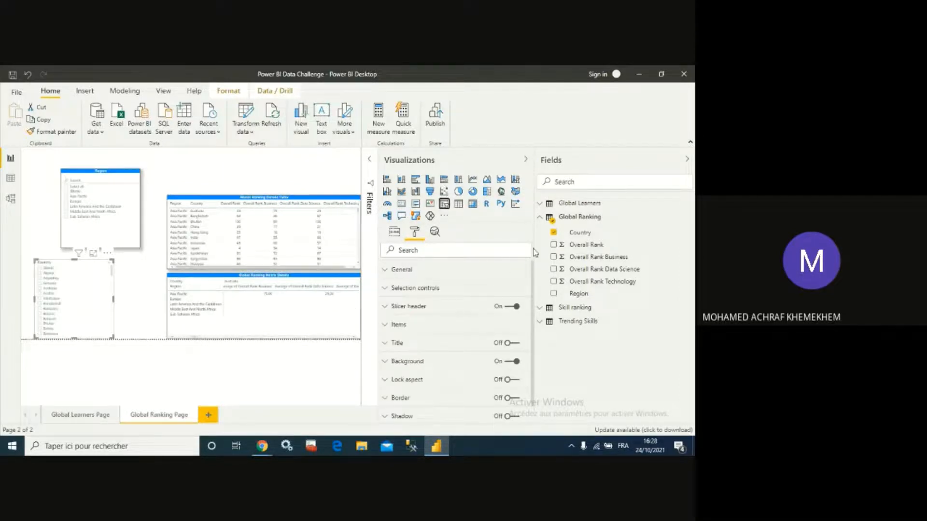
- For the Country slicer, turn off multi-select with CTRL, turn on Show "Select all", and enable its search box
left_click(388, 288)
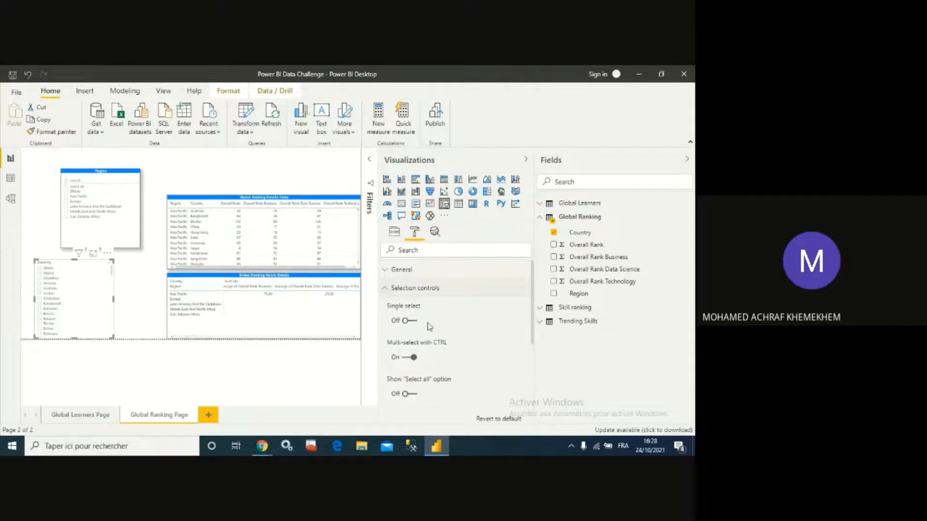
left_click(412, 357)
left_click(413, 396)
scroll(472, 371, "down", 1)
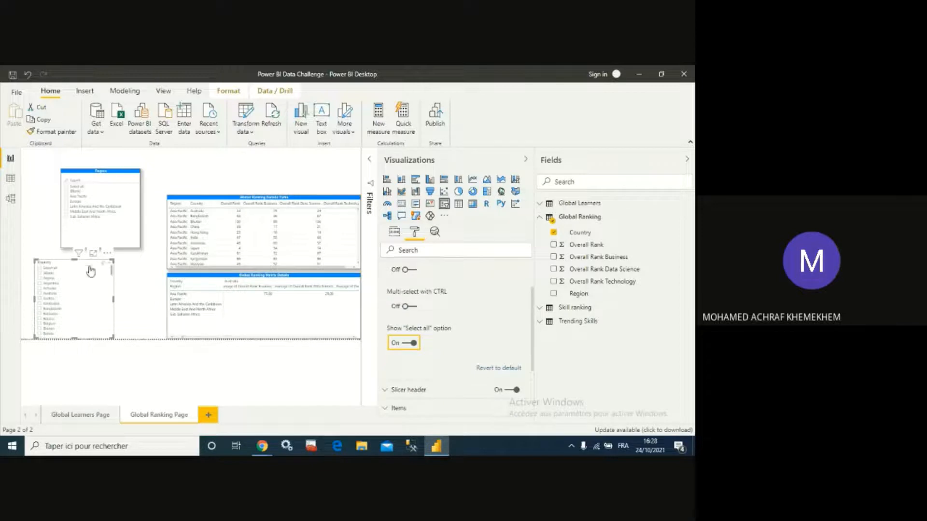
left_click(108, 254)
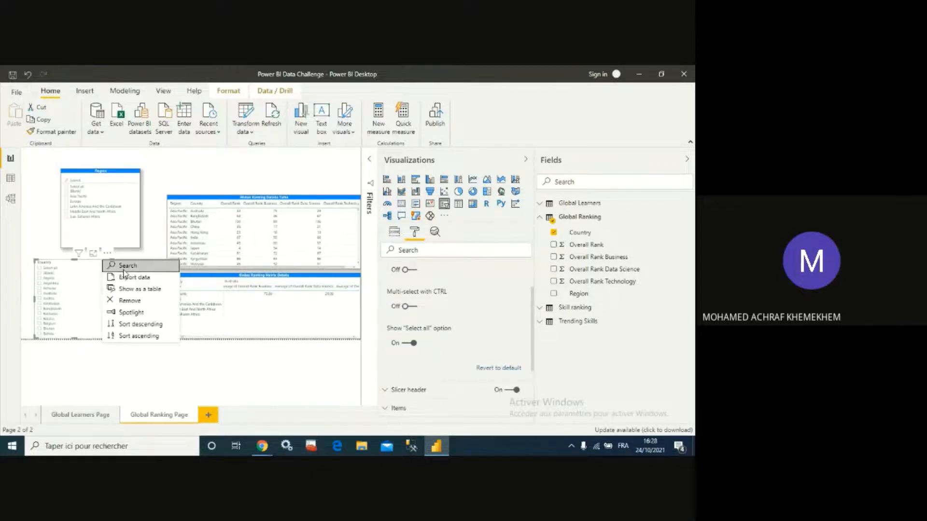
left_click(124, 266)
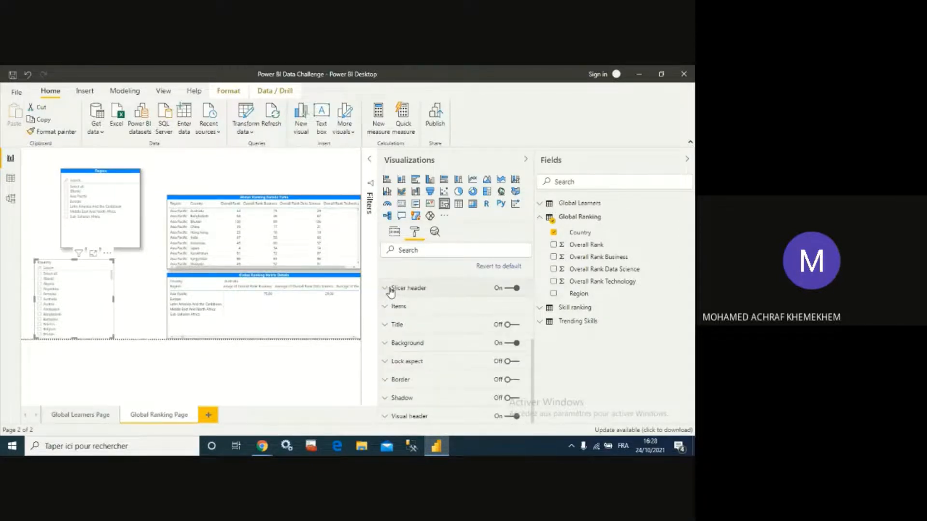
- Clear the Country slicer header's title text
left_click(391, 290)
left_click(437, 316)
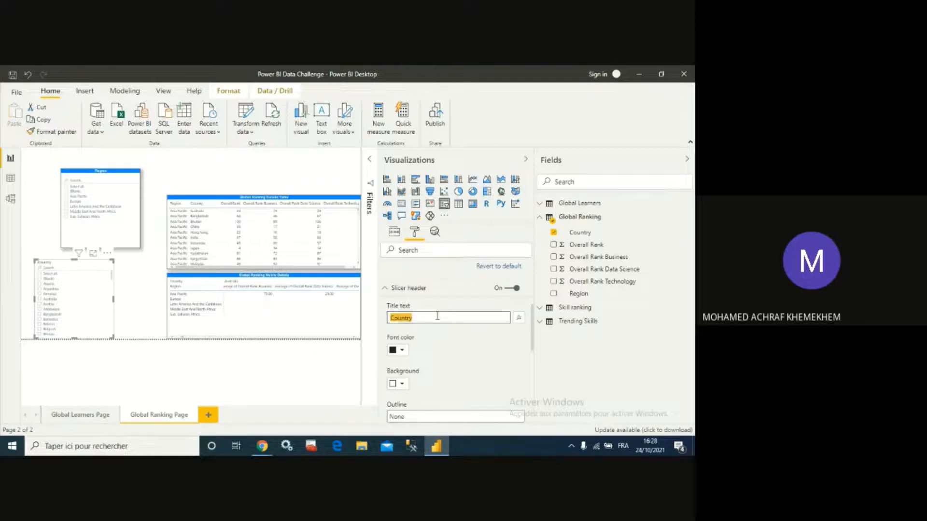
key("BackSpace")
scroll(432, 338, "down", 3)
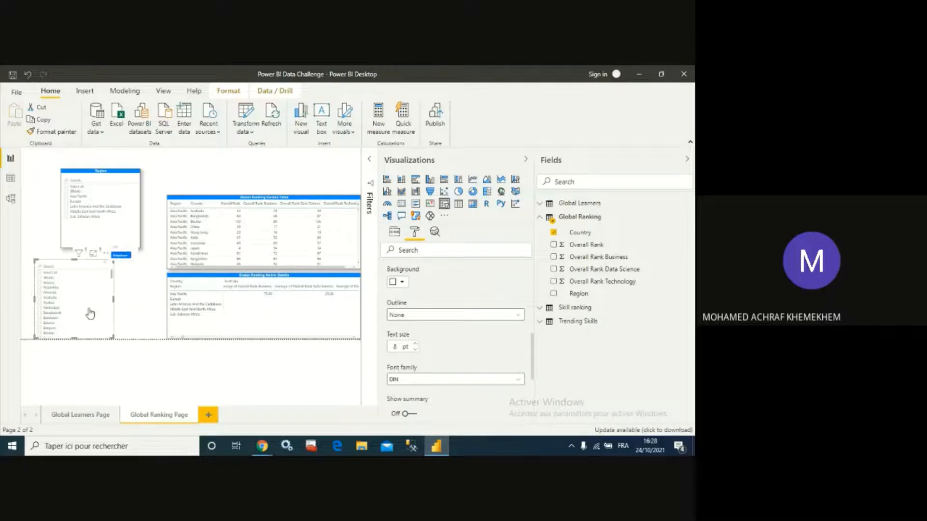
scroll(425, 325, "down", 3)
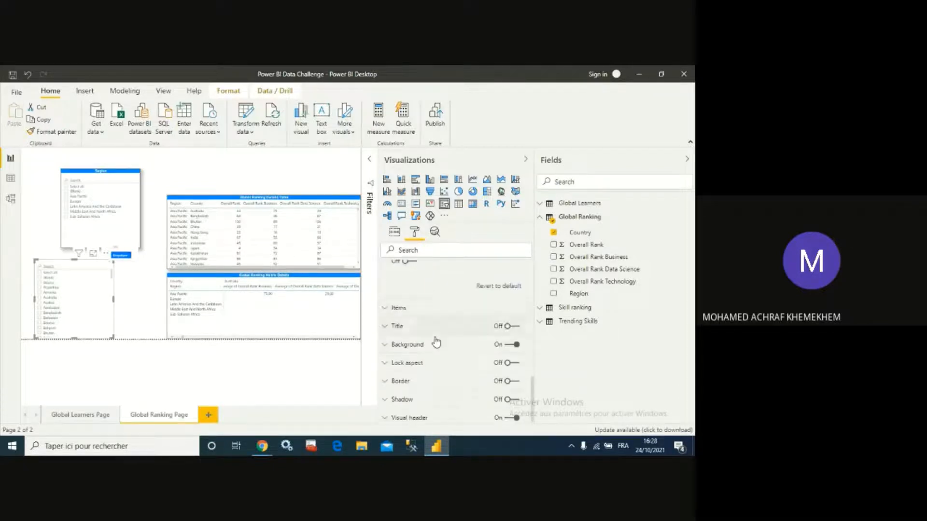
- Turn on the Country slicer's title and set its title text to "Country"
left_click(502, 326)
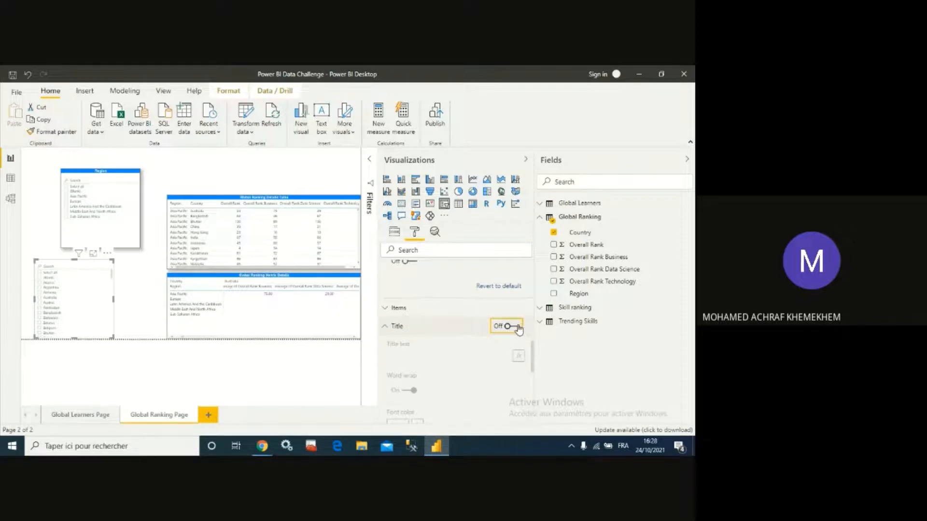
left_click(517, 327)
left_click(447, 356)
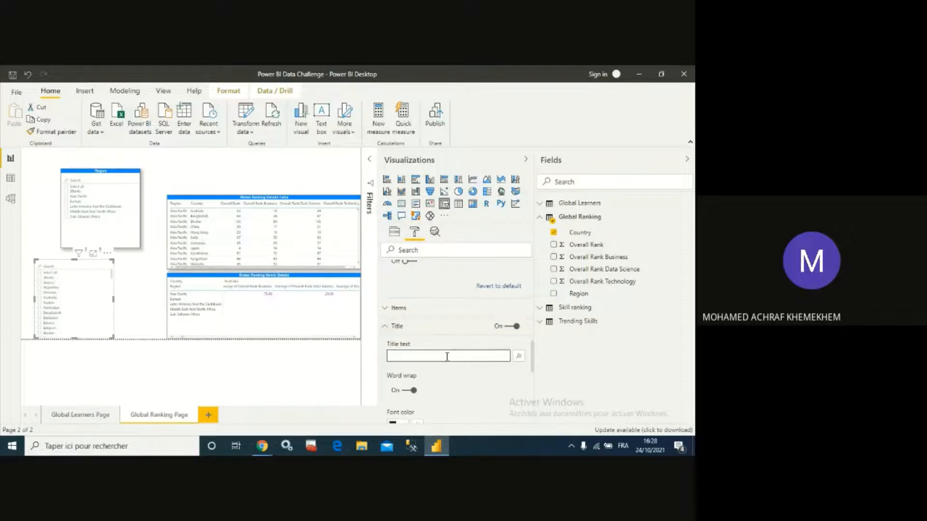
type("Country")
- Give the Country slicer title a white font on a blue background
scroll(446, 357, "down", 3)
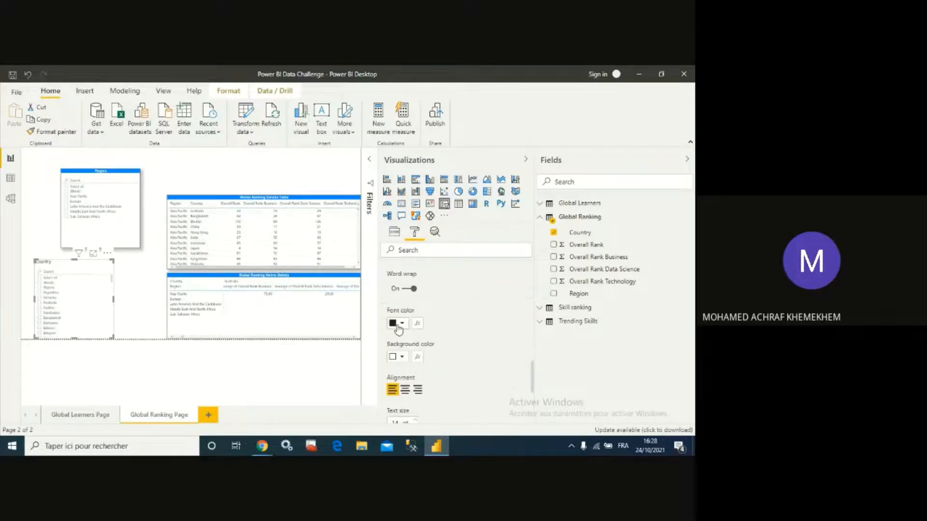
left_click(397, 323)
left_click(385, 227)
left_click(400, 357)
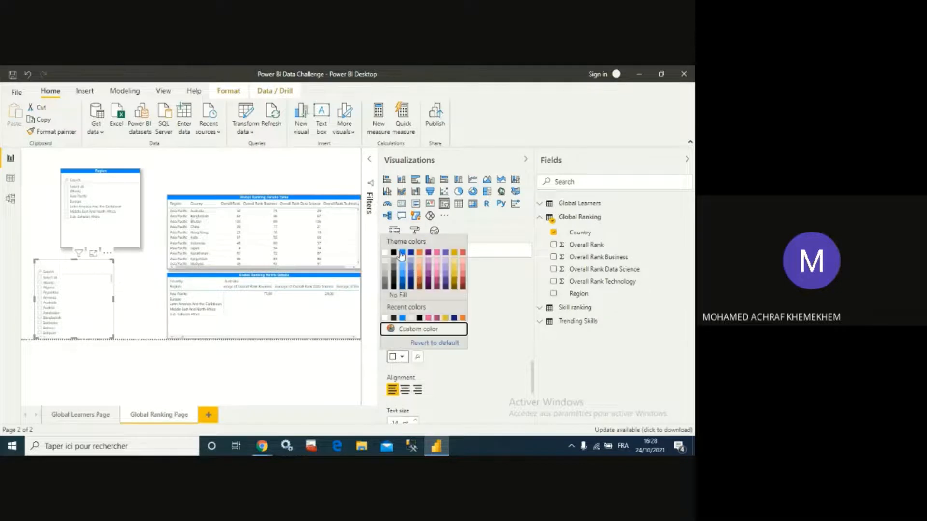
left_click(425, 343)
- Set the Country slicer title's text size to 12 pt
scroll(456, 365, "down", 1)
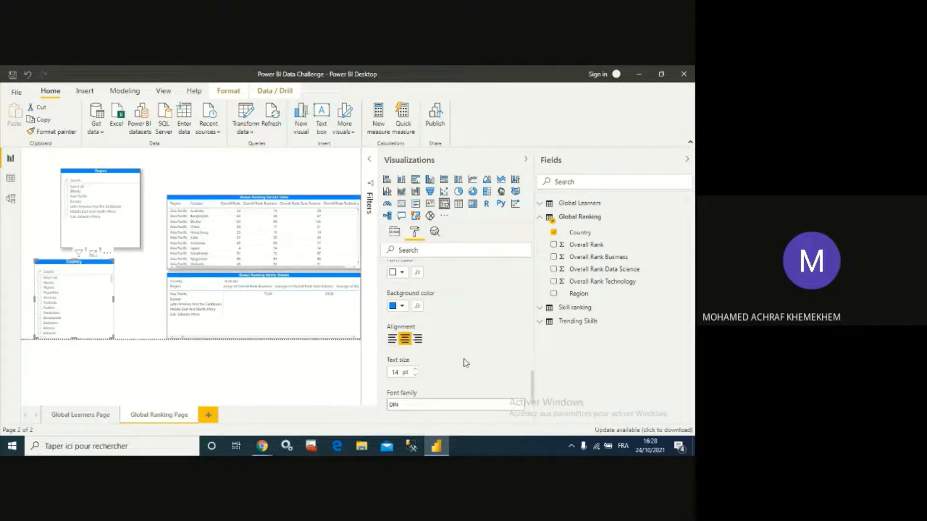
left_click(414, 375)
left_click(414, 375)
- Turn on the border and shadow for the Country slicer
scroll(447, 336, "down", 1)
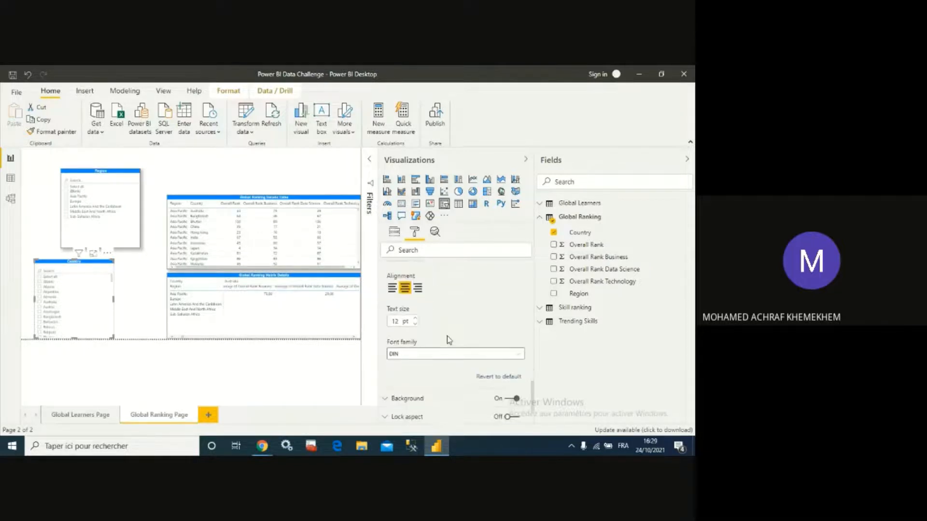
scroll(452, 340, "down", 1)
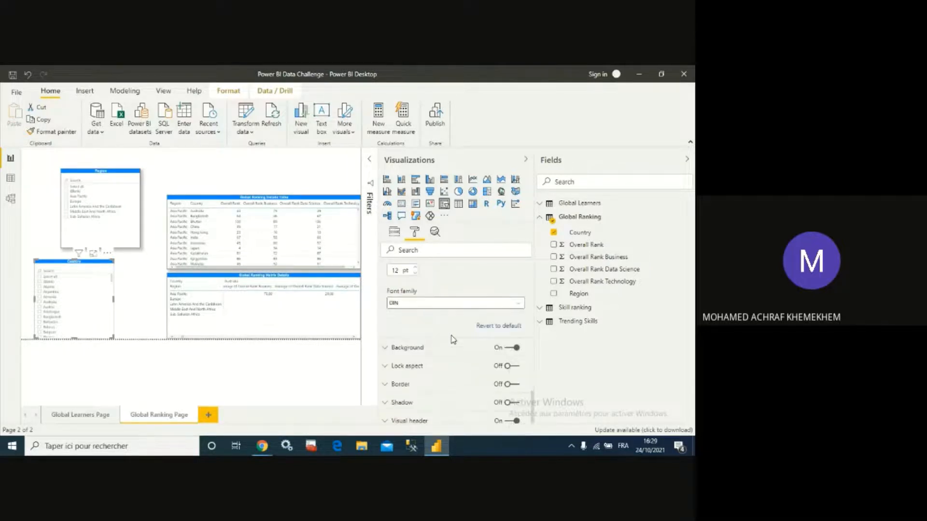
scroll(452, 357, "down", 1)
left_click(509, 378)
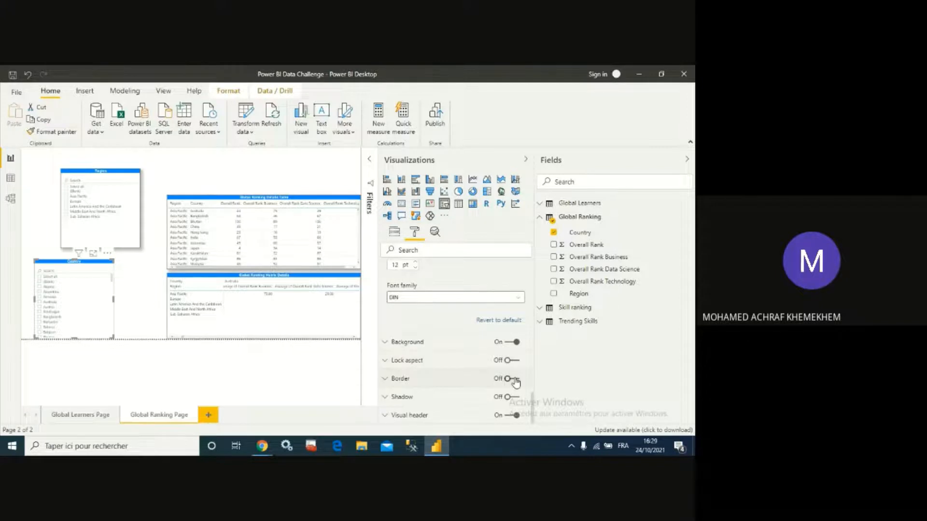
left_click(515, 396)
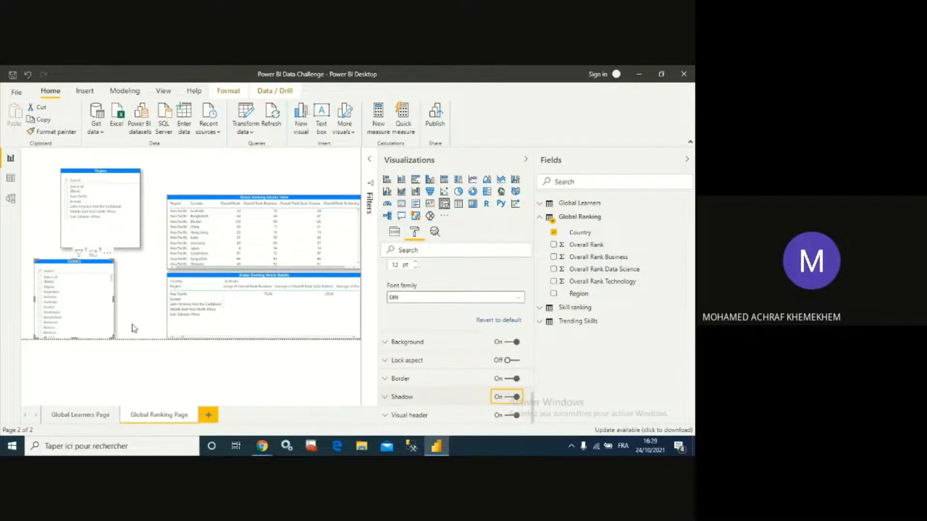
- Move the Country and Region slicers to the page's left edge and nudge the ranking table upward
left_click_drag(92, 266, 77, 264)
left_click_drag(91, 176, 53, 182)
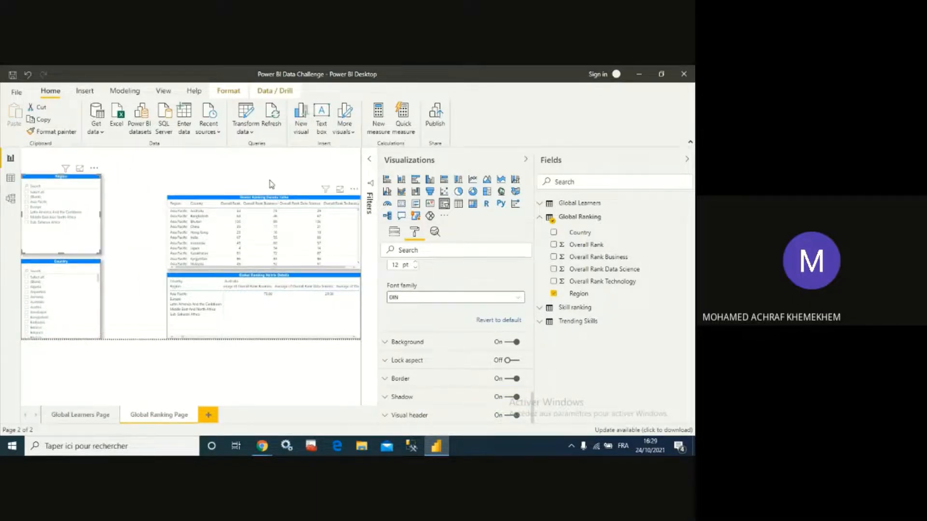
left_click_drag(270, 184, 268, 179)
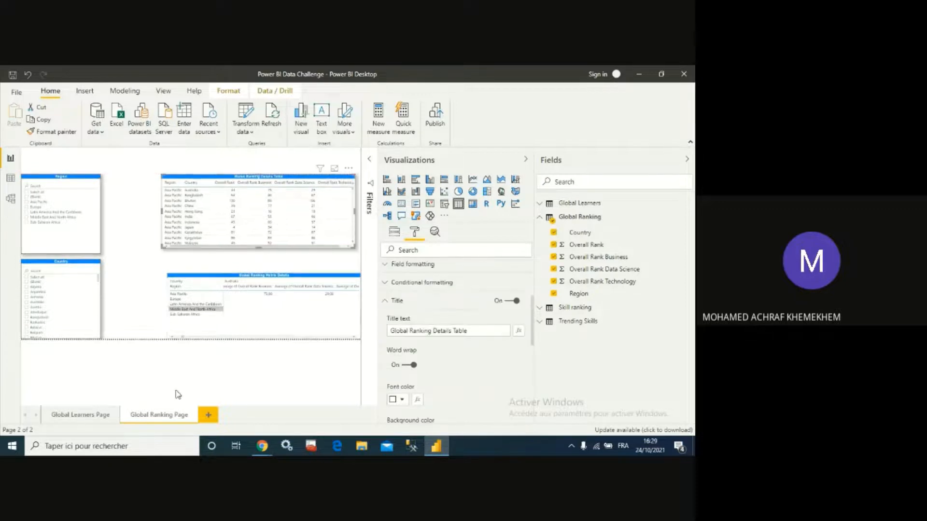
- Examine the position settings of the table on the Global Learners Page to match the ranking page layout
left_click(109, 416)
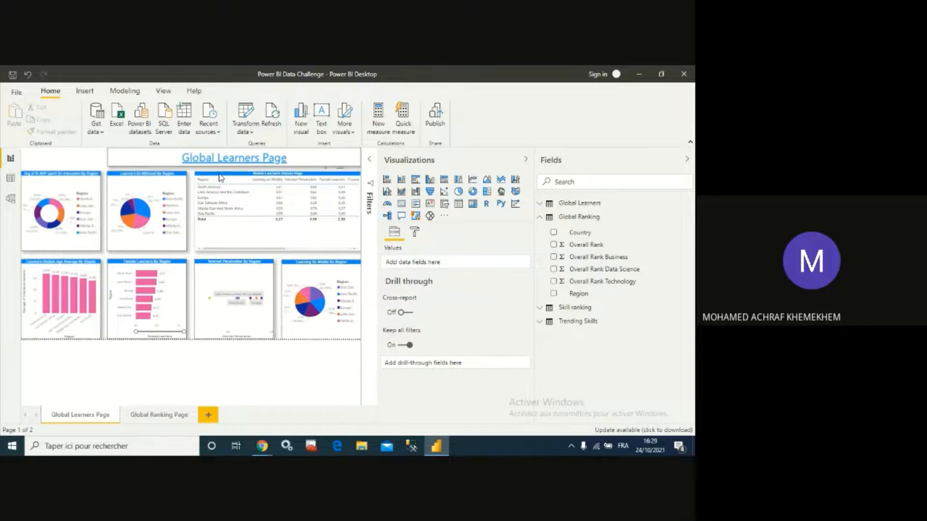
left_click(219, 177)
left_click(414, 231)
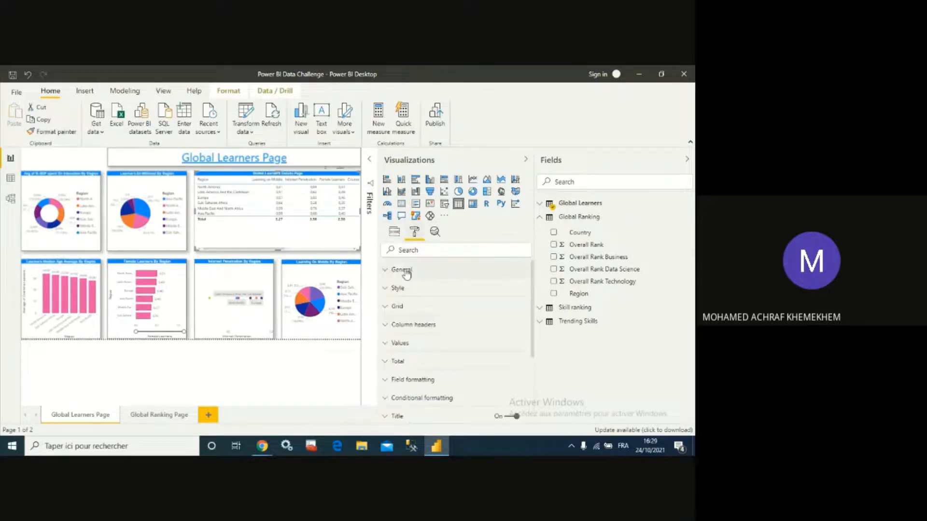
left_click(389, 271)
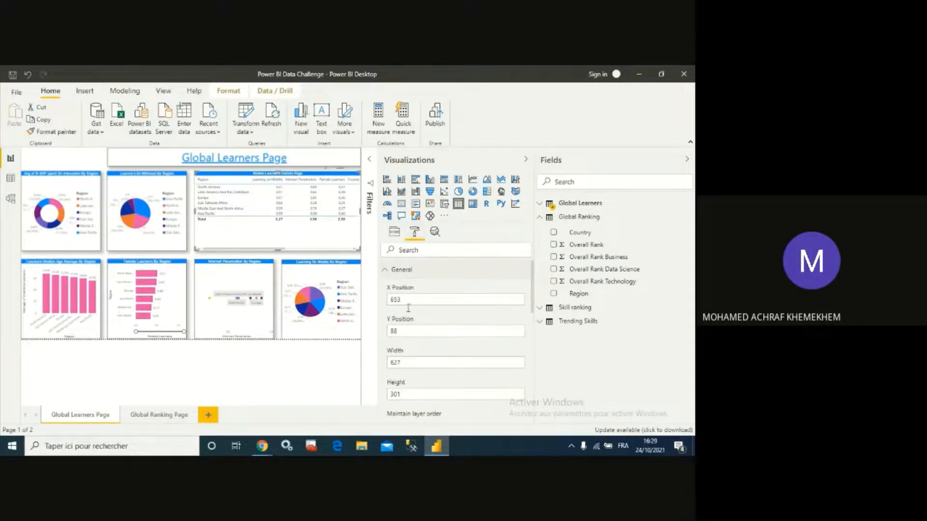
left_click(414, 330)
left_click(153, 418)
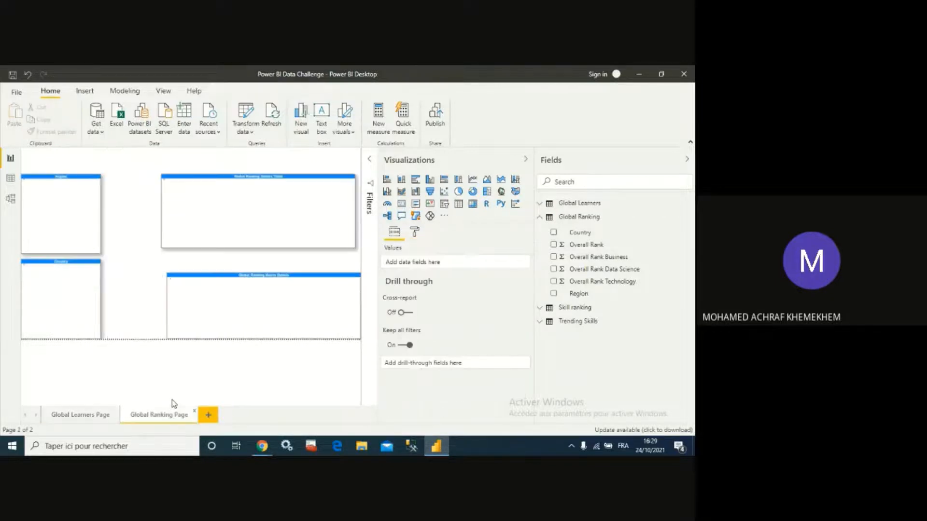
left_click(82, 415)
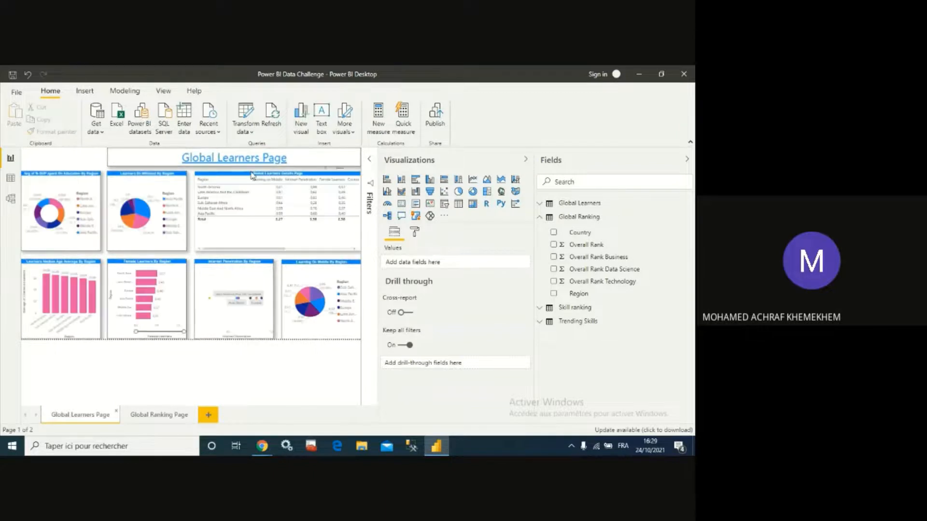
left_click(251, 175)
left_click(414, 232)
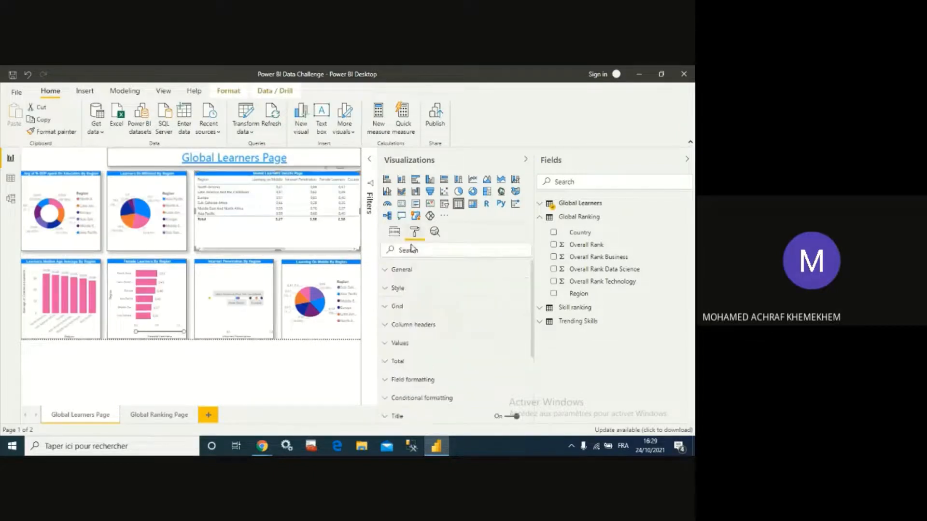
left_click(396, 266)
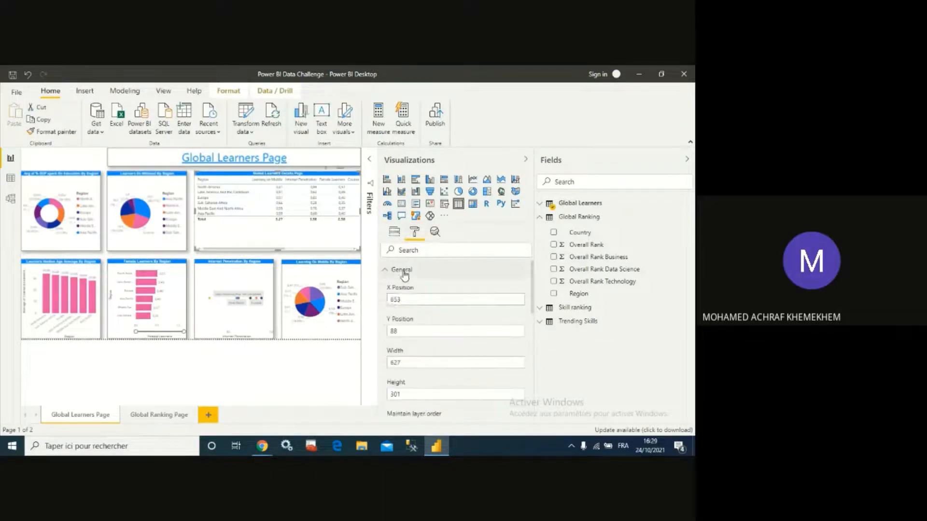
left_click(407, 332)
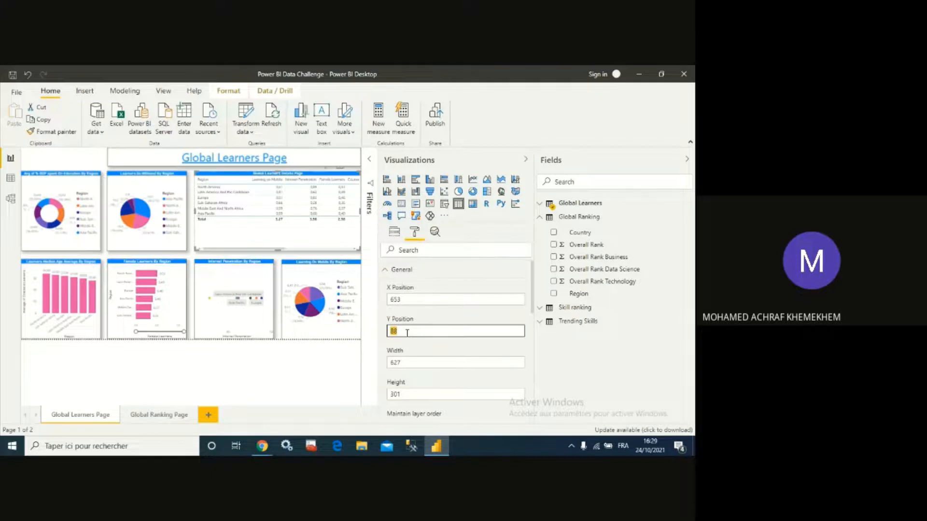
left_click(157, 414)
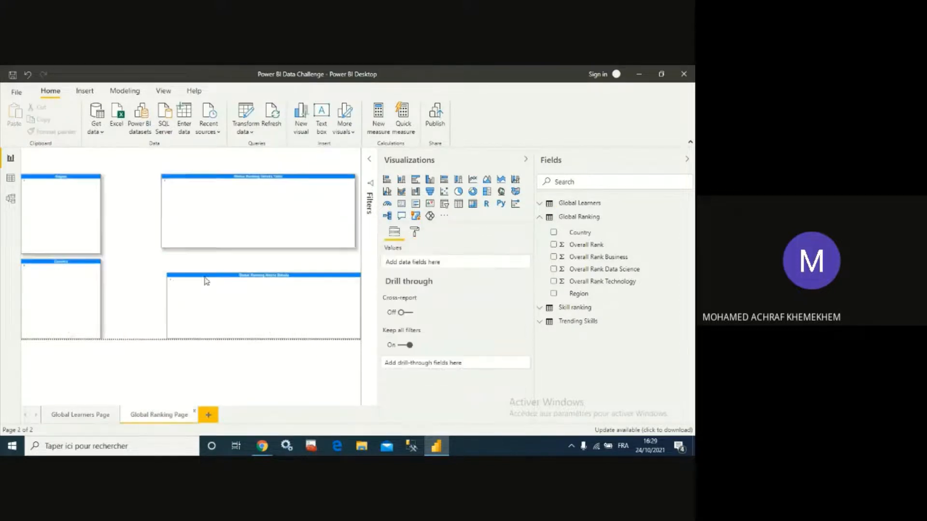
- Set the Global Ranking Country Table's Y position to 88
left_click(230, 182)
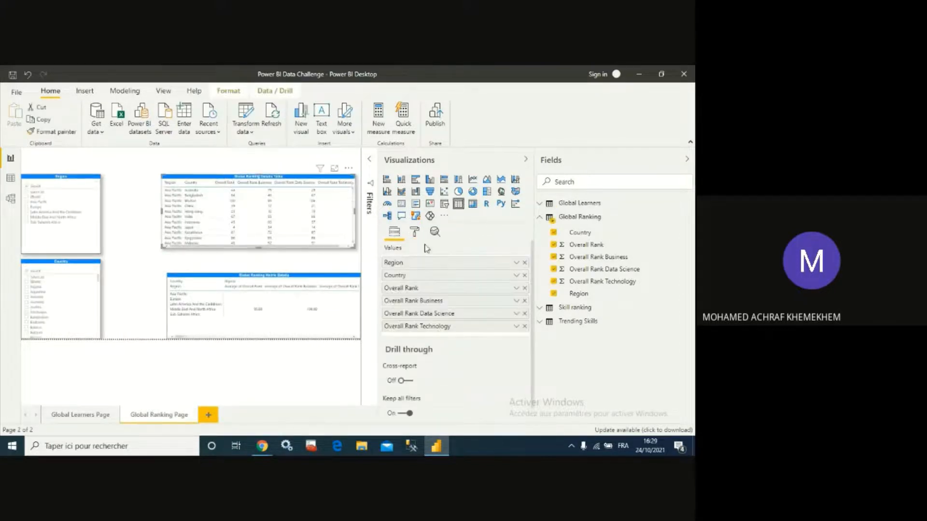
left_click(416, 233)
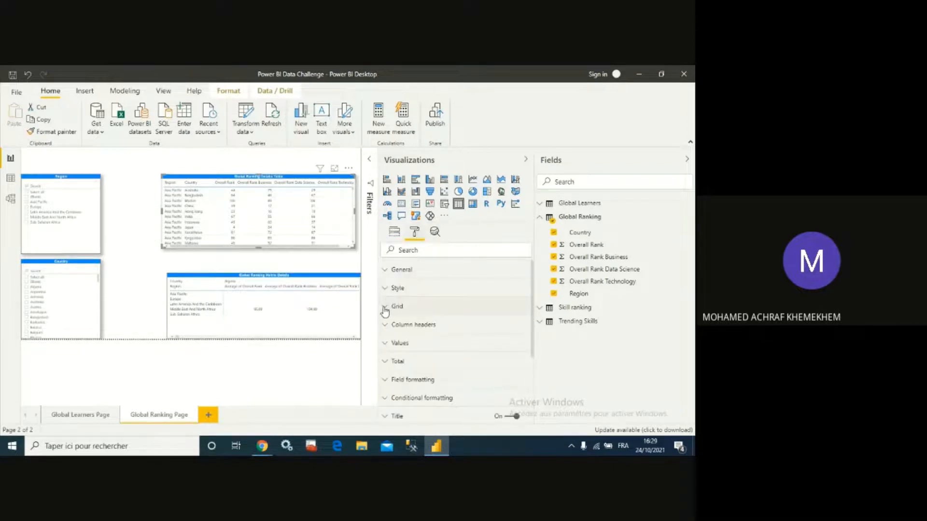
left_click(397, 271)
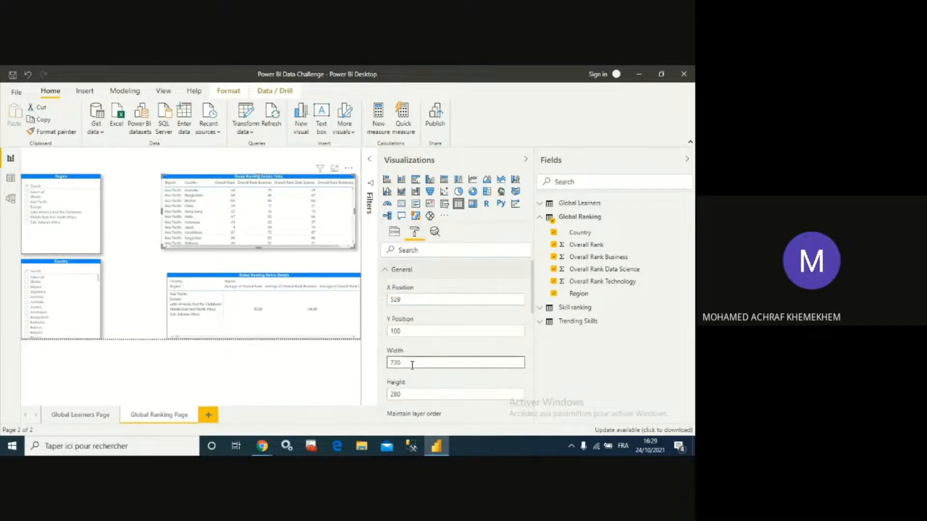
left_click(405, 331)
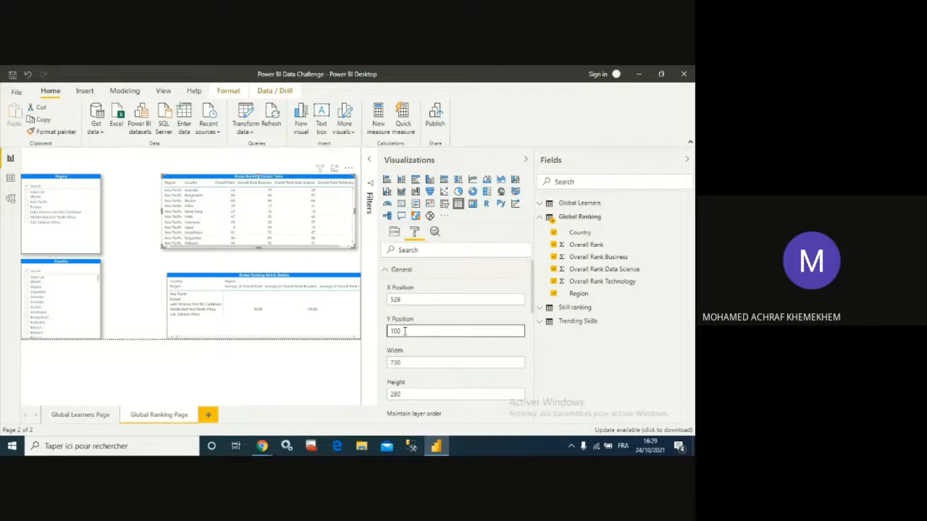
double_click(405, 332)
type("88")
left_click(182, 256)
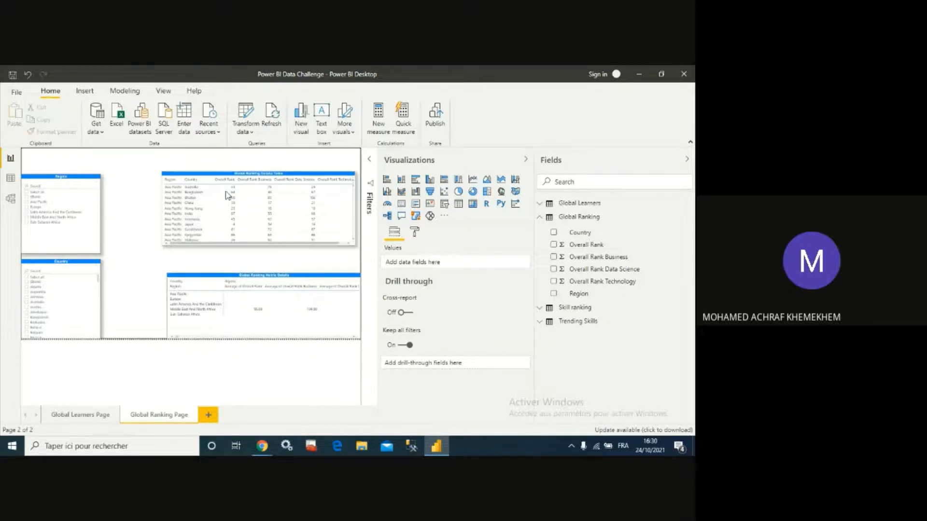
- Extend the ranking table's bottom edge slightly downward
left_click_drag(83, 180, 82, 179)
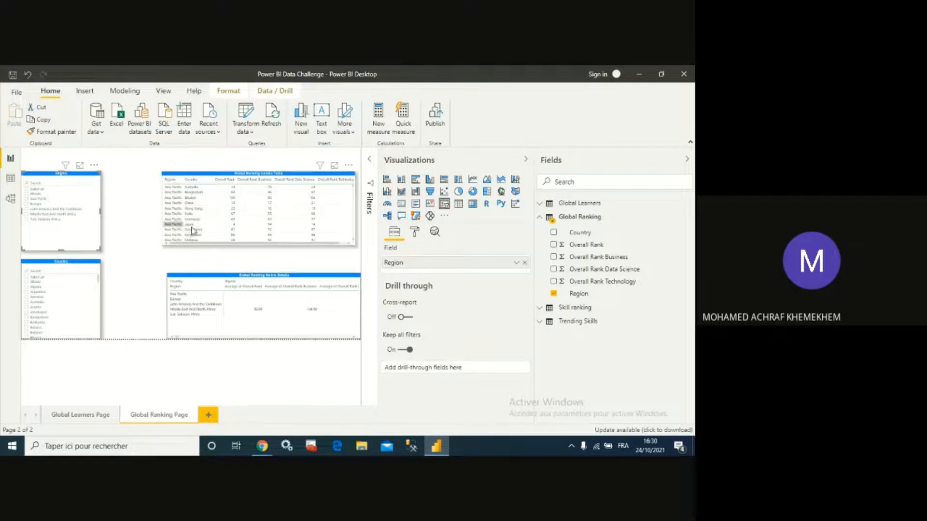
left_click(259, 244)
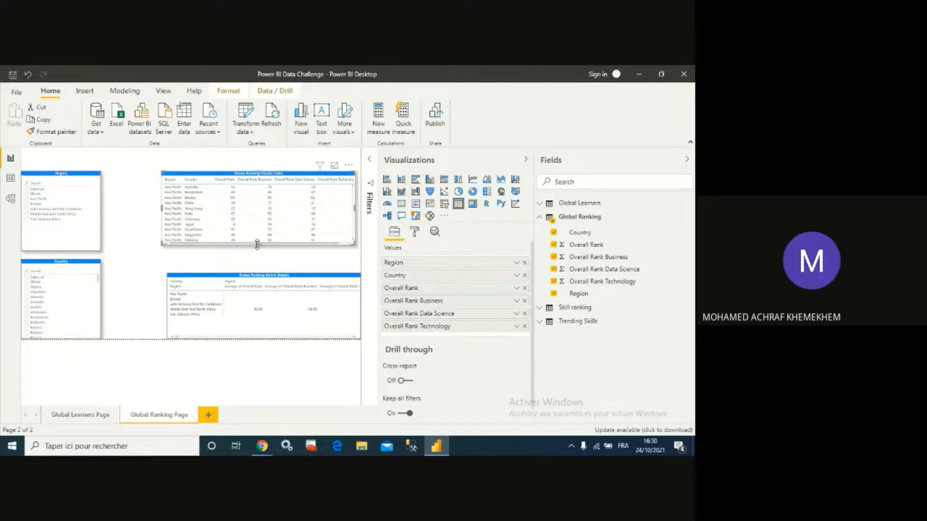
left_click_drag(257, 245, 258, 254)
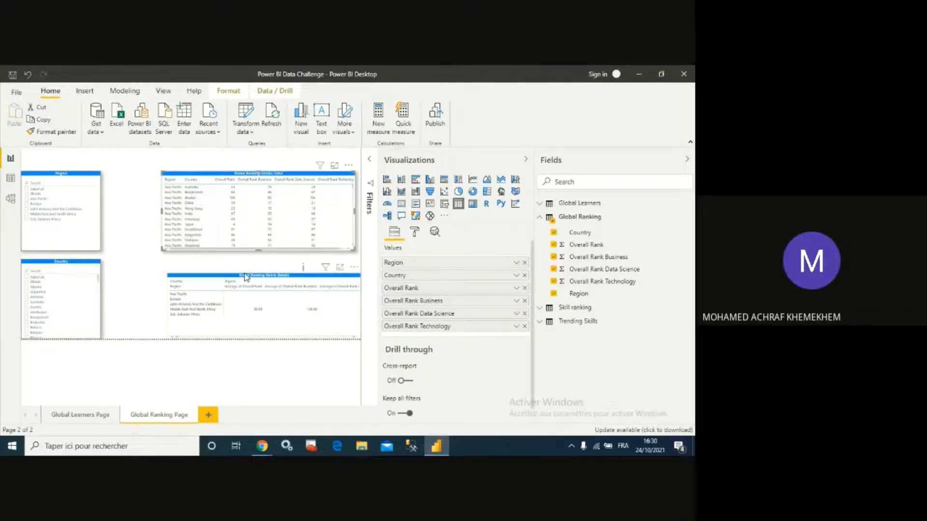
- Move the Global Ranking Matrix Details up and stretch its left edge to line up beside the Country slicer
left_click(246, 277)
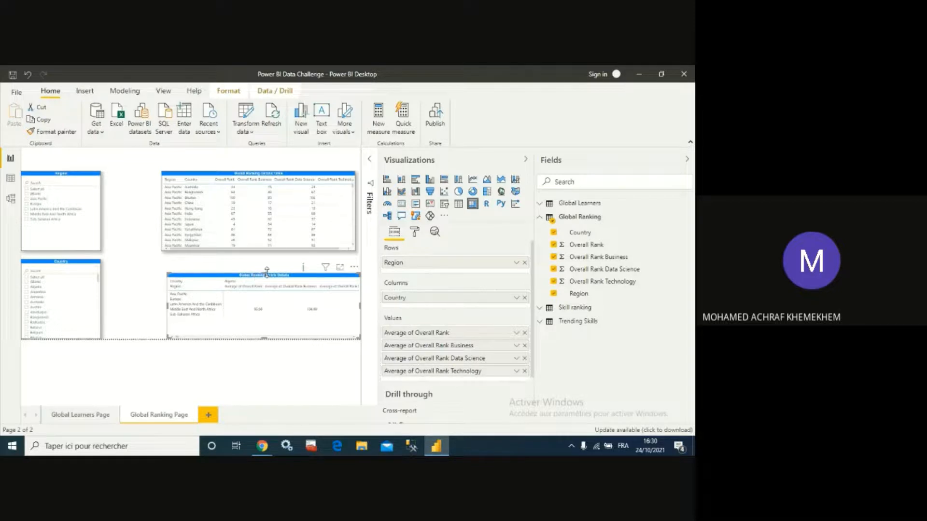
left_click_drag(266, 273, 259, 265)
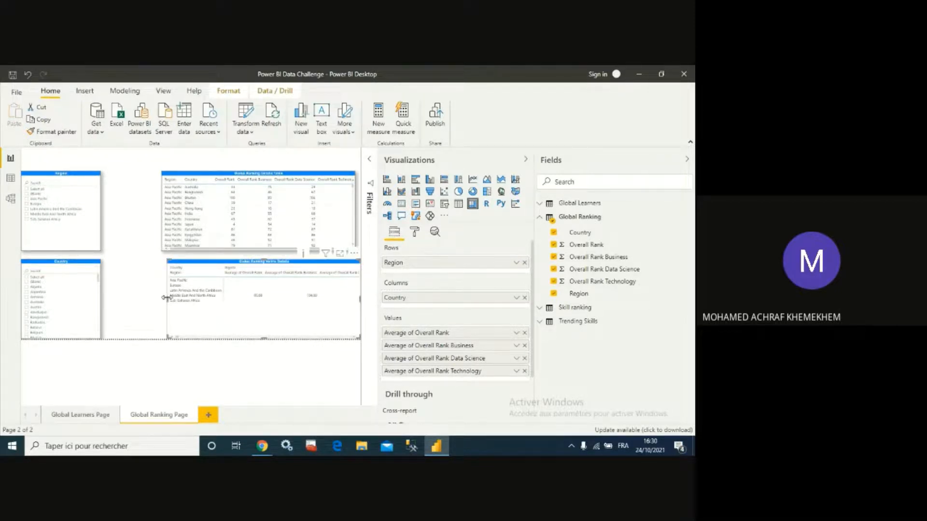
left_click_drag(166, 300, 111, 298)
- Stretch the ranking table's left edge to line up with the matrix beside the Region slicer
left_click(164, 210)
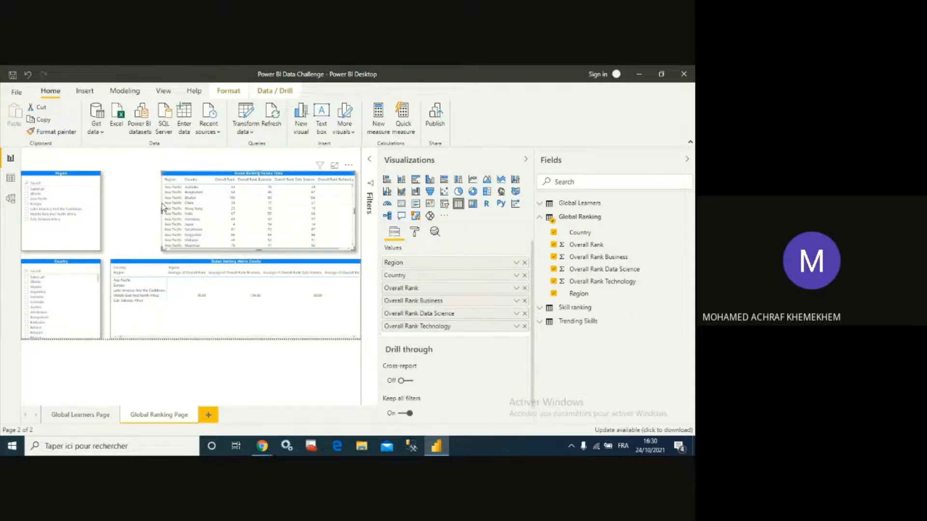
left_click_drag(159, 216, 111, 213)
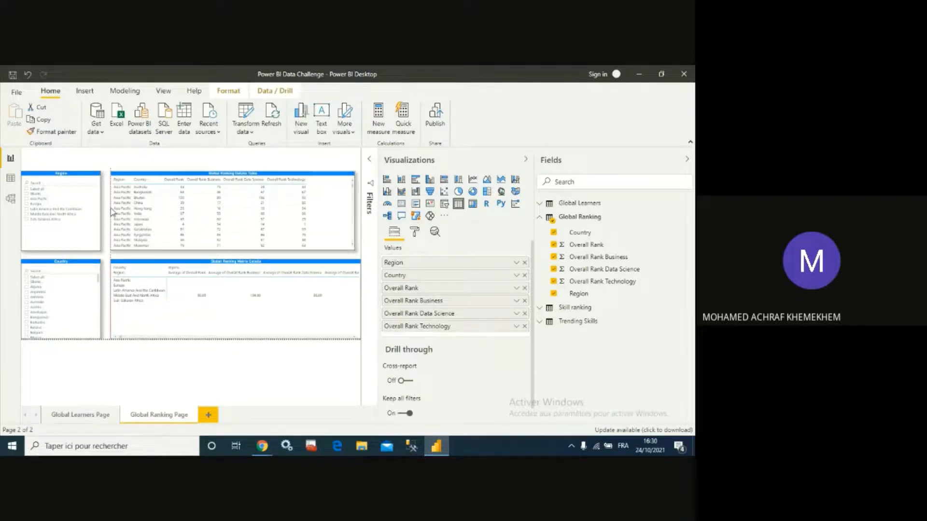
left_click(193, 150)
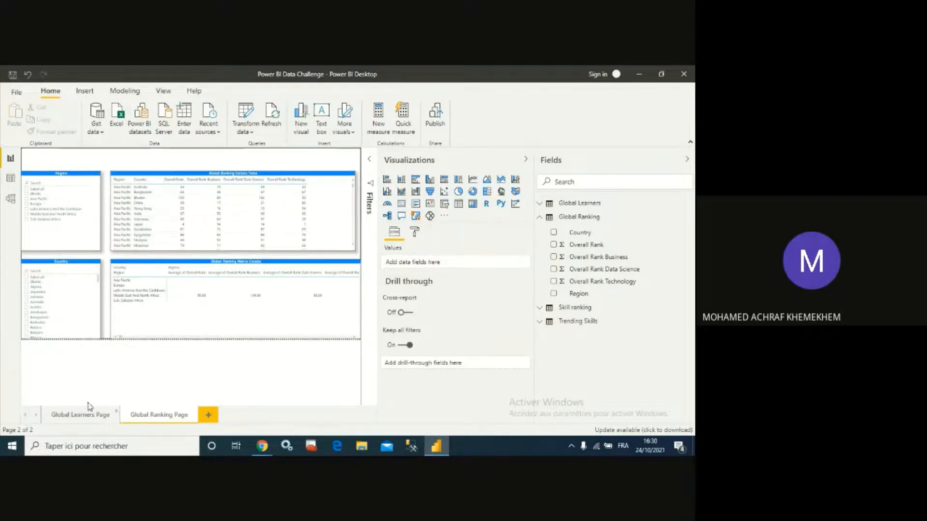
- Inspect the title text box on the Global Learners Page
left_click(83, 419)
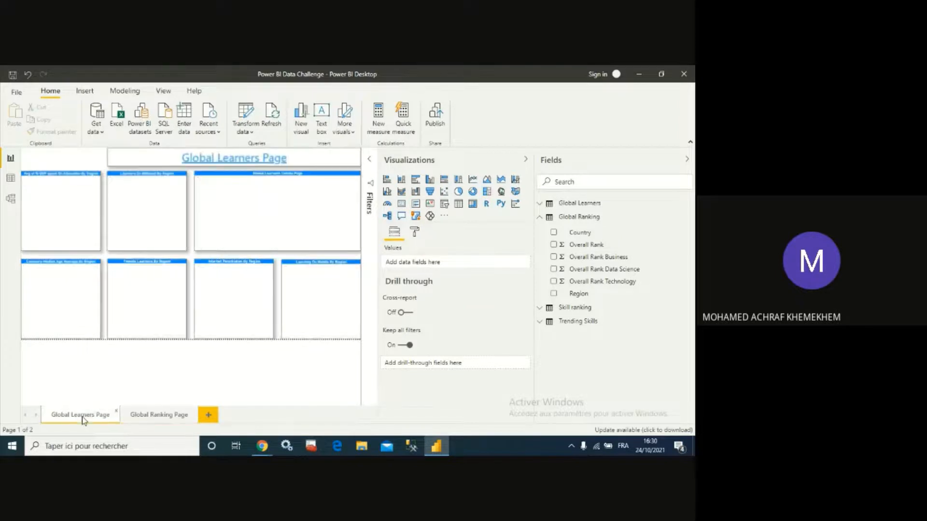
left_click(156, 158)
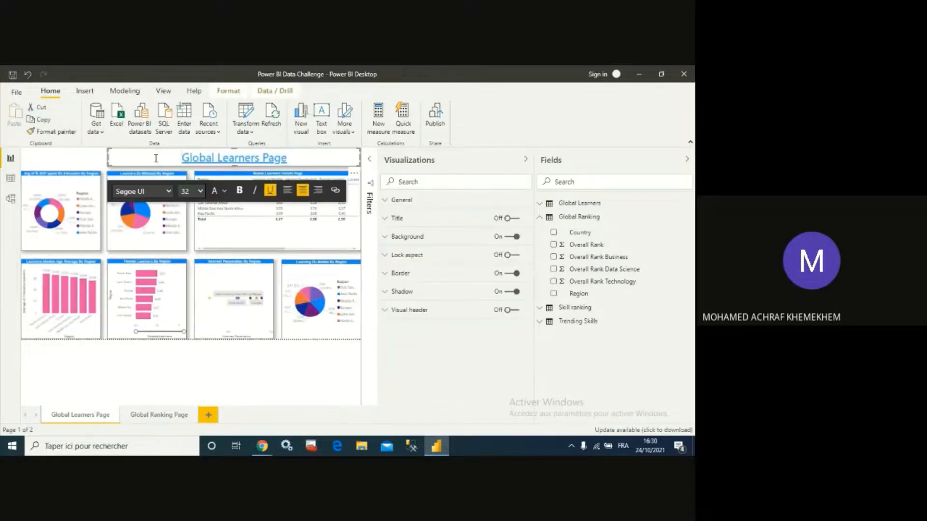
left_click(102, 155)
left_click(110, 162)
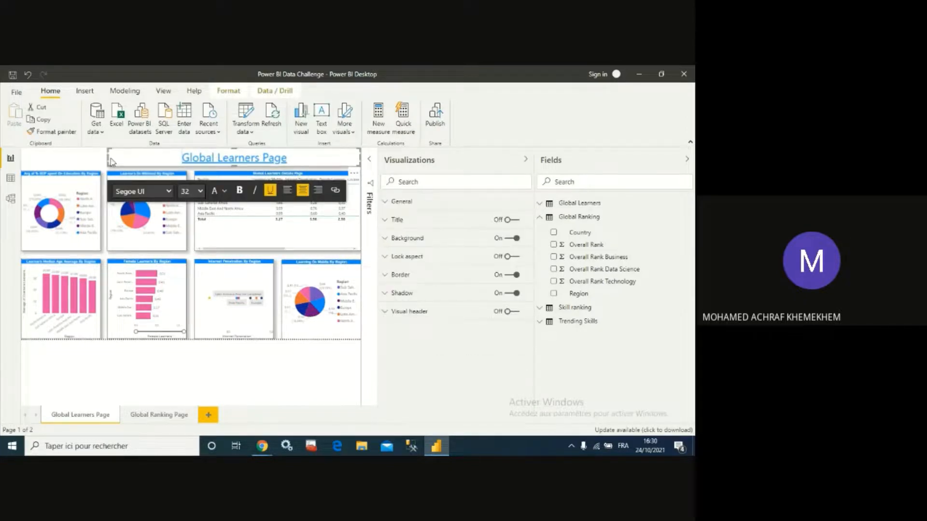
left_click(170, 416)
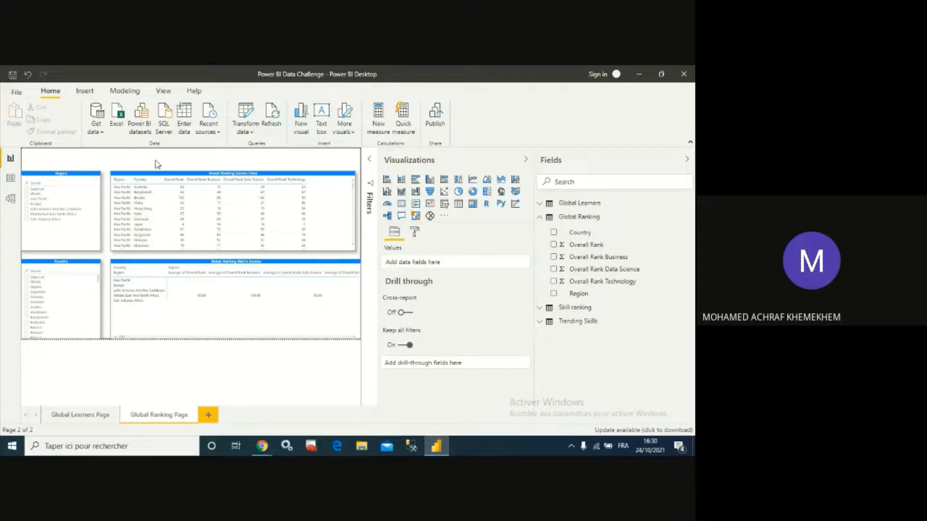
- Insert a text box and size it as a banner across the top of the Global Ranking Page above the table
left_click(94, 91)
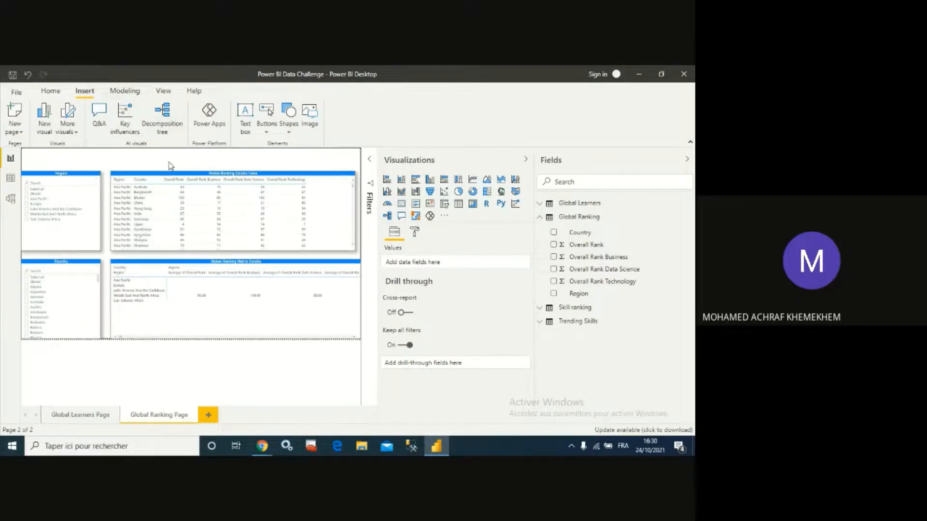
left_click(247, 114)
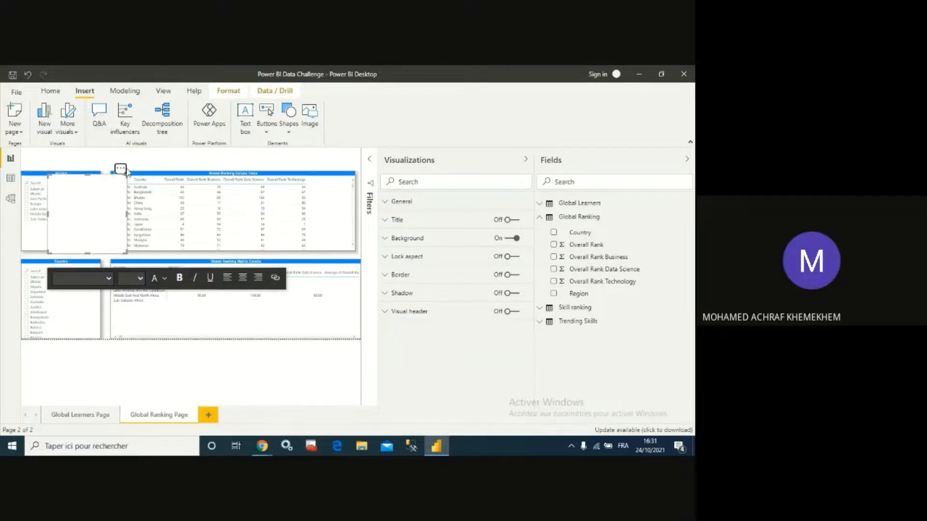
left_click_drag(130, 171, 355, 147)
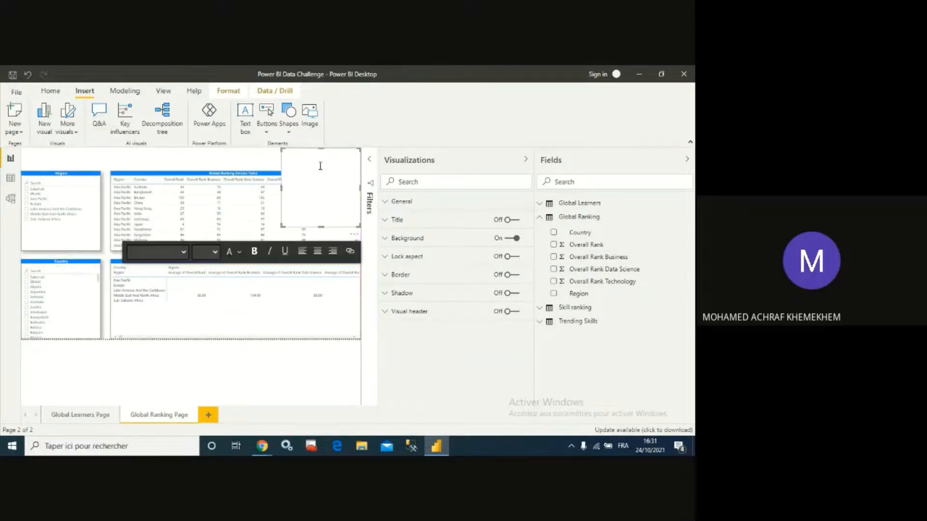
left_click_drag(195, 182, 112, 184)
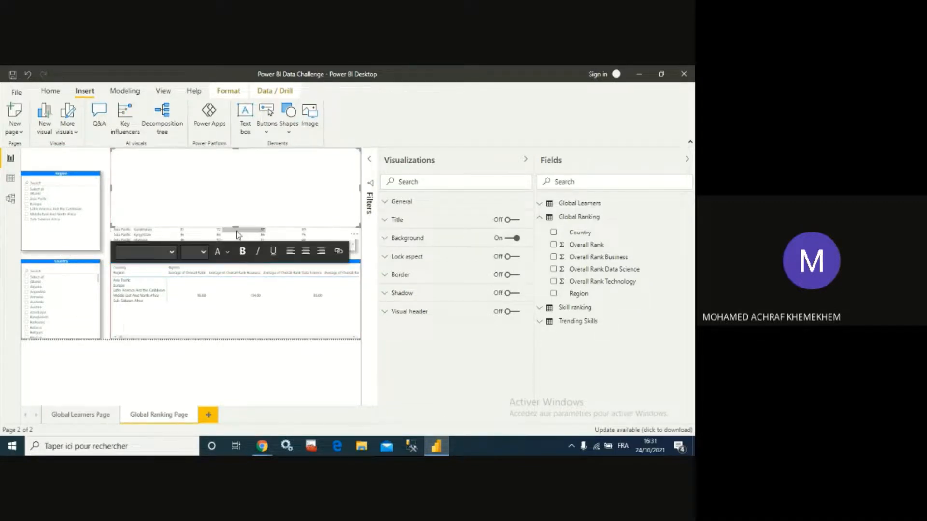
left_click_drag(235, 227, 232, 167)
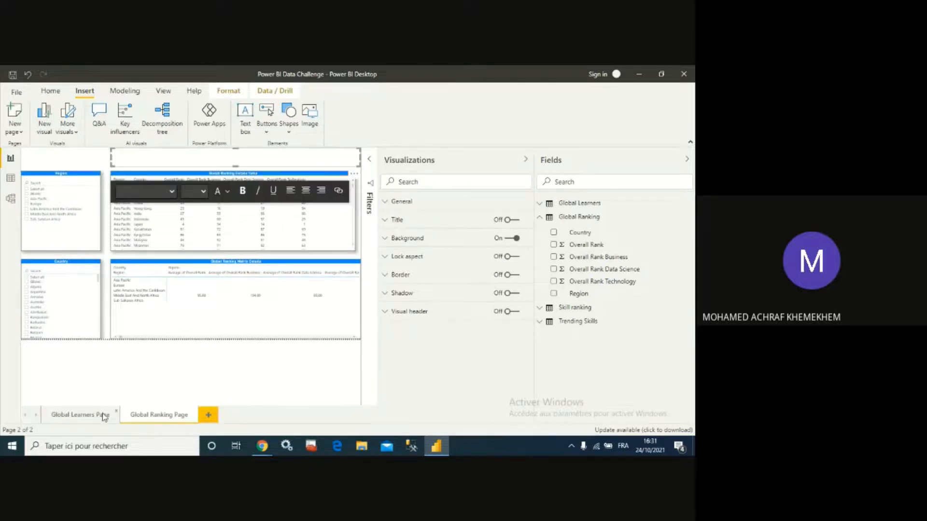
- Compare the position and size of the Global Learners Page title with the new text box
left_click(80, 415)
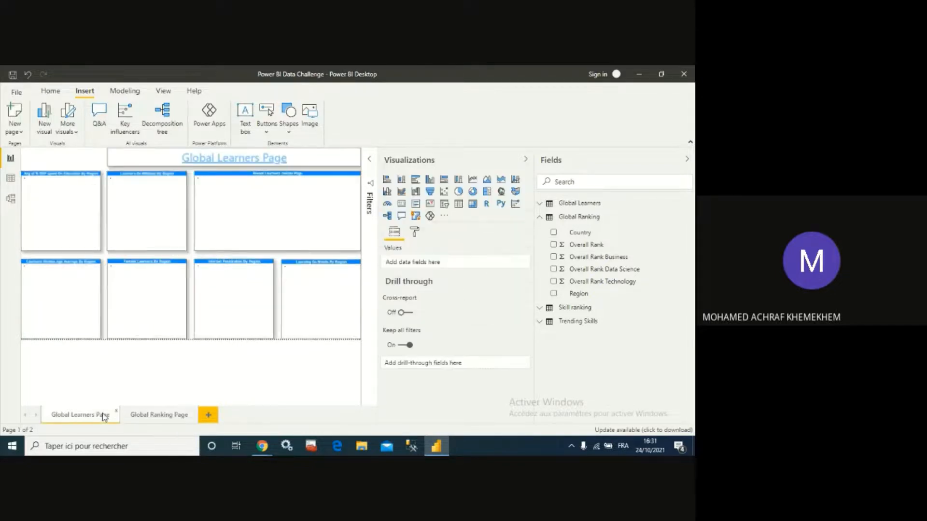
left_click(314, 162)
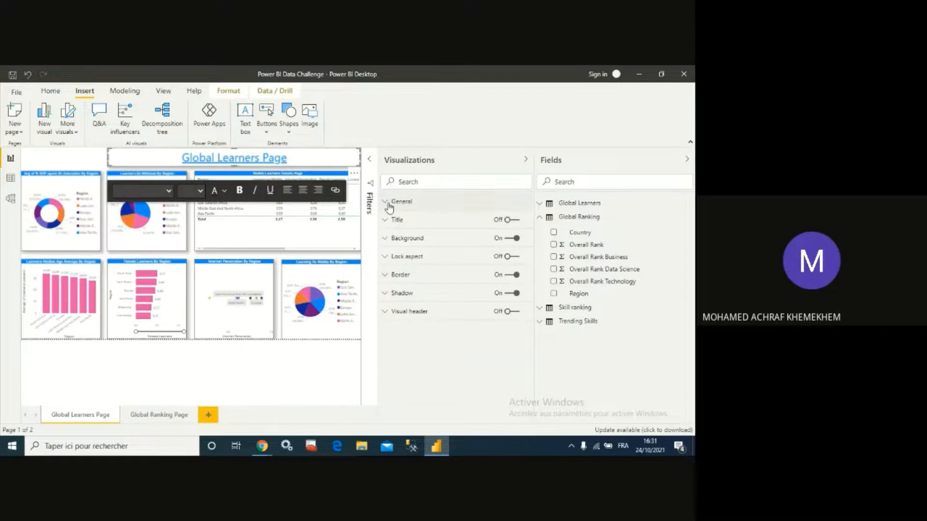
left_click(394, 201)
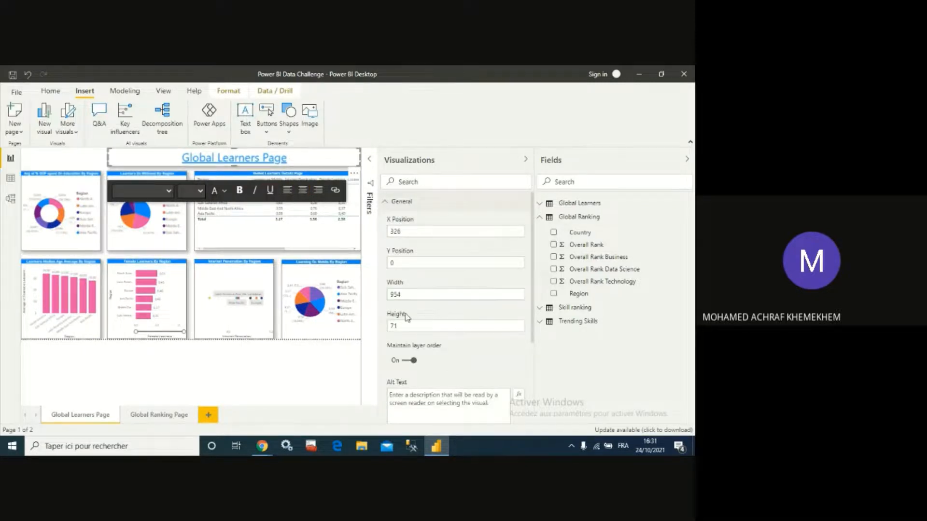
left_click(160, 415)
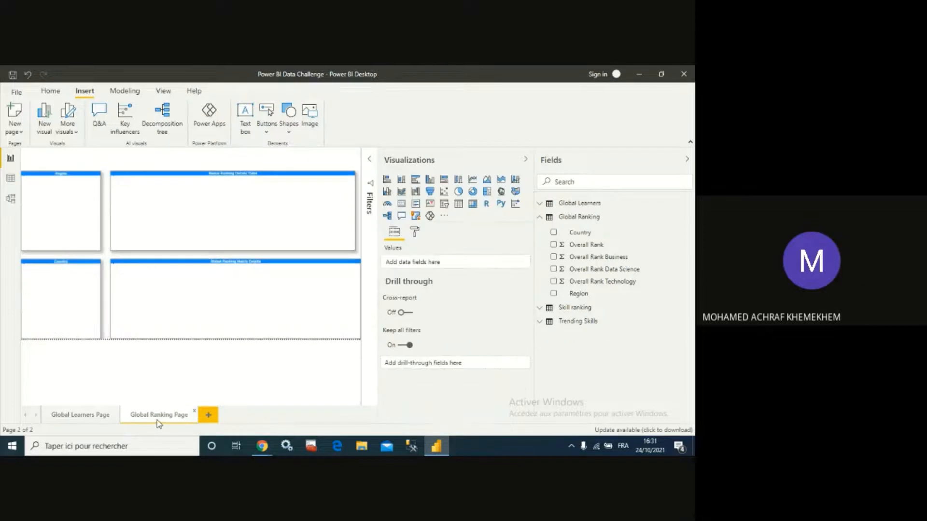
left_click(137, 163)
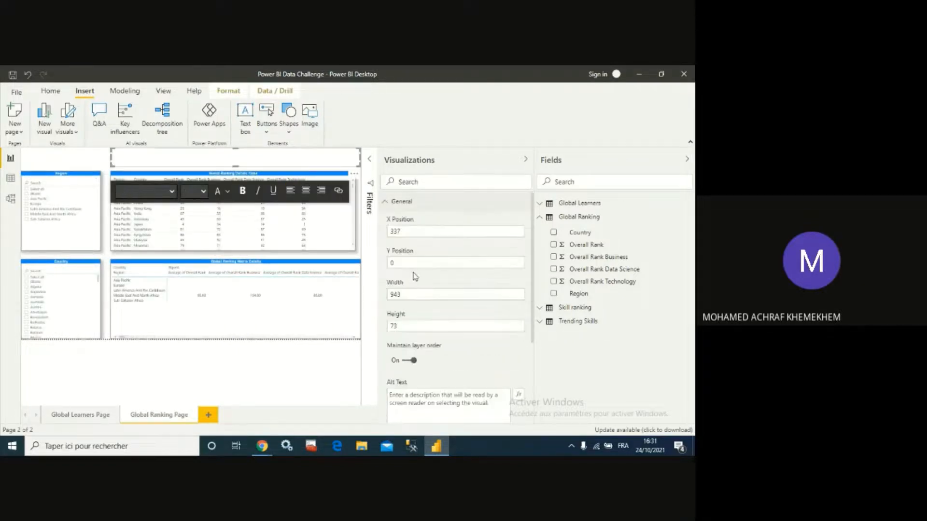
- Set the new title text box's height to 71 and start editing its text
left_click(406, 330)
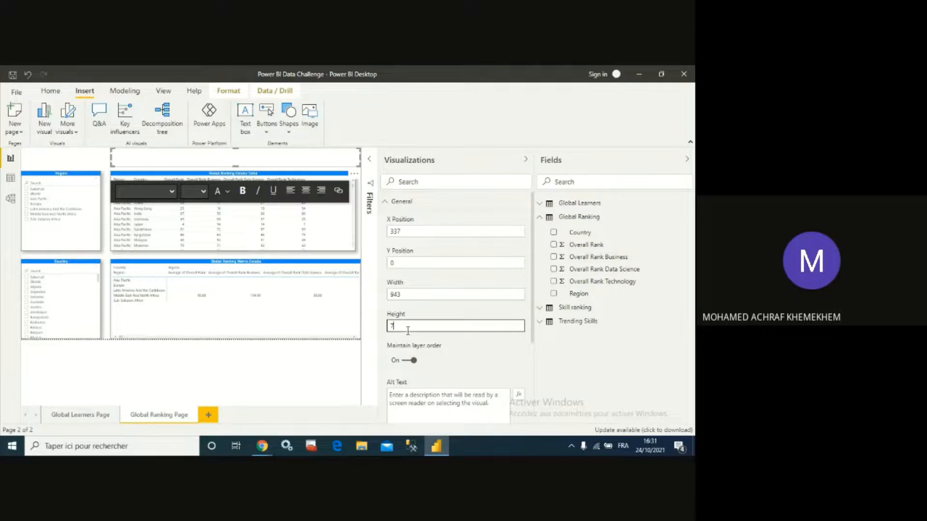
type("1")
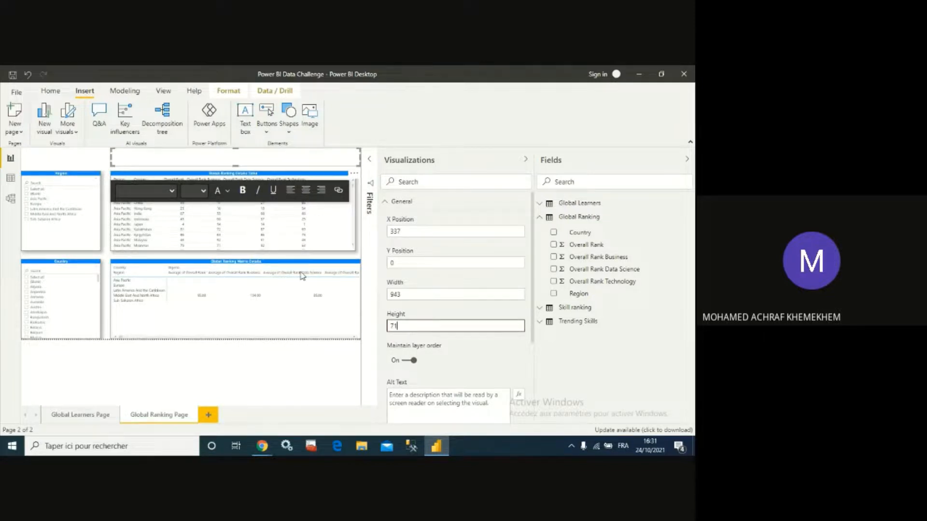
left_click(208, 163)
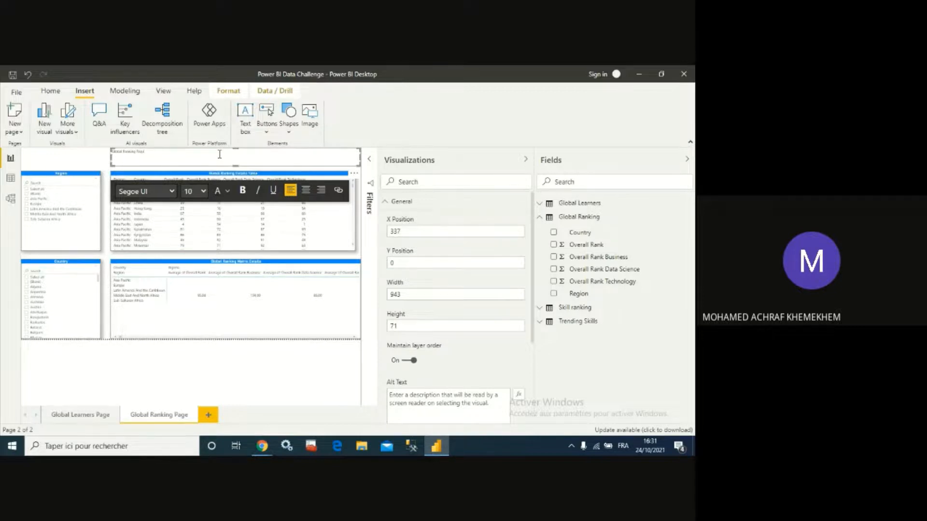
- Format the 'Global Ranking Page' title text as underlined, centred, 36 pt and blue
key("ctrl+a")
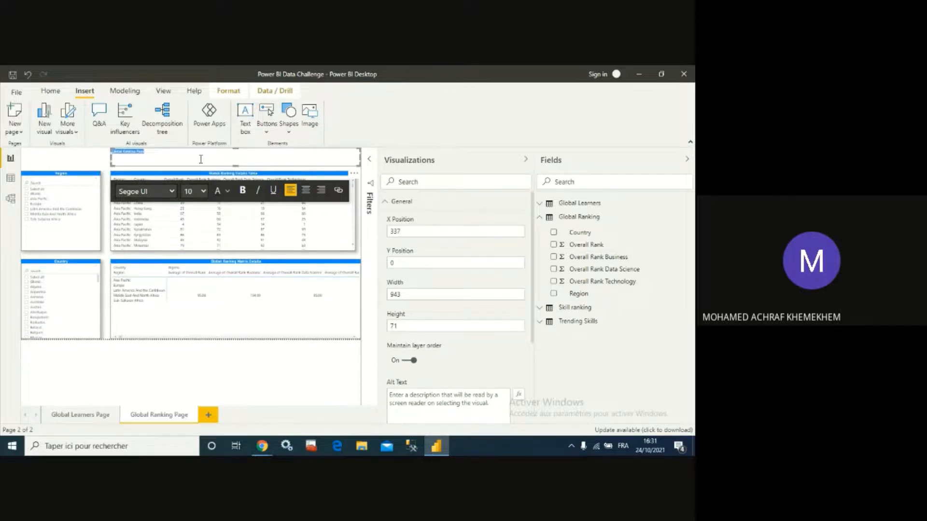
left_click(273, 192)
left_click(306, 190)
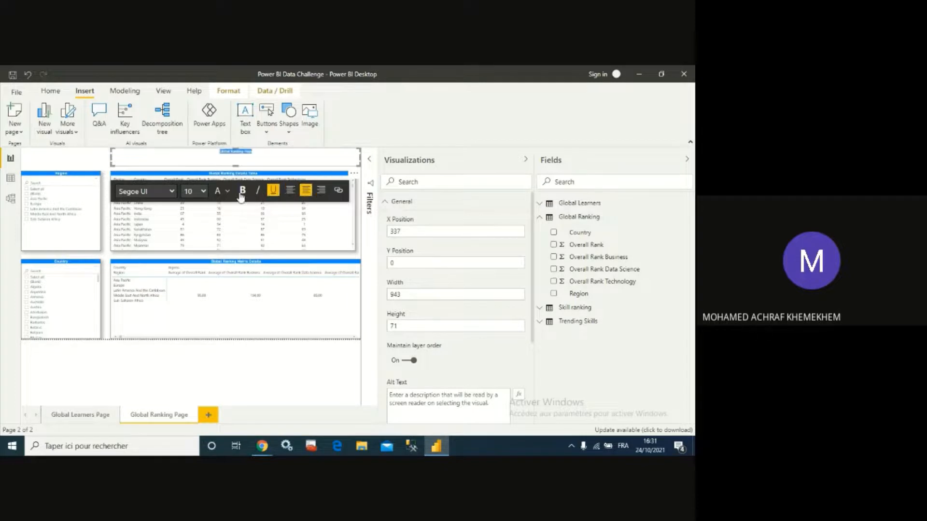
left_click(205, 192)
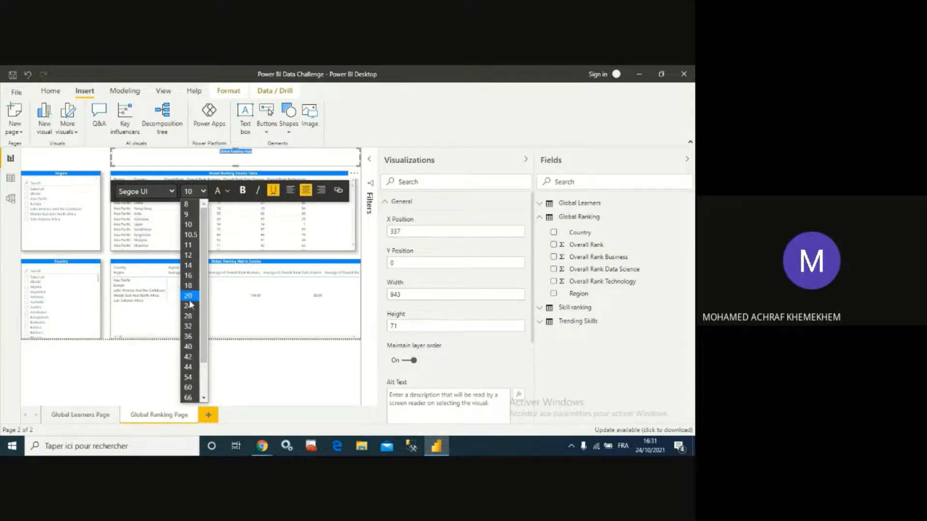
left_click(188, 336)
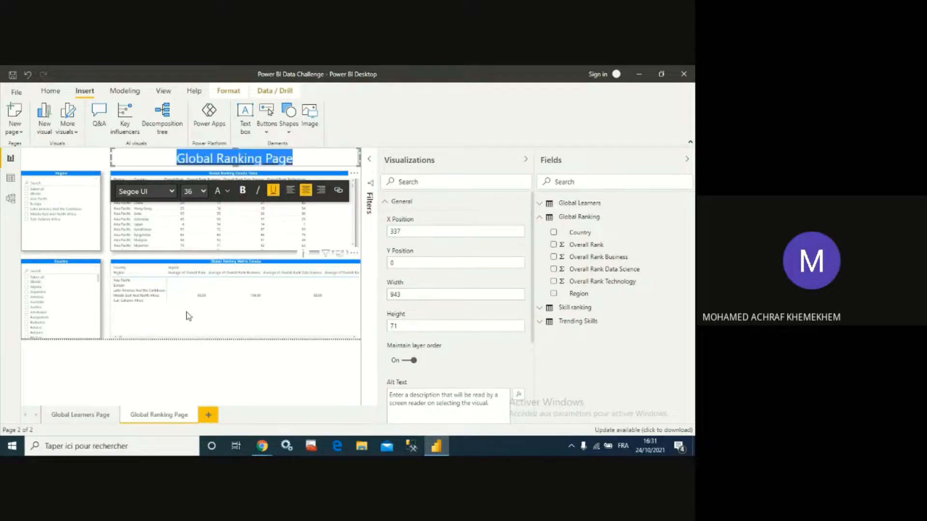
left_click(227, 191)
left_click(248, 218)
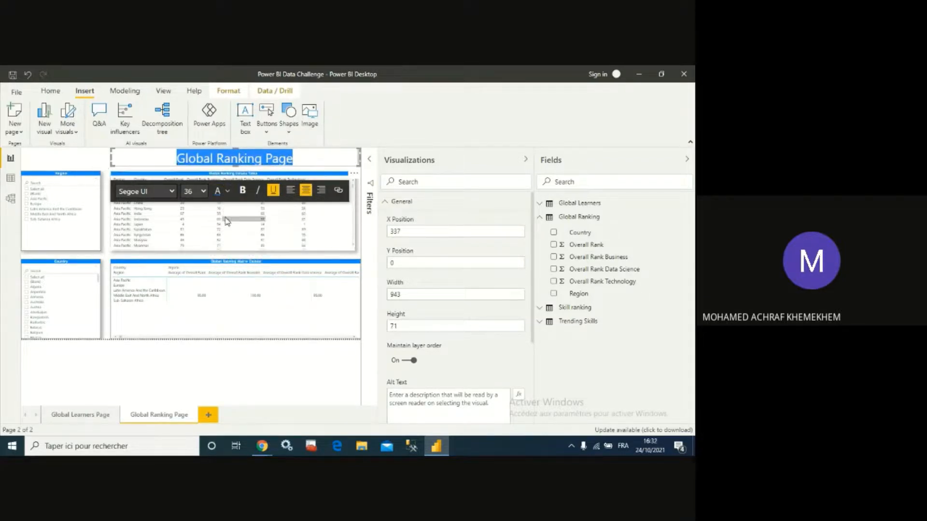
left_click(93, 160)
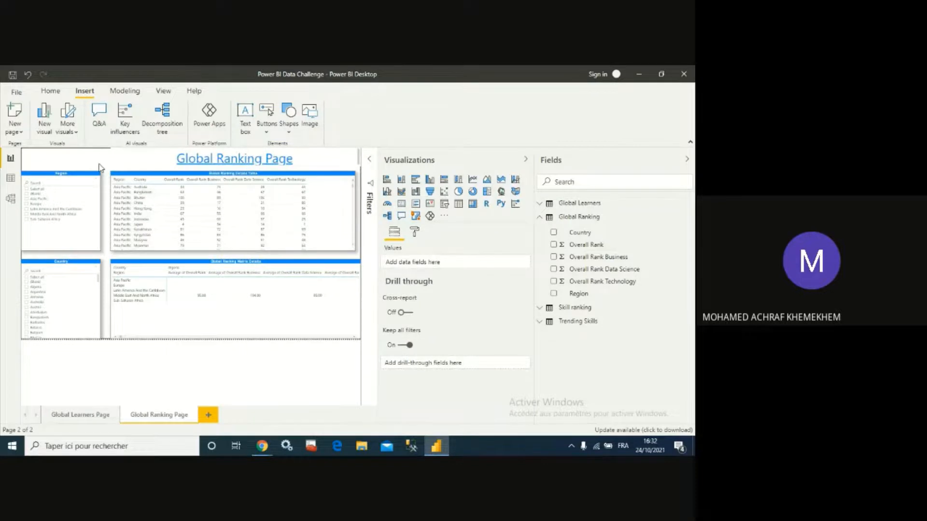
- Turn on the border and shadow for the title text box
left_click(125, 159)
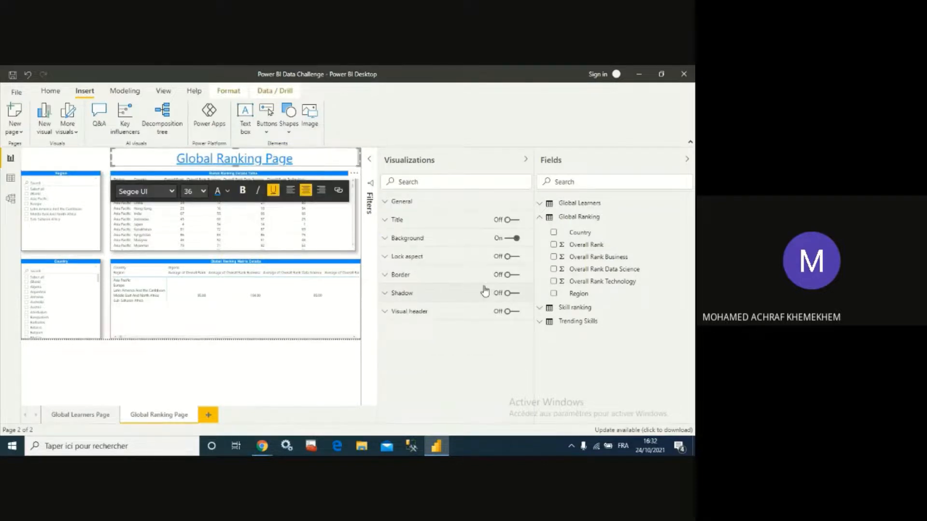
left_click(515, 275)
left_click(516, 293)
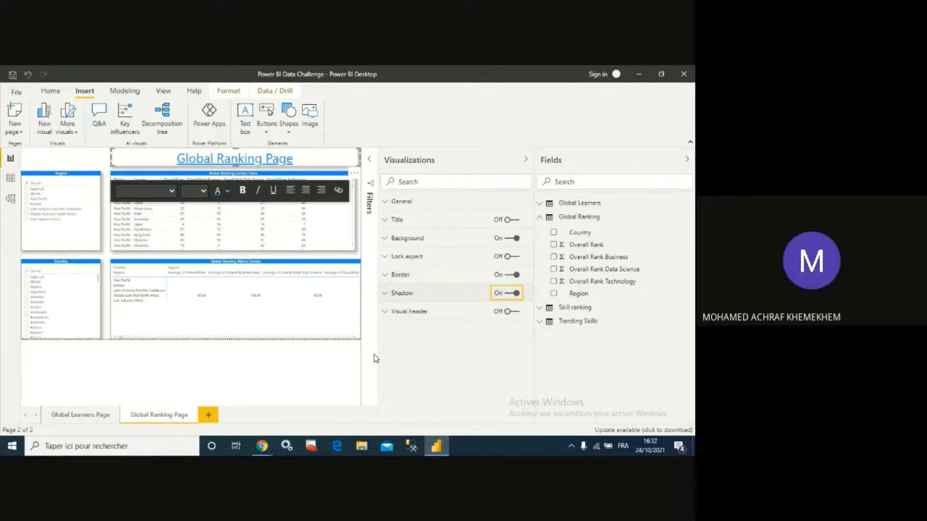
left_click(280, 379)
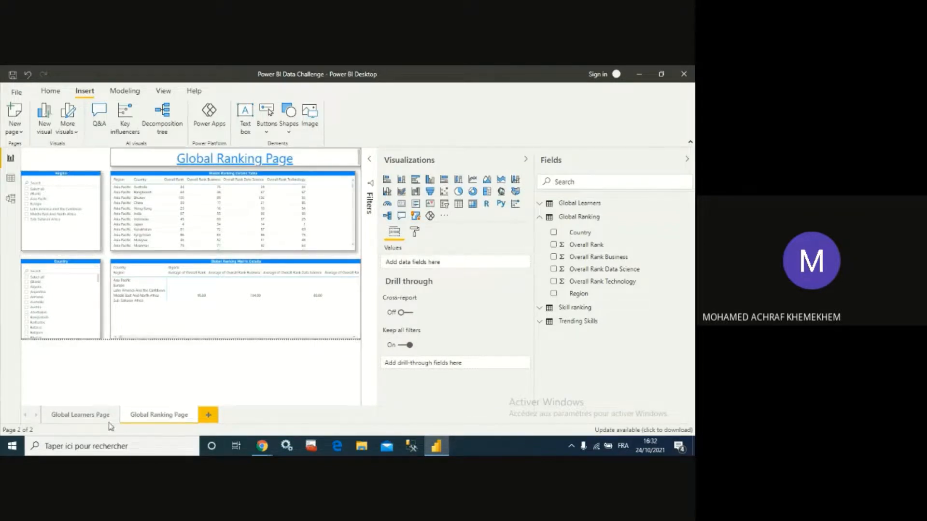
- Import the Seppirus Dark Mode.json report theme from the Downloads folder
left_click(94, 415)
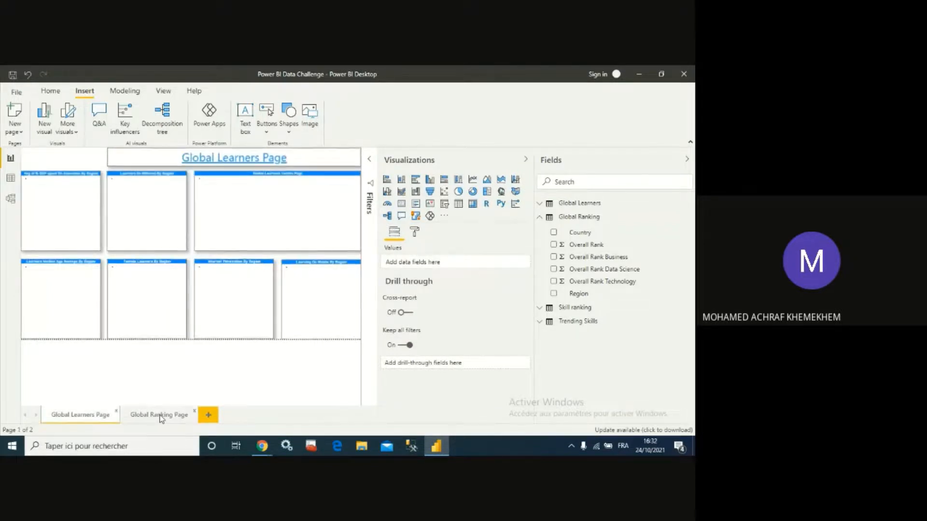
left_click(161, 418)
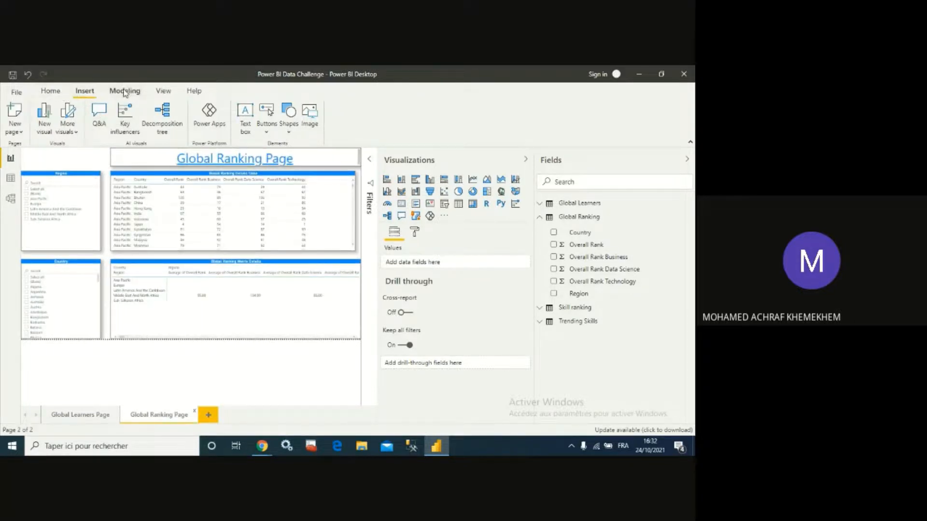
left_click(162, 92)
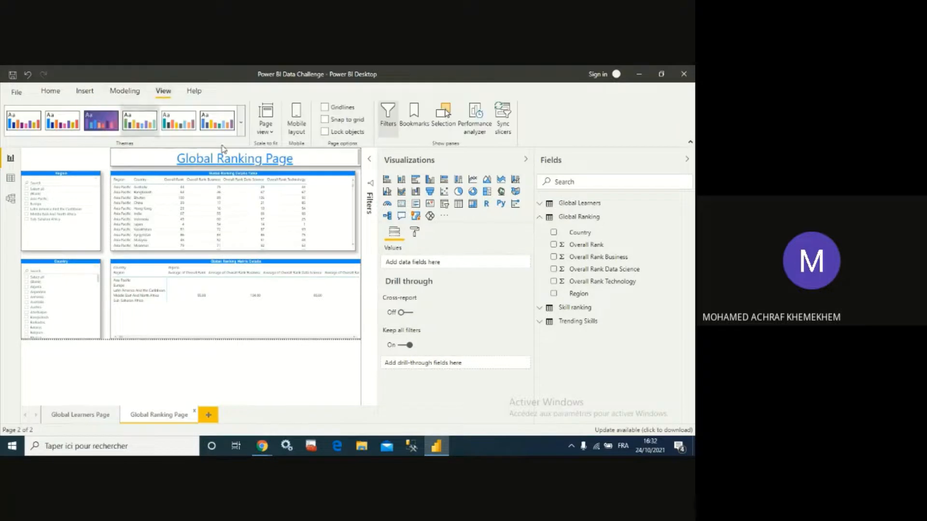
left_click(241, 123)
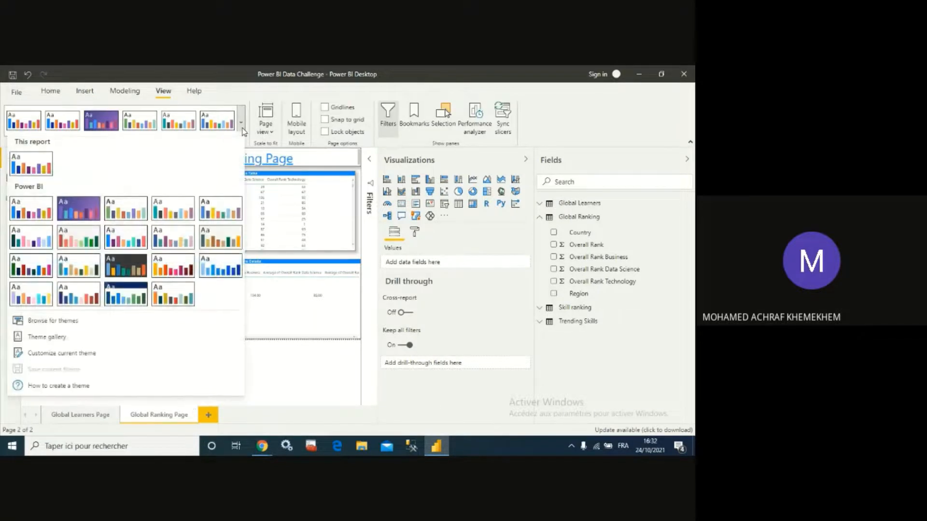
left_click(71, 328)
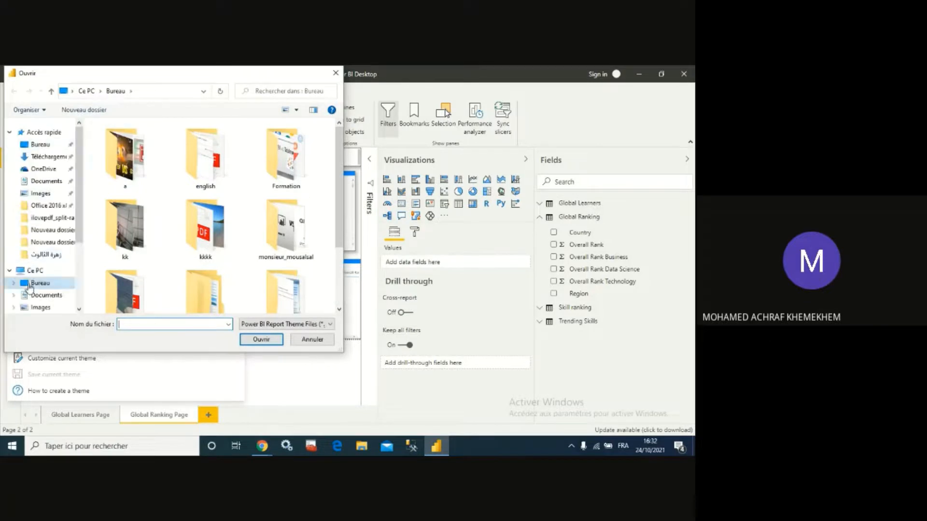
left_click(53, 157)
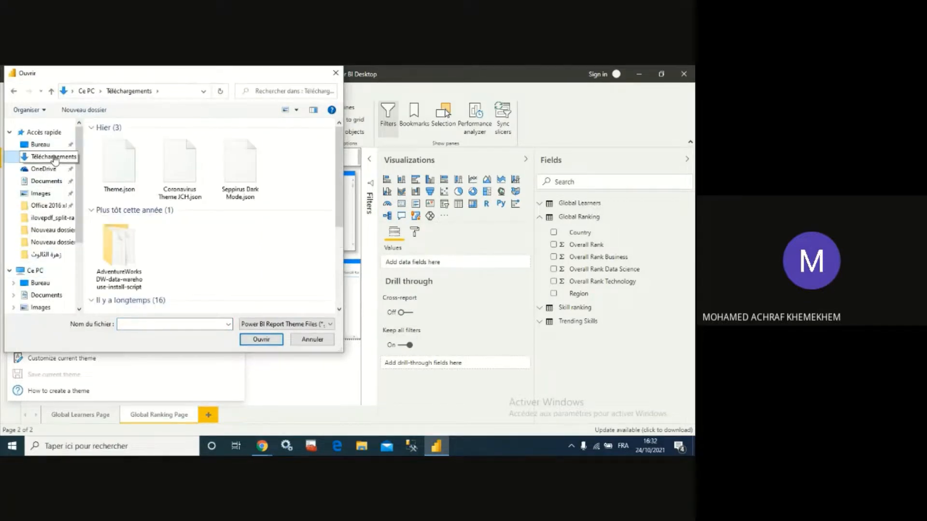
left_click(242, 180)
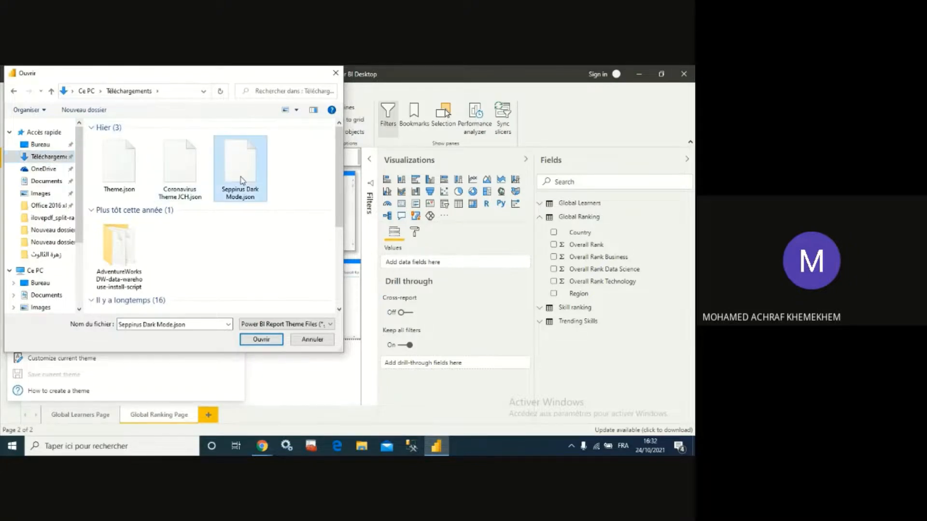
double_click(242, 179)
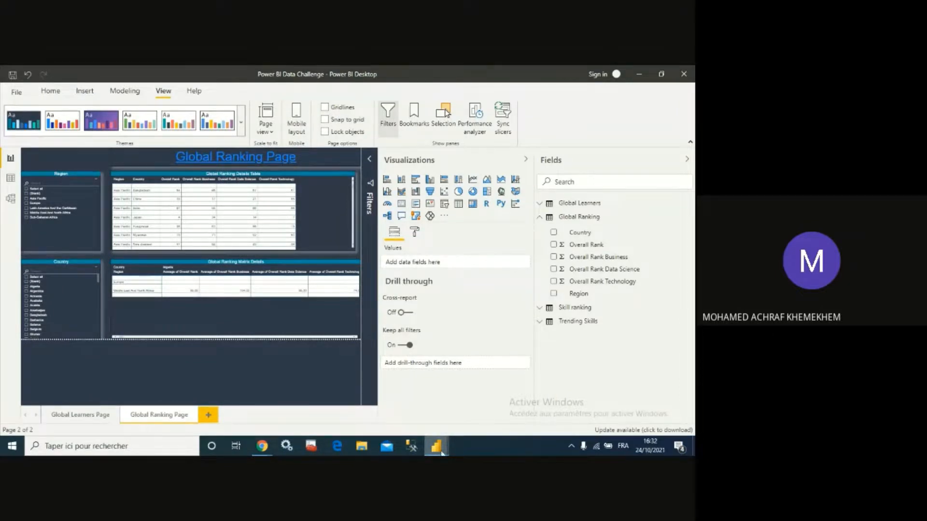
mouse_move(441, 452)
left_click(481, 404)
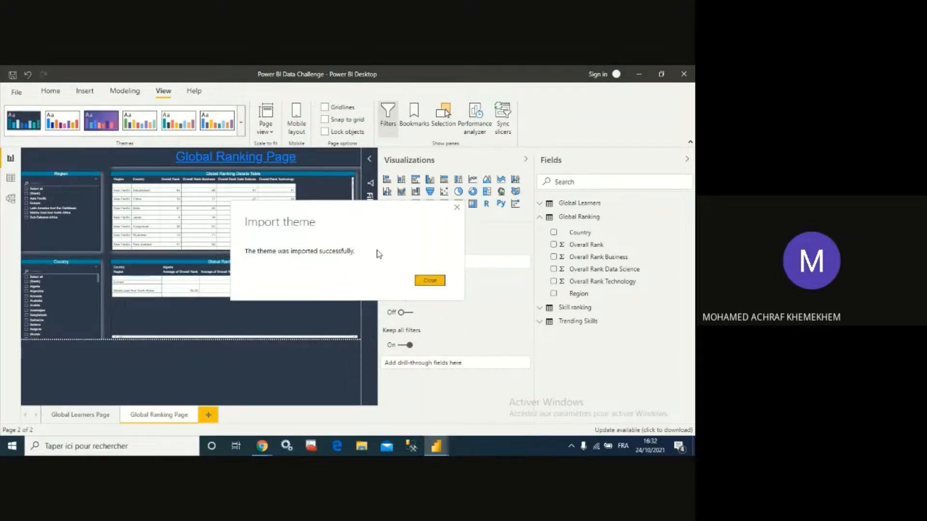
left_click(426, 280)
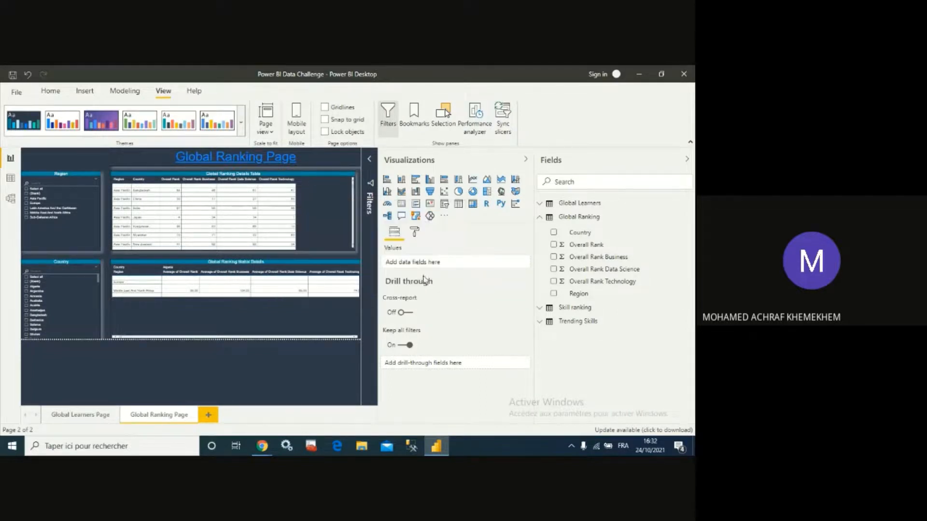
- On the Global Learners Page, set the details table's alternate font colour to white
left_click(93, 418)
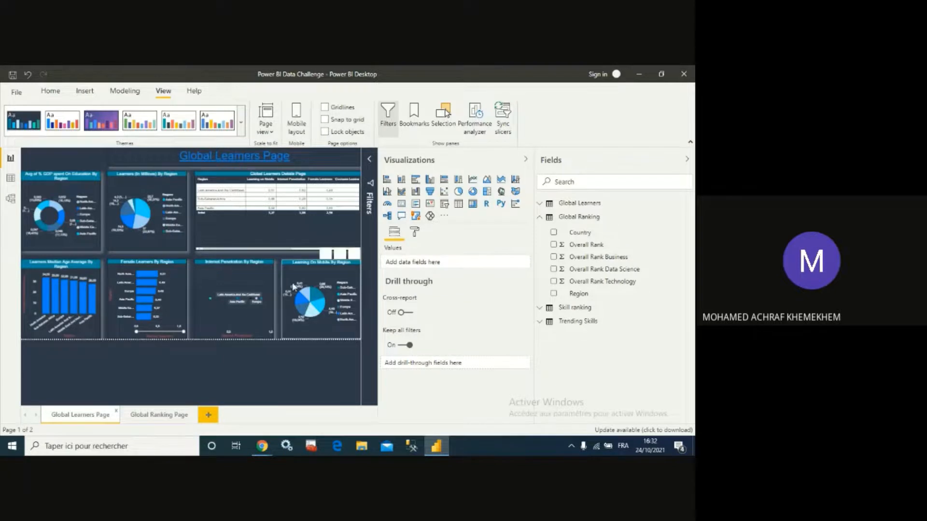
left_click(269, 177)
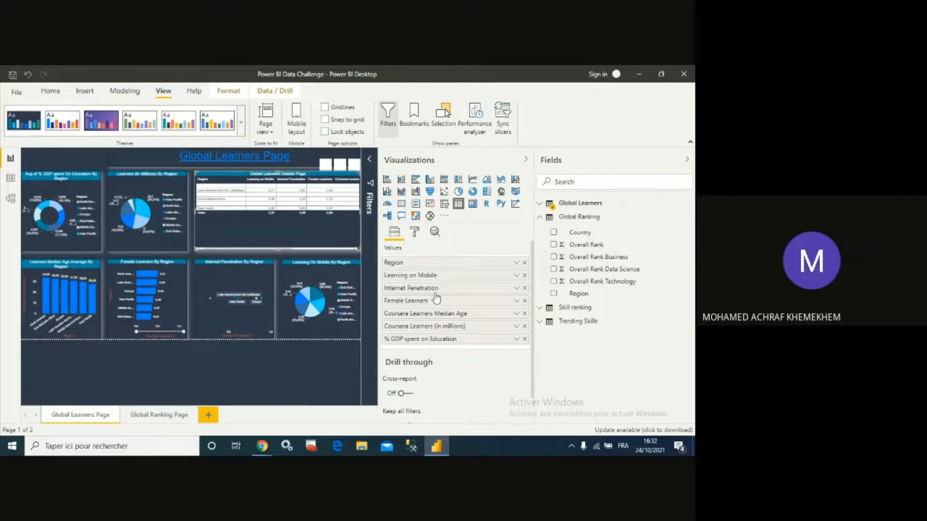
left_click(415, 233)
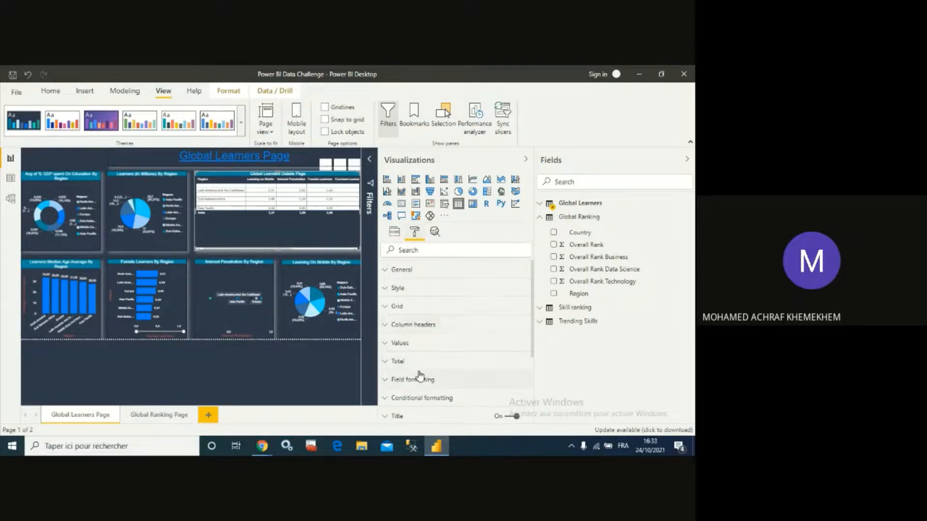
scroll(418, 373, "down", 1)
scroll(410, 367, "up", 1)
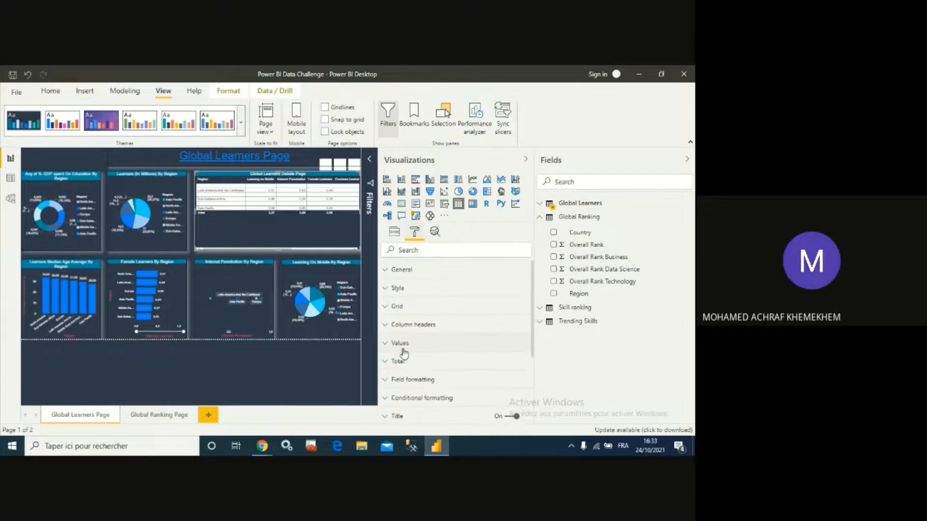
left_click(389, 344)
scroll(405, 348, "down", 1)
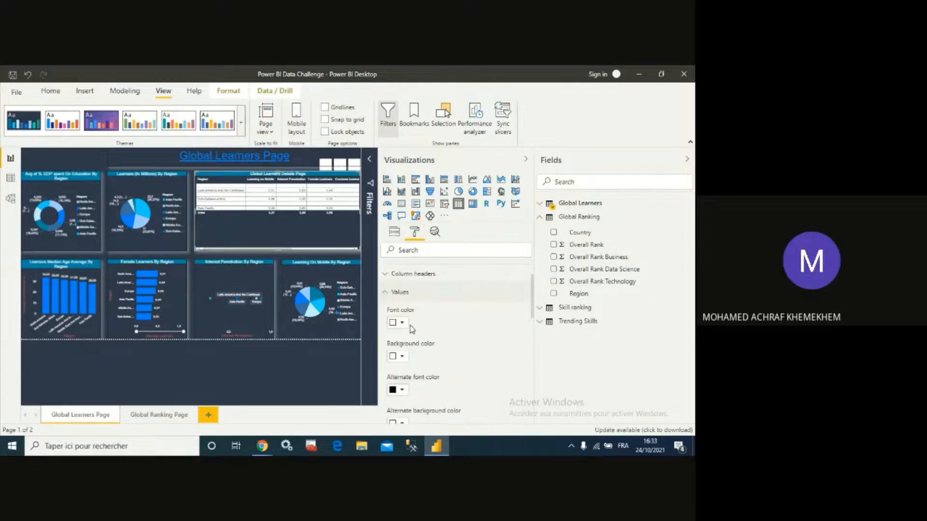
left_click(404, 391)
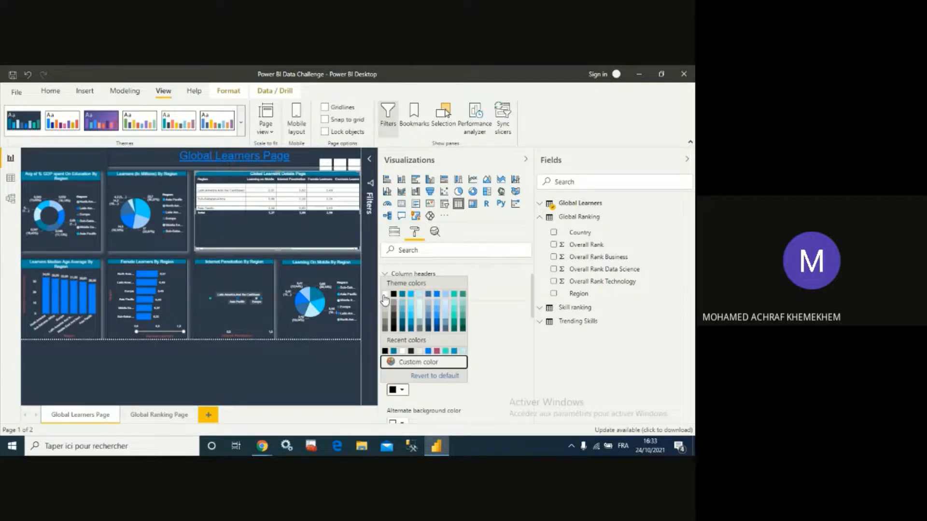
left_click(384, 296)
- Set the details table's alternate background colour to theme colour #018DA2
scroll(427, 316, "down", 2)
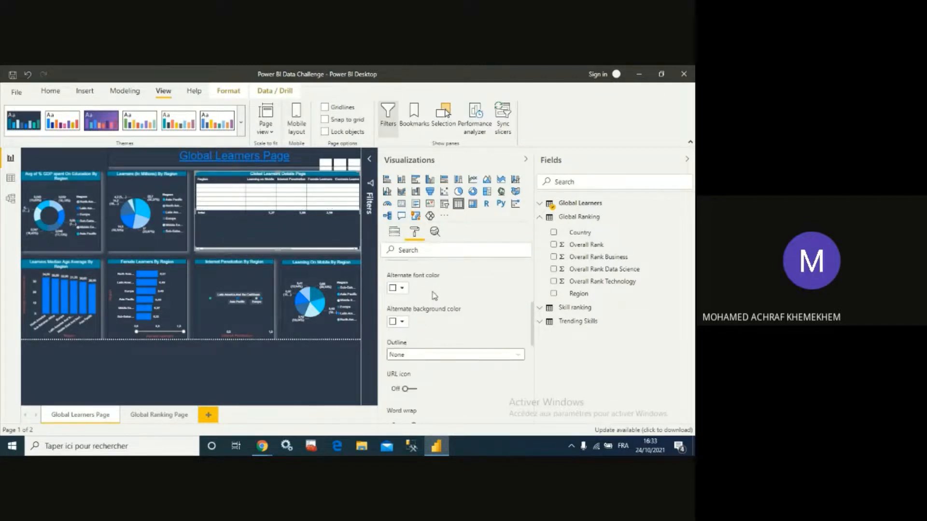
left_click(401, 288)
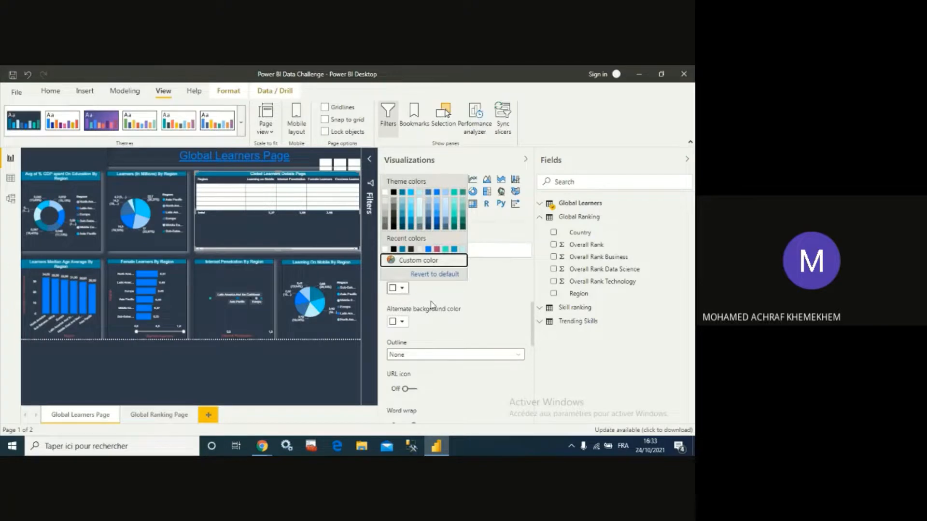
left_click(401, 323)
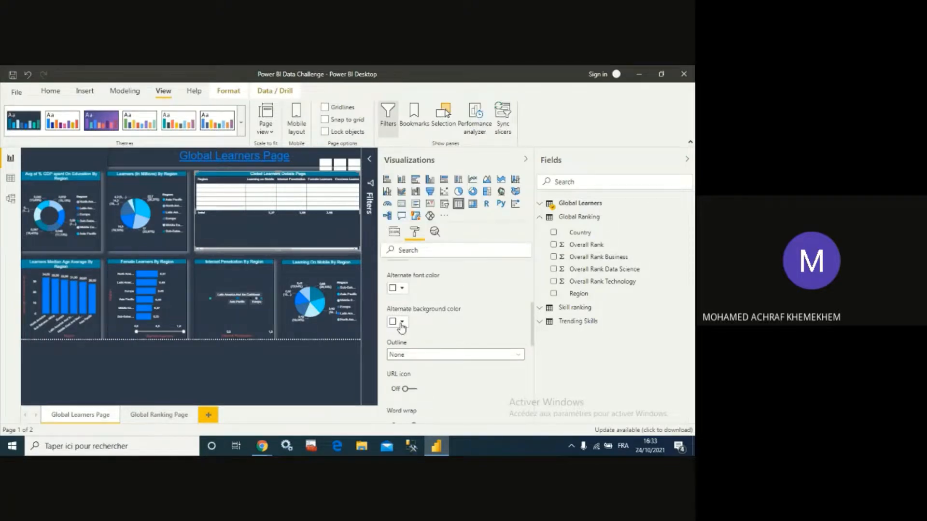
left_click(401, 323)
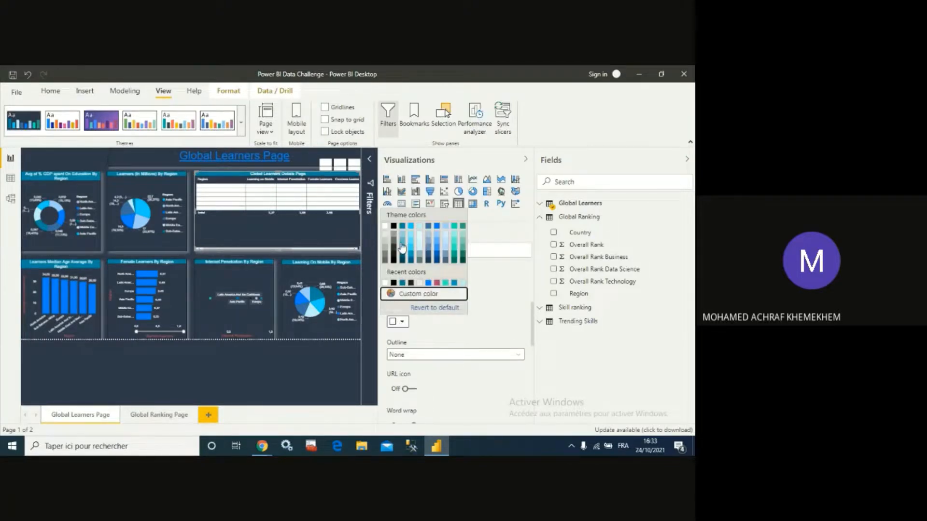
left_click(401, 227)
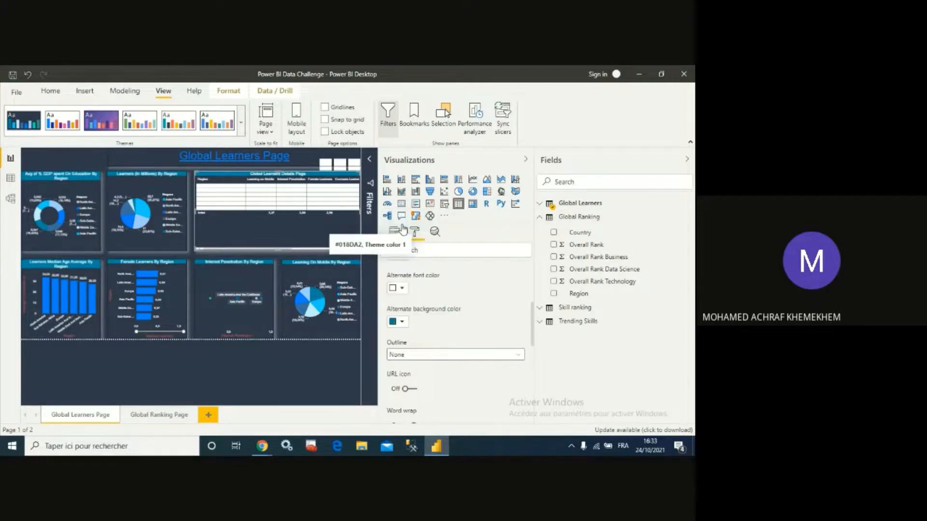
left_click(401, 323)
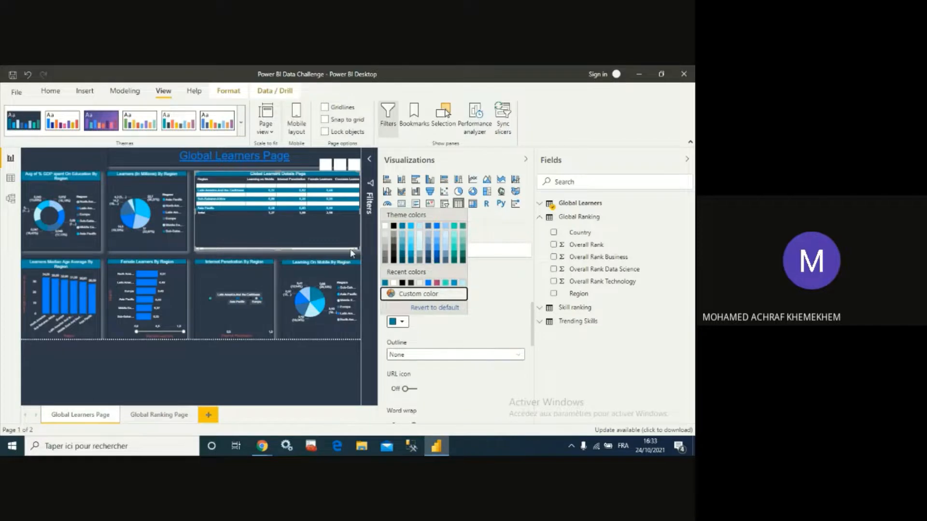
left_click(242, 235)
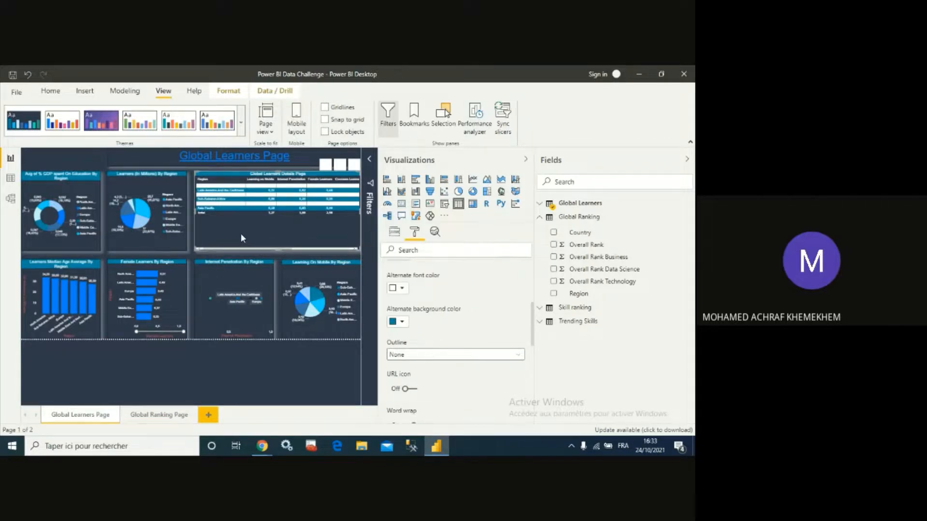
scroll(437, 335, "up", 3)
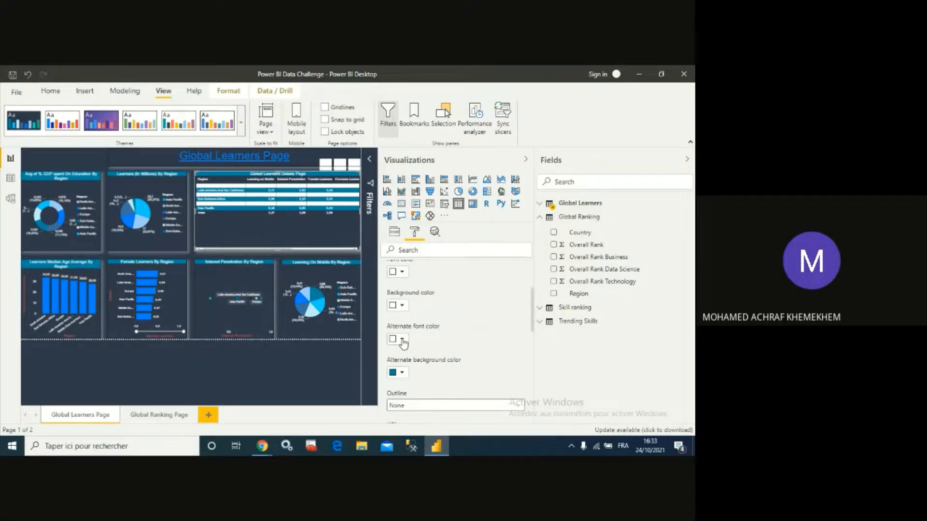
- Set the details table's background colour to white
left_click(402, 306)
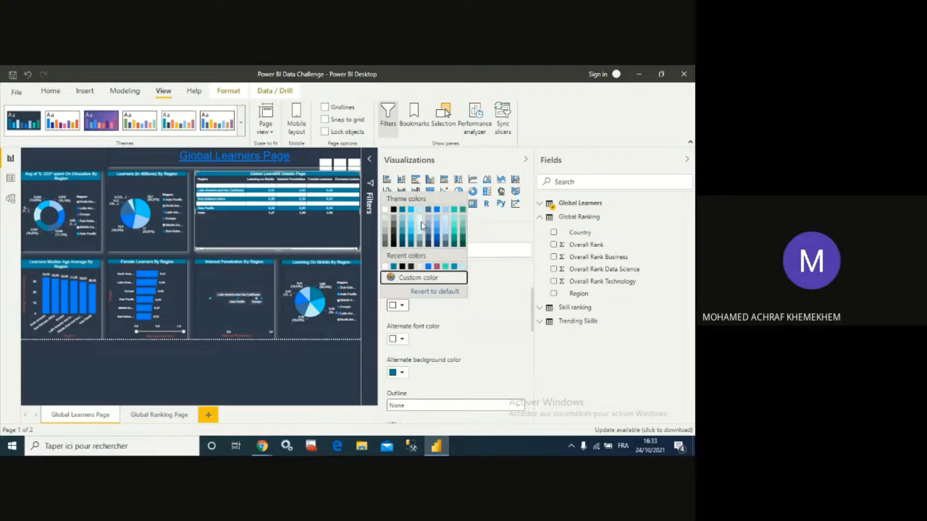
left_click(387, 211)
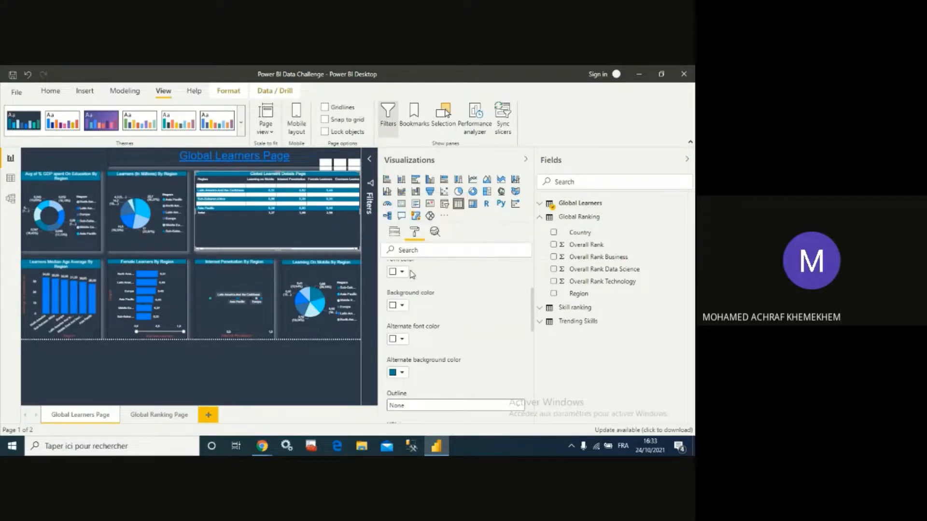
left_click(402, 307)
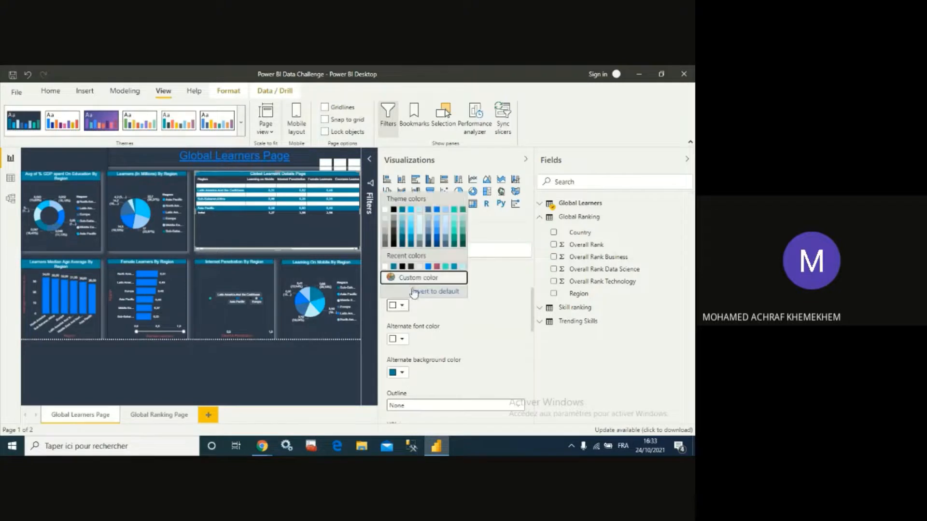
left_click(424, 277)
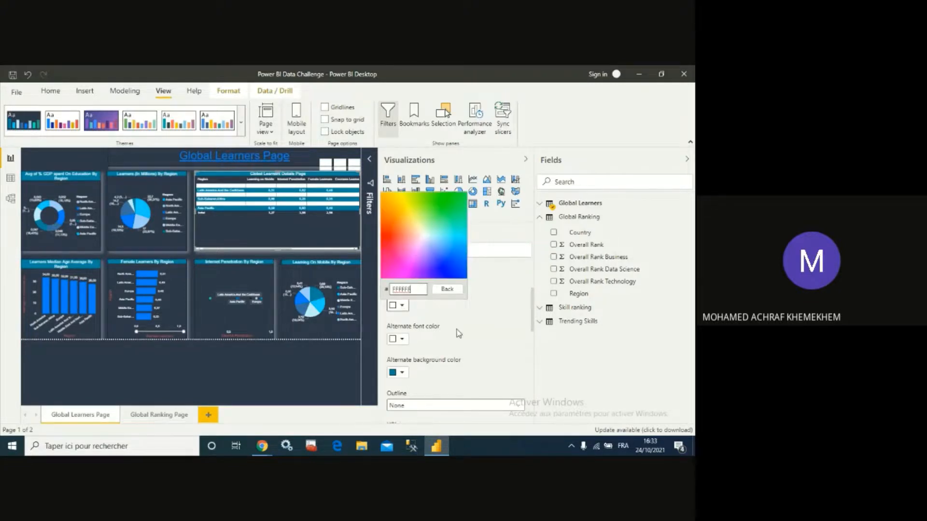
left_click(458, 333)
scroll(437, 314, "up", 3)
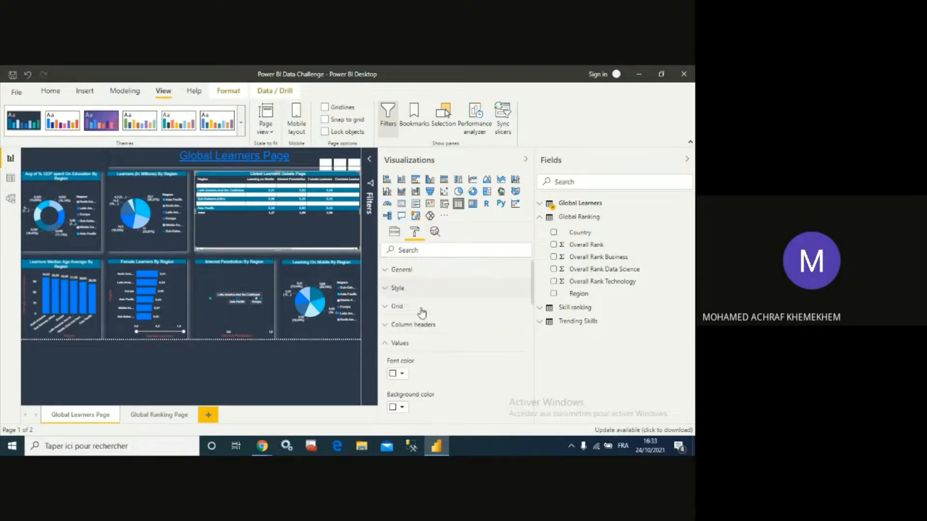
scroll(408, 328, "down", 4)
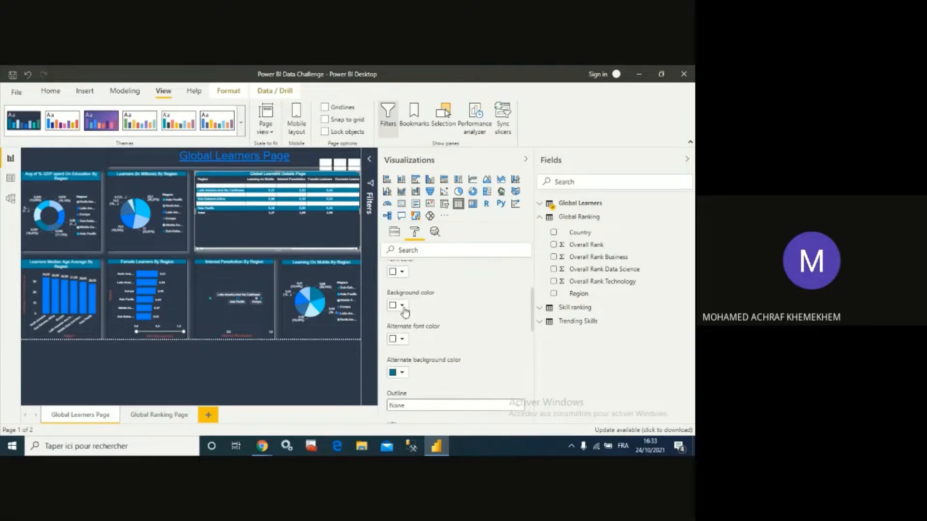
- Copy the hex code of the Europe data colour from the Learners by Region pie chart
left_click(117, 239)
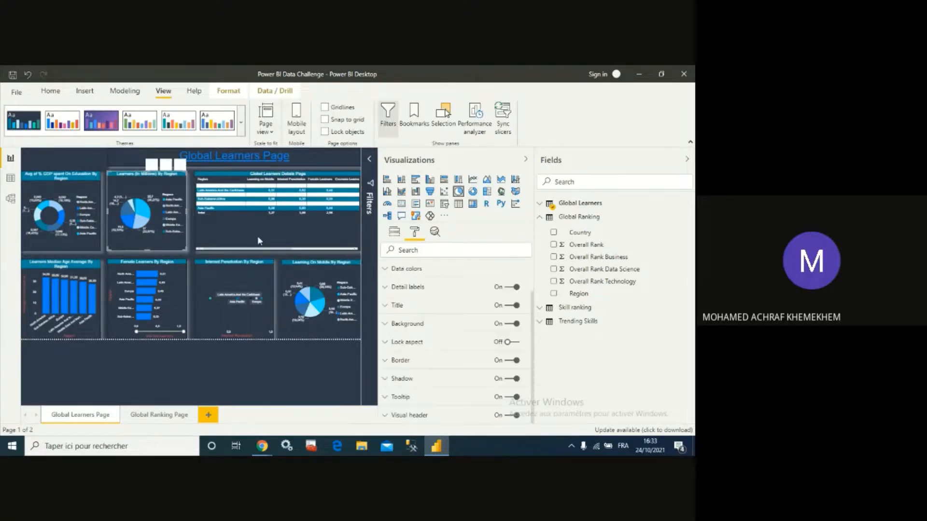
left_click(387, 289)
left_click(386, 289)
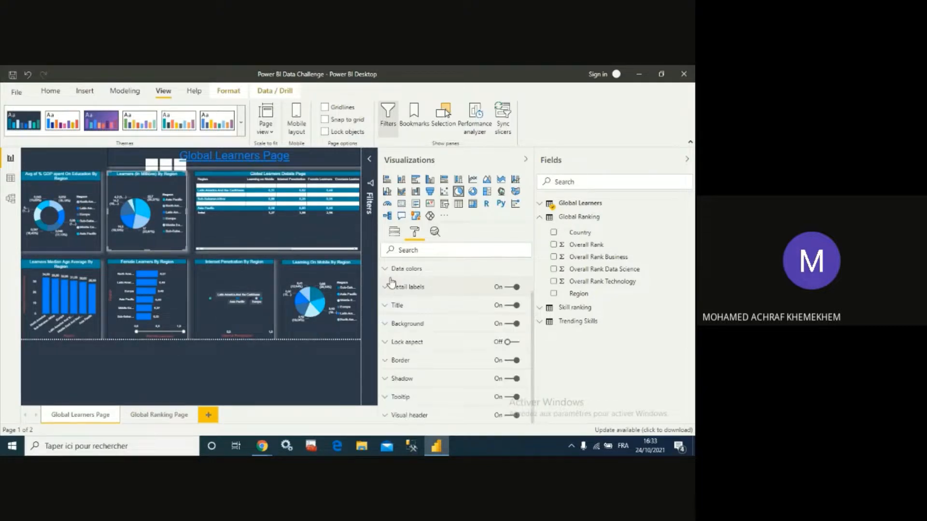
left_click(386, 273)
scroll(414, 319, "down", 1)
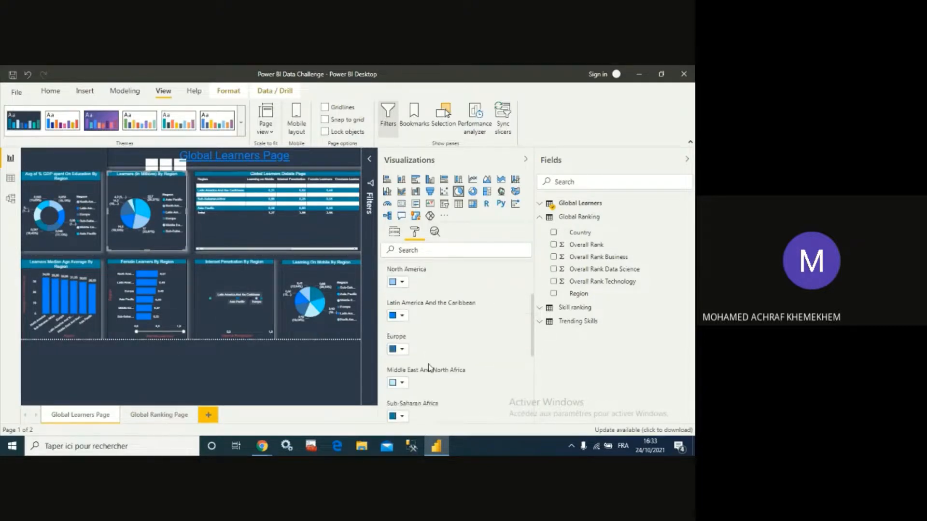
left_click(402, 350)
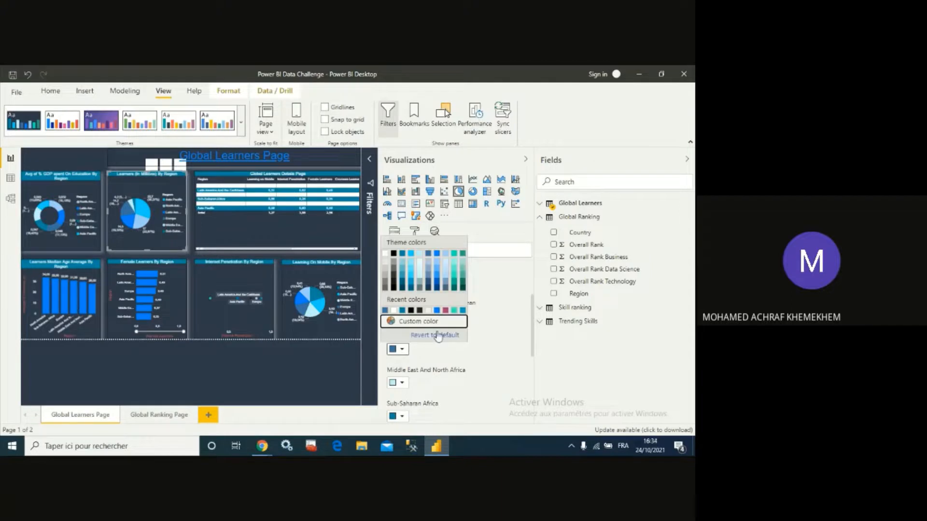
left_click(436, 324)
double_click(409, 334)
key("ctrl+c")
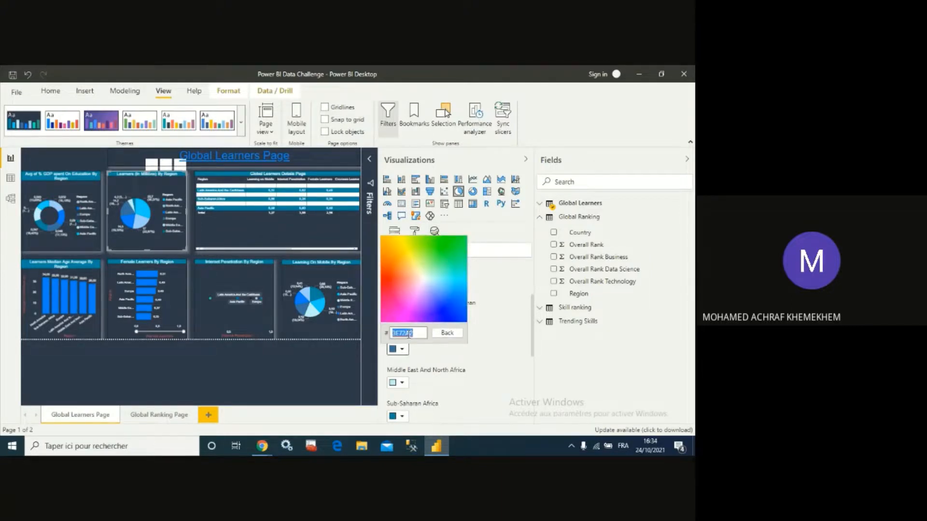
left_click(454, 365)
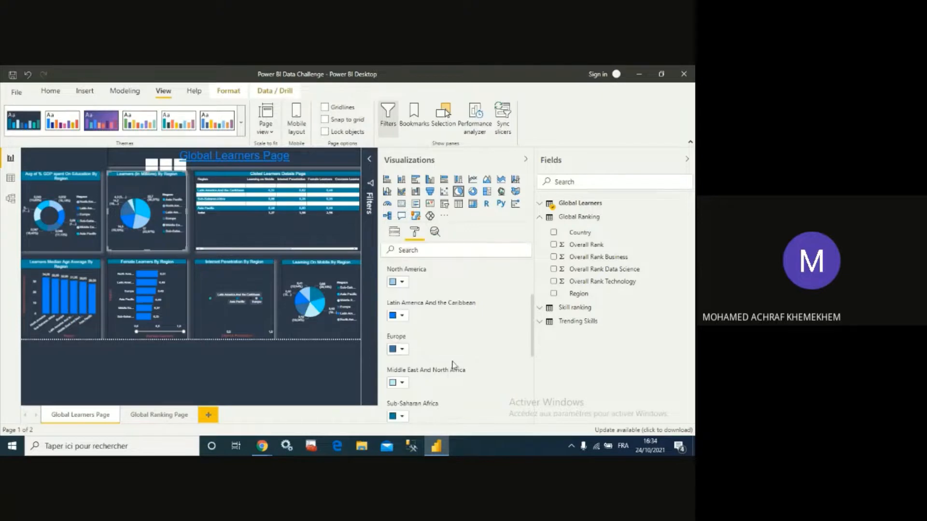
- Set the details table's background colour to custom hex 3E72A2
left_click(257, 219)
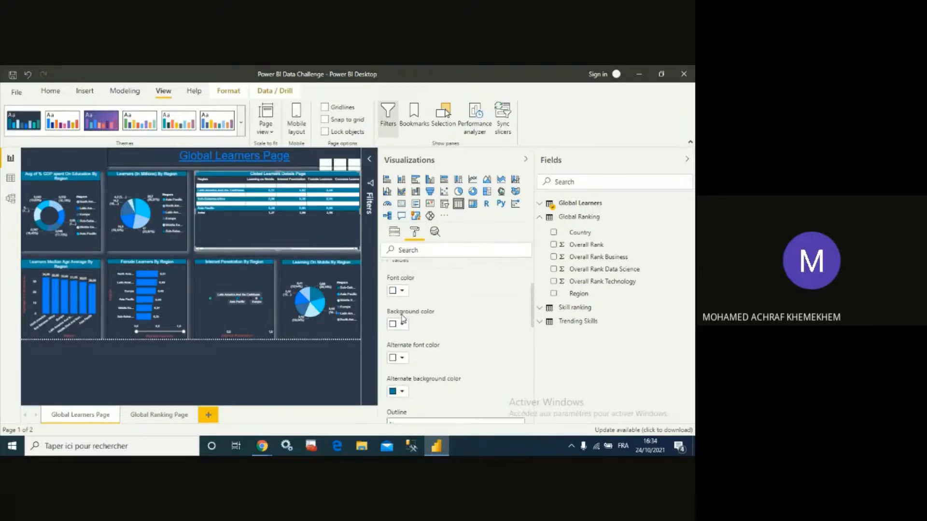
scroll(403, 318, "up", 1)
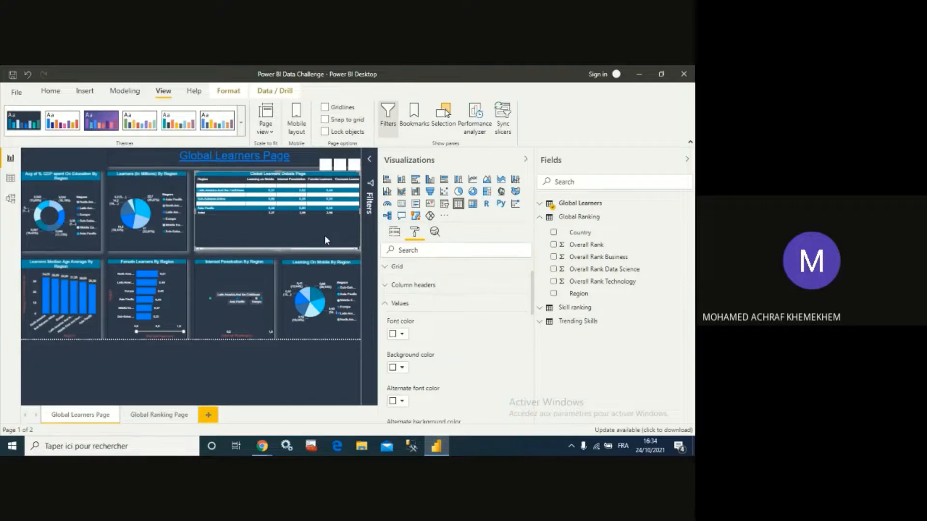
scroll(421, 313, "down", 1)
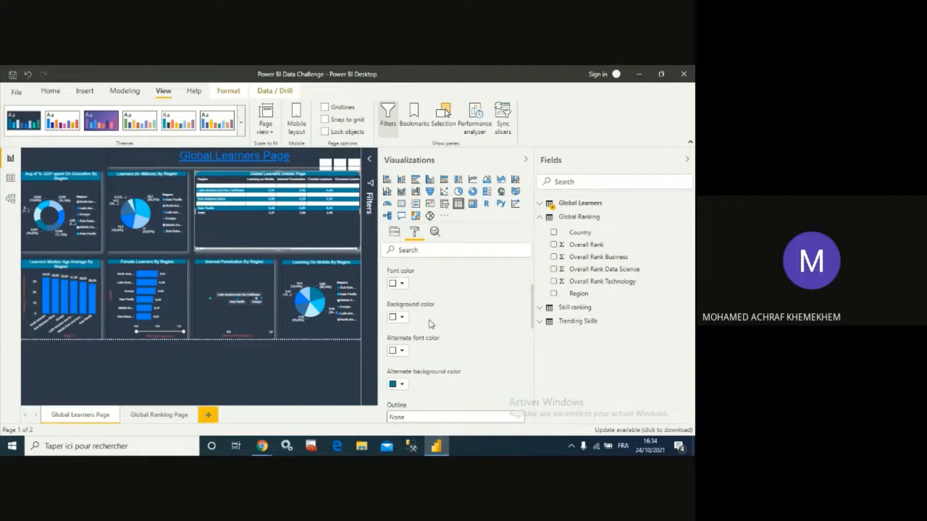
left_click(403, 317)
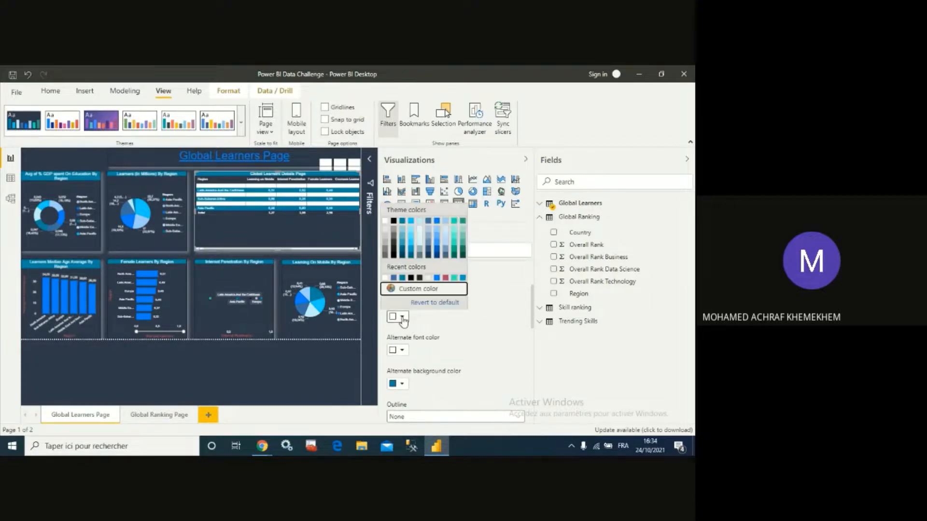
left_click(410, 289)
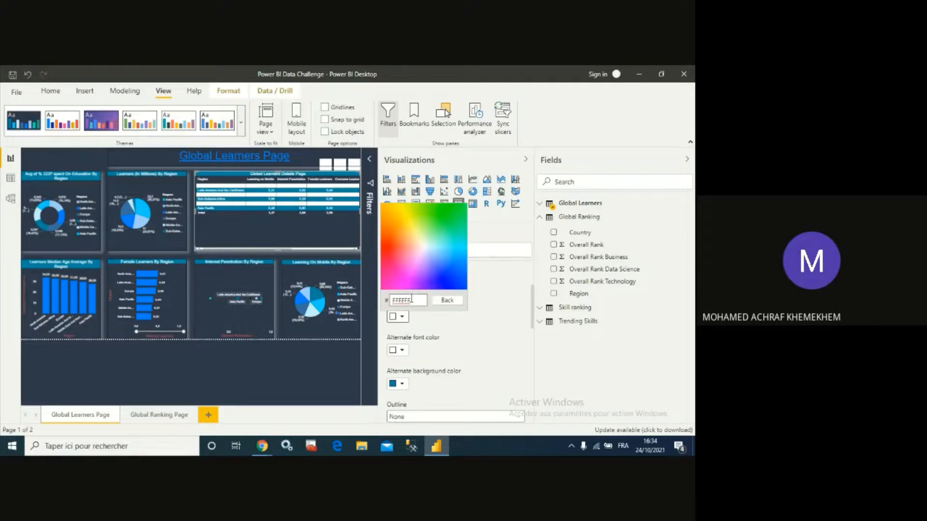
double_click(411, 300)
key("ctrl+v")
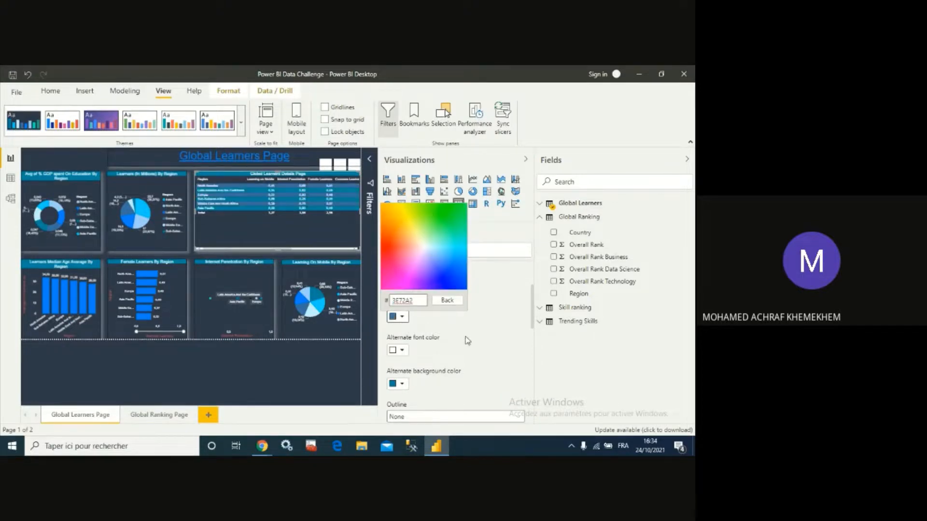
left_click(467, 342)
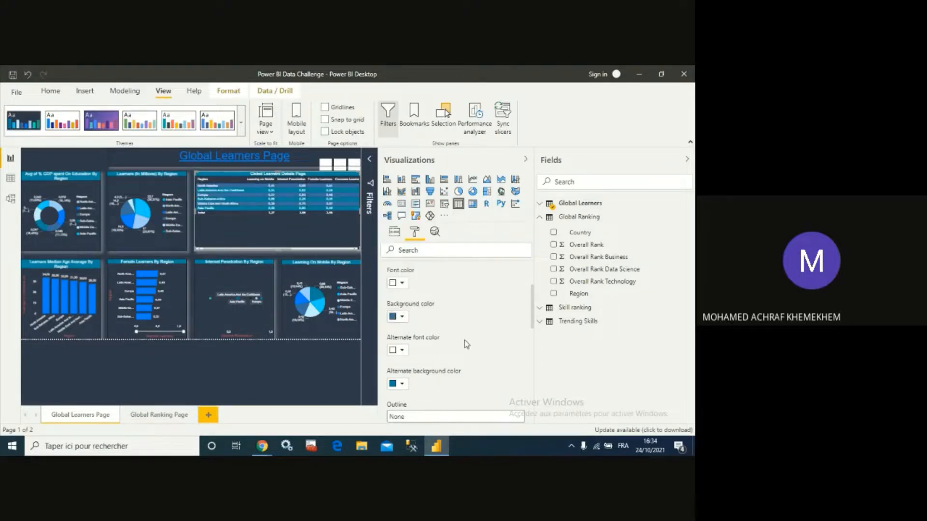
- Set the details table's alternate font colour to white and alternate background colour to hex 3E72A2
left_click(403, 351)
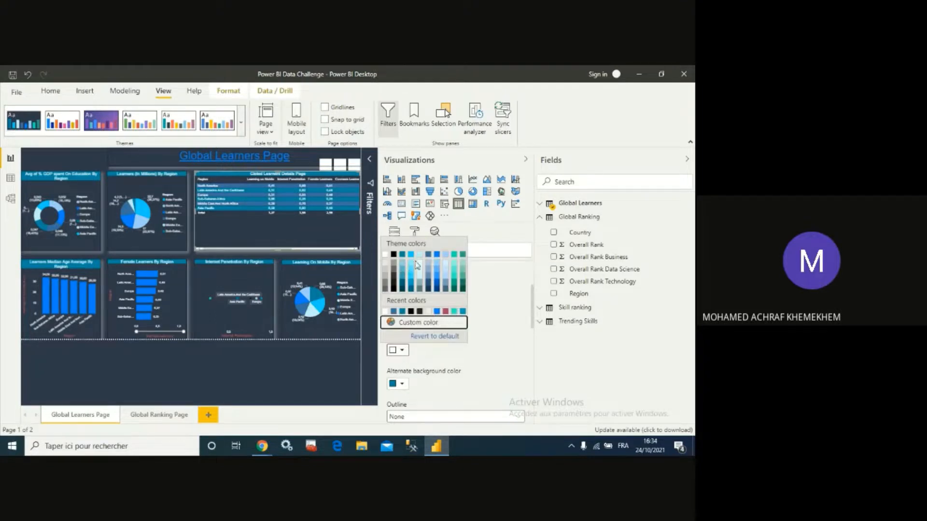
left_click(387, 254)
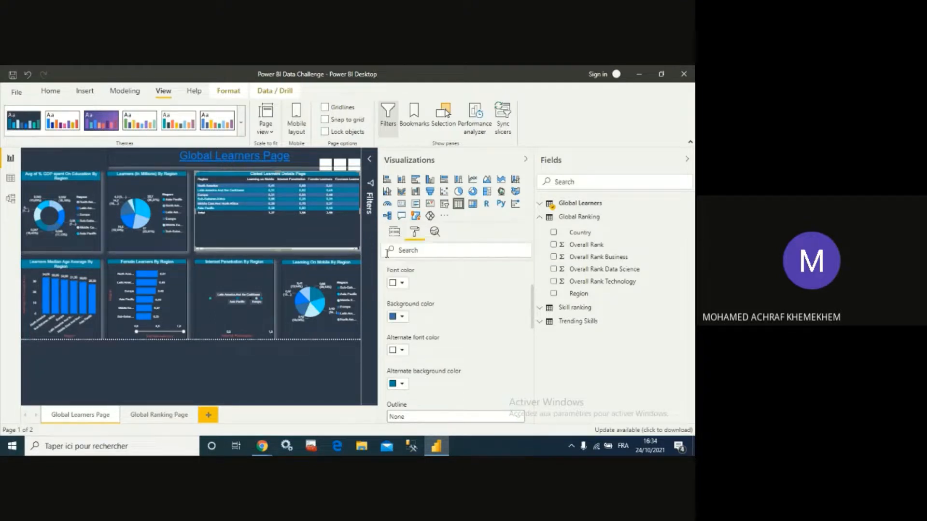
left_click(401, 384)
left_click(431, 356)
double_click(411, 367)
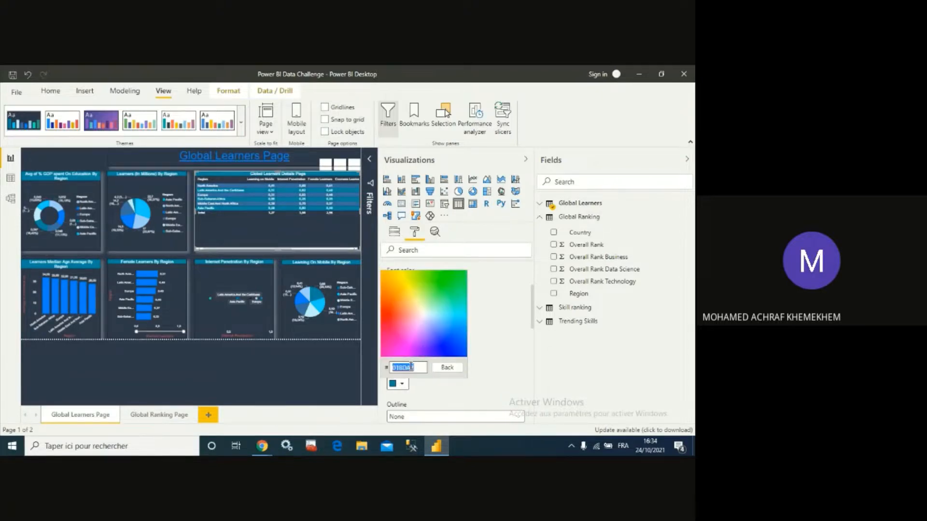
key("ctrl+v")
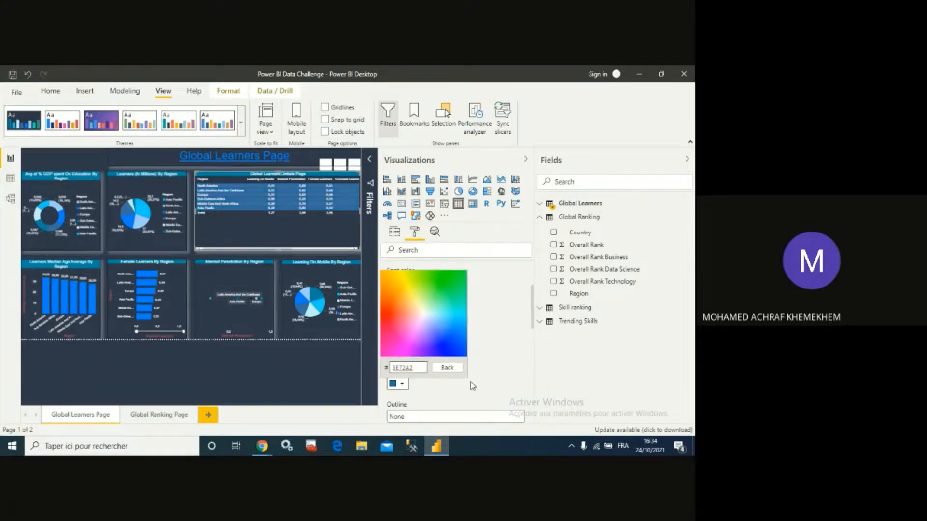
left_click(500, 373)
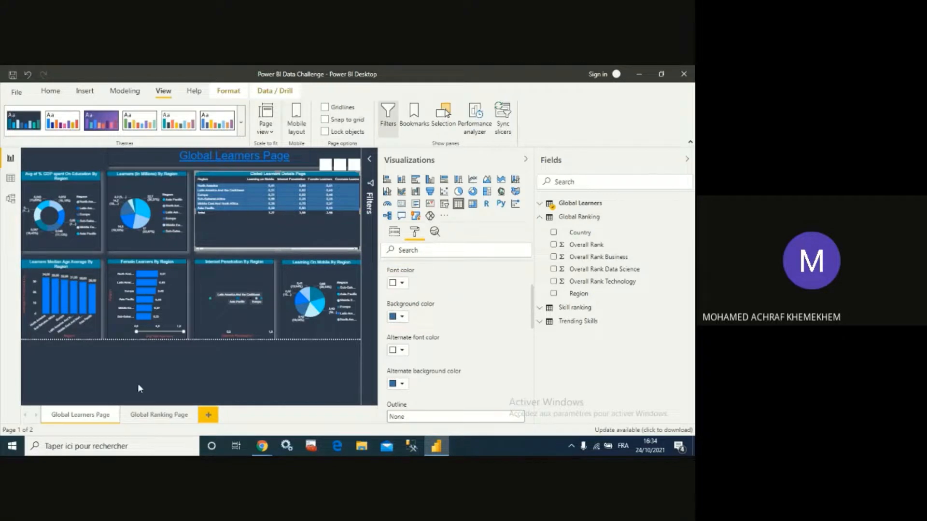
- On the Global Ranking Page, set the ranking details table's values background colour to hex 3E72A2
left_click(140, 420)
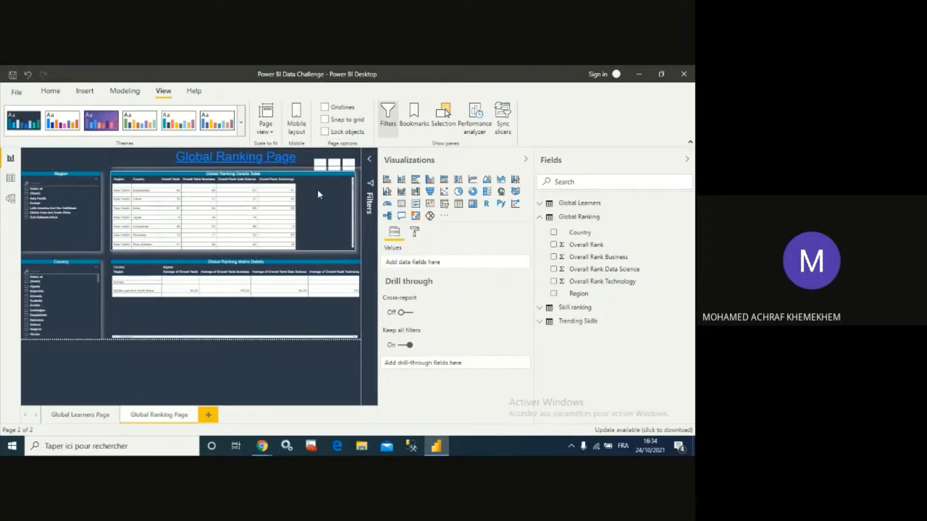
left_click(317, 189)
left_click(414, 232)
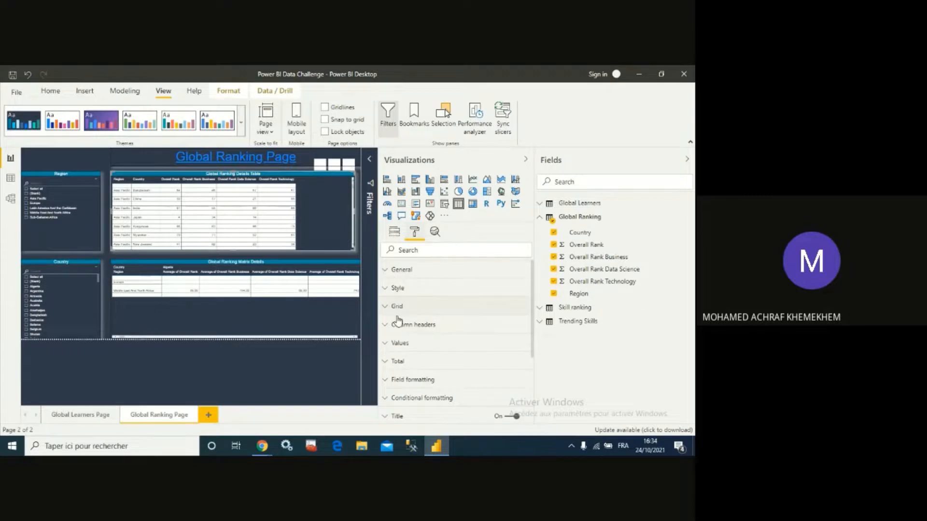
scroll(400, 381, "down", 3)
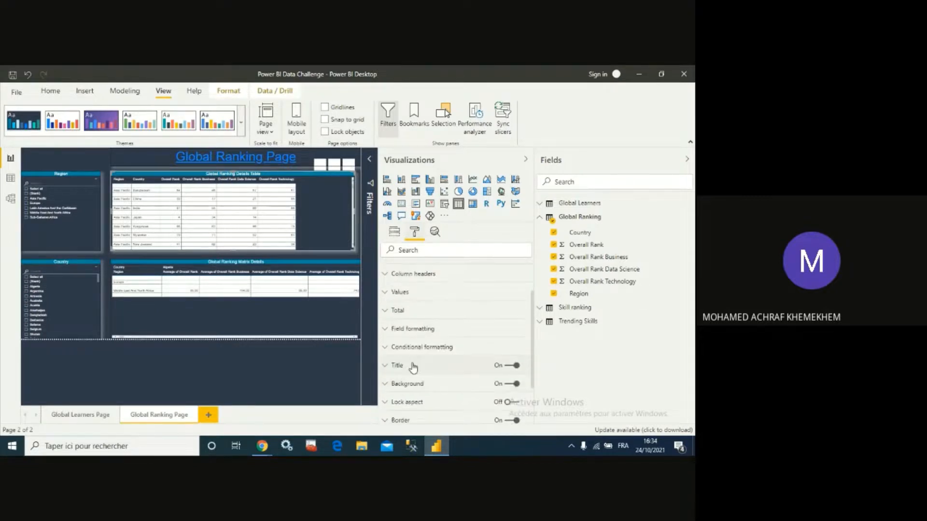
scroll(400, 338, "up", 3)
left_click(393, 333)
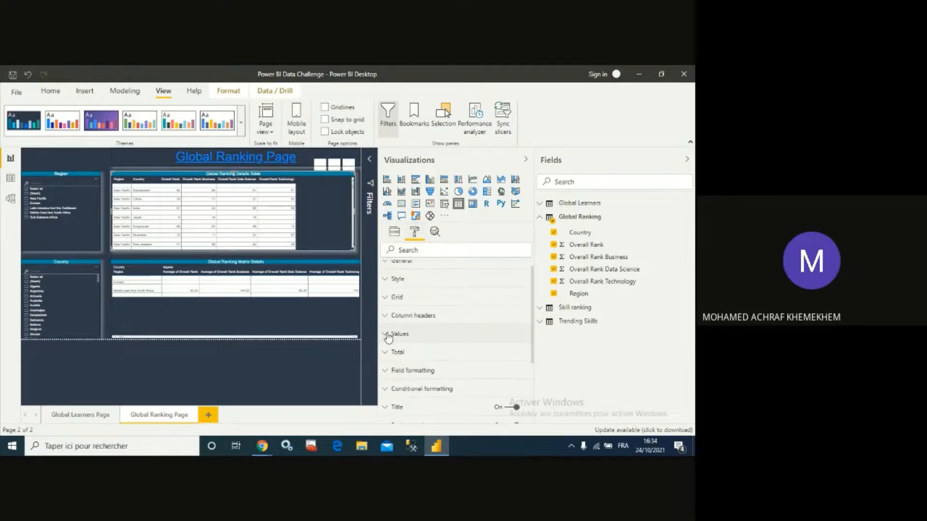
left_click(401, 398)
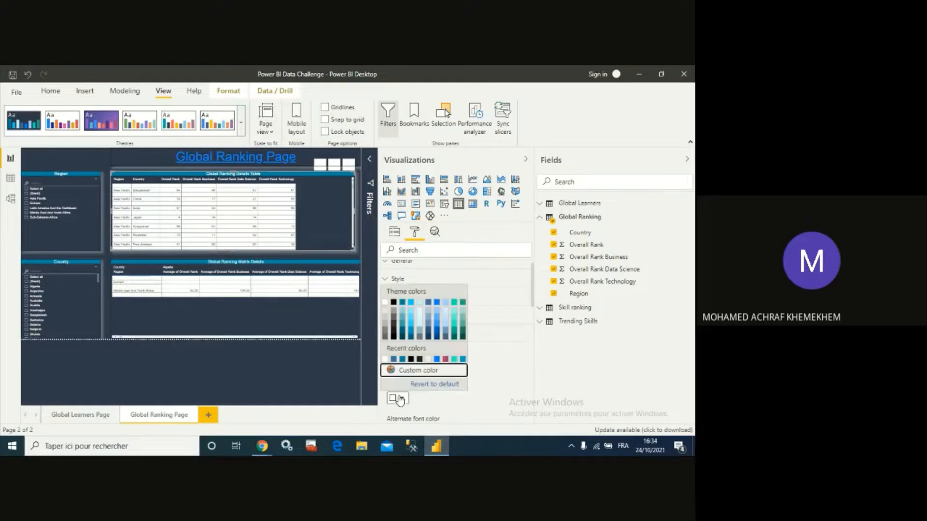
left_click(414, 374)
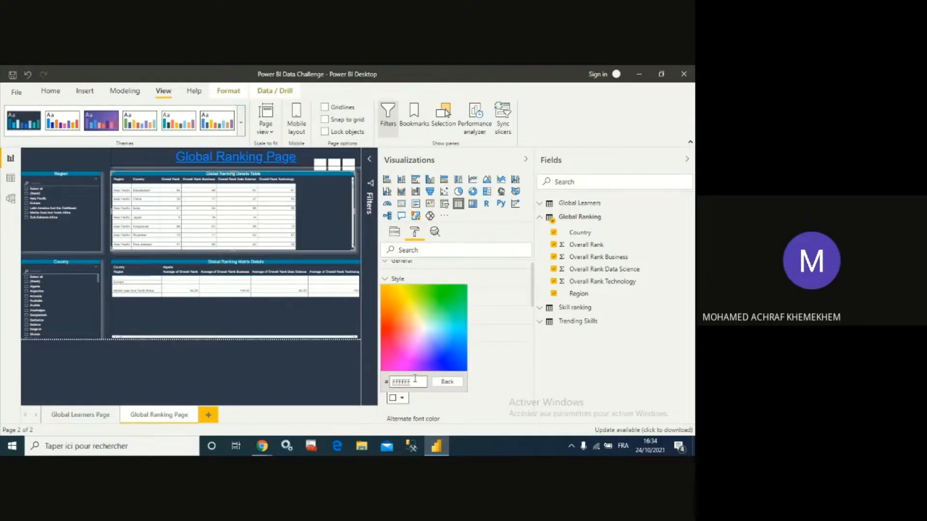
double_click(414, 381)
key("ctrl+v")
left_click(518, 390)
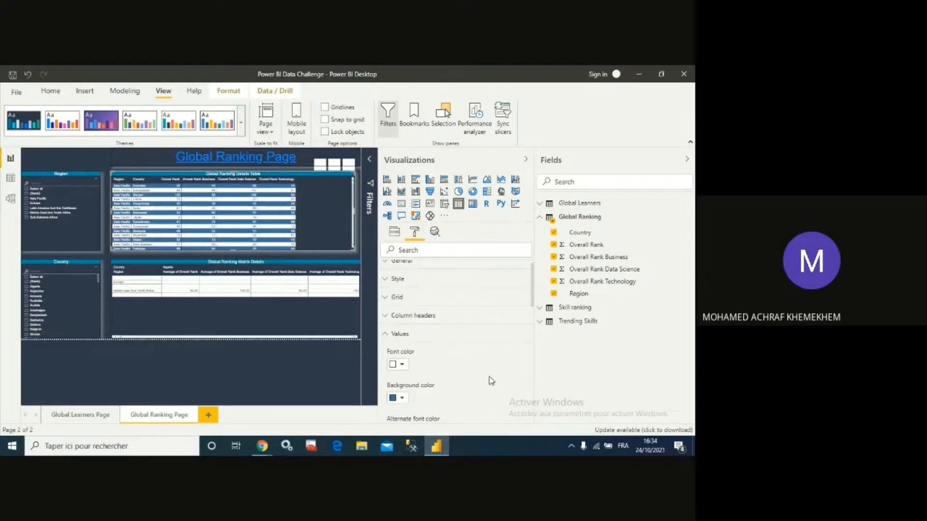
- Set the ranking details table's alternate font colour to hex 3E72A2
scroll(441, 368, "down", 2)
left_click(404, 332)
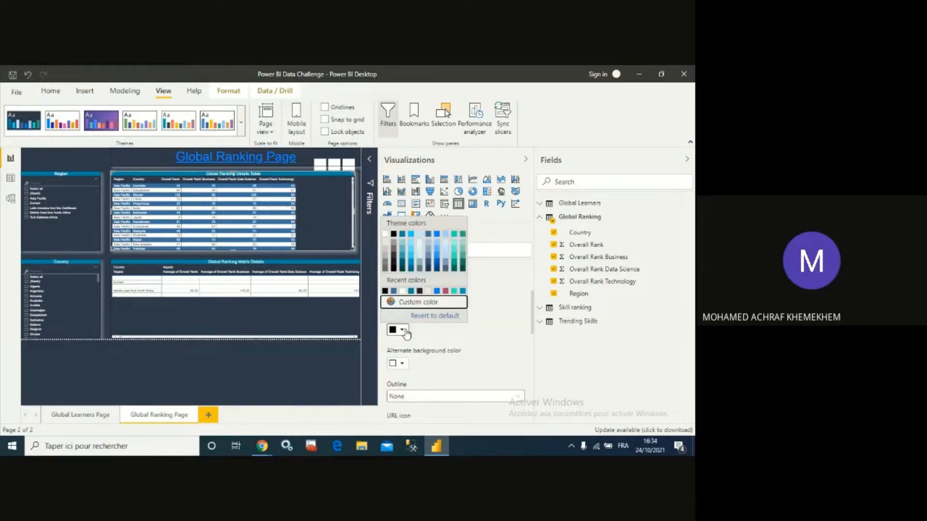
left_click(402, 331)
left_click(400, 331)
left_click(406, 304)
double_click(413, 313)
key("ctrl+v")
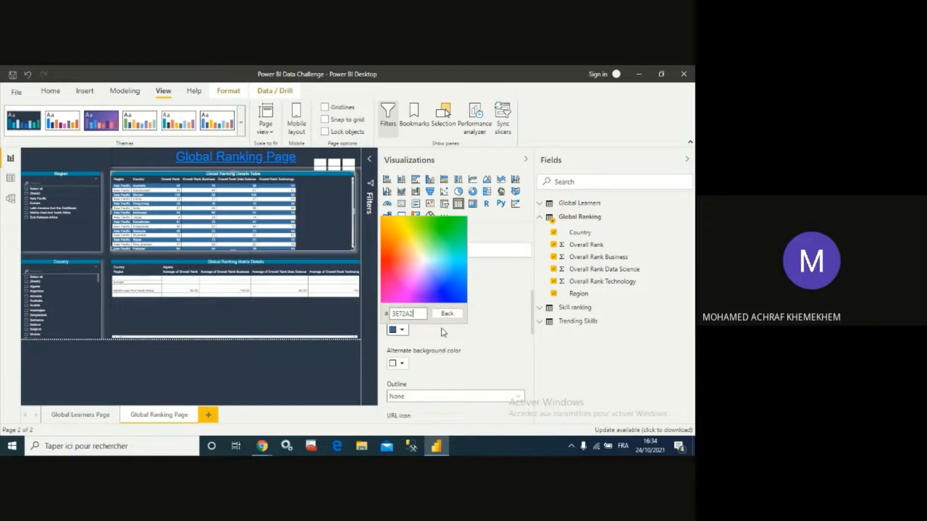
left_click(470, 337)
- Set the ranking details table's alternate background colour to hex 3E72A2
scroll(450, 334, "up", 1)
scroll(433, 355, "down", 1)
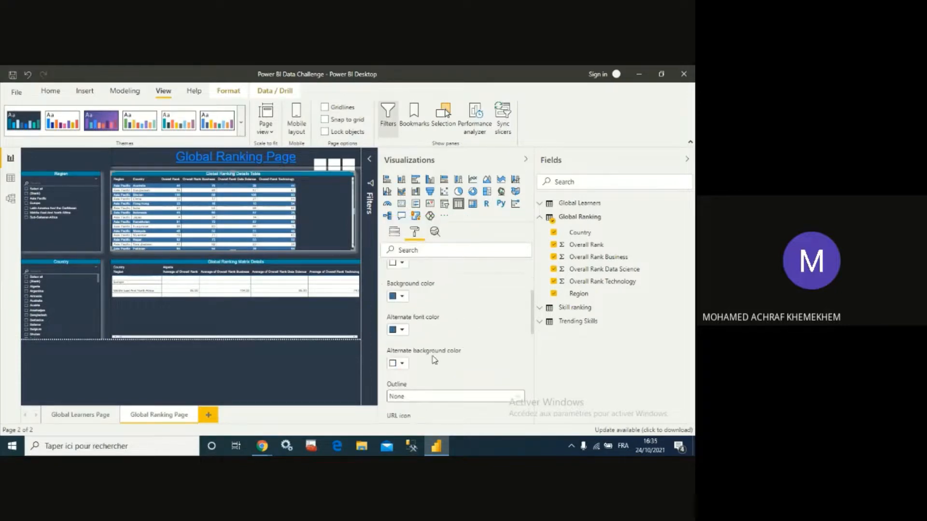
left_click(400, 365)
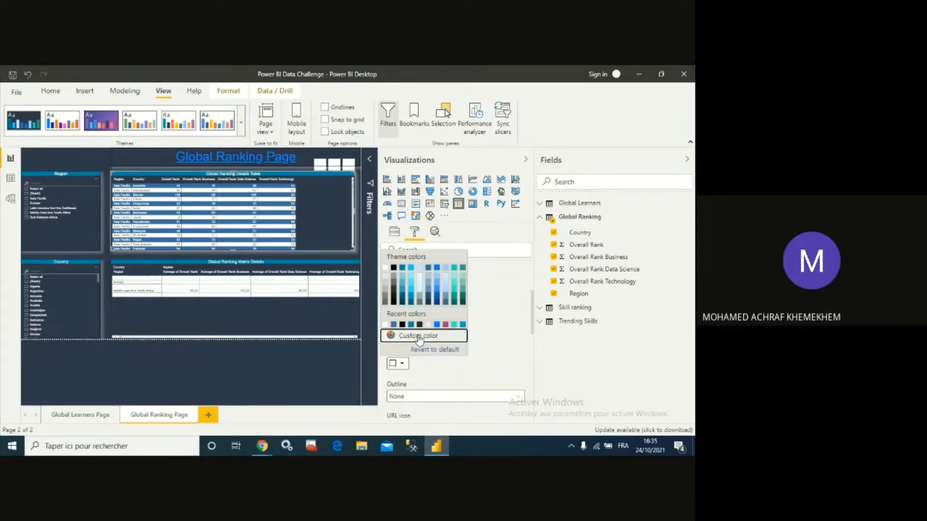
left_click(423, 336)
double_click(418, 345)
key("ctrl+v")
left_click(465, 359)
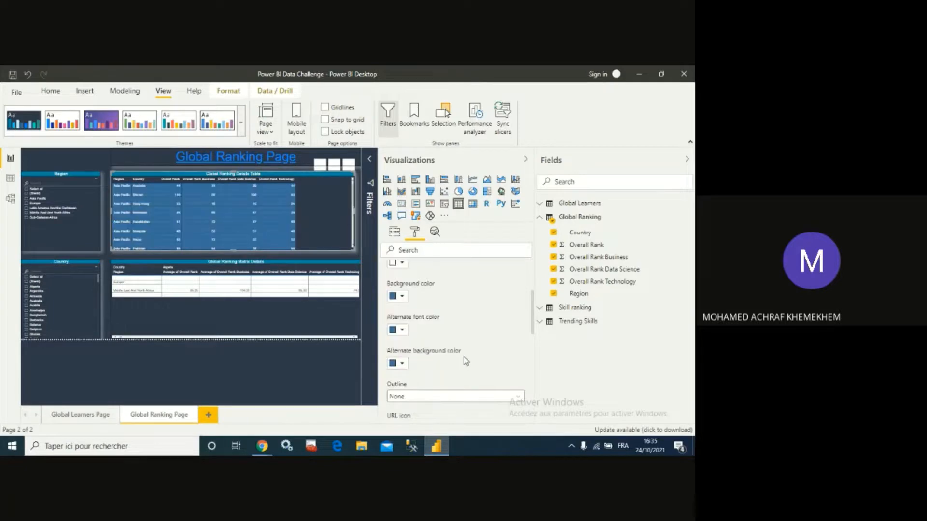
- Set the ranking details table's alternate font colour to white
left_click(401, 333)
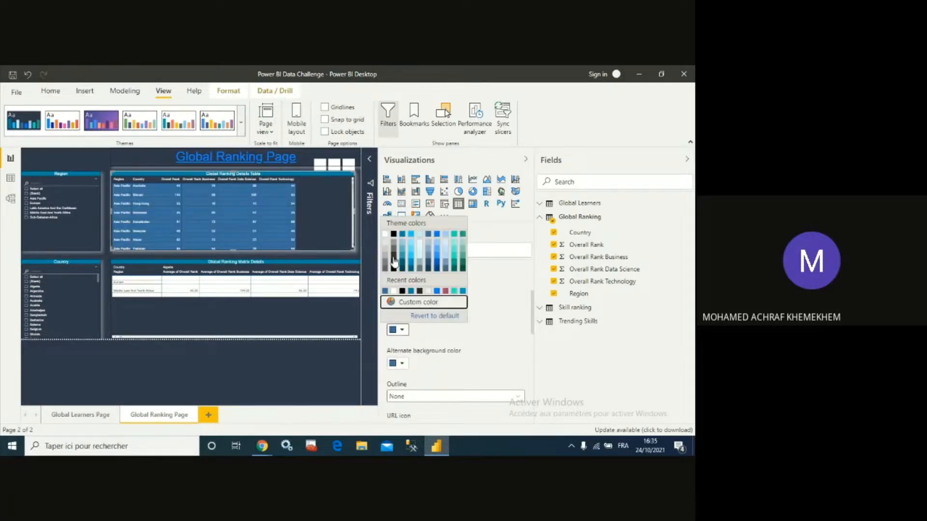
left_click(385, 234)
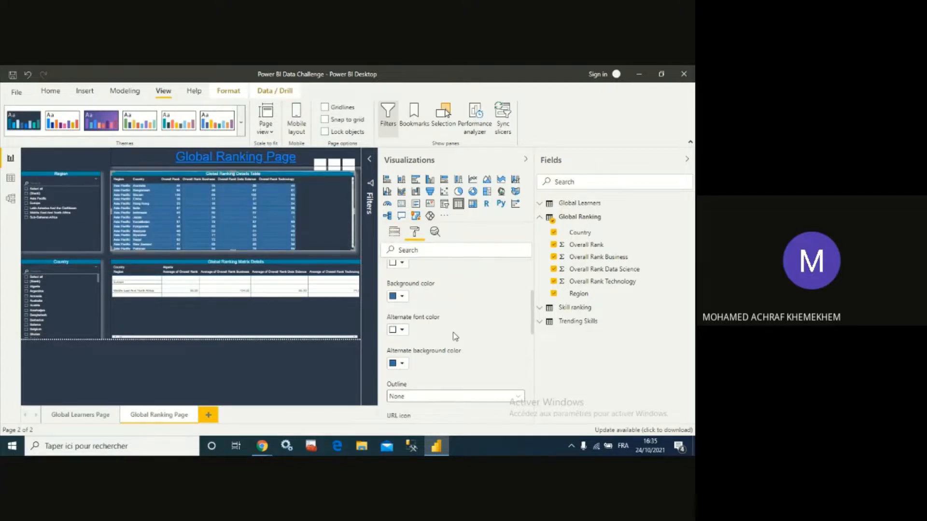
- Select the ranking matrix and set its values background colour to hex 3E72A2
left_click(316, 306)
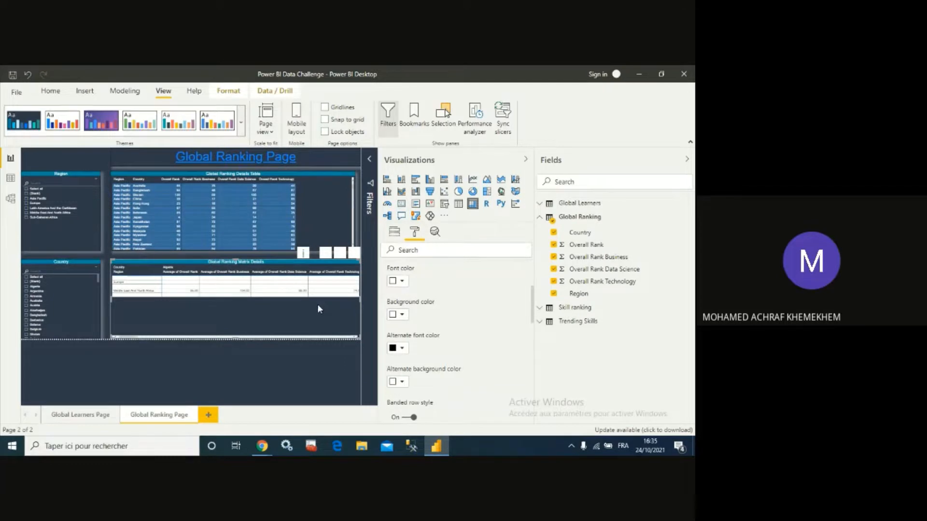
left_click(402, 315)
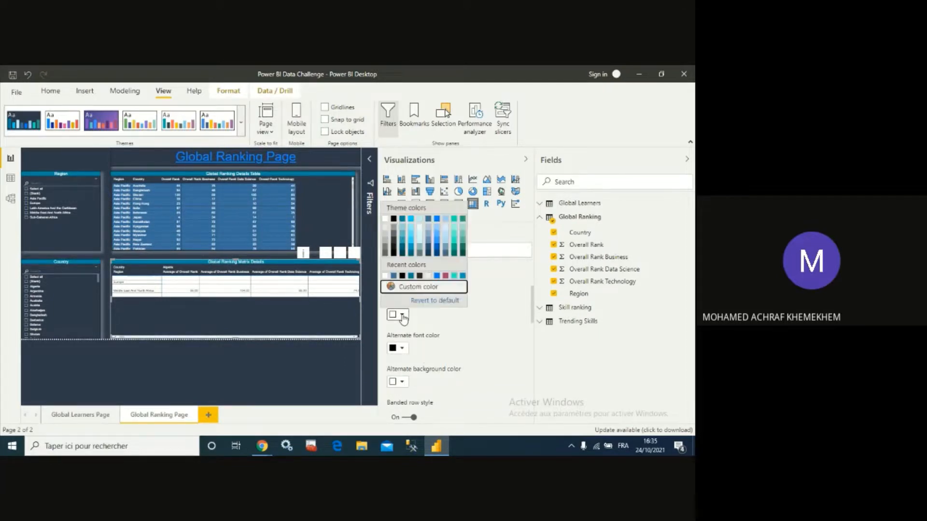
left_click(420, 292)
double_click(419, 297)
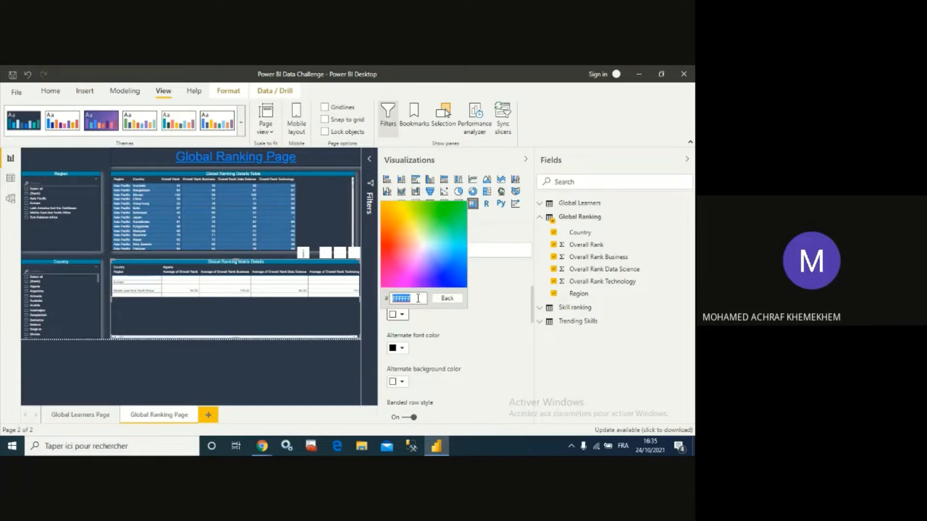
key("ctrl+v")
left_click(467, 342)
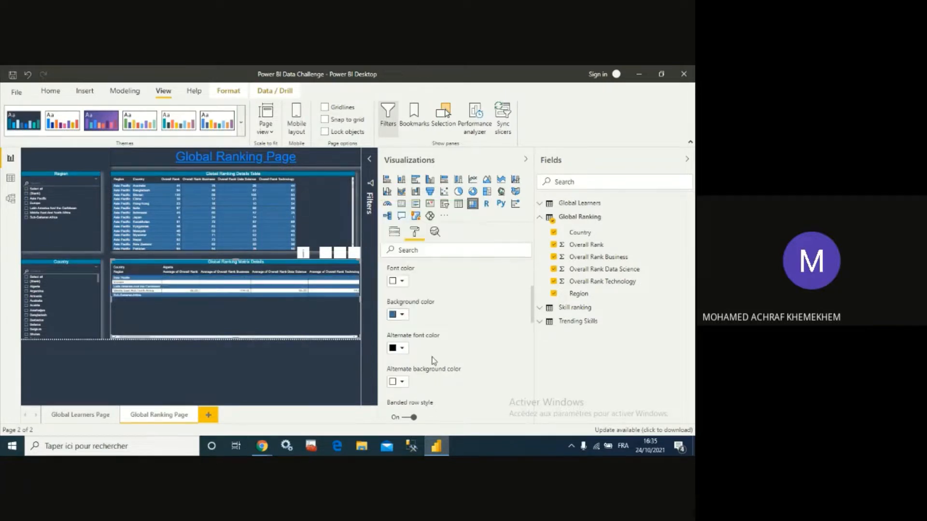
- Set the ranking matrix's alternate font colour to white and alternate background colour to hex 3E72A2
left_click(405, 352)
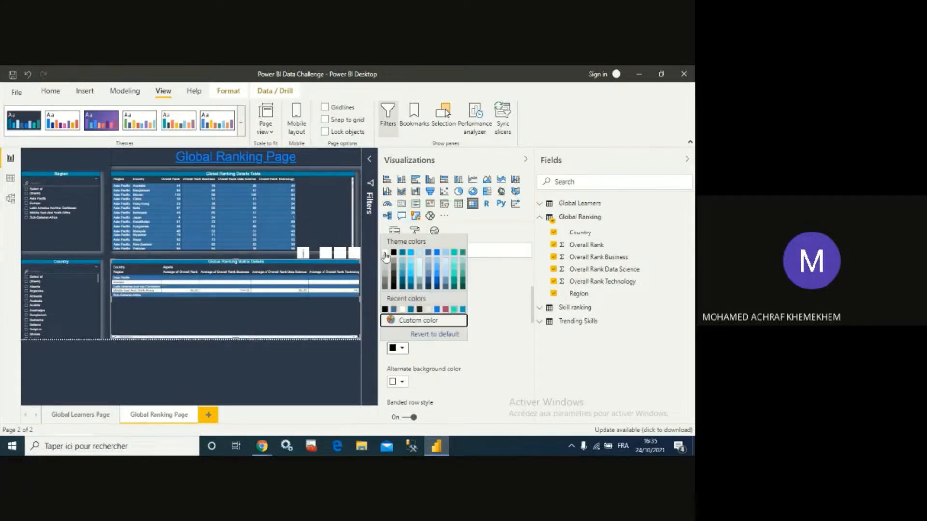
left_click(385, 257)
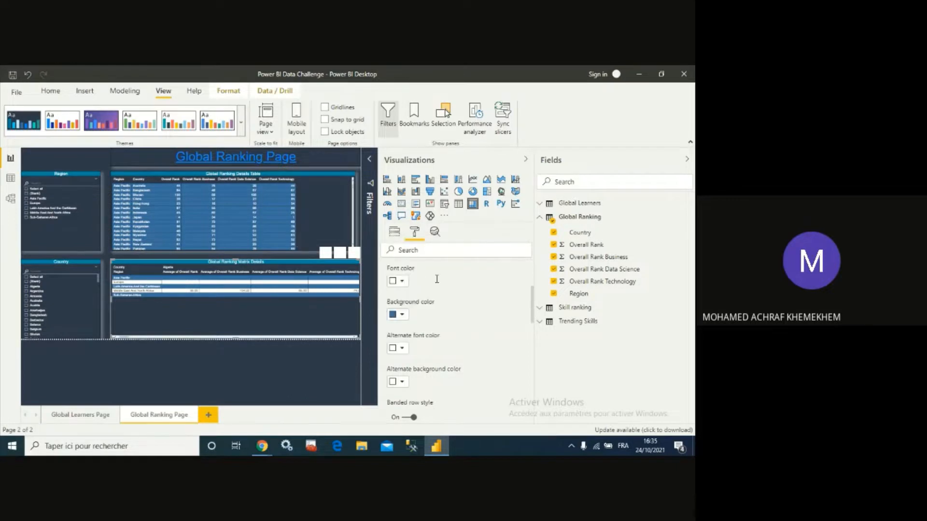
left_click(403, 386)
left_click(404, 354)
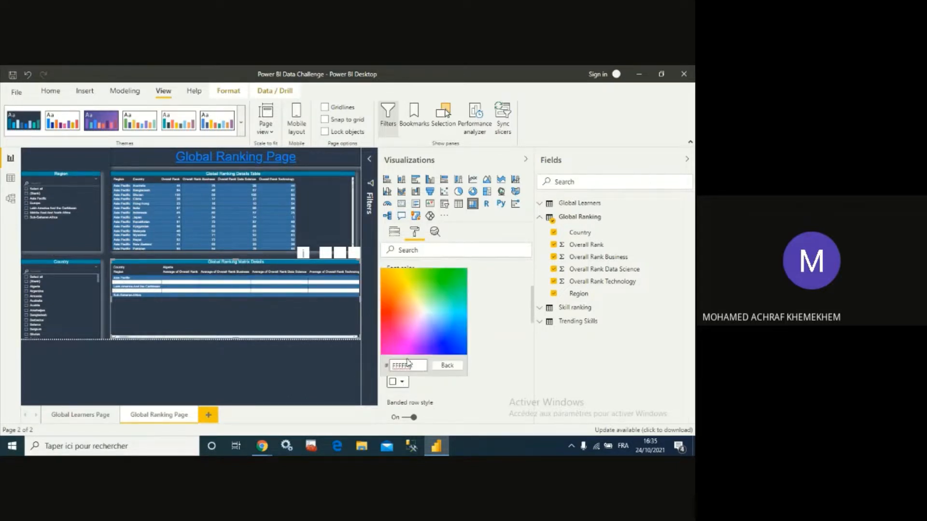
double_click(411, 364)
key("ctrl+v")
left_click(493, 373)
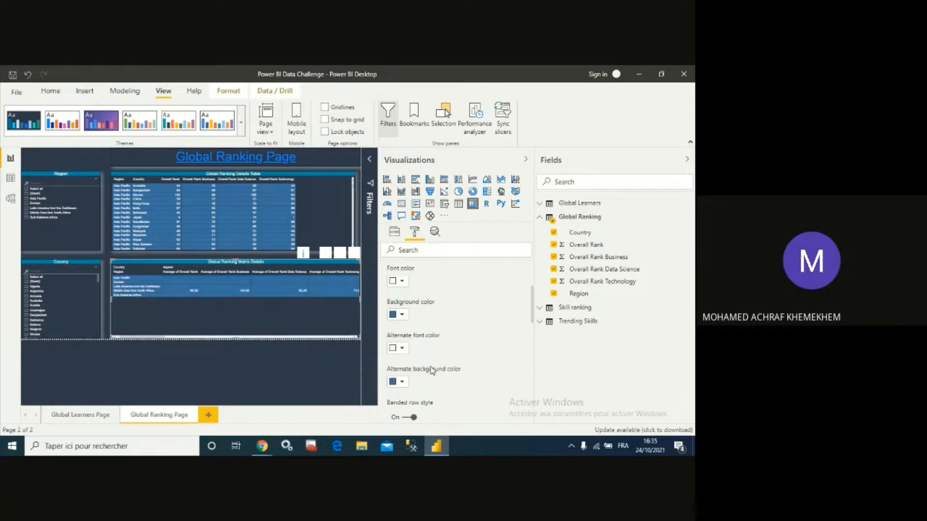
left_click(403, 351)
left_click(402, 353)
left_click(402, 353)
left_click(410, 319)
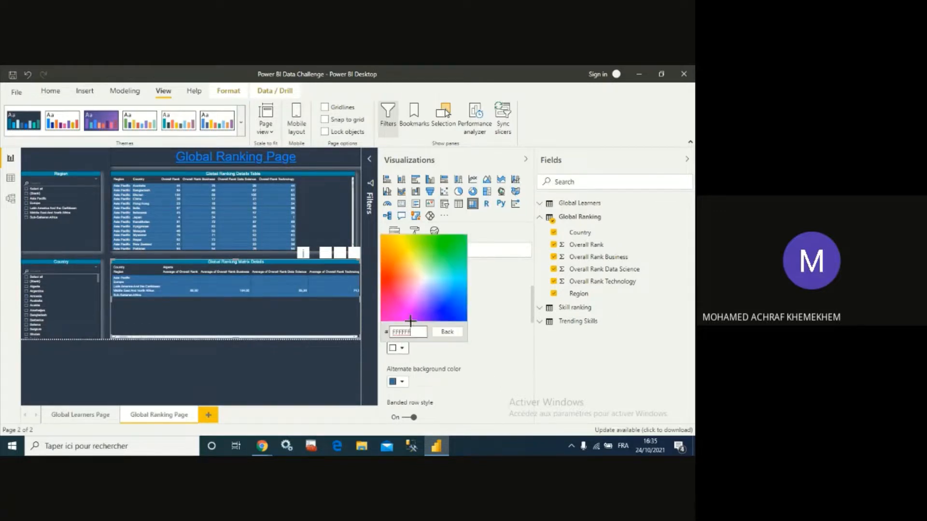
left_click(404, 350)
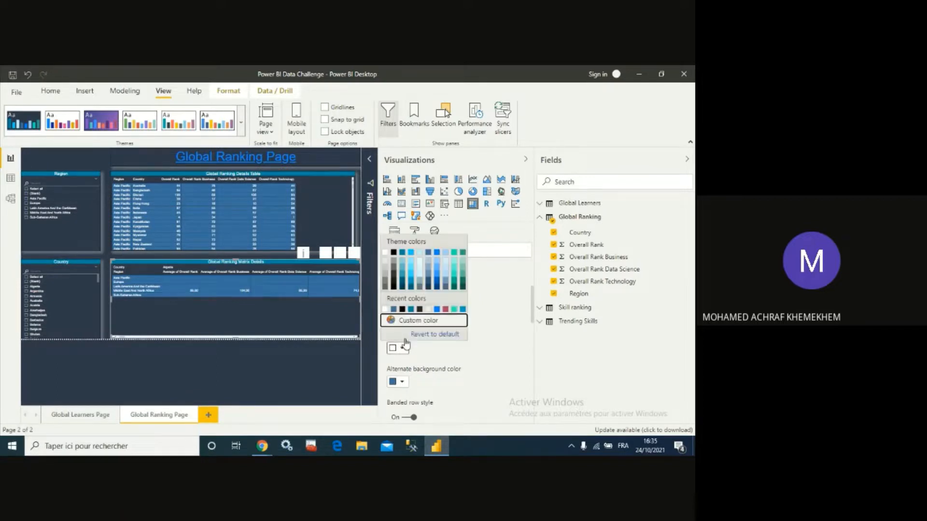
left_click(386, 253)
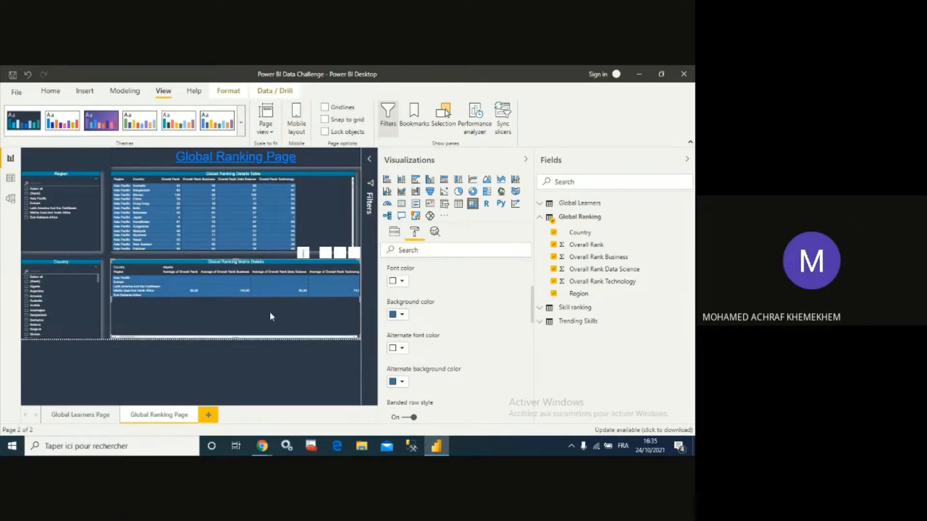
- On the Global Learners Page, try to set the learners-by-region pie chart's background colour
left_click(87, 421)
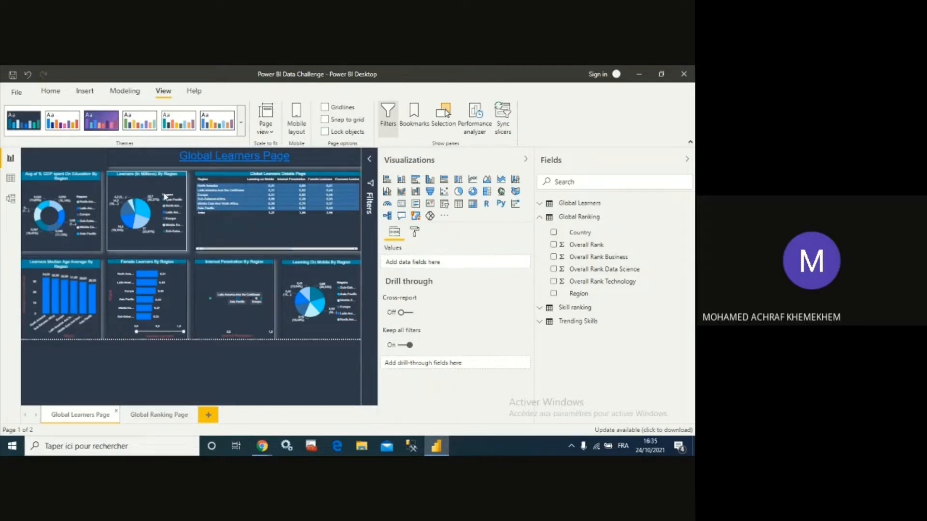
left_click(132, 184)
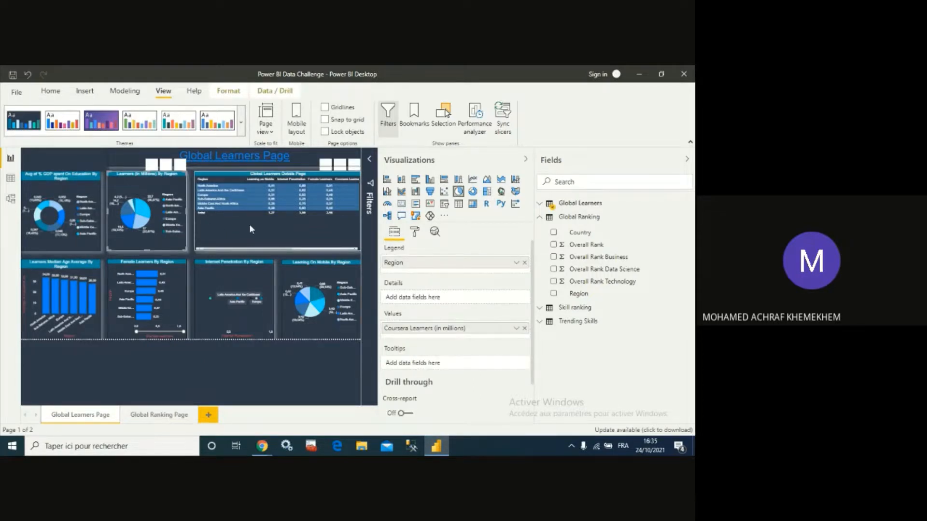
left_click(421, 233)
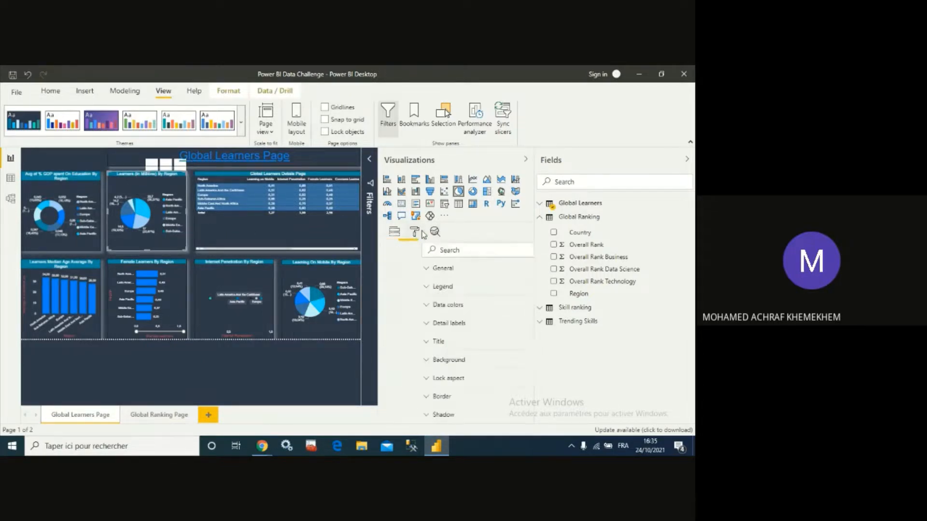
scroll(453, 393, "down", 2)
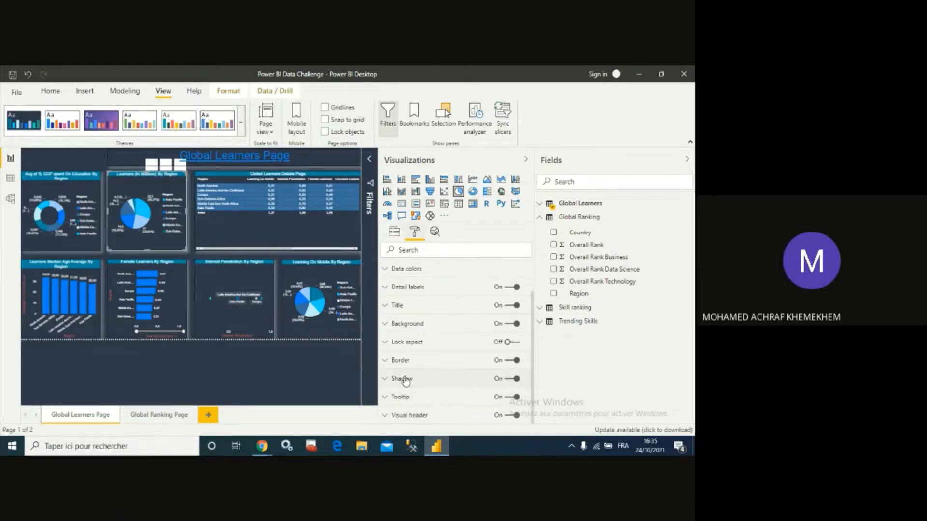
left_click(387, 324)
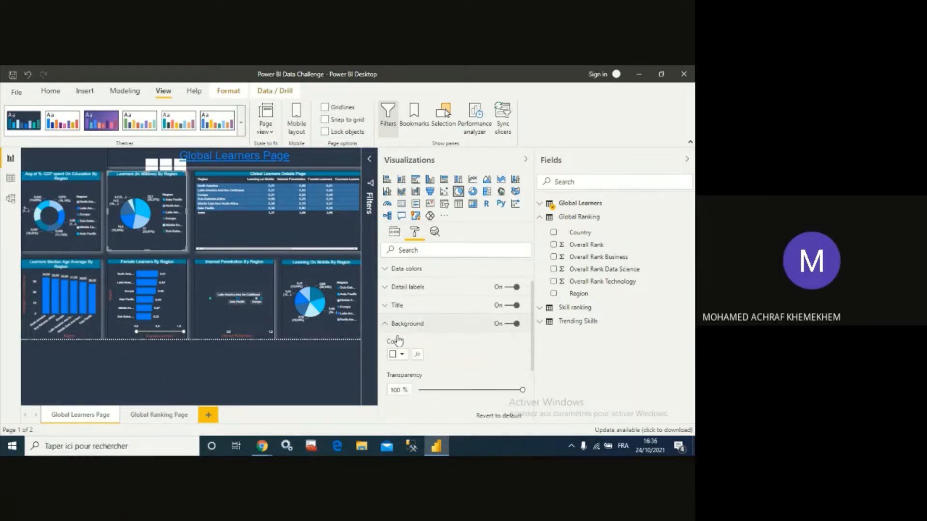
left_click(398, 354)
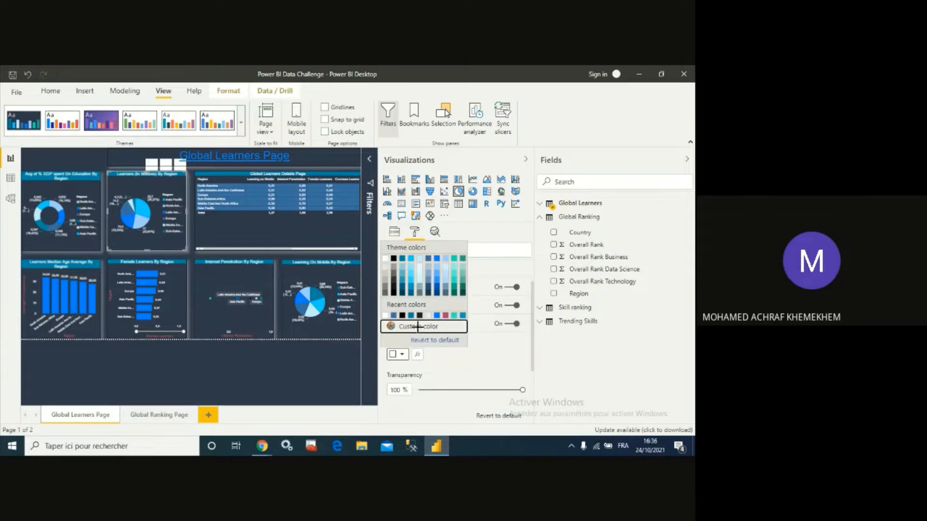
left_click(418, 327)
left_click(475, 363)
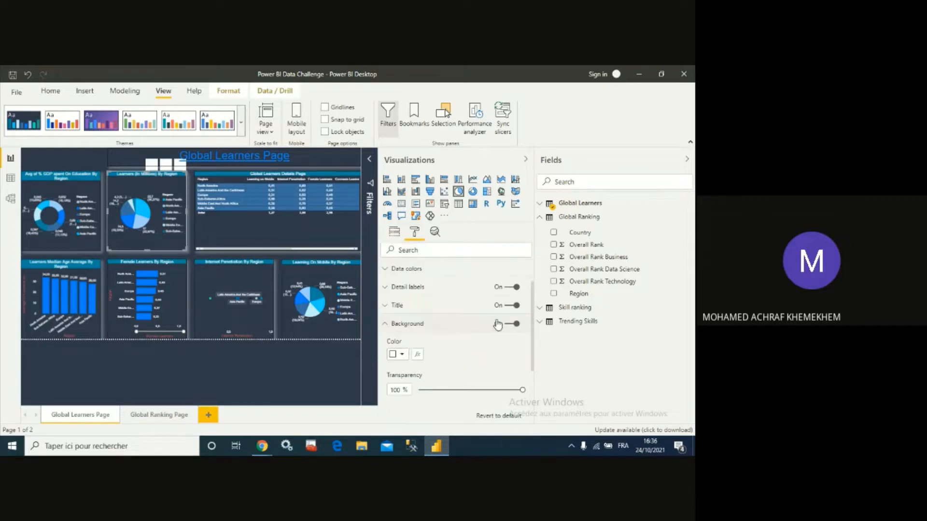
scroll(434, 374, "down", 3)
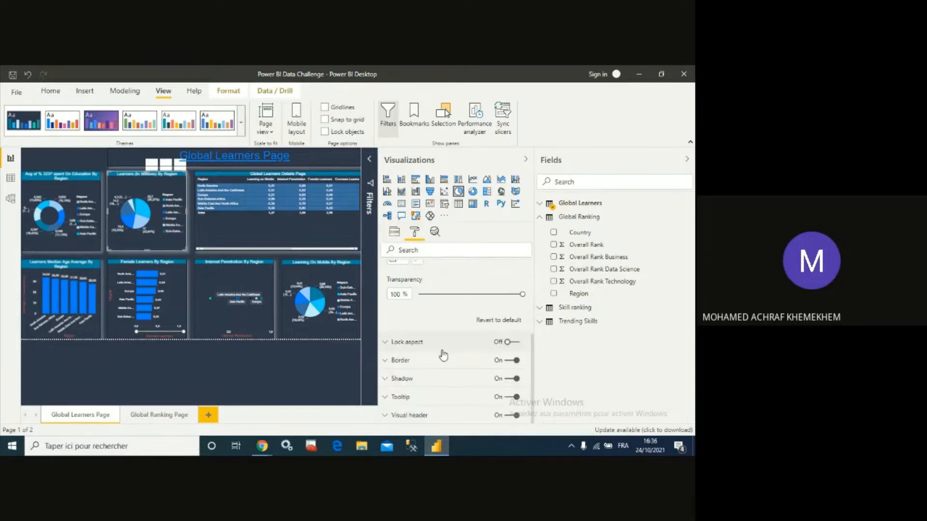
scroll(444, 357, "up", 3)
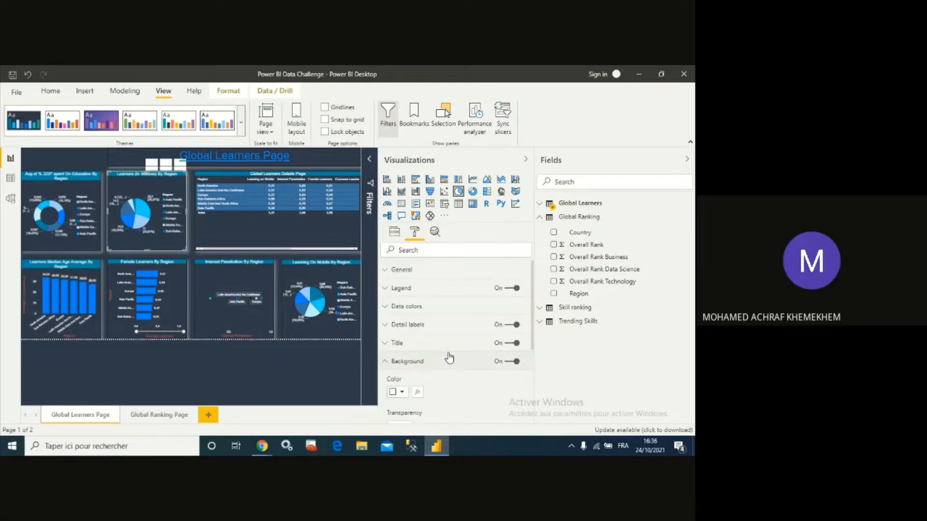
scroll(425, 348, "down", 2)
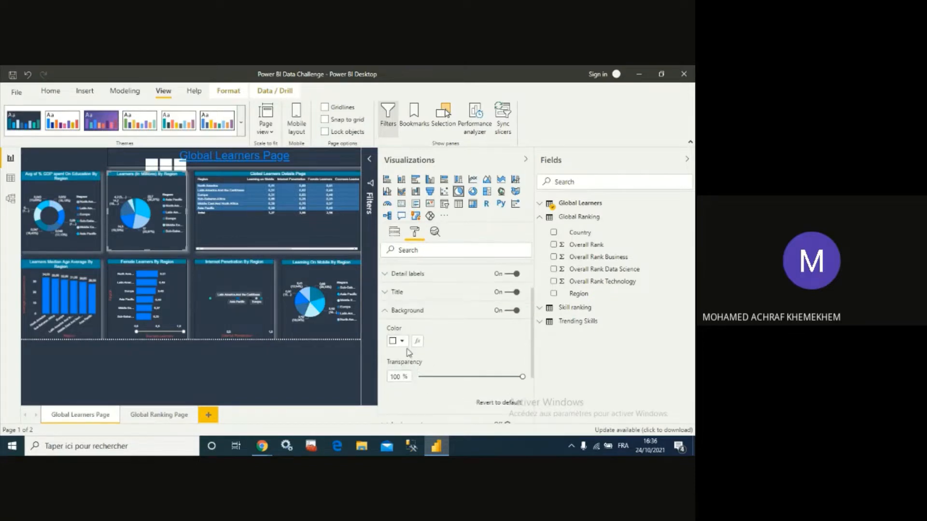
left_click(403, 342)
left_click(402, 314)
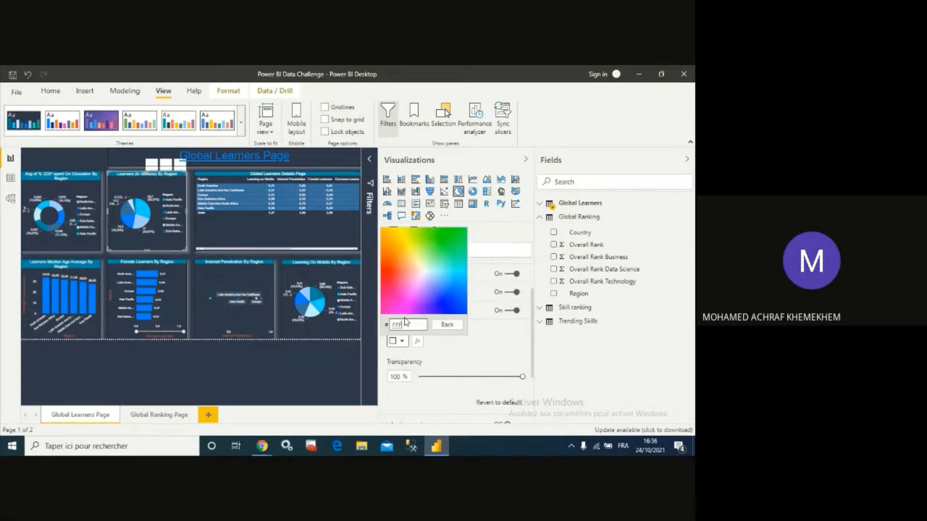
double_click(408, 327)
- Set the learners details table's values background colour to hex FFFFFF
left_click(325, 227)
scroll(407, 359, "down", 3)
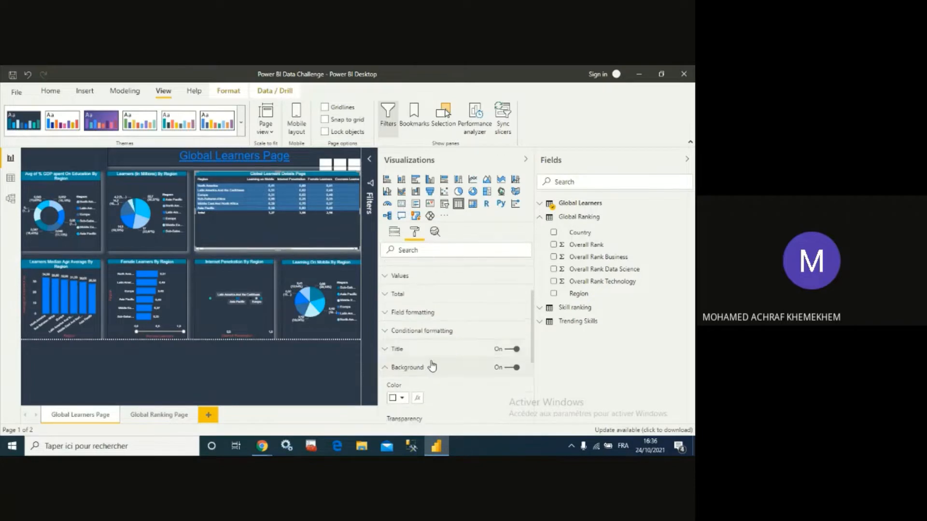
left_click(405, 357)
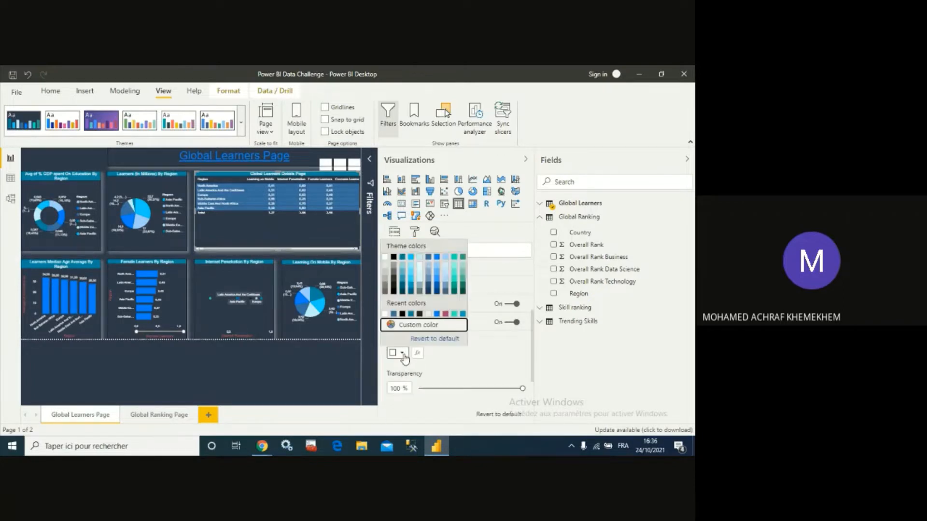
left_click(455, 357)
scroll(456, 366, "up", 3)
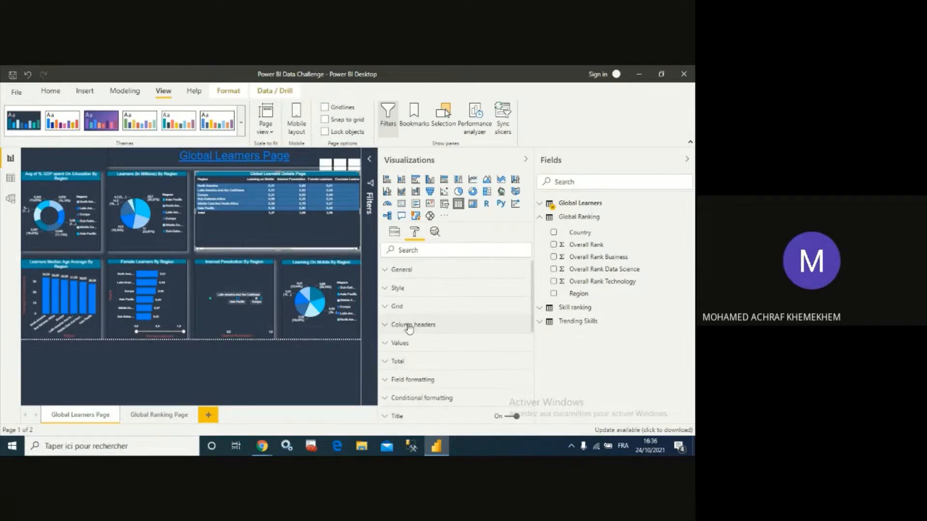
left_click(390, 348)
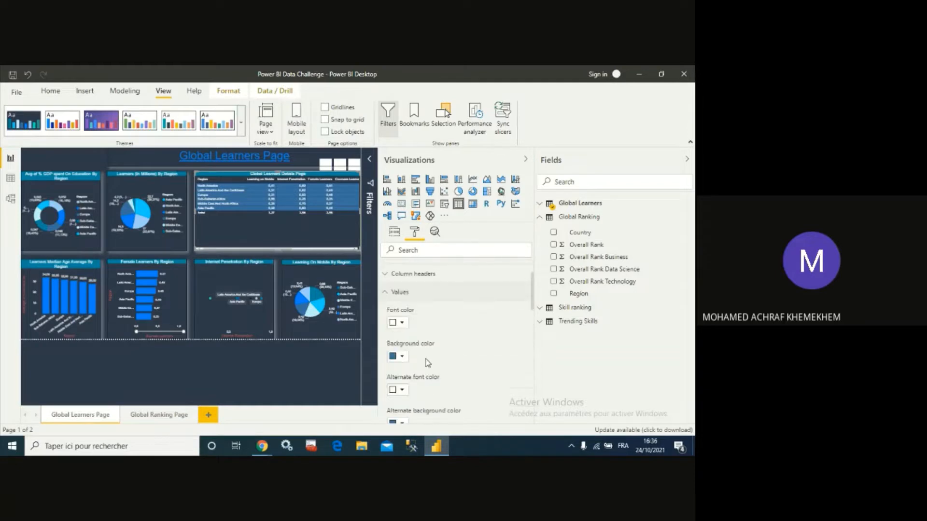
left_click(402, 357)
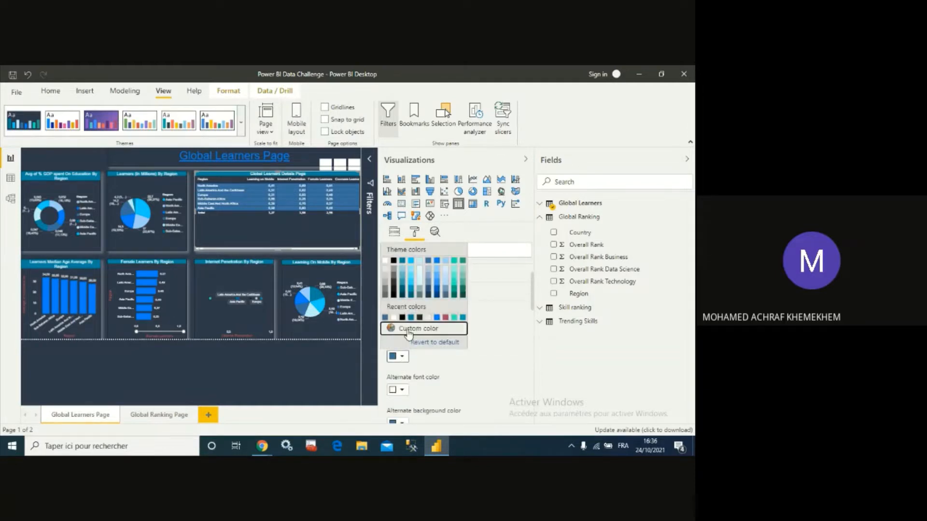
left_click(408, 327)
double_click(418, 343)
type("FFFFFF")
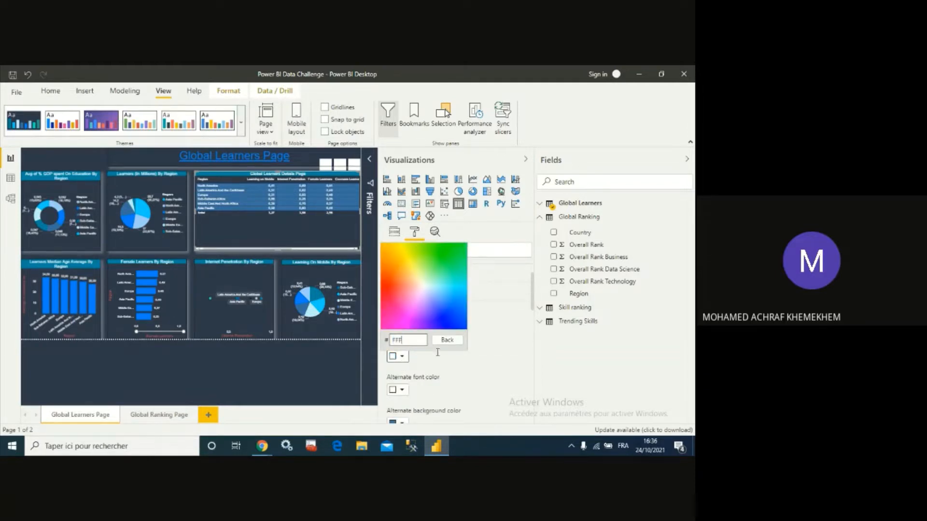
key("Return")
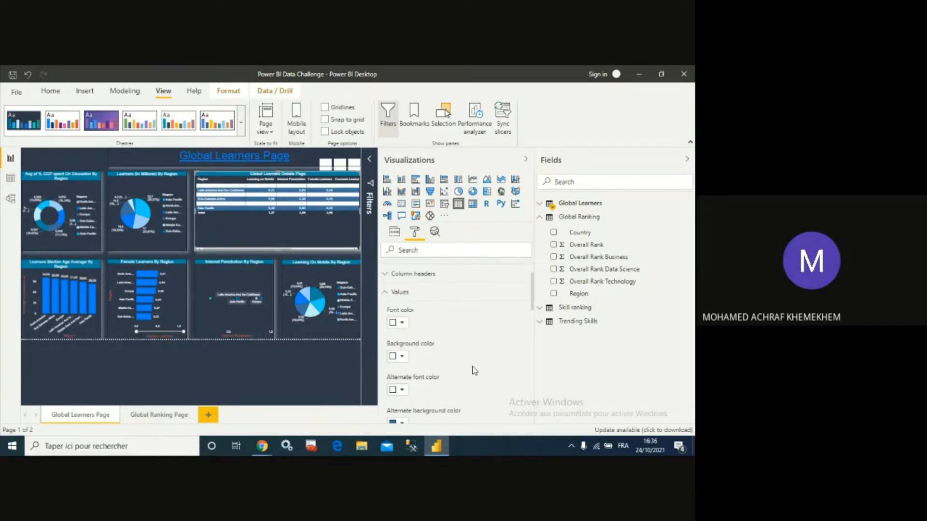
- Undo the details table's values background colour change
left_click(28, 75)
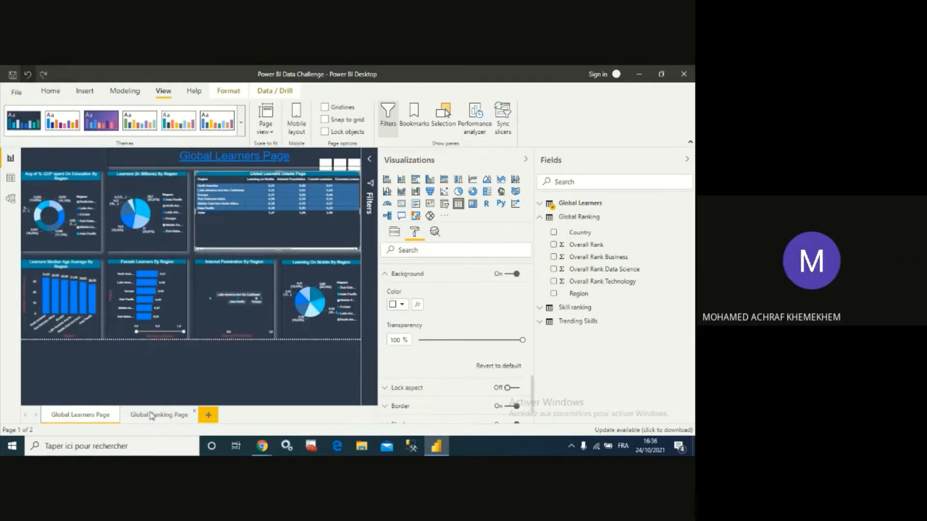
left_click(97, 160)
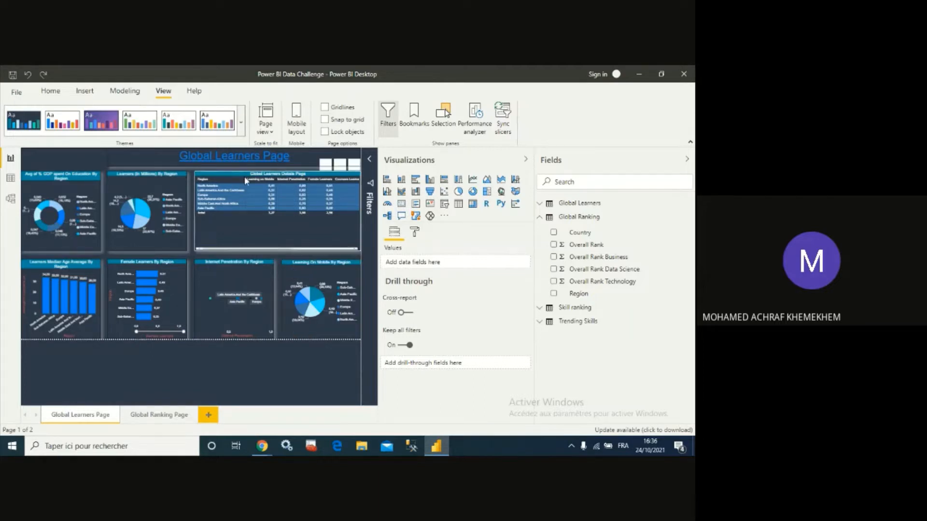
left_click(301, 251)
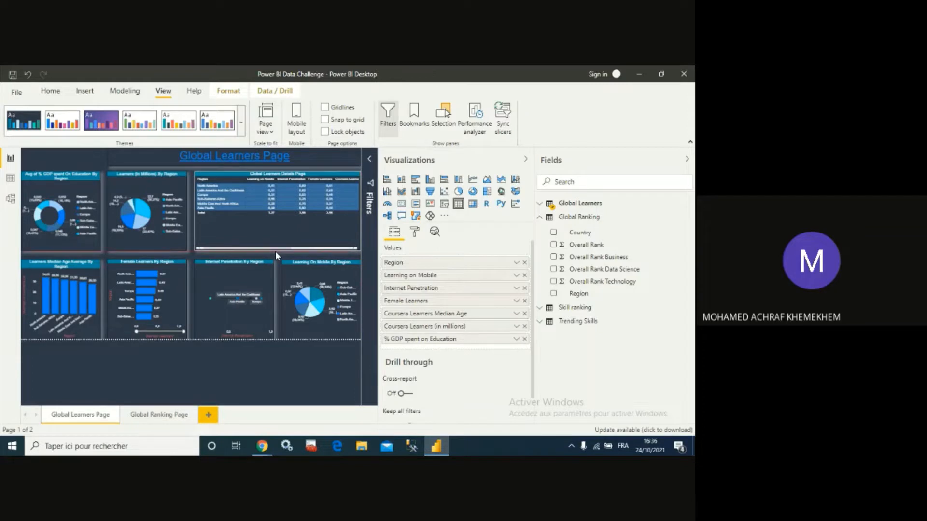
left_click(229, 400)
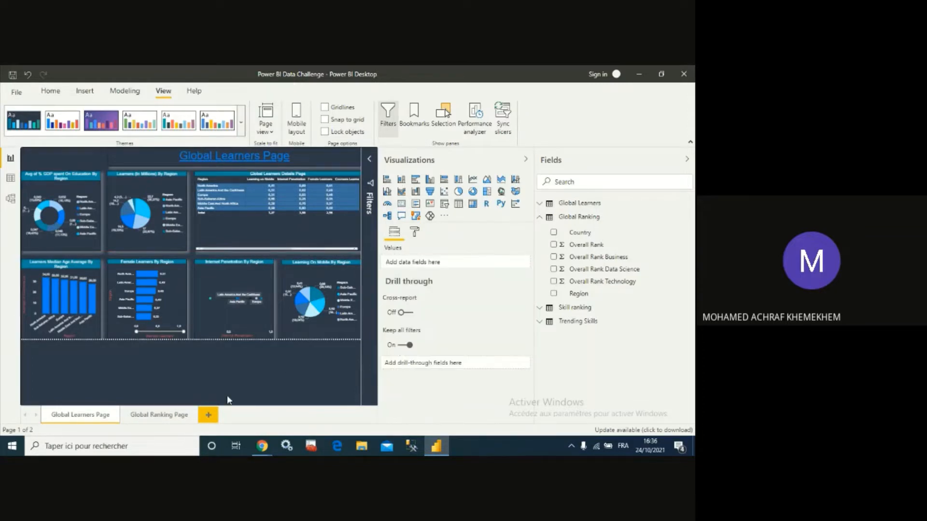
- Save the report and expand the Filters pane
left_click(11, 76)
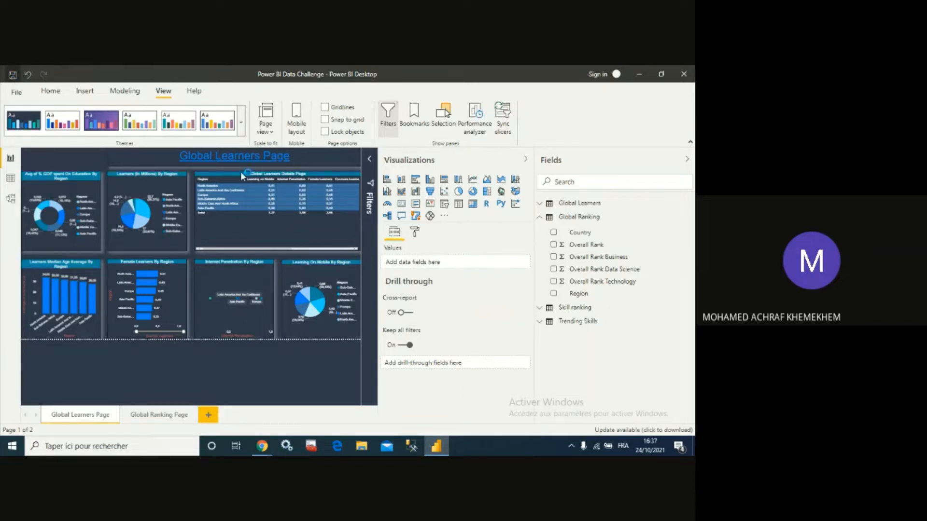
left_click(370, 161)
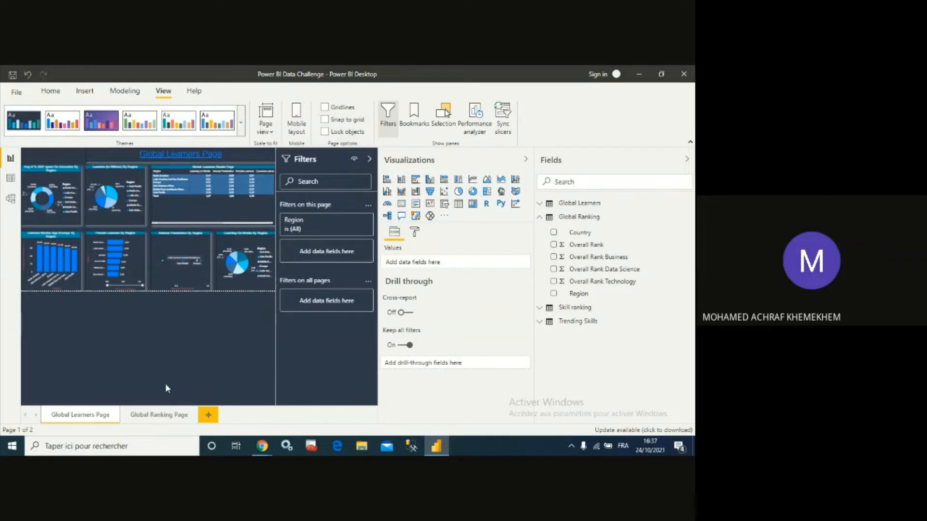
- Switch between the Global Ranking Page and Global Learners Page to review both finished report pages
left_click(144, 416)
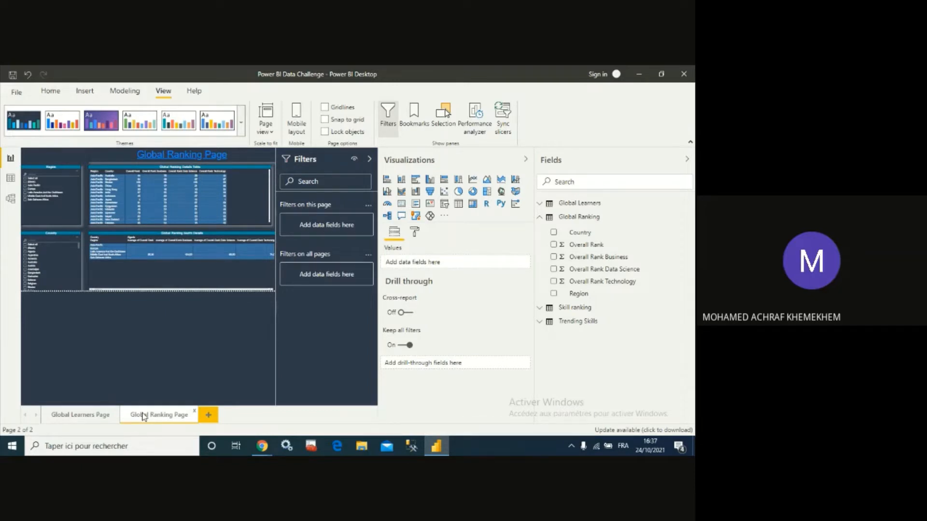
left_click(93, 417)
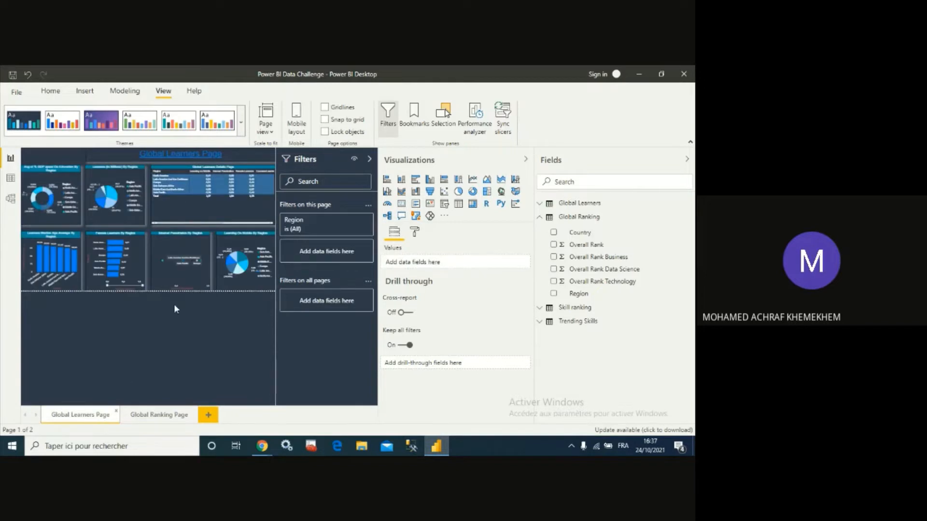
left_click(152, 416)
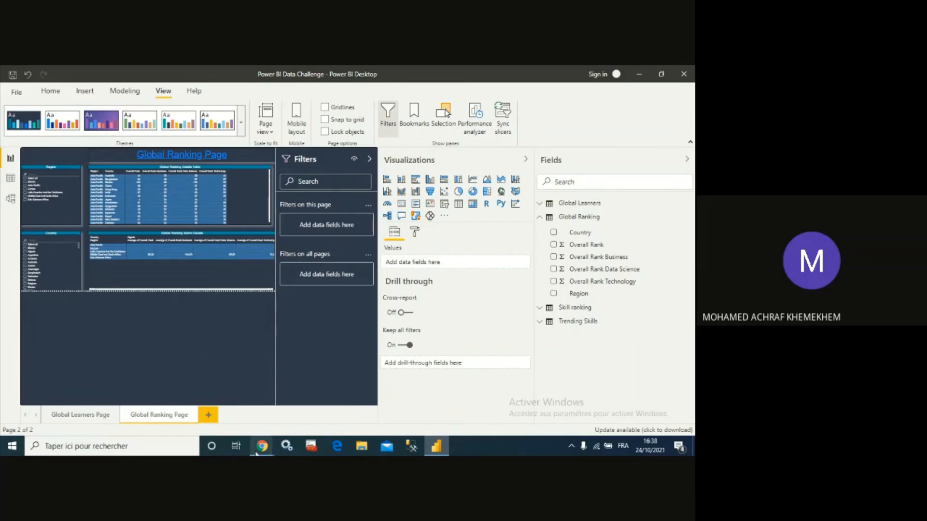
mouse_move(261, 452)
left_click(247, 400)
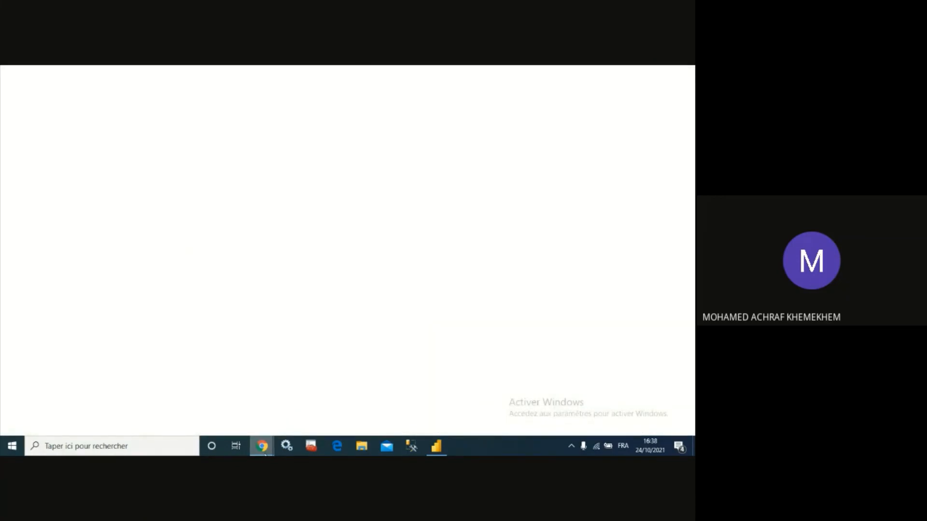
mouse_move(262, 446)
left_click(290, 415)
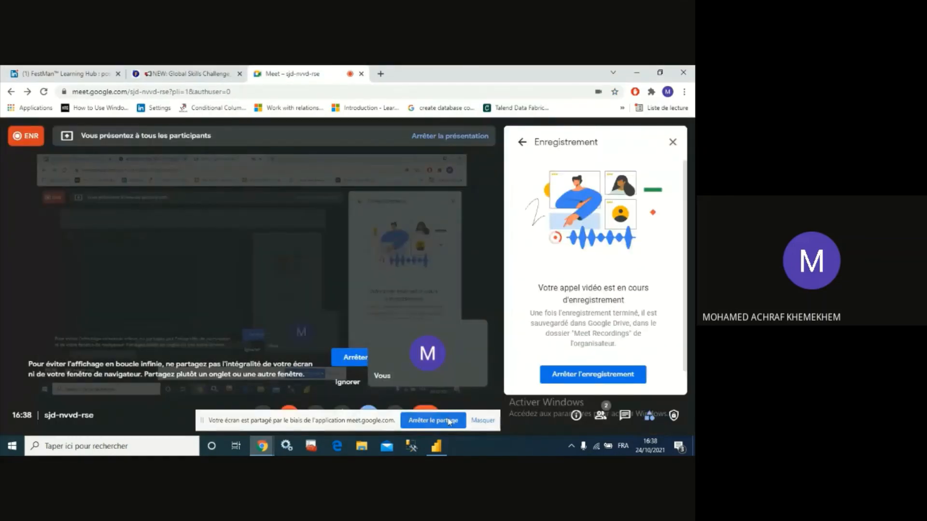
left_click(449, 420)
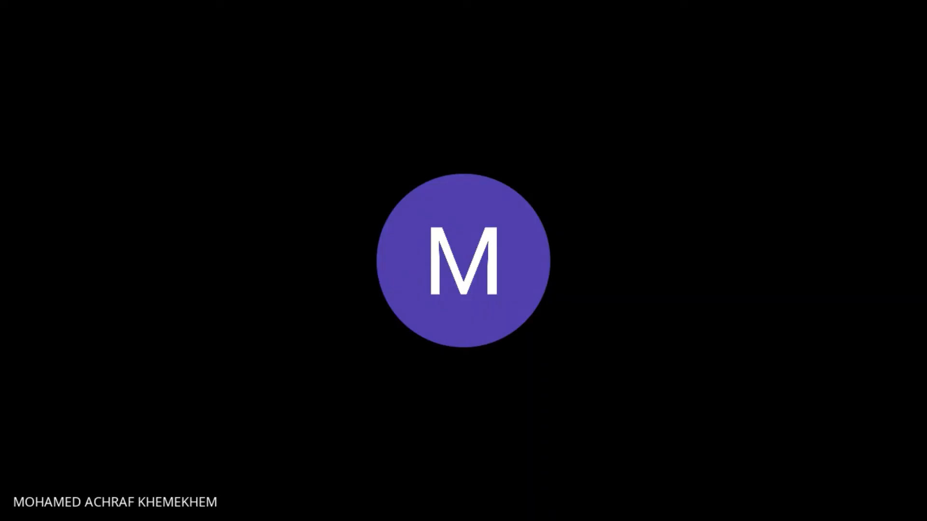